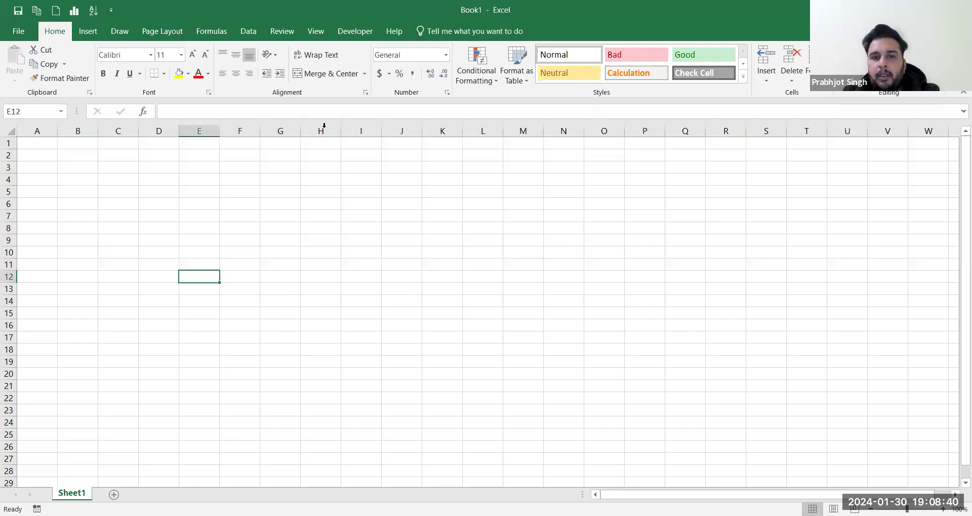
{"action": "left_click", "coordinate": [445, 55]}
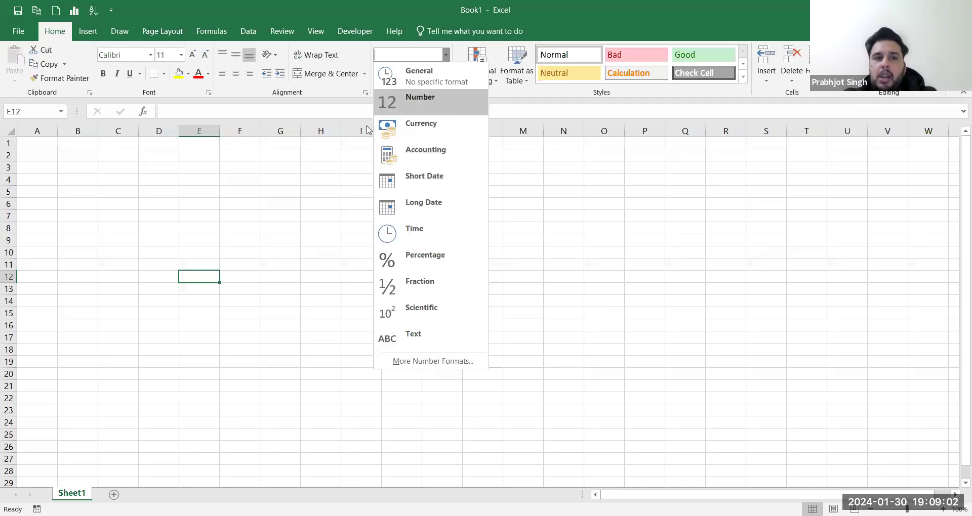
{"action": "left_click", "coordinate": [346, 139]}
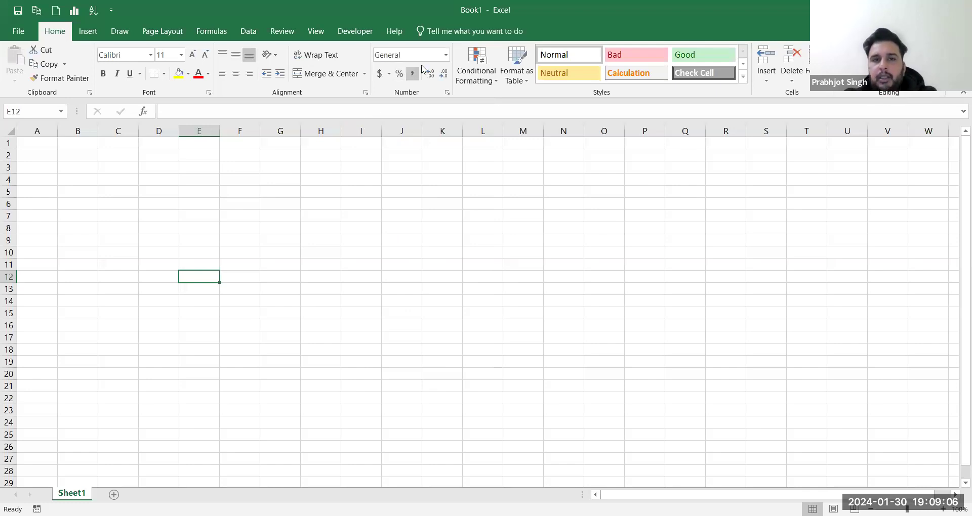
{"action": "left_click", "coordinate": [481, 75]}
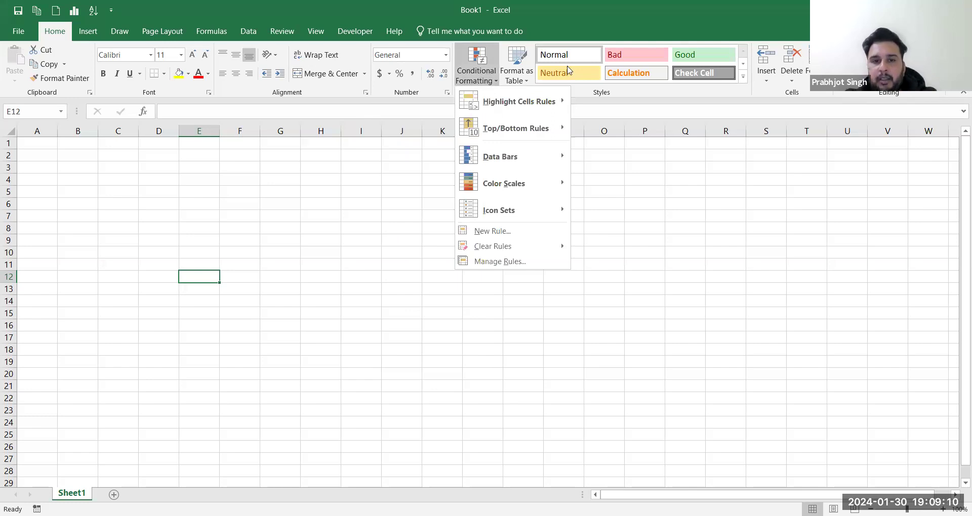
{"action": "left_click", "coordinate": [567, 69]}
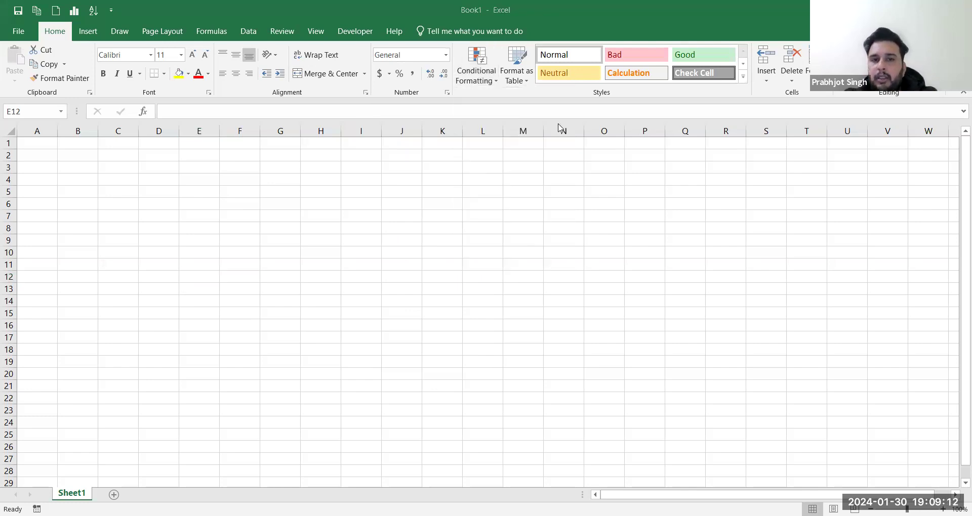
{"action": "left_click", "coordinate": [478, 77]}
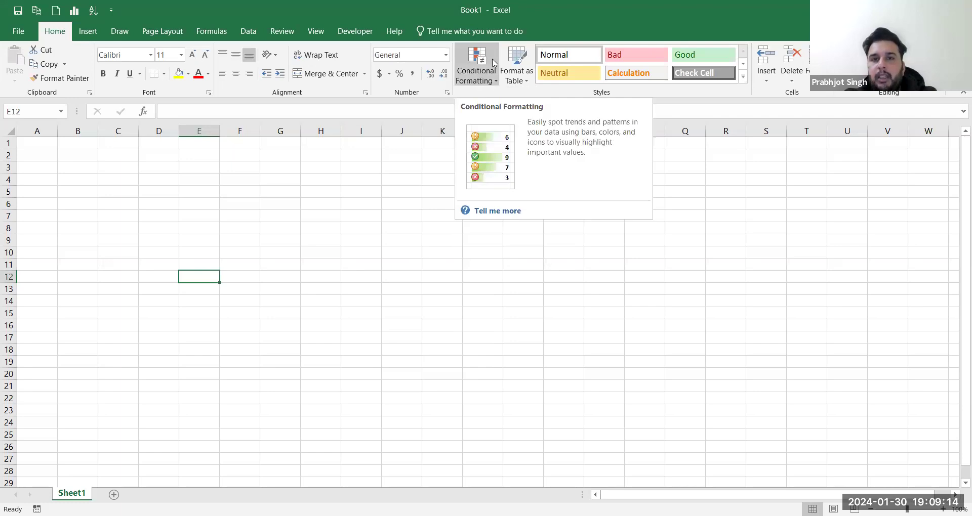
{"action": "left_click", "coordinate": [462, 83]}
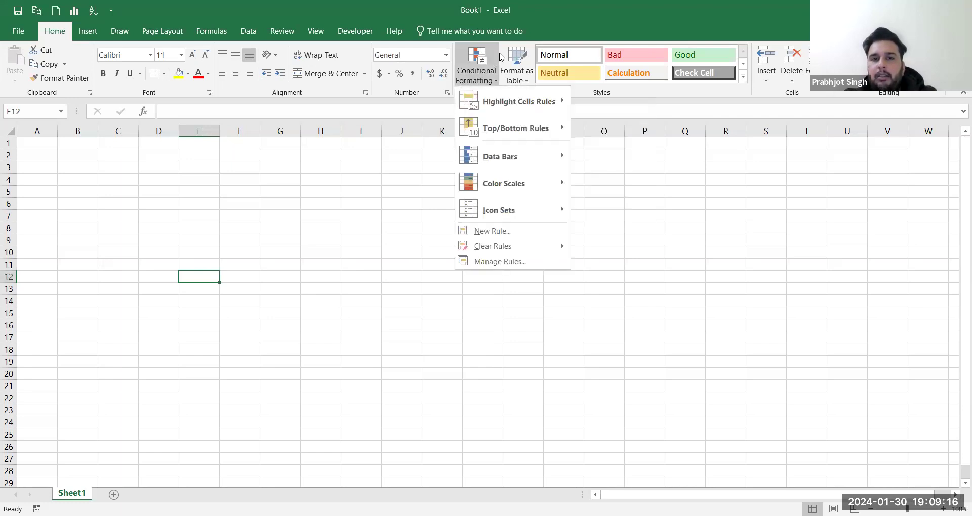
{"action": "left_click", "coordinate": [500, 57]}
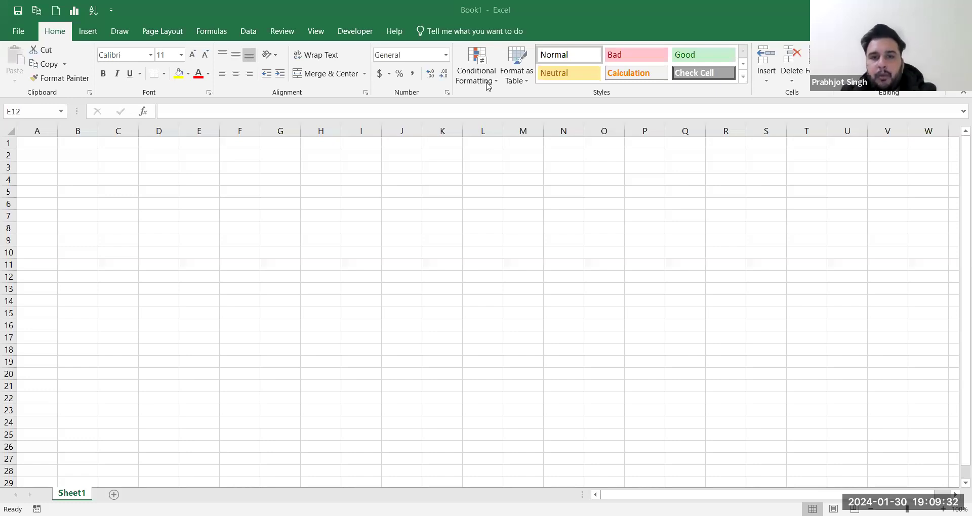
{"action": "left_click", "coordinate": [486, 82]}
{"action": "left_click", "coordinate": [487, 81]}
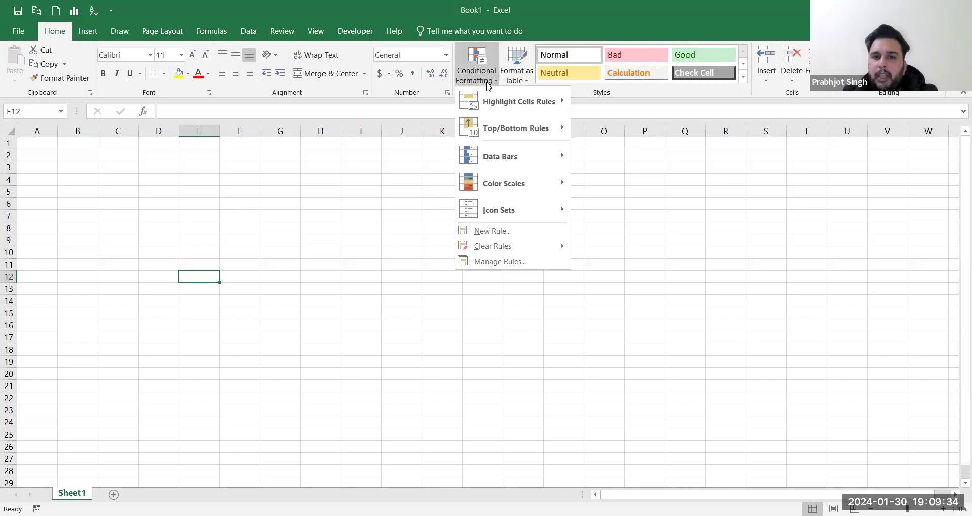
{"action": "mouse_move", "coordinate": [542, 102]}
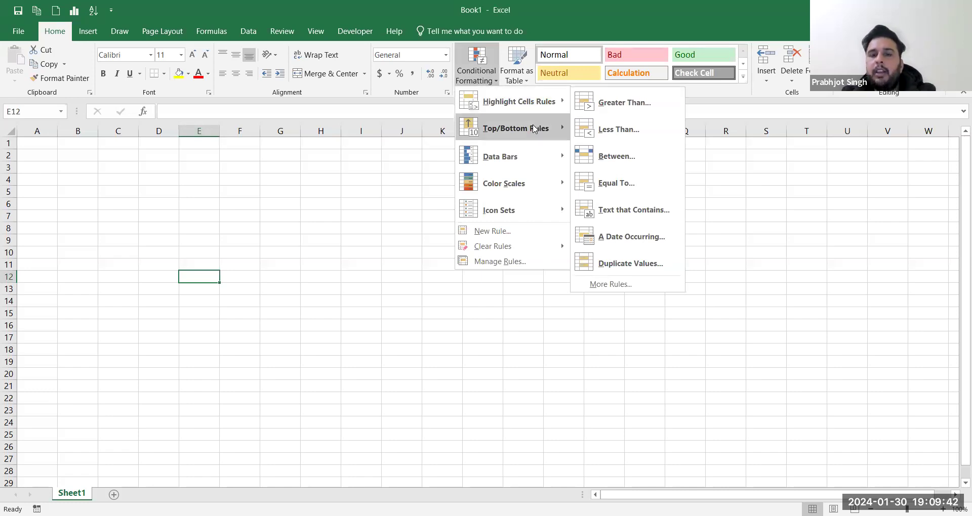
{"action": "mouse_move", "coordinate": [534, 128]}
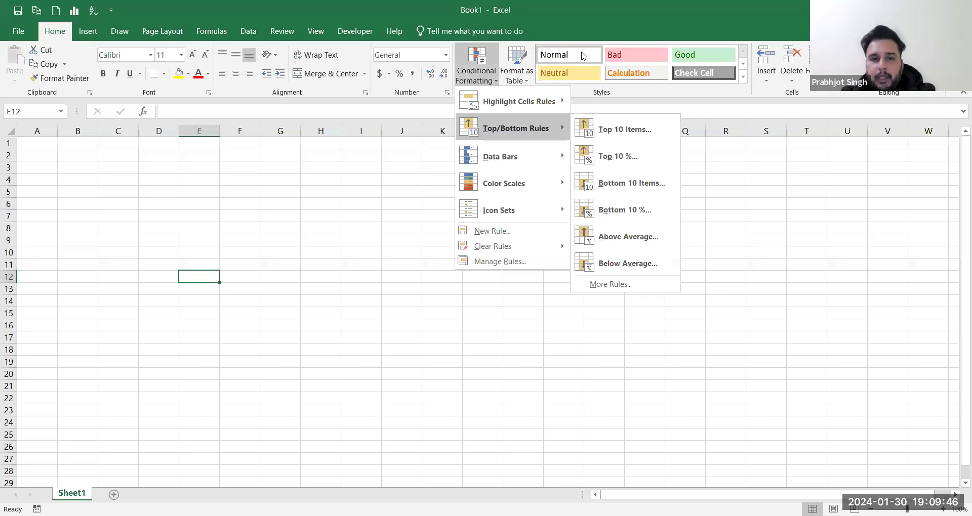
{"action": "left_click", "coordinate": [583, 56]}
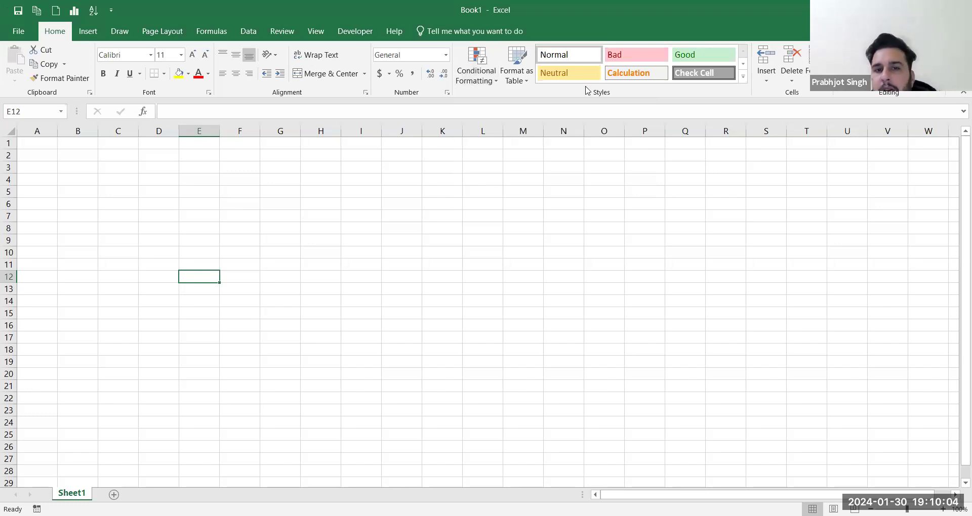
{"action": "key", "text": "alt+Tab"}
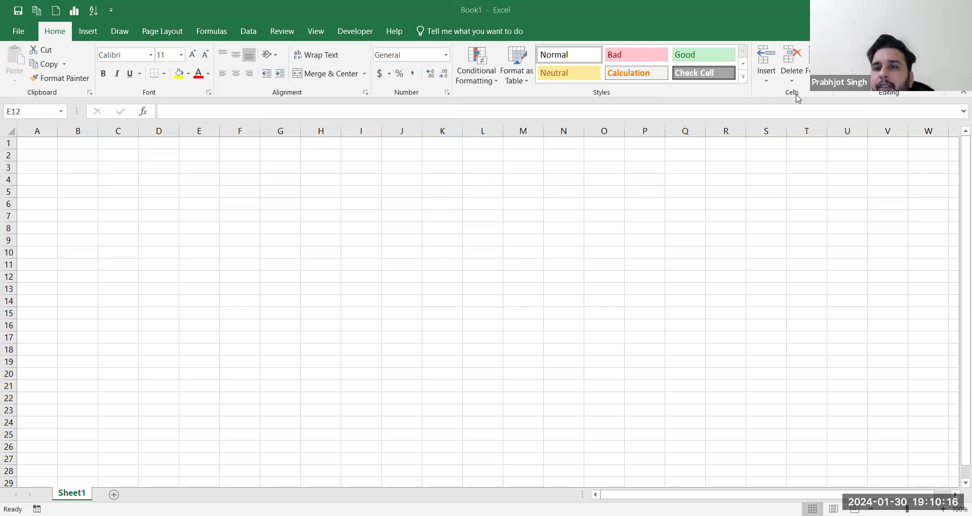
{"action": "key", "text": "alt+Tab"}
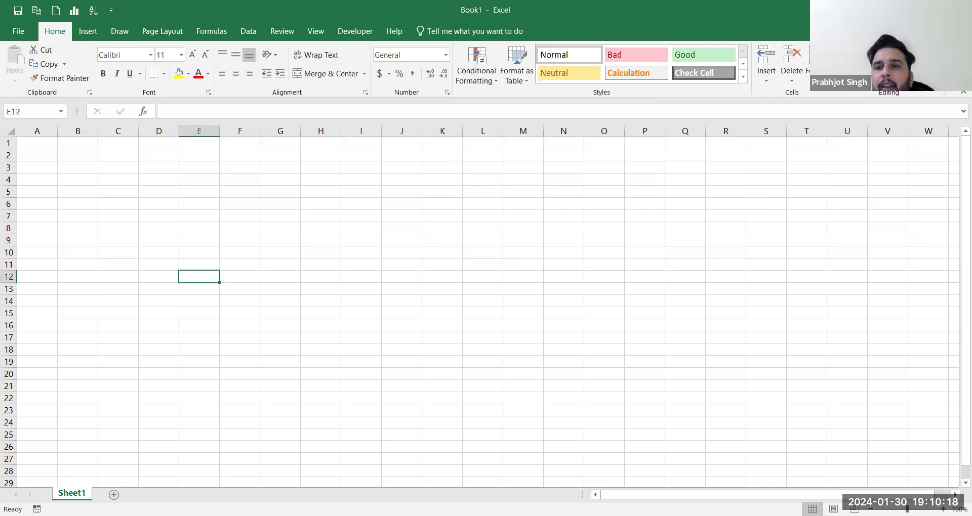
{"action": "left_click", "coordinate": [883, 50]}
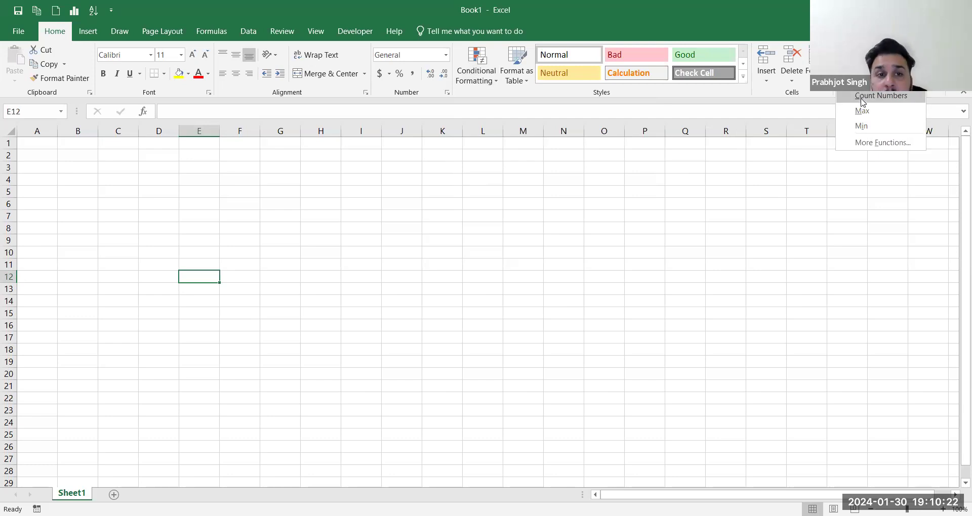
{"action": "left_click", "coordinate": [782, 75]}
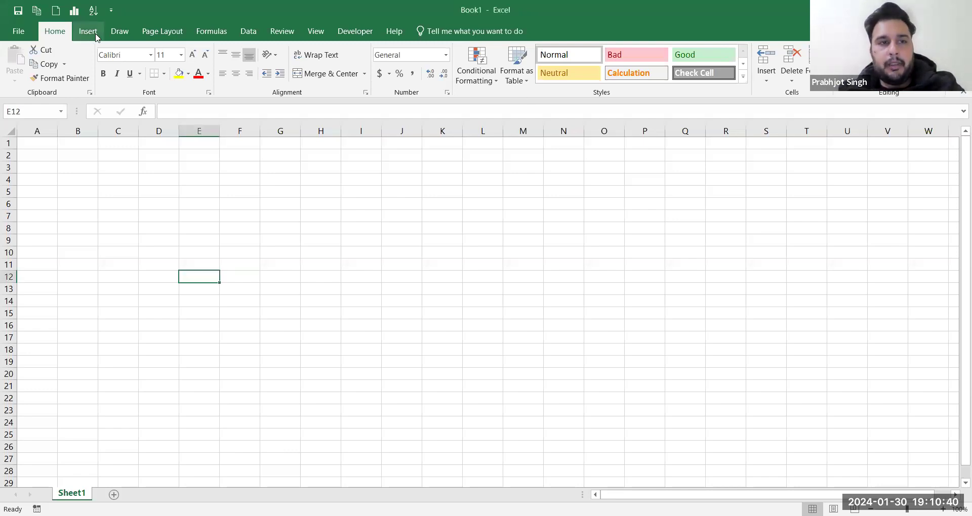
Step: Enter a full name in A1, autofit column A, and launch Text to Columns on column A
{"action": "left_click", "coordinate": [96, 37]}
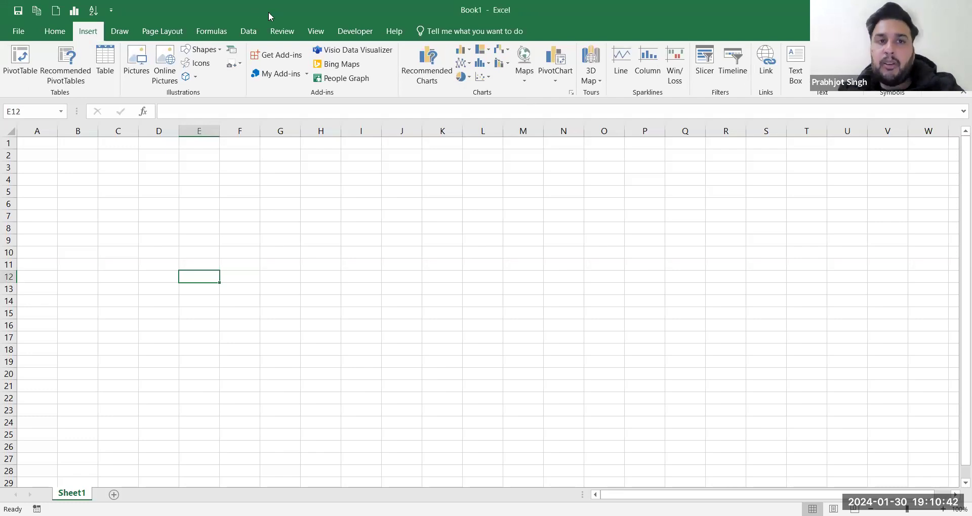
{"action": "left_click", "coordinate": [247, 34]}
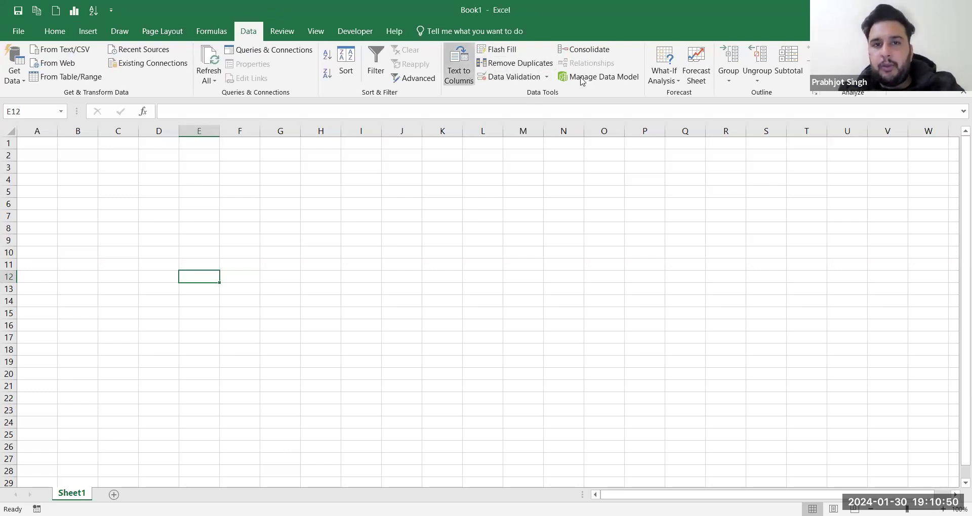
{"action": "left_click", "coordinate": [48, 145]}
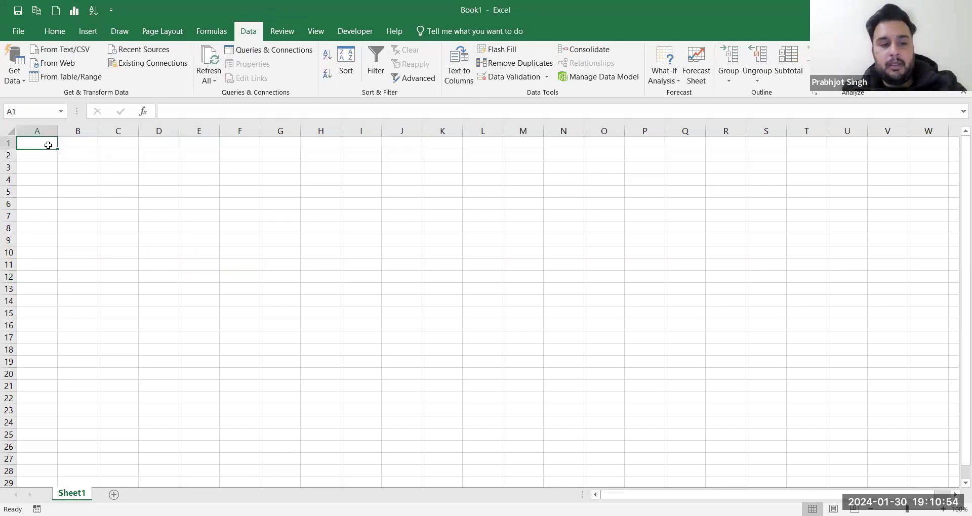
{"action": "key", "text": "Tab"}
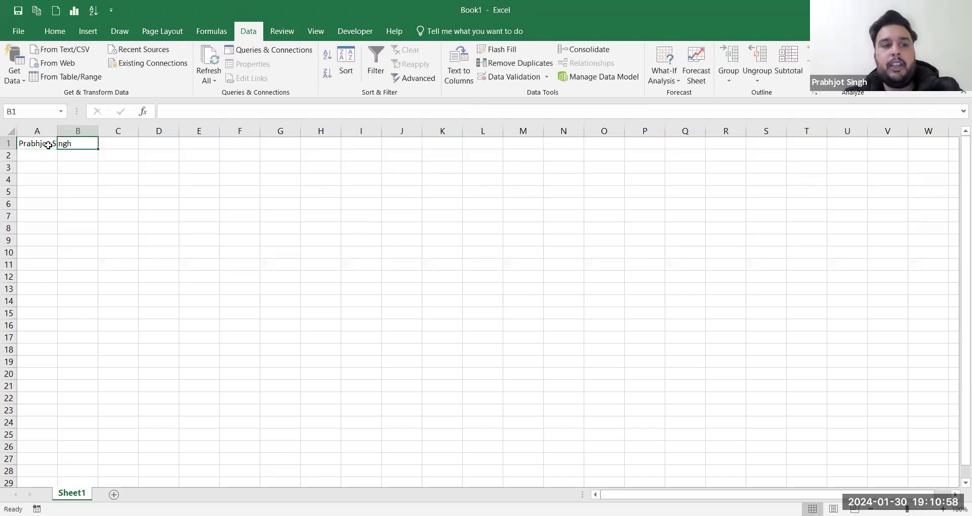
{"action": "double_click", "coordinate": [57, 133]}
{"action": "left_click", "coordinate": [49, 131]}
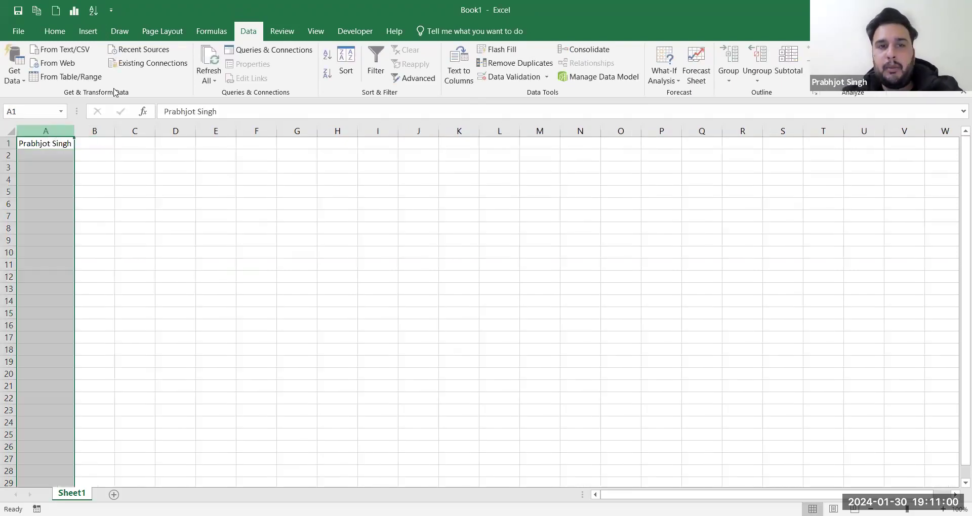
{"action": "left_click", "coordinate": [458, 66]}
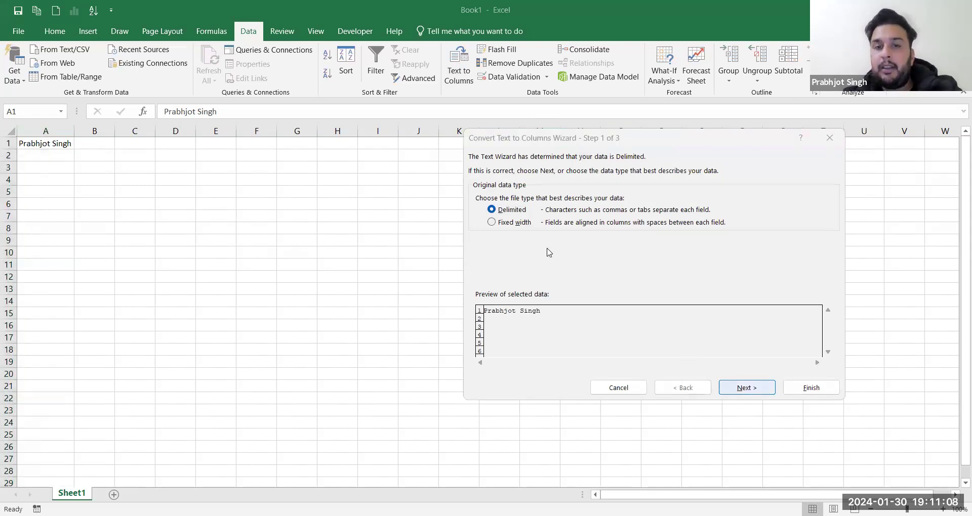
Step: Split A1's name at the Space delimiter as Text, with destination $B$1
{"action": "left_click", "coordinate": [479, 188]}
{"action": "left_click", "coordinate": [479, 224]}
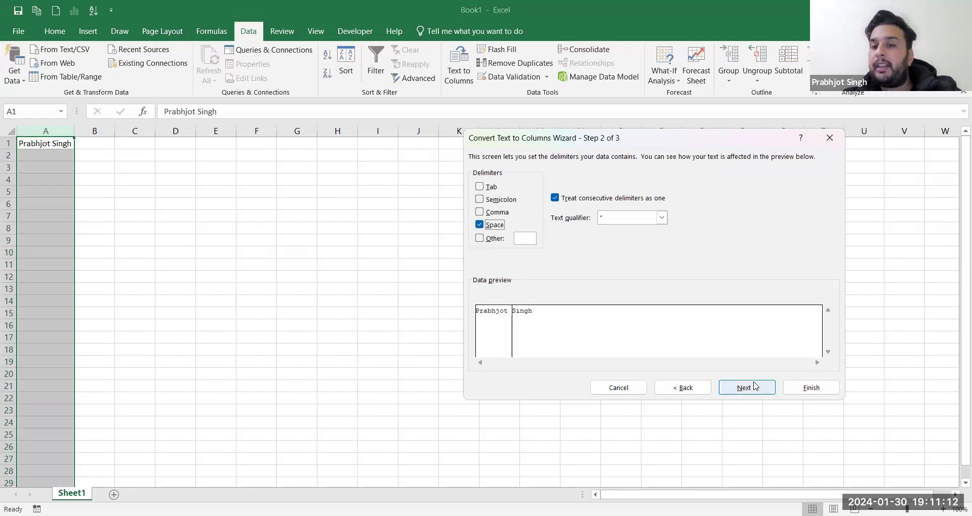
{"action": "left_click", "coordinate": [754, 387]}
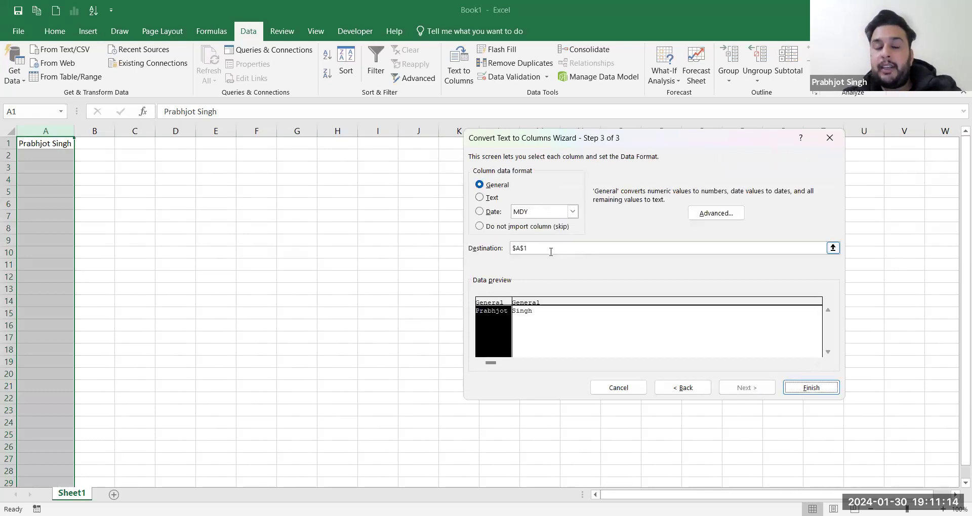
{"action": "left_click", "coordinate": [484, 198]}
{"action": "left_click", "coordinate": [535, 247]}
{"action": "left_click", "coordinate": [97, 143]}
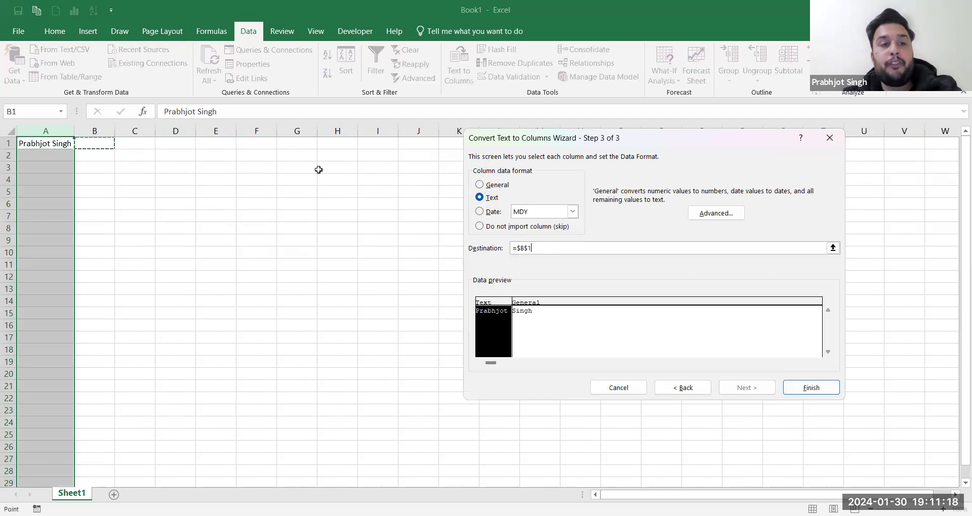
{"action": "left_click", "coordinate": [804, 387]}
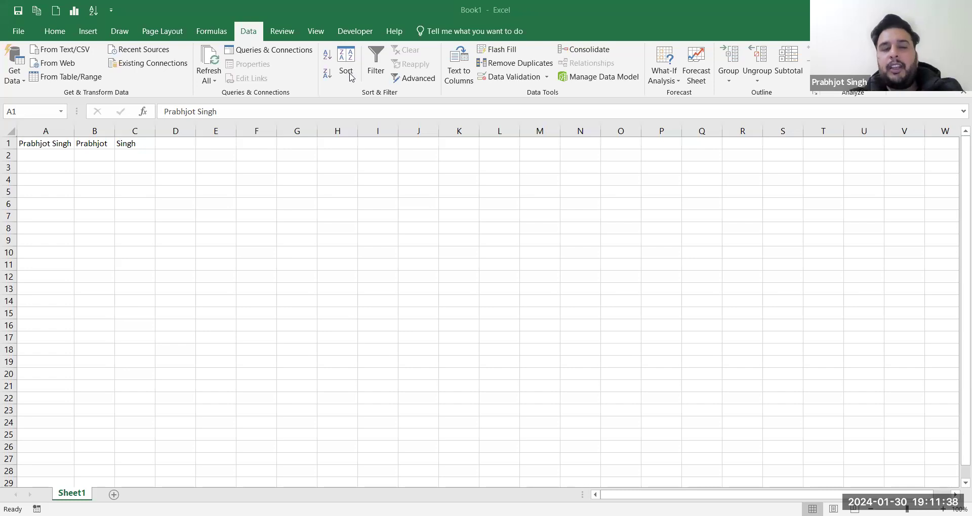
{"action": "left_click", "coordinate": [572, 121]}
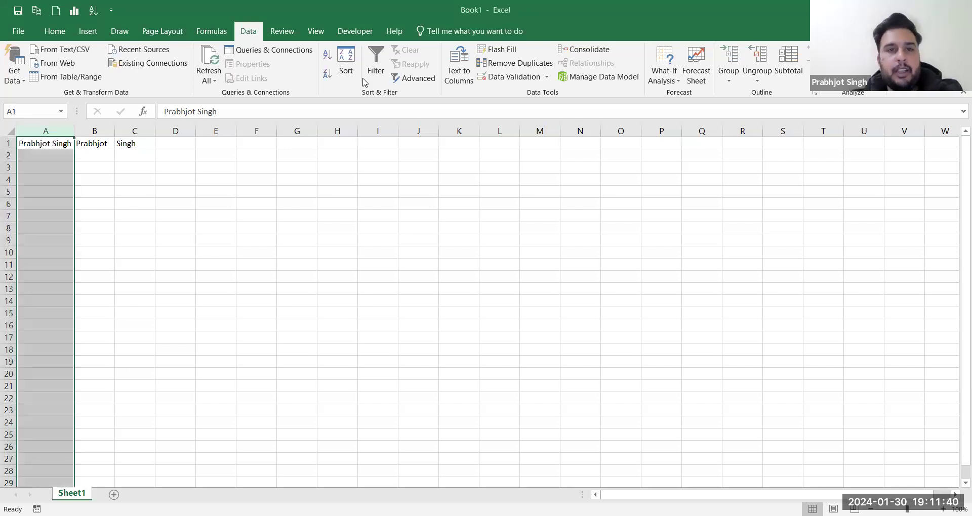
Step: Fill E1:E11 with a list of repeating numbers such as 1, 2, 3 and 4
{"action": "key", "text": "alt+Tab"}
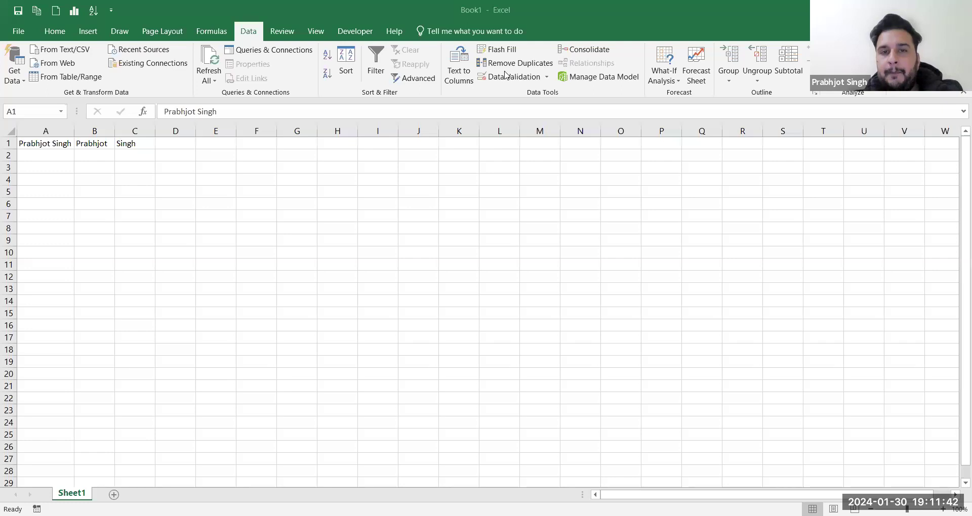
{"action": "left_click", "coordinate": [84, 148]}
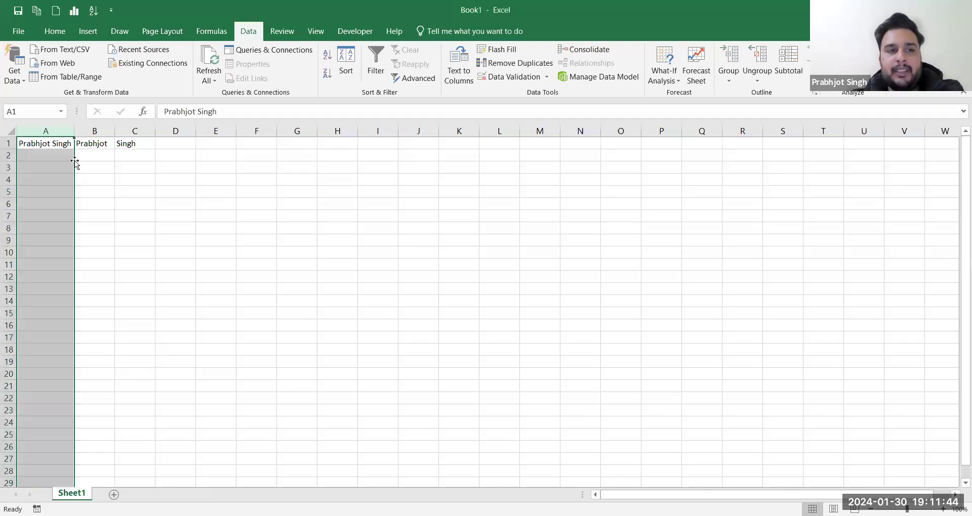
{"action": "left_click", "coordinate": [217, 154]}
{"action": "left_click", "coordinate": [219, 148]}
{"action": "type", "text": "1"}
{"action": "key", "text": "Return"}
{"action": "type", "text": "1"}
{"action": "key", "text": "Return"}
{"action": "type", "text": "1"}
{"action": "key", "text": "Return"}
{"action": "type", "text": "2 3 4 3 3 54 3 2"}
{"action": "key", "text": "Up"}
{"action": "key", "text": "Up"}
{"action": "type", "text": "3"}
{"action": "key", "text": "Return"}
Step: Remove duplicates from E1:E11, leaving 1–4 after seven duplicates are removed
{"action": "left_click_drag", "start_coordinate": [220, 144], "coordinate": [231, 266]}
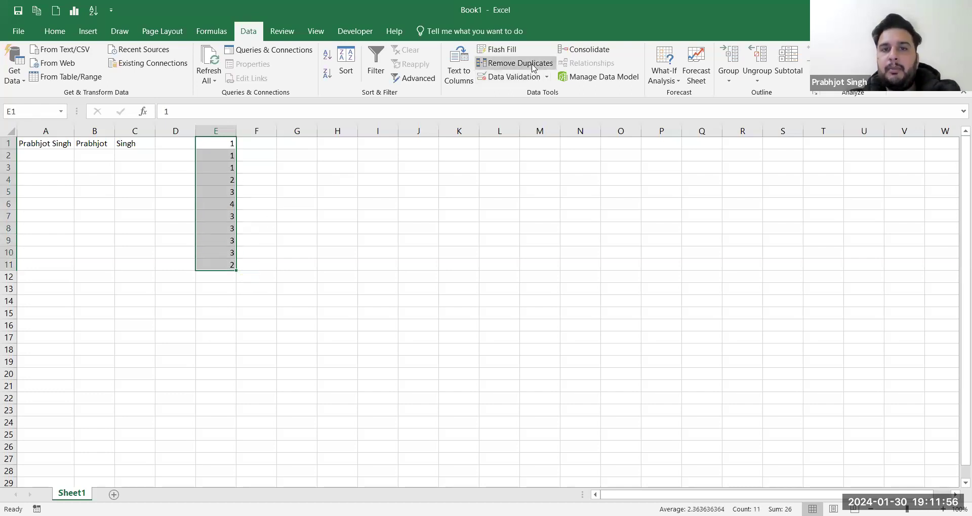
{"action": "left_click", "coordinate": [533, 68]}
{"action": "left_click", "coordinate": [532, 68]}
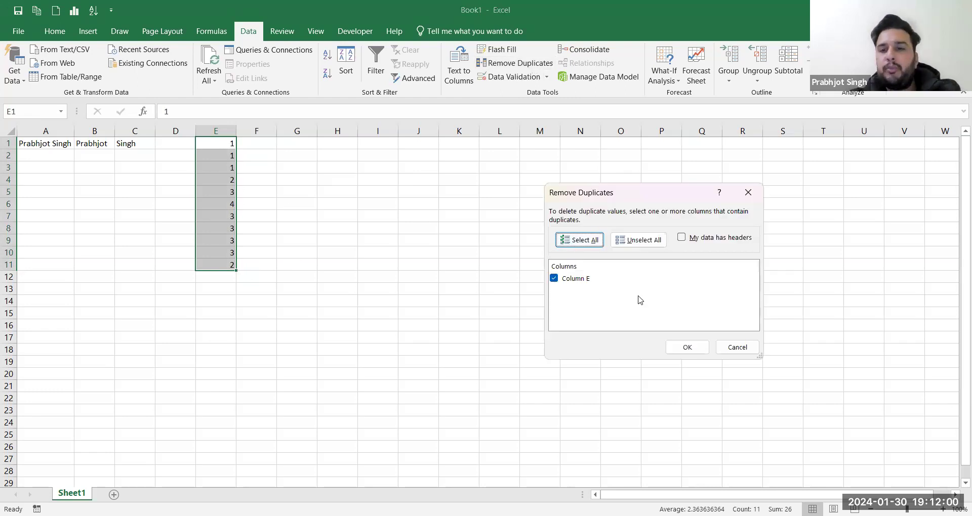
{"action": "left_click", "coordinate": [702, 349]}
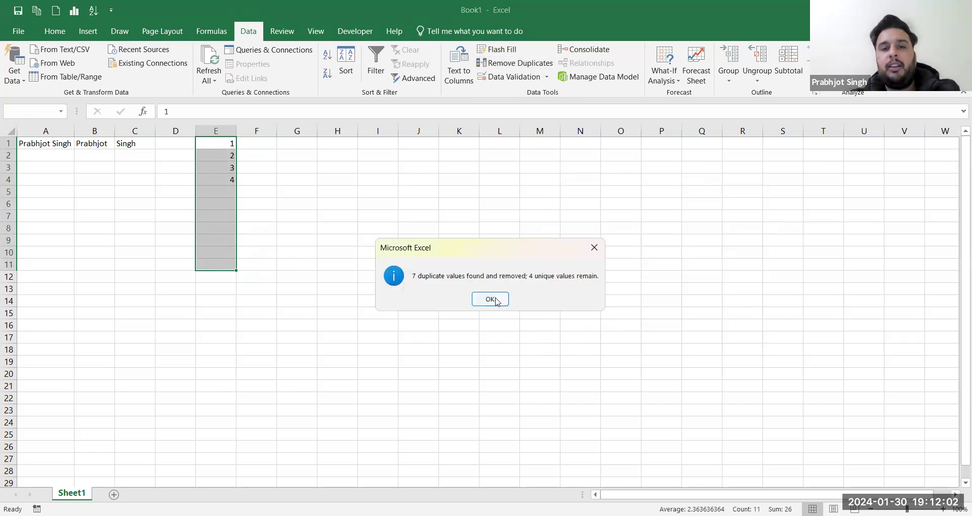
{"action": "left_click", "coordinate": [493, 300]}
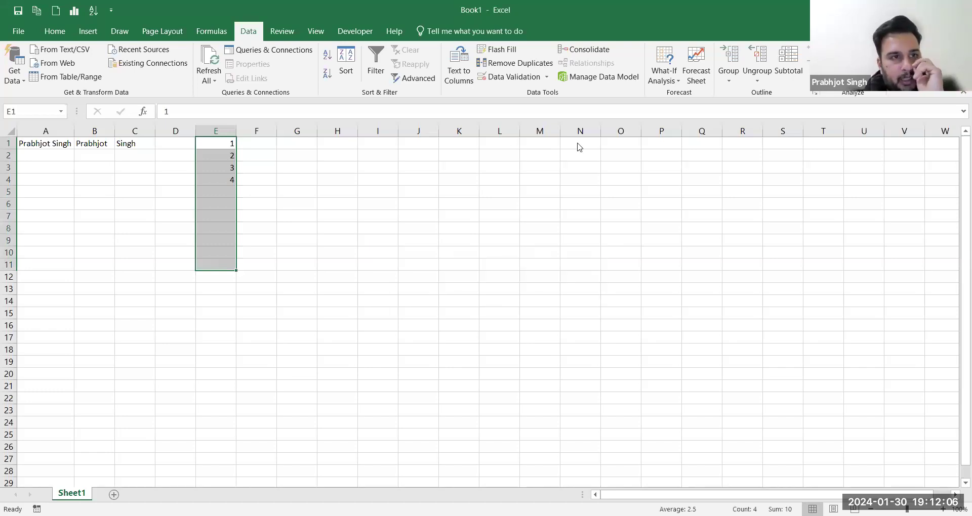
{"action": "key", "text": "ctrl+n"}
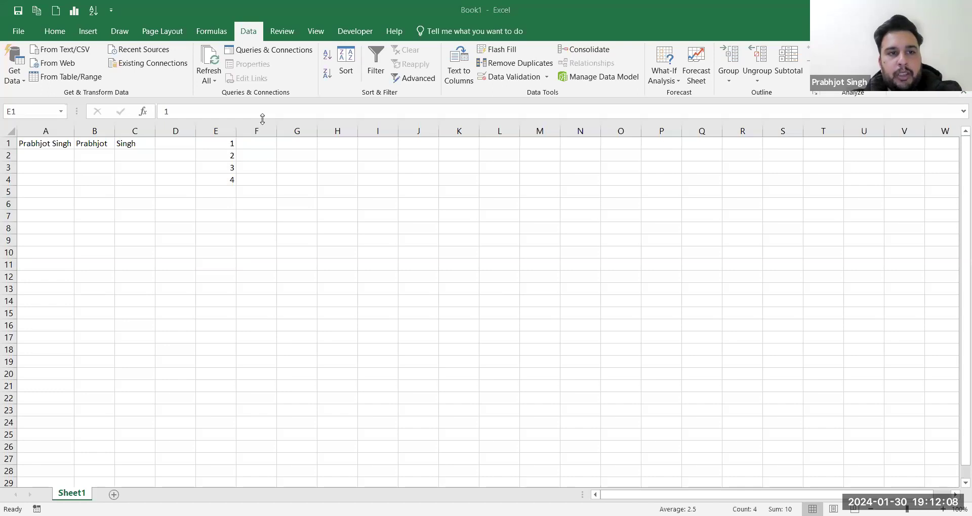
Step: Select the name cell A1 and switch to the Review ribbon
{"action": "left_click", "coordinate": [31, 144]}
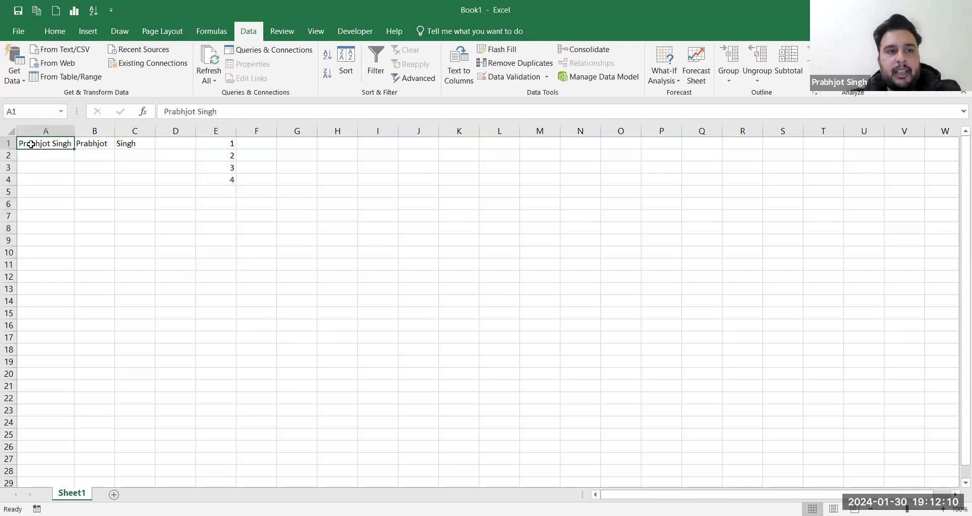
{"action": "left_click", "coordinate": [275, 36]}
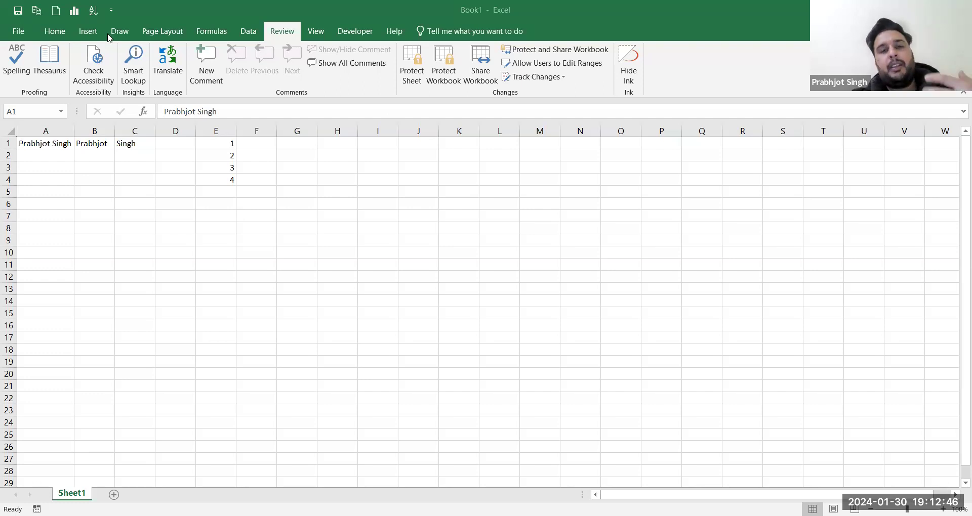
Step: Clear all the old entries from A1:G5
{"action": "left_click", "coordinate": [55, 147]}
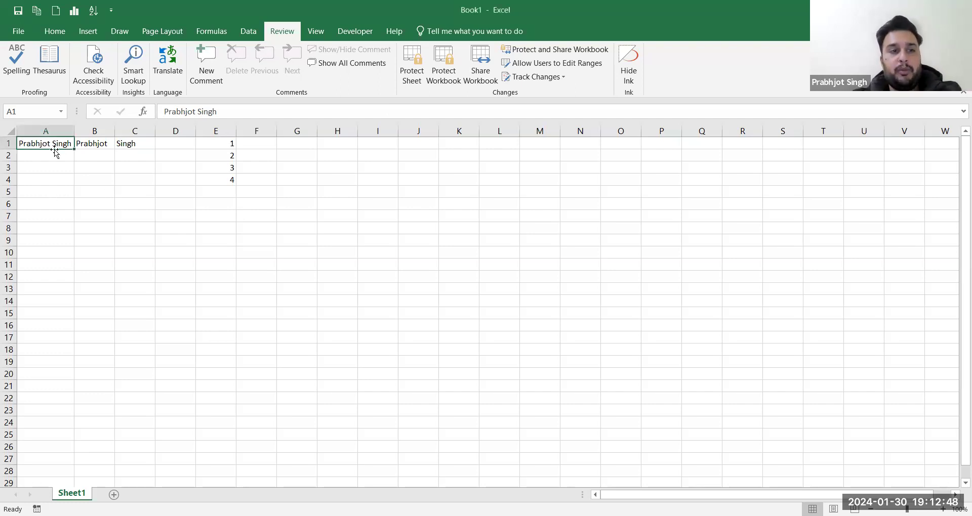
{"action": "left_click_drag", "start_coordinate": [55, 147], "coordinate": [272, 188]}
{"action": "key", "text": "ctrl+z"}
{"action": "left_click_drag", "start_coordinate": [61, 144], "coordinate": [290, 192]}
{"action": "key", "text": "Delete"}
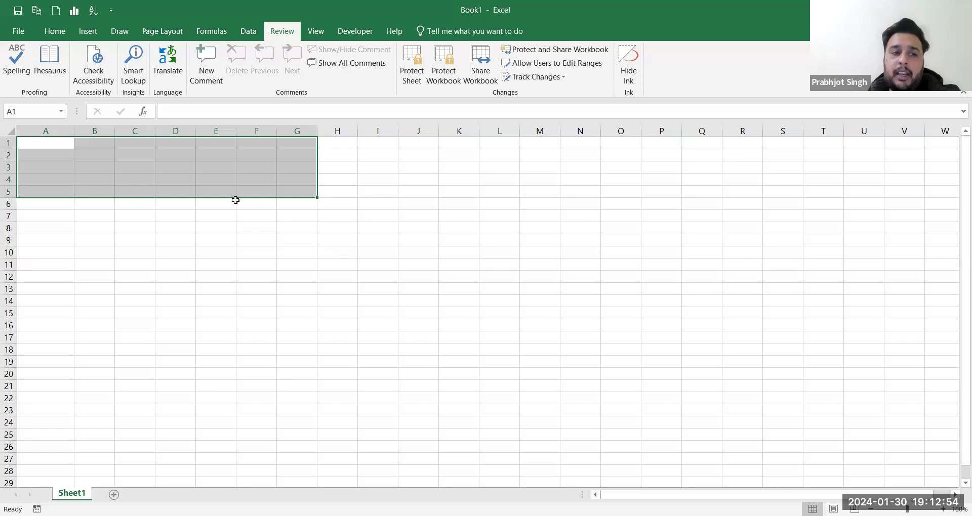
Step: List Data collection, Data clean, Transform and change data types in A1:A4
{"action": "left_click", "coordinate": [71, 143]}
{"action": "type", "text": "D"}
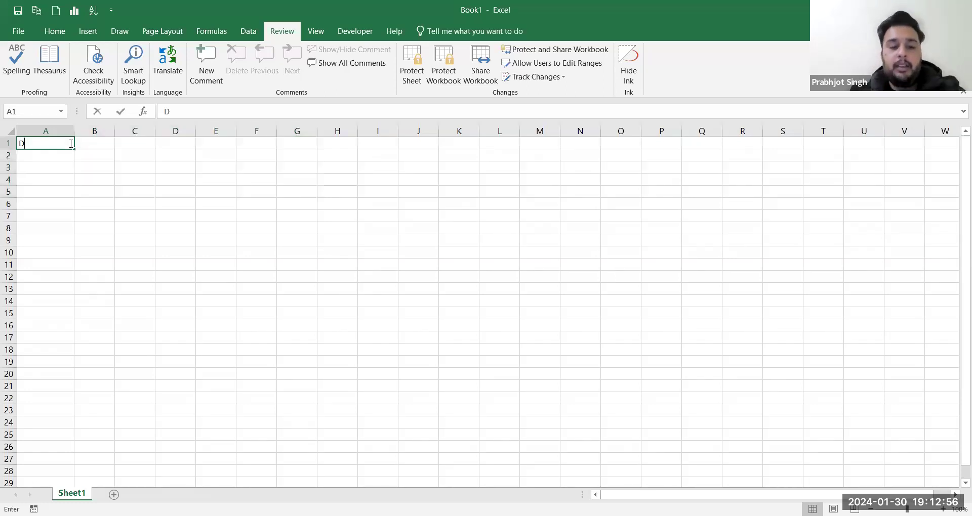
{"action": "type", "text": "ata collec"}
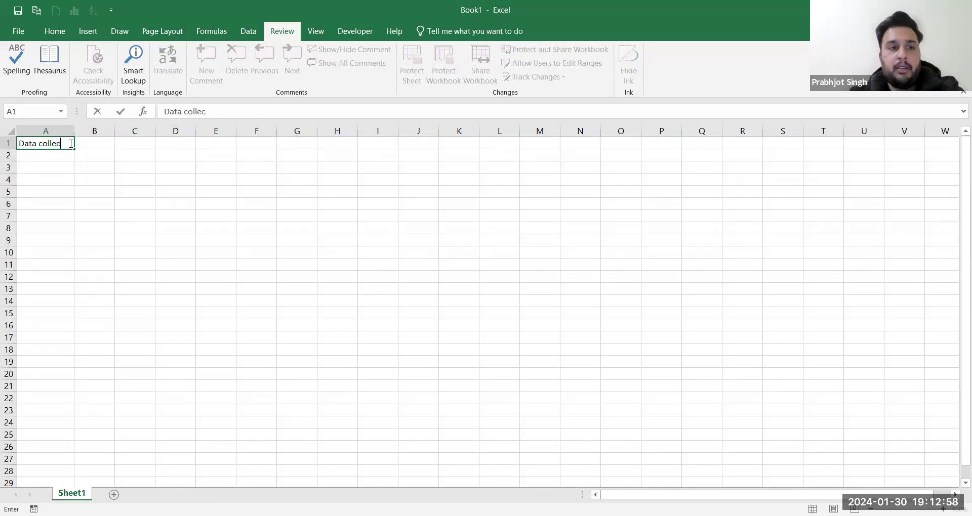
{"action": "type", "text": "tion"}
{"action": "key", "text": "Return"}
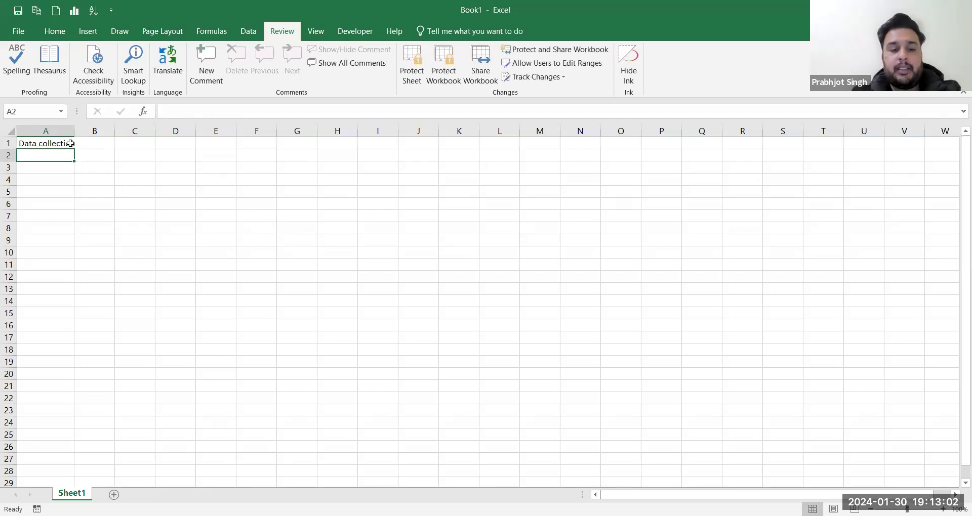
{"action": "type", "text": "Data clean"}
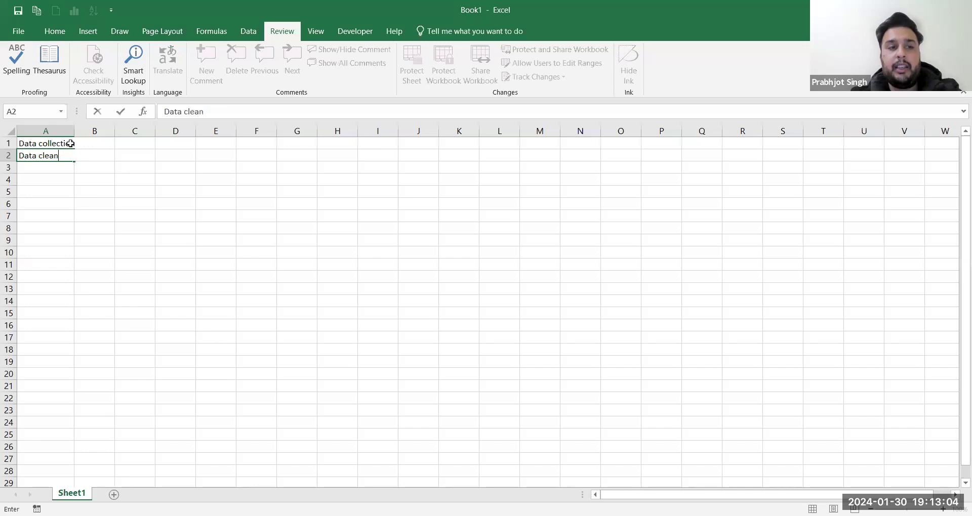
{"action": "key", "text": "Return"}
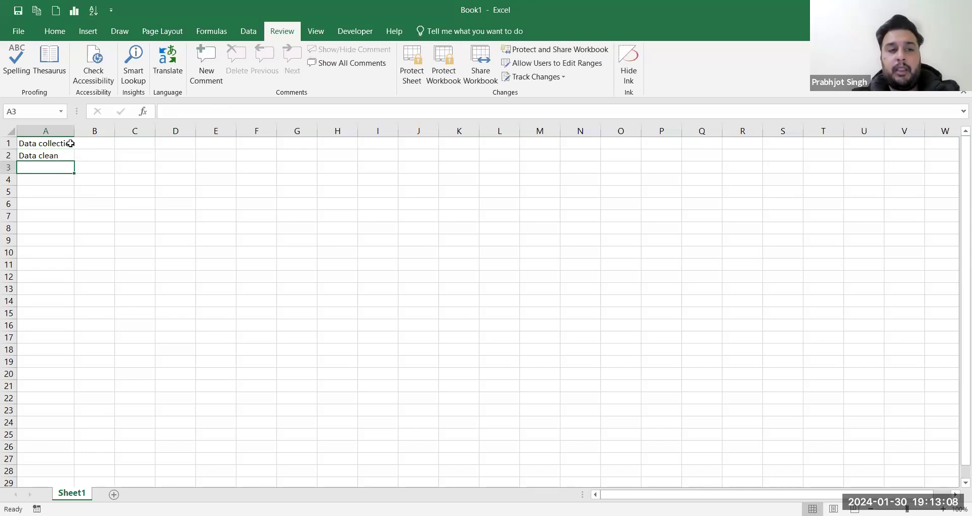
{"action": "type", "text": "Transform"}
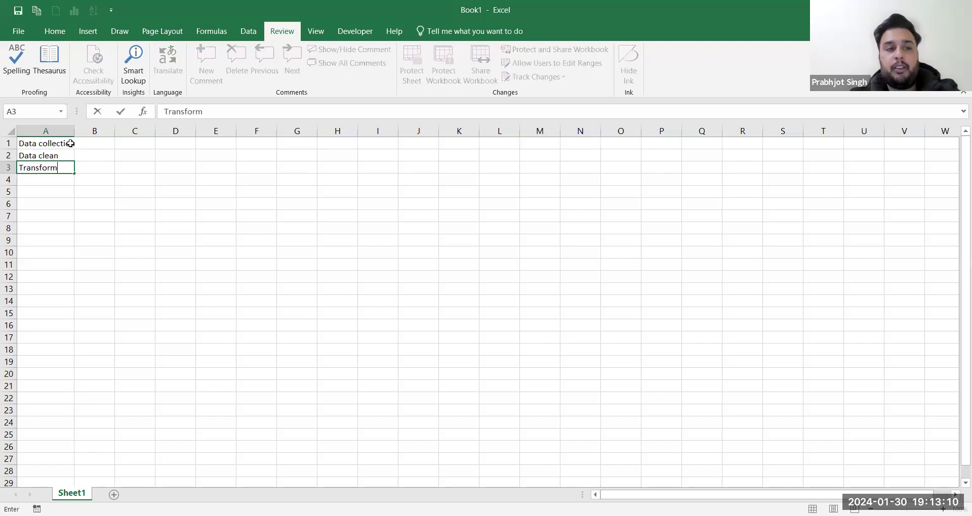
{"action": "key", "text": "Return"}
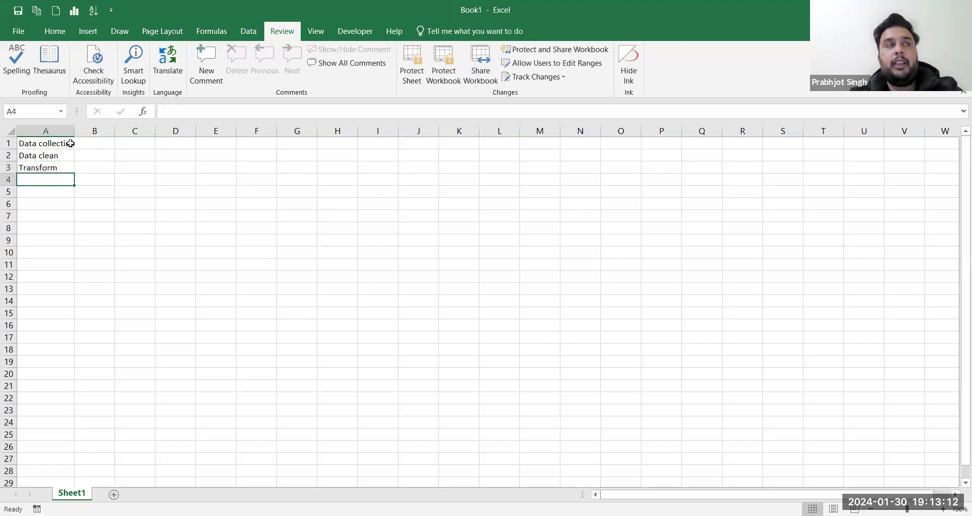
{"action": "type", "text": "change "}
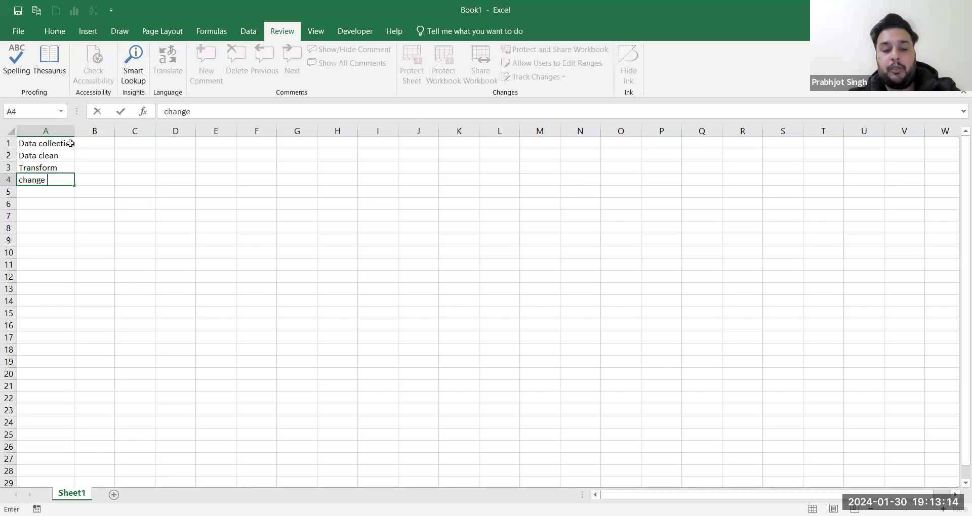
{"action": "type", "text": "types"}
{"action": "key", "text": "Tab"}
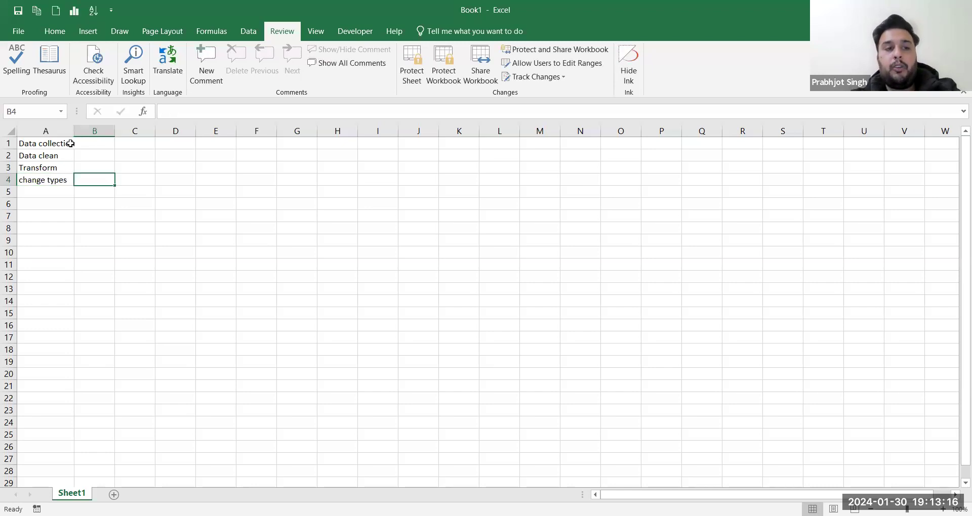
{"action": "key", "text": "Left"}
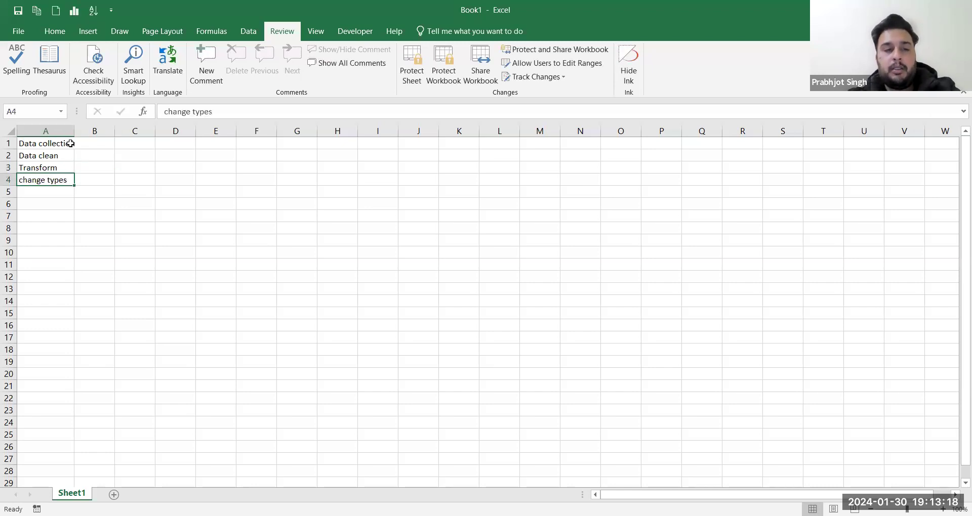
{"action": "left_click", "coordinate": [191, 114]}
{"action": "type", "text": "data"}
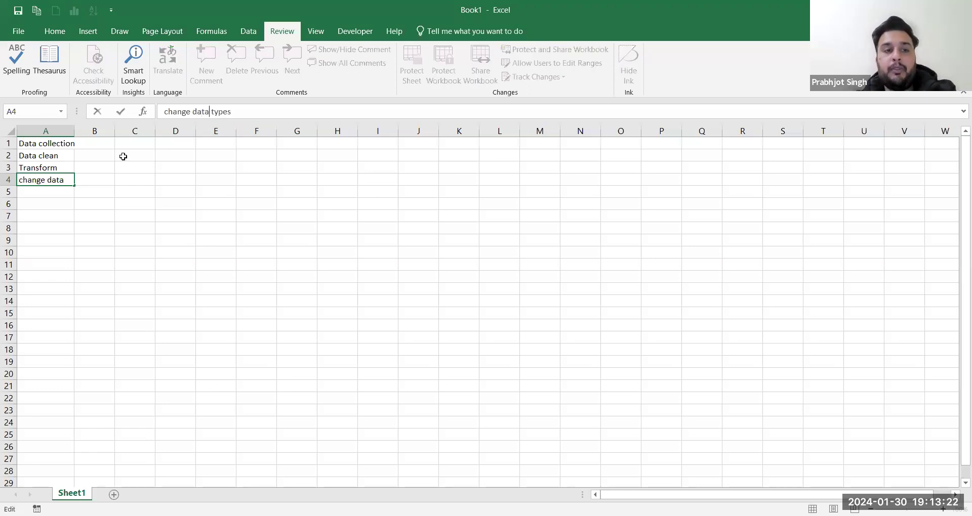
Step: Enter Preprocessing in B2 and select B2:B4
{"action": "left_click", "coordinate": [106, 154]}
{"action": "type", "text": "Prepr"}
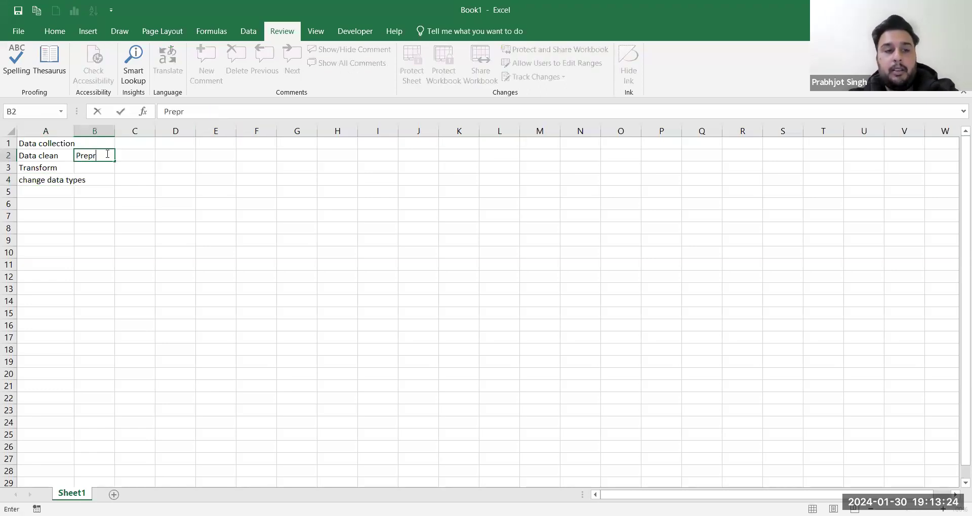
{"action": "type", "text": "ocessing"}
{"action": "key", "text": "shift+Down"}
{"action": "key", "text": "shift+Down"}
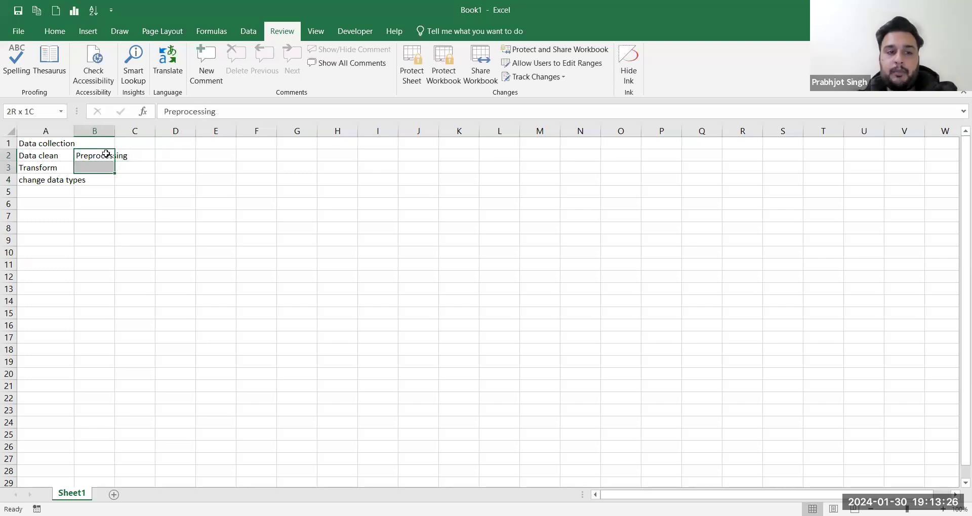
Step: Merge and center B2:B4 with middle alignment, then autofit columns B and A
{"action": "left_click", "coordinate": [54, 31]}
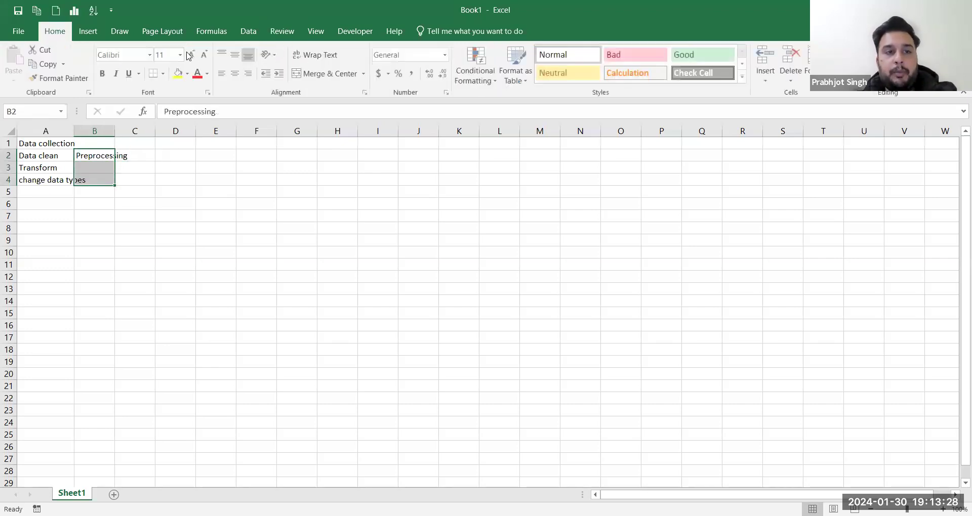
{"action": "left_click", "coordinate": [320, 74]}
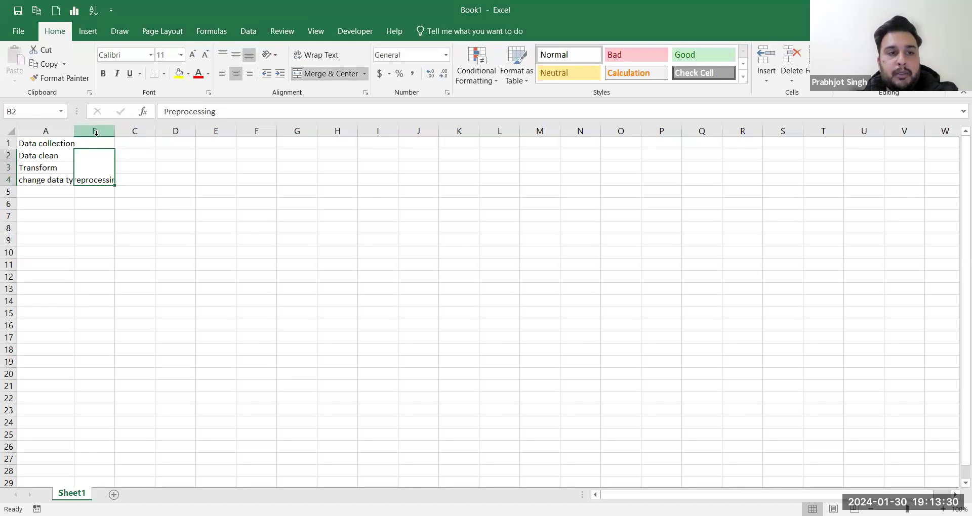
{"action": "left_click", "coordinate": [237, 56]}
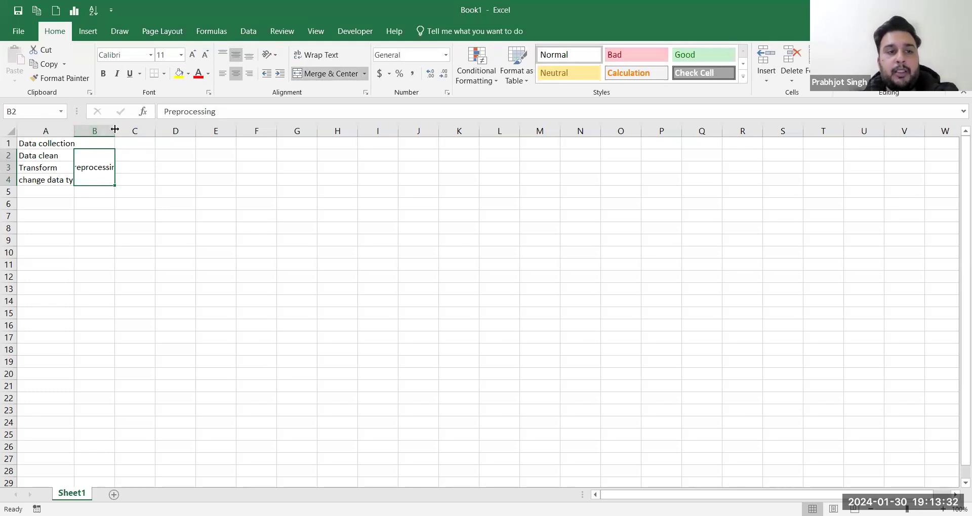
{"action": "double_click", "coordinate": [114, 131]}
{"action": "double_click", "coordinate": [75, 131]}
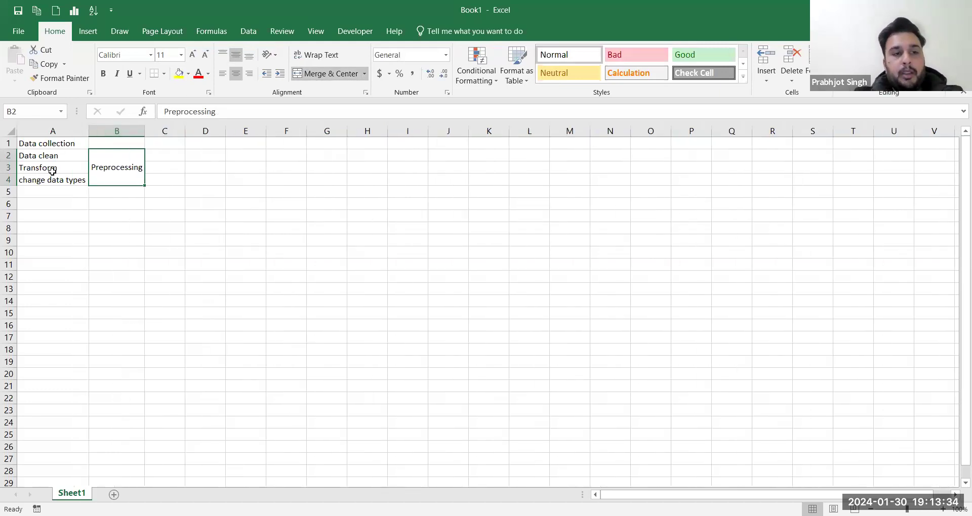
{"action": "left_click", "coordinate": [52, 191]}
Step: Enter Explore the data in A5 and Exploratory data analysis in B5
{"action": "type", "text": "Explore"}
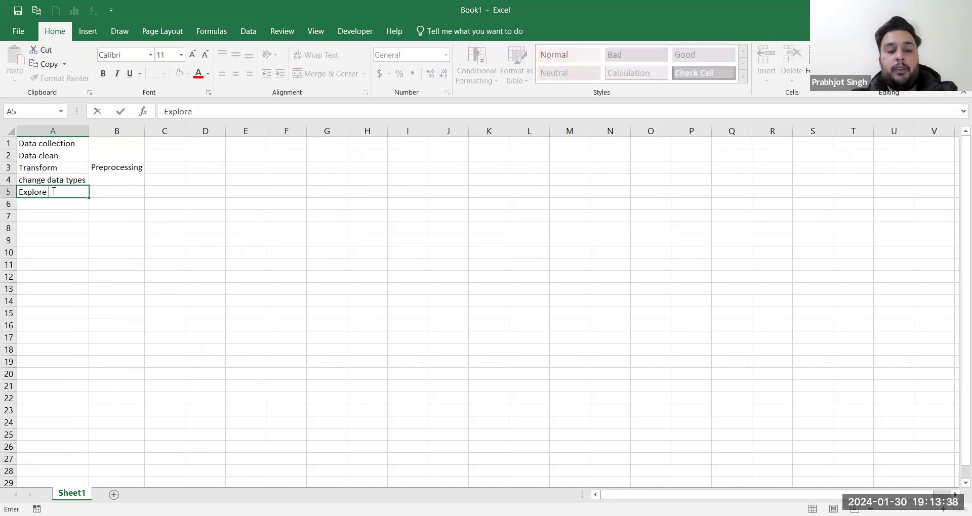
{"action": "type", "text": " the data"}
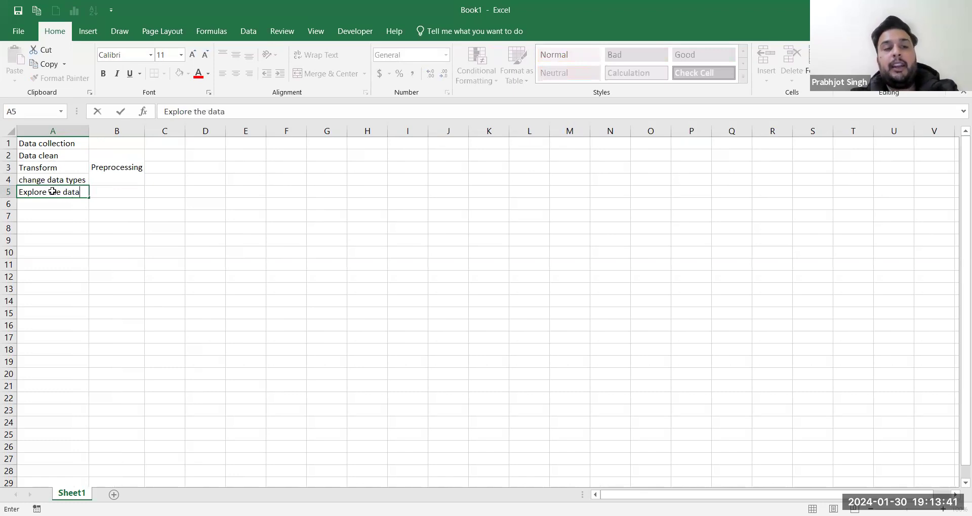
{"action": "key", "text": "Tab"}
{"action": "type", "text": "Expl"}
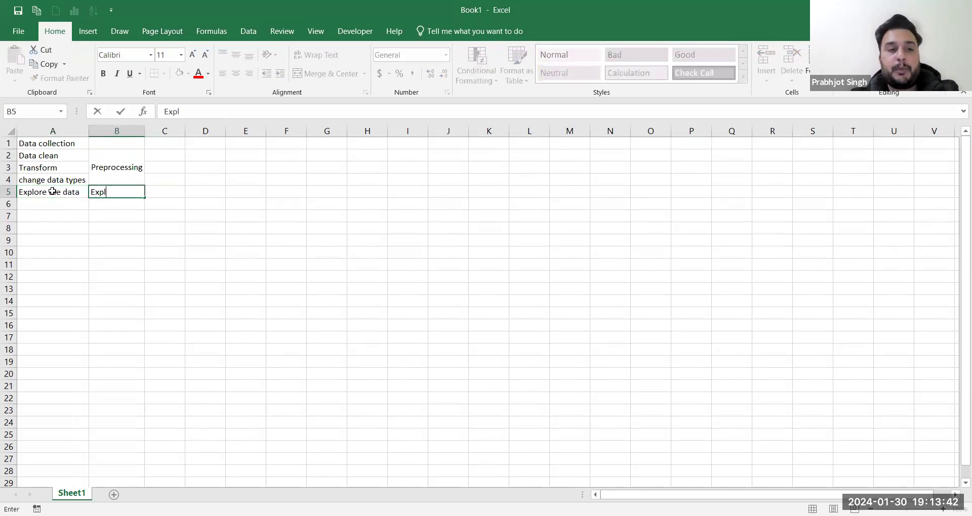
{"action": "type", "text": "oratory "}
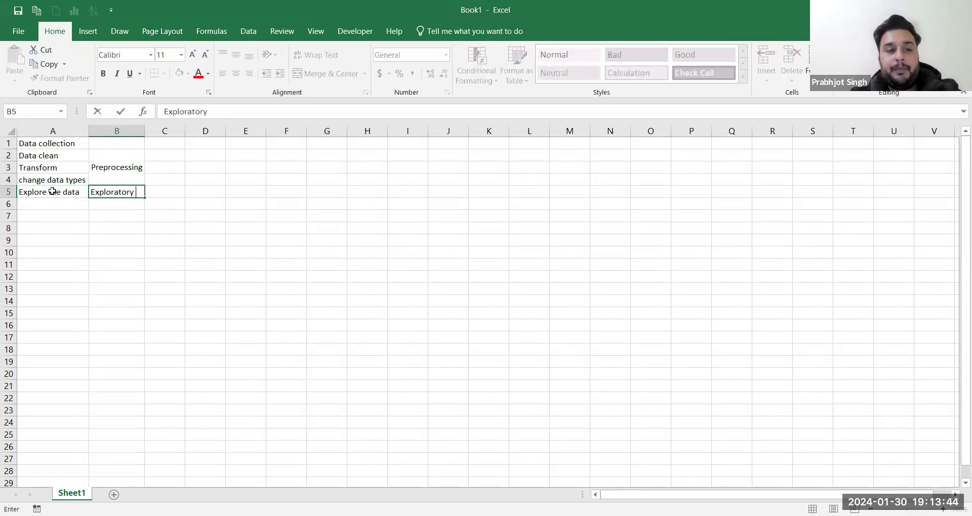
{"action": "type", "text": "data analysis"}
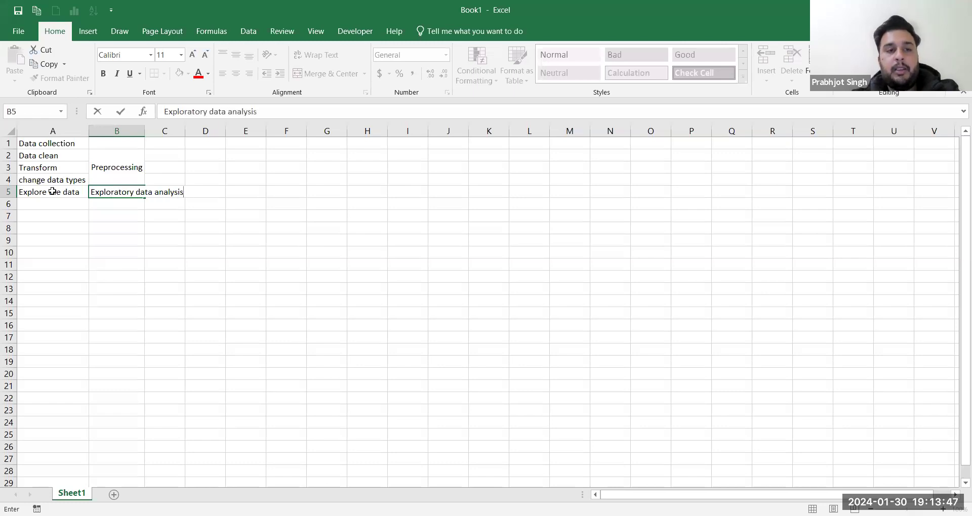
{"action": "key", "text": "Tab"}
Step: Add find insights in A6 and charts, graphs in B6
{"action": "key", "text": "Return"}
{"action": "key", "text": "Left"}
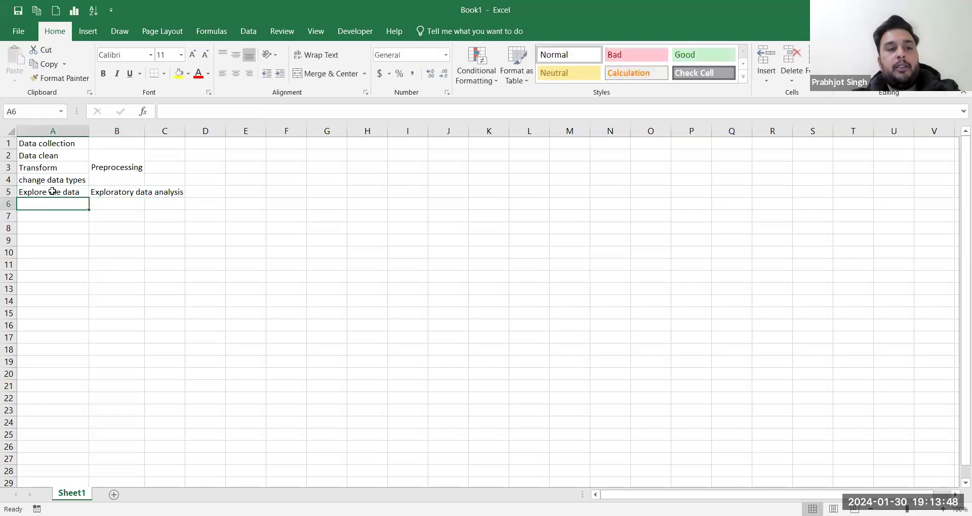
{"action": "type", "text": "fi"}
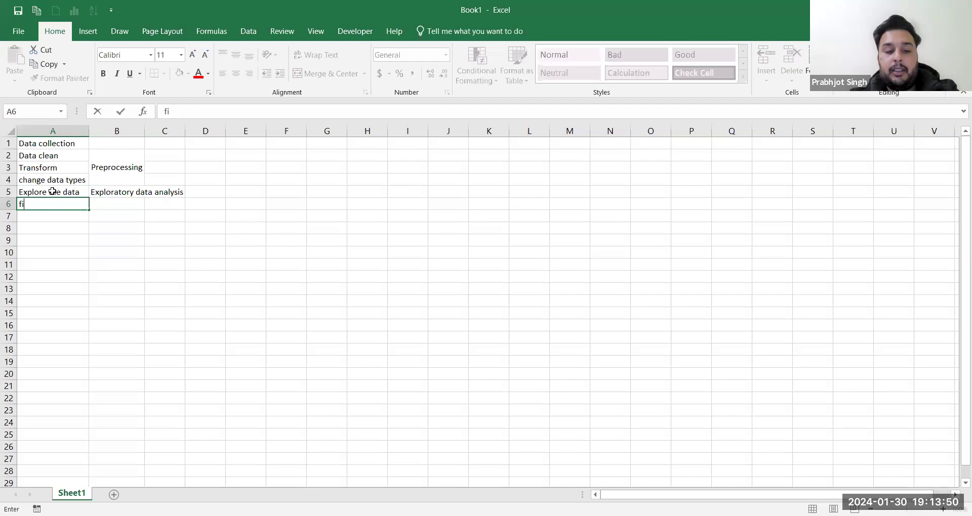
{"action": "type", "text": "nd insights"}
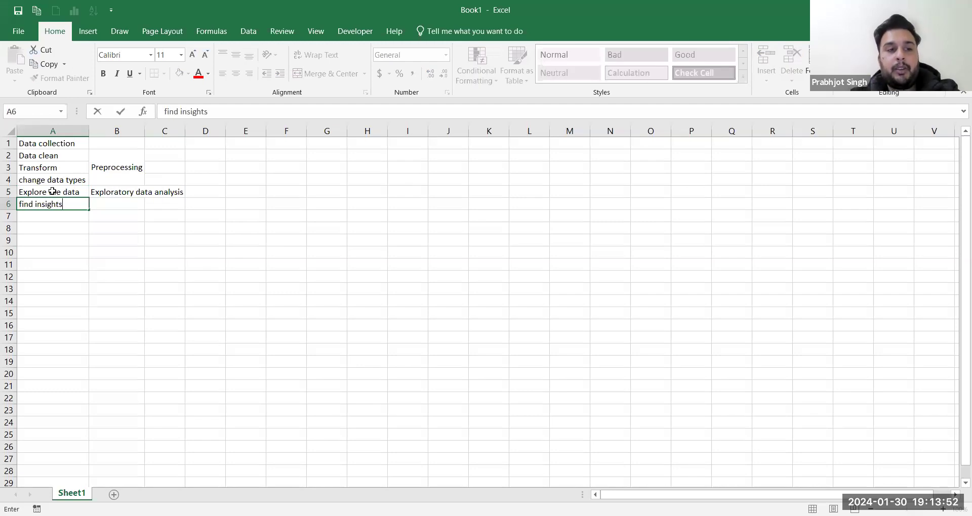
{"action": "key", "text": "Tab"}
{"action": "type", "text": "chart"}
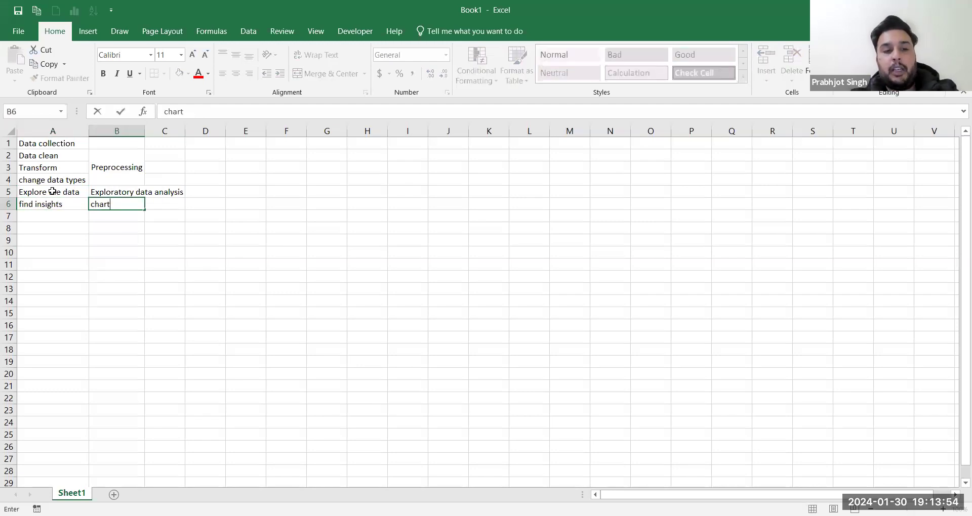
{"action": "type", "text": "s, graphs"}
{"action": "key", "text": "Tab"}
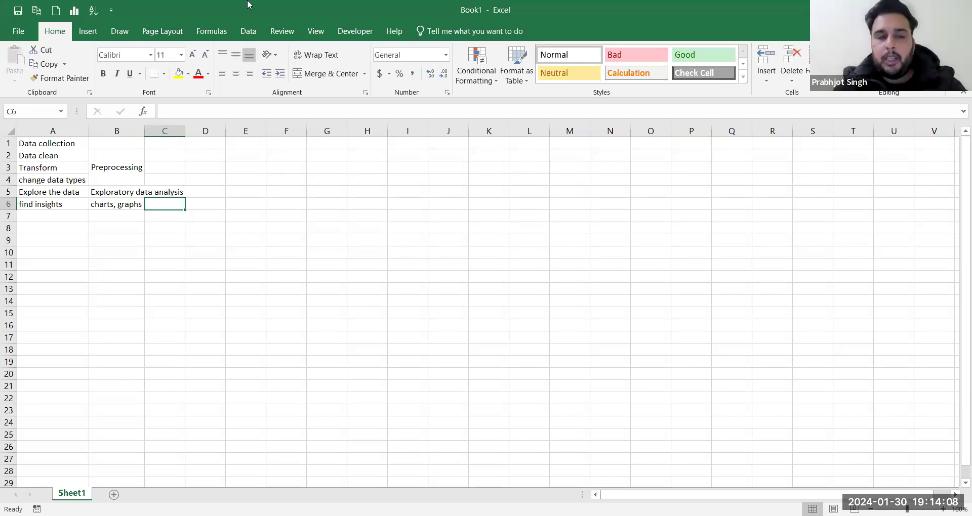
Step: Put a Day 4 heading in A10, with Vlookup and Hlookup in A11:B11
{"action": "left_click", "coordinate": [38, 253]}
{"action": "type", "text": "Day 4`"}
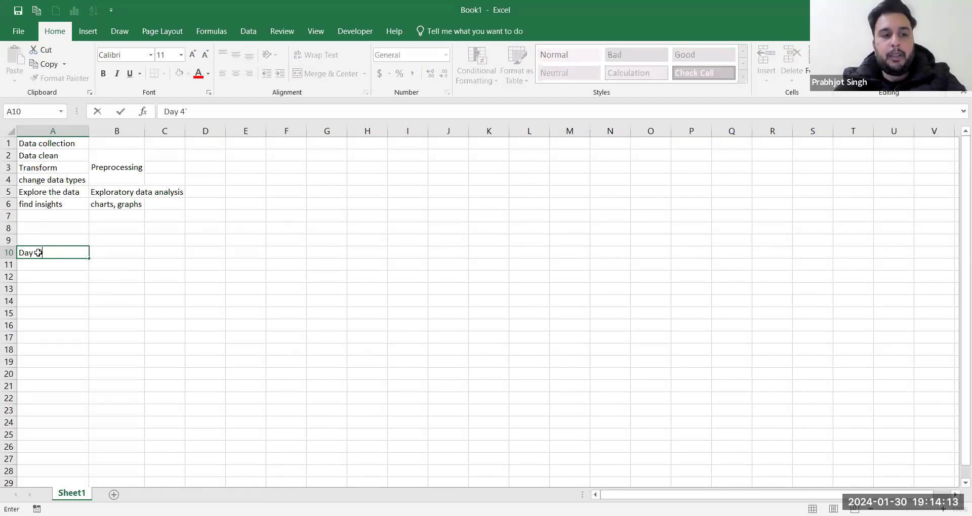
{"action": "key", "text": "Return"}
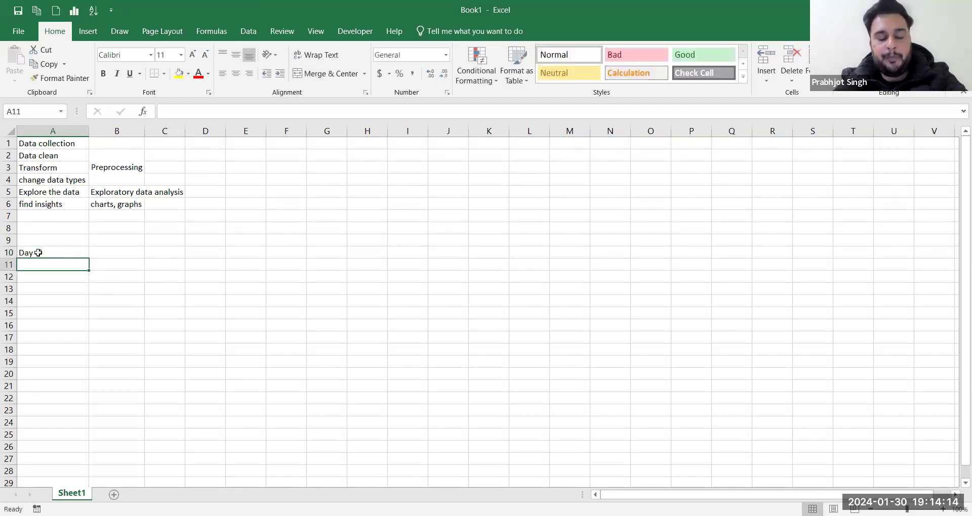
{"action": "type", "text": "Vlookup"}
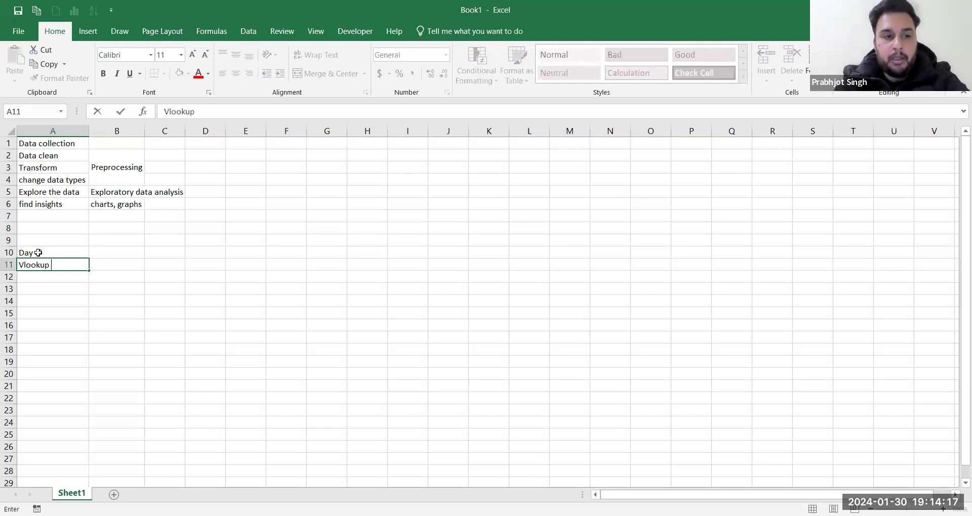
{"action": "key", "text": "Tab"}
{"action": "type", "text": "HI"}
{"action": "type", "text": "oo"}
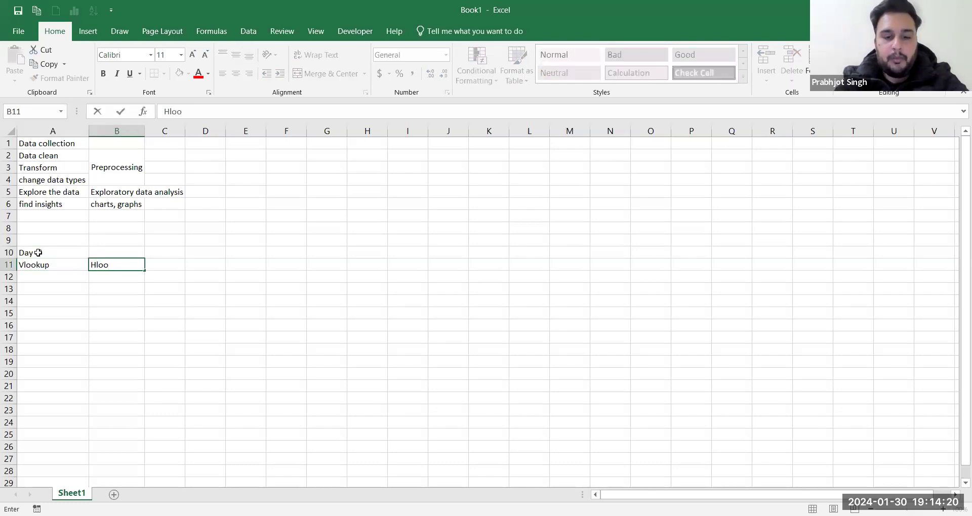
{"action": "type", "text": "kup"}
{"action": "key", "text": "Return"}
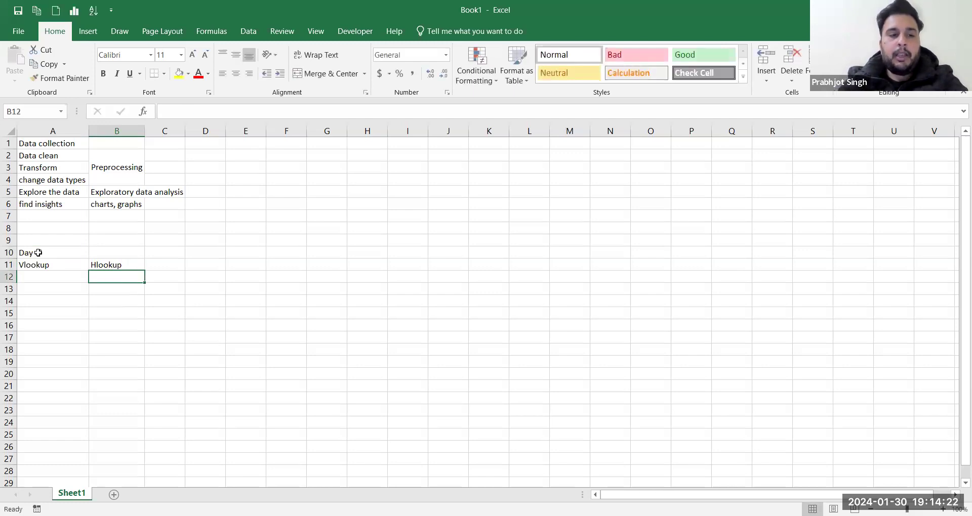
Step: Add Descriptive analytics in A12 and autofit column A to fit it
{"action": "key", "text": "Left"}
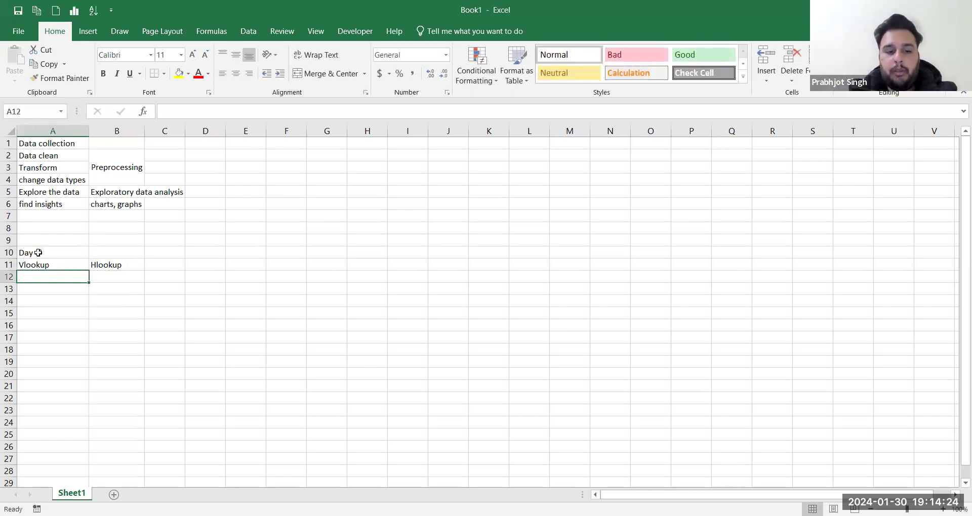
{"action": "type", "text": "Descript"}
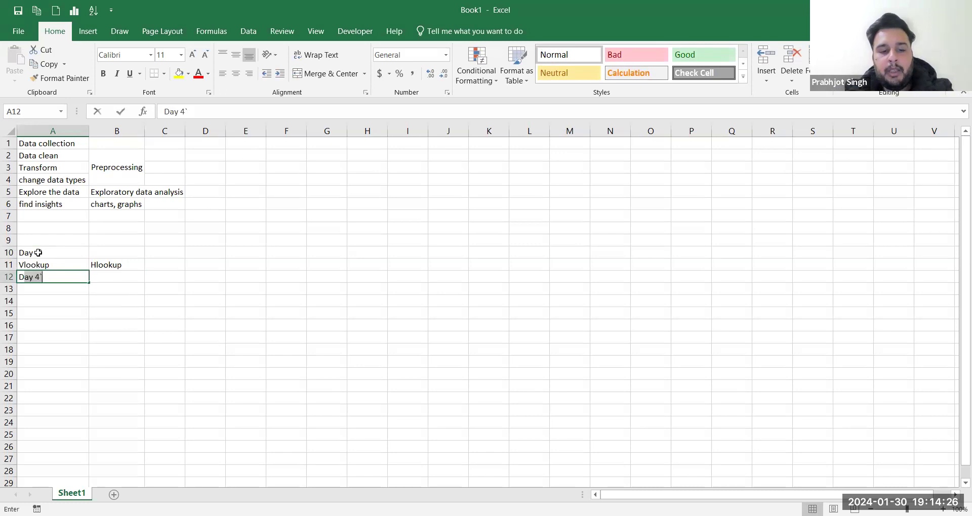
{"action": "type", "text": "ive "}
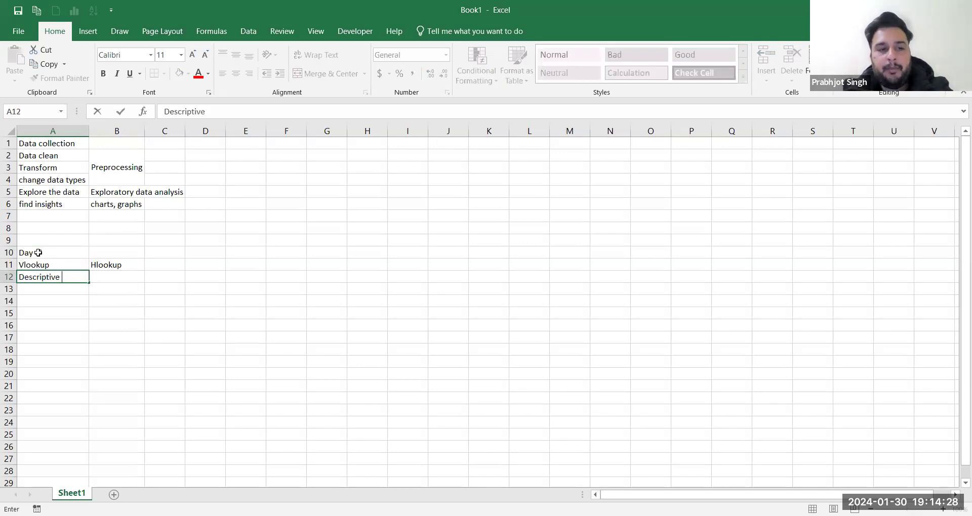
{"action": "type", "text": "analytics"}
{"action": "key", "text": "Tab"}
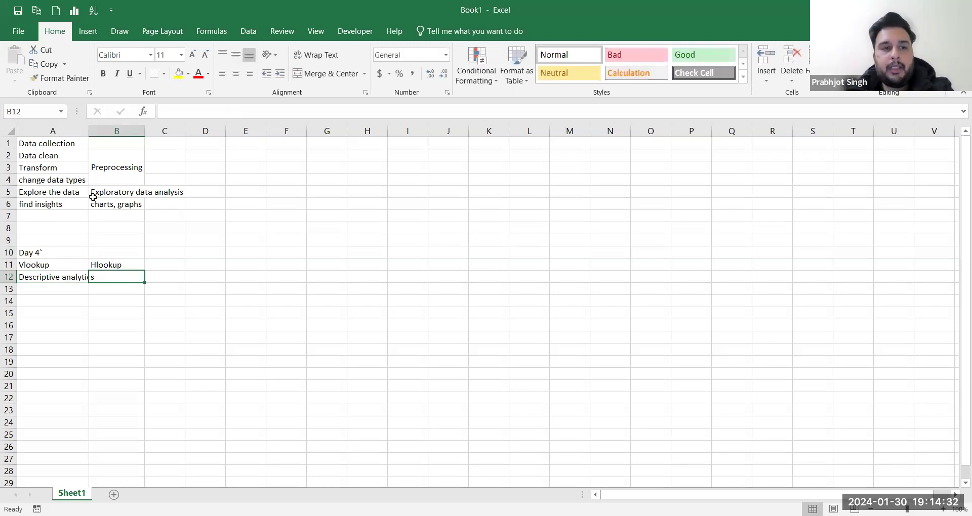
{"action": "double_click", "coordinate": [88, 133]}
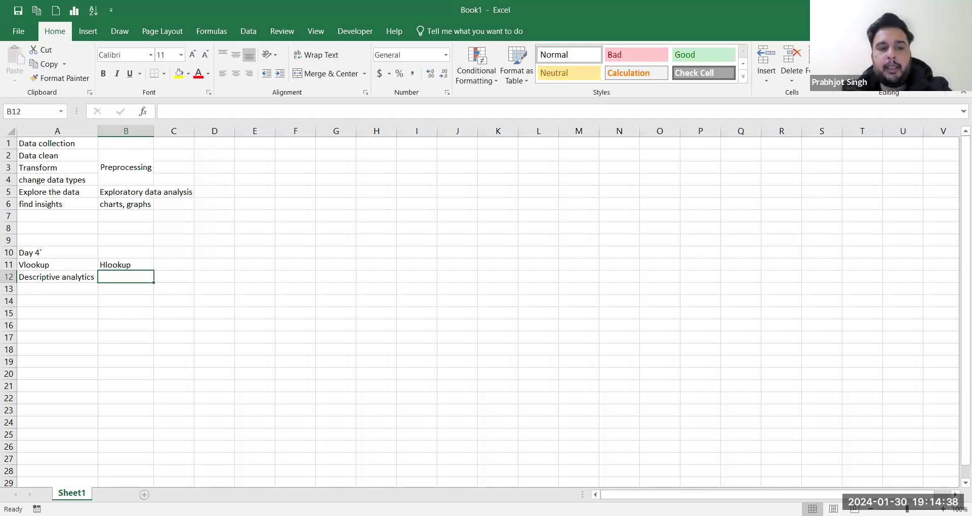
Step: Insert a new worksheet after Sheet1 and rename it Hlookup
{"action": "left_click", "coordinate": [144, 495]}
{"action": "double_click", "coordinate": [120, 496]}
{"action": "type", "text": "Hlookup"}
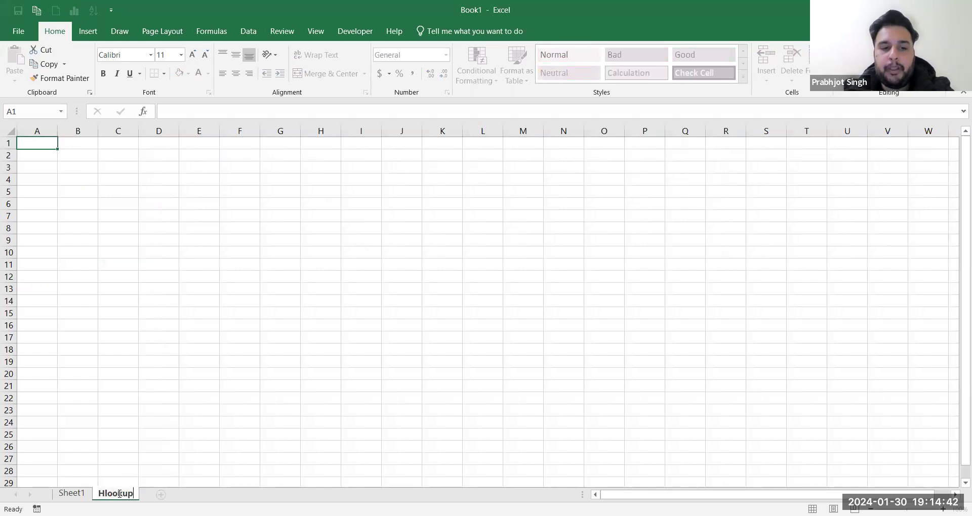
{"action": "key", "text": "Return"}
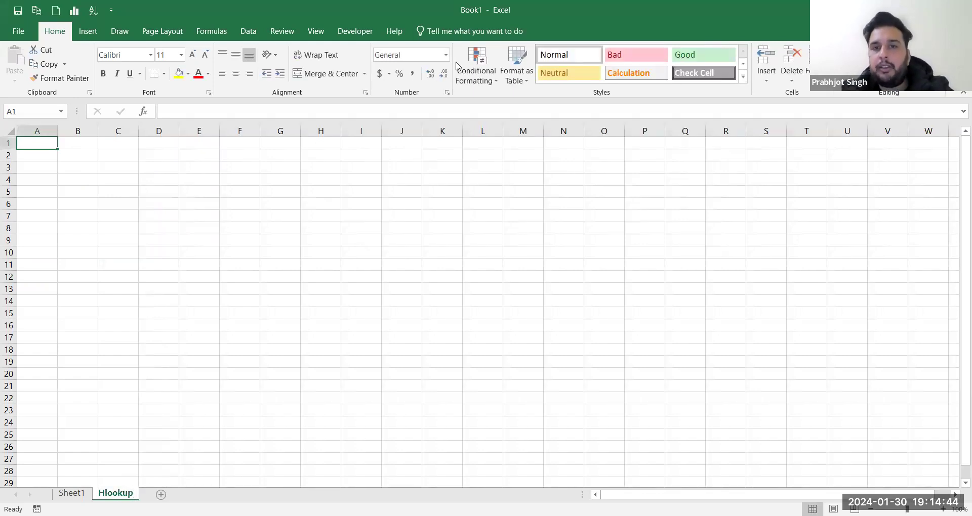
{"action": "left_click", "coordinate": [591, 148]}
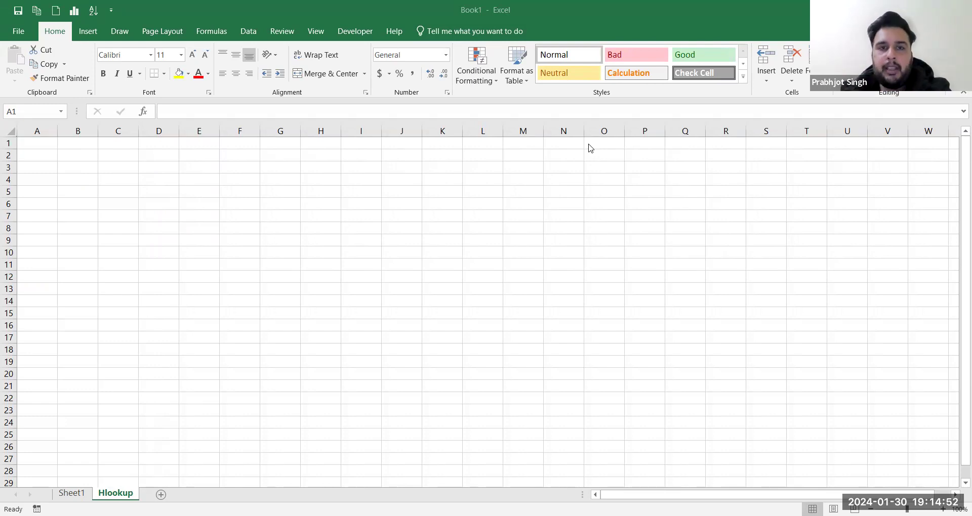
{"action": "left_click", "coordinate": [43, 144]}
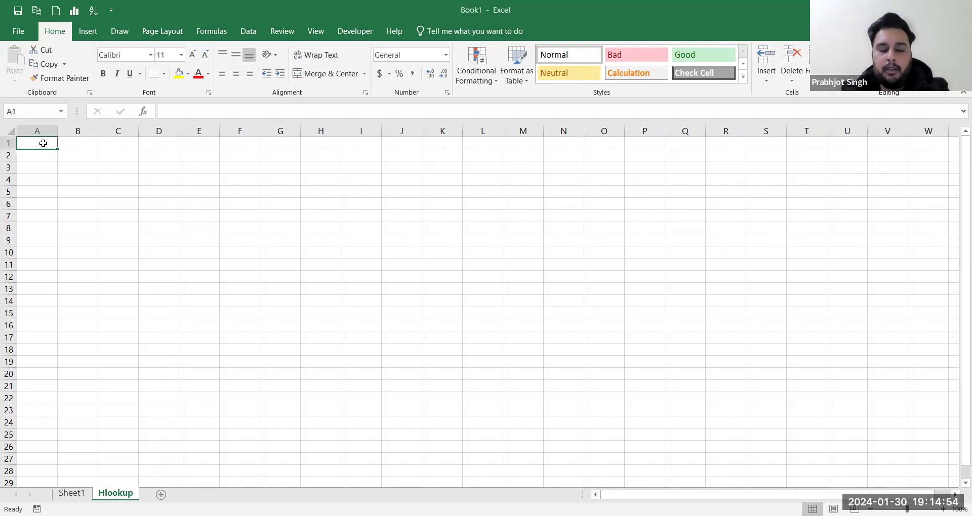
Step: Enter HLOOKUP in A1 and Data analyst in C1, autofitting column C
{"action": "type", "text": "HLOOKUP"}
{"action": "key", "text": "Tab"}
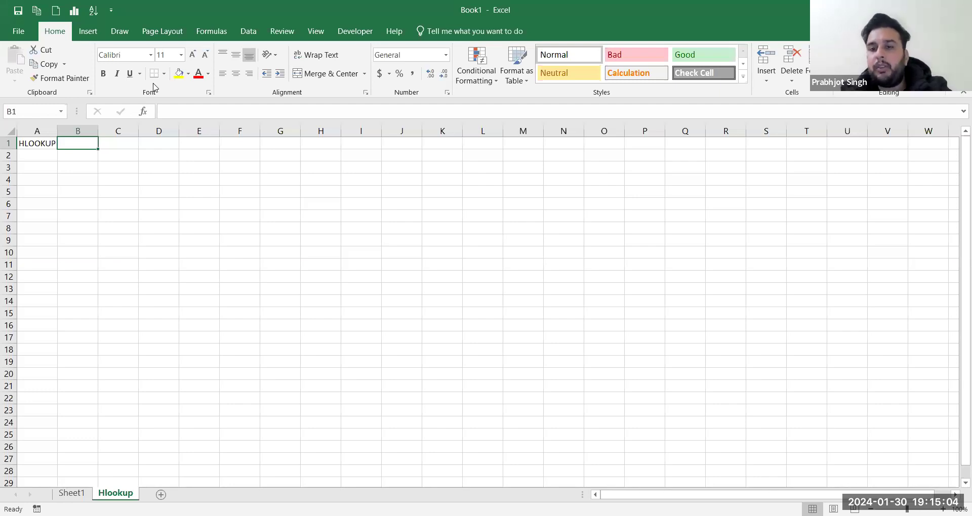
{"action": "key", "text": "alt+Tab"}
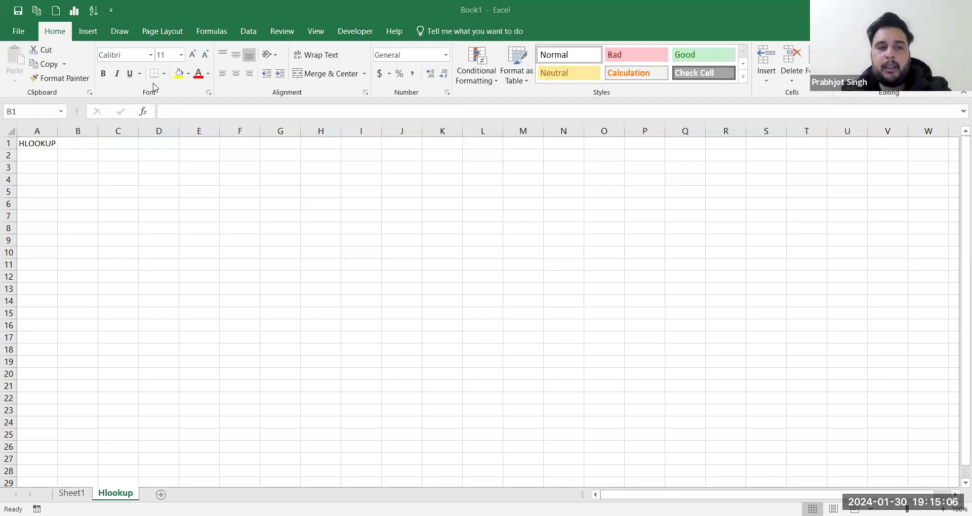
{"action": "left_click", "coordinate": [135, 146]}
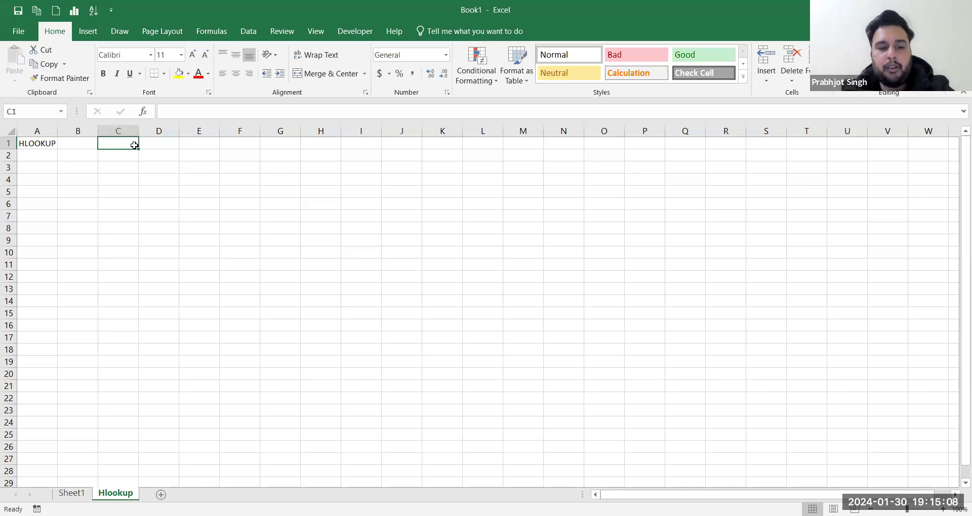
{"action": "type", "text": "Data analysis"}
{"action": "key", "text": "Tab"}
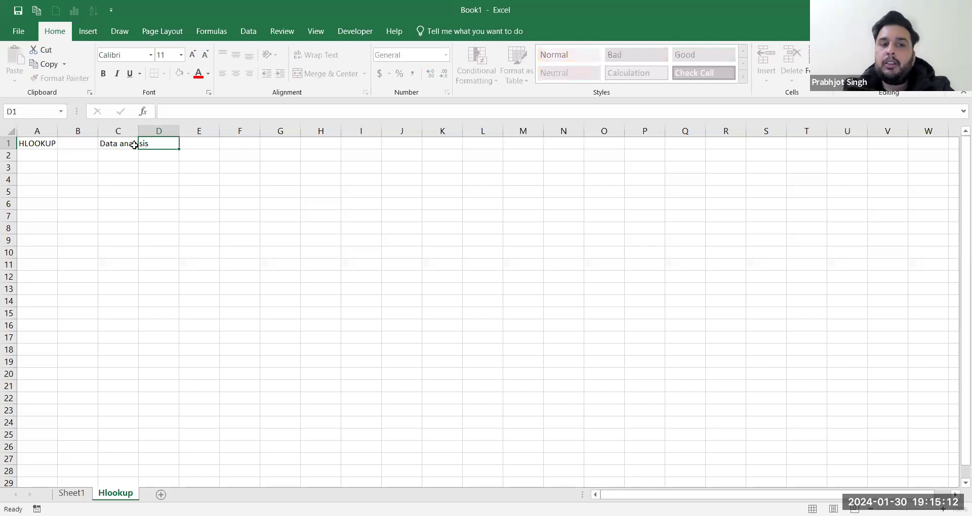
{"action": "left_click", "coordinate": [136, 144]}
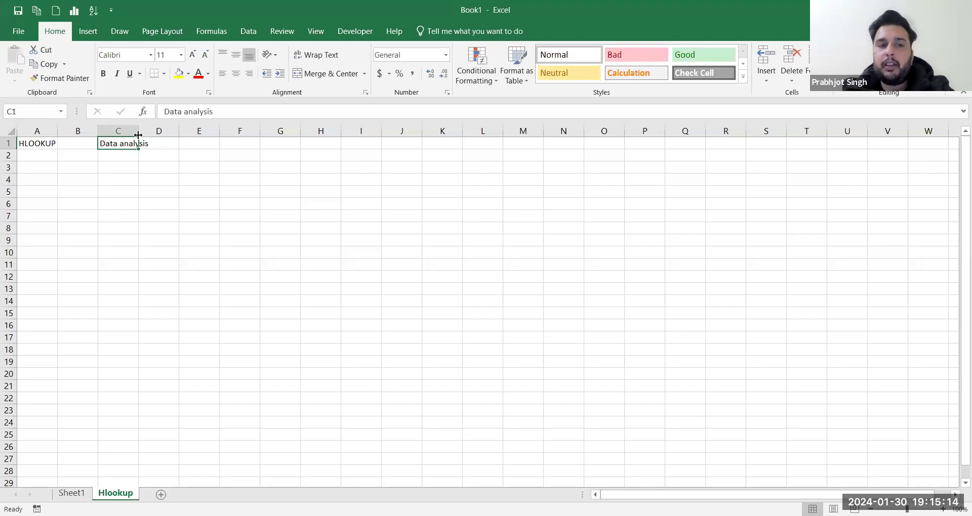
{"action": "double_click", "coordinate": [138, 135]}
{"action": "left_click_drag", "start_coordinate": [213, 111], "coordinate": [205, 111]}
{"action": "type", "text": "t"}
{"action": "key", "text": "Tab"}
Step: Type Collect,preprocess(clean,transform,merging,manipulation),EDA,Charts) into D1
{"action": "type", "text": "Collect"}
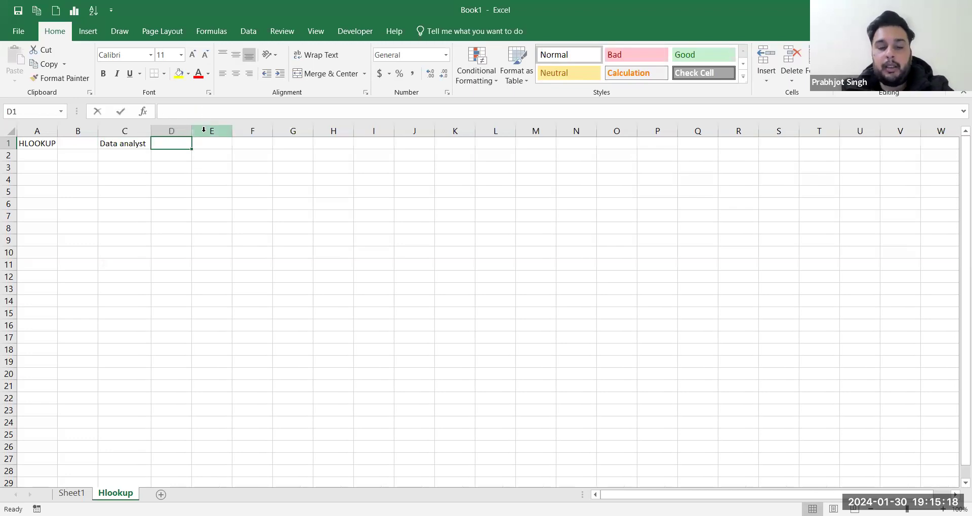
{"action": "type", "text": ","}
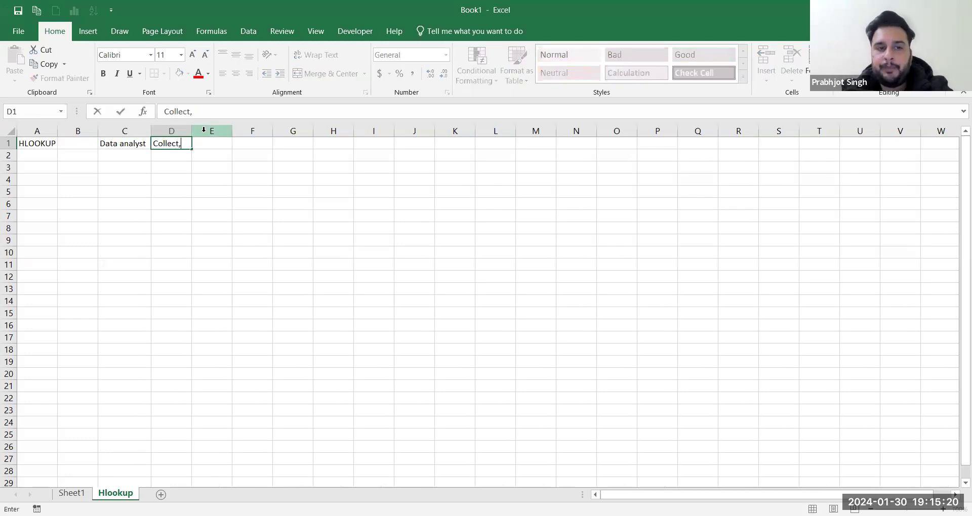
{"action": "type", "text": "preproces"}
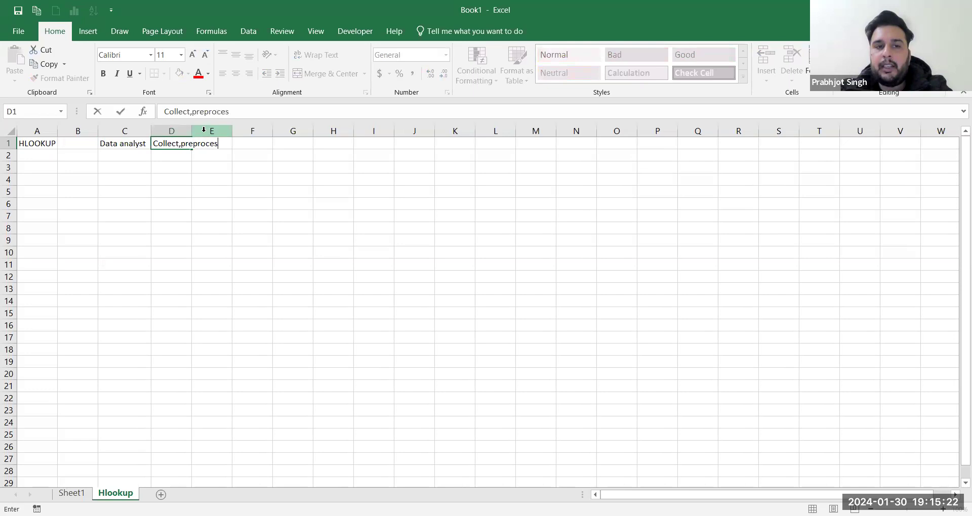
{"action": "type", "text": "s(clean"}
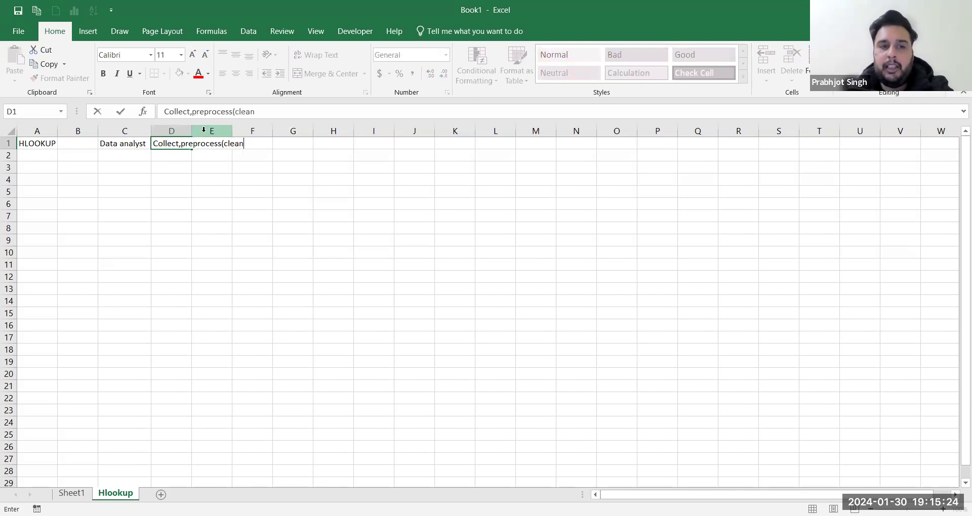
{"action": "type", "text": ",transform,m"}
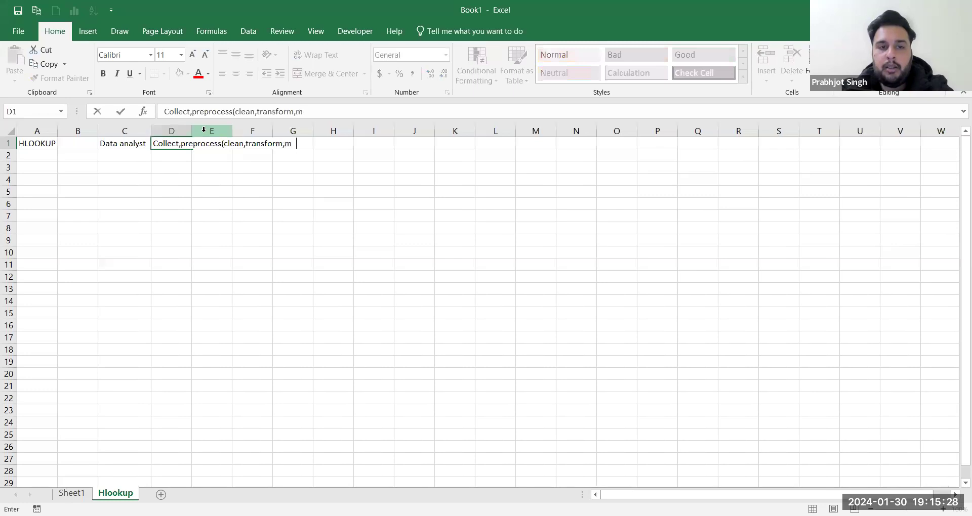
{"action": "type", "text": "erging"}
{"action": "key", "text": "BackSpace"}
{"action": "type", "text": "ng"}
{"action": "key", "text": "BackSpace"}
{"action": "key", "text": "BackSpace"}
{"action": "type", "text": "ging)"}
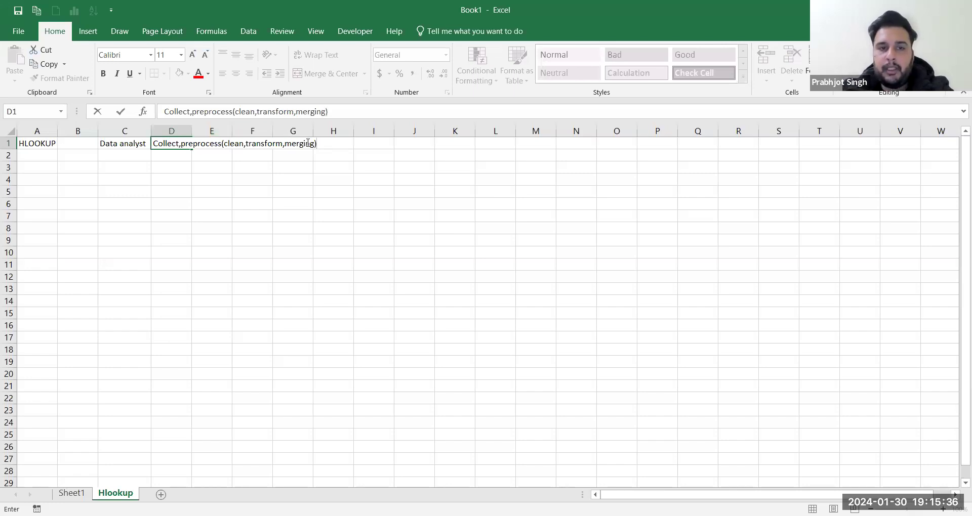
{"action": "type", "text": ",maniu"}
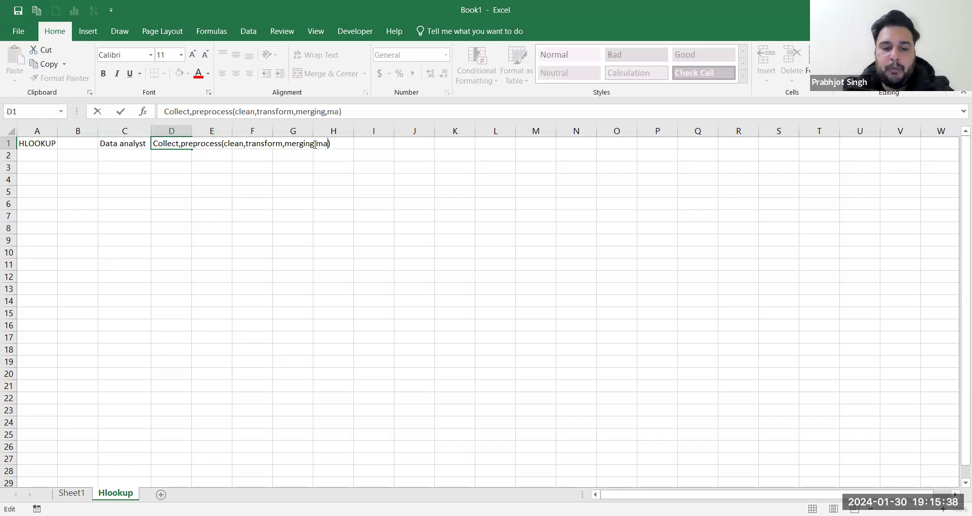
{"action": "type", "text": "lation"}
{"action": "left_click", "coordinate": [368, 145]}
{"action": "type", "text": ","}
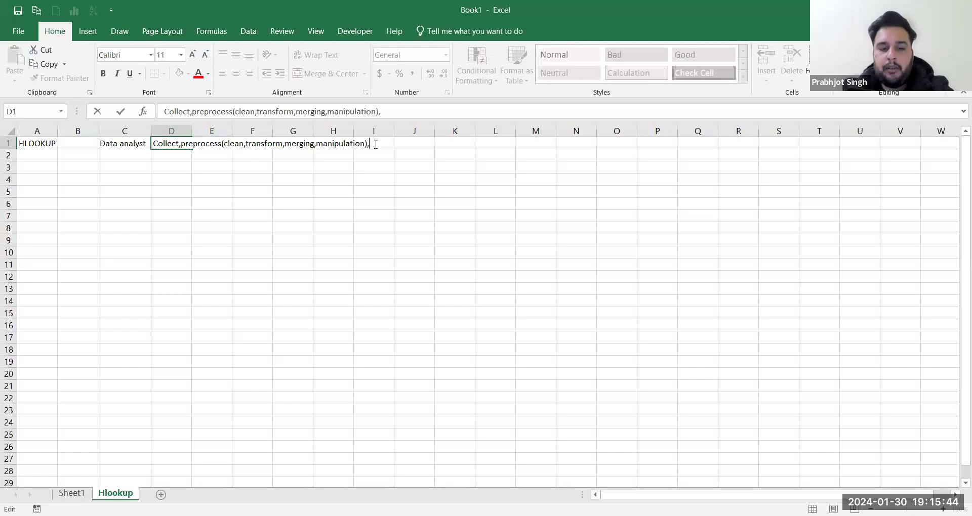
{"action": "type", "text": "EDA"}
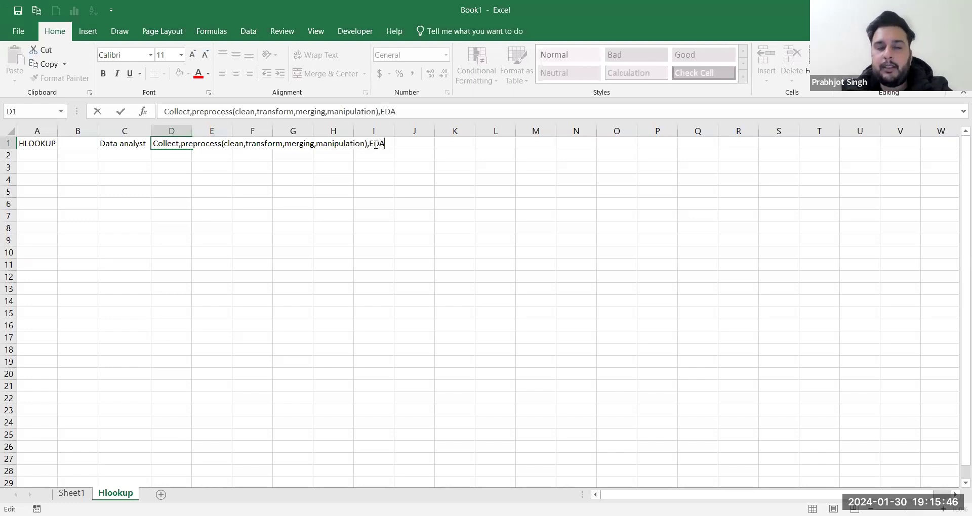
{"action": "type", "text": ",Charts)"}
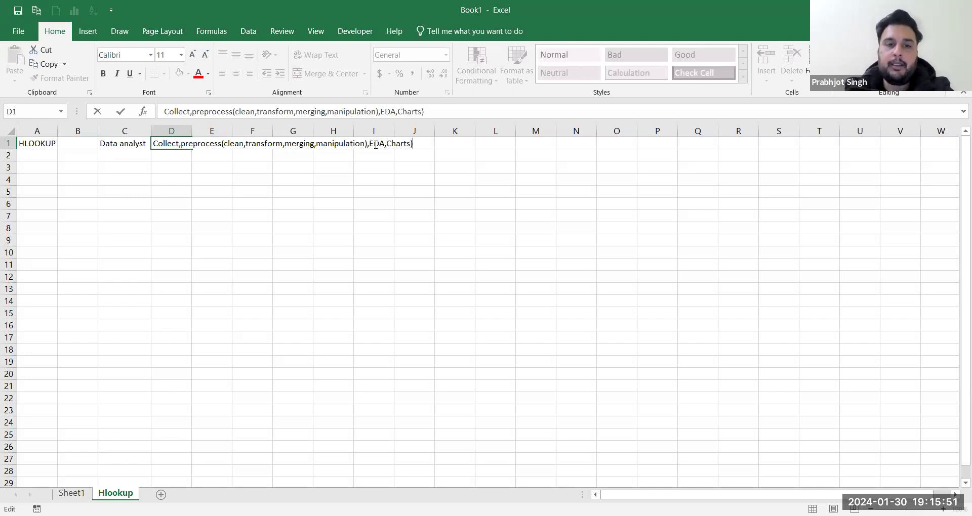
{"action": "key", "text": "Tab"}
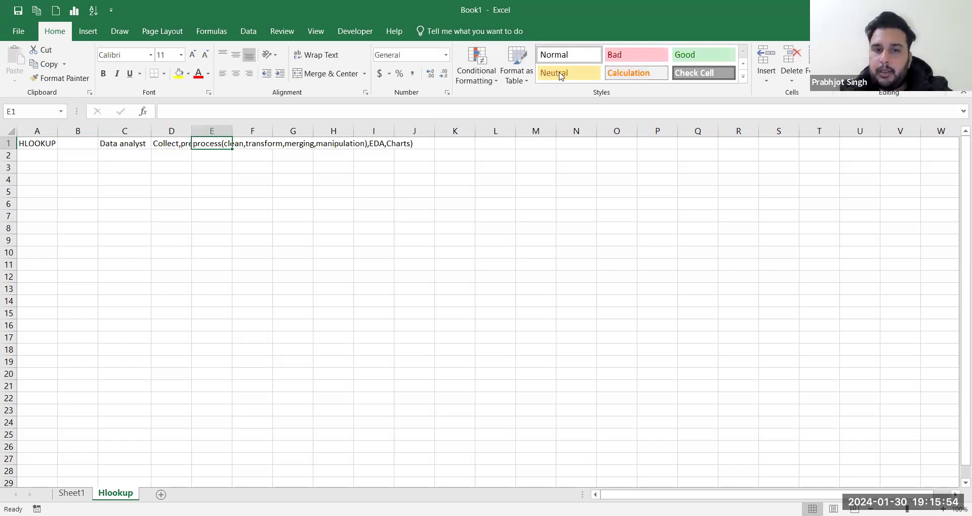
Step: AutoFit column D on the Hlookup sheet so D1's full workflow text, ending in EDA,Charts), shows
{"action": "left_click", "coordinate": [186, 131]}
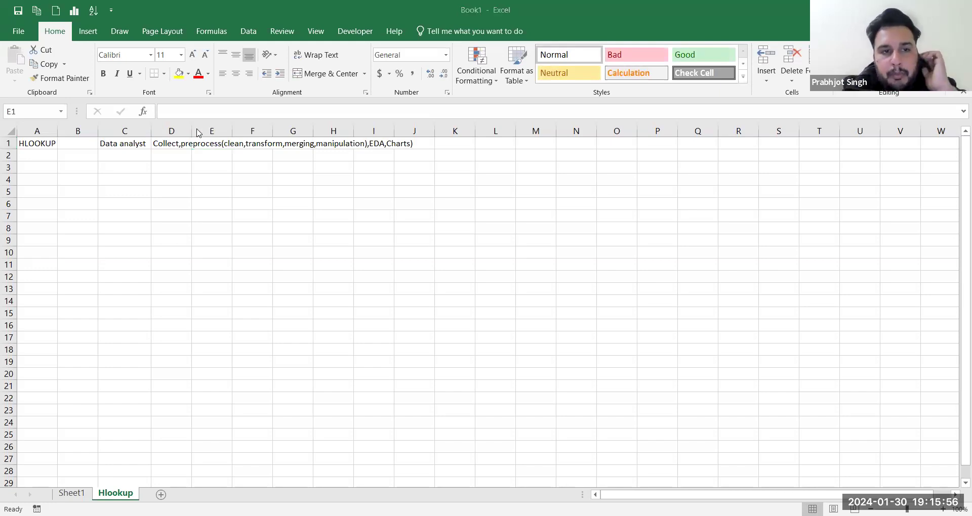
{"action": "double_click", "coordinate": [192, 131]}
{"action": "left_click", "coordinate": [202, 146]}
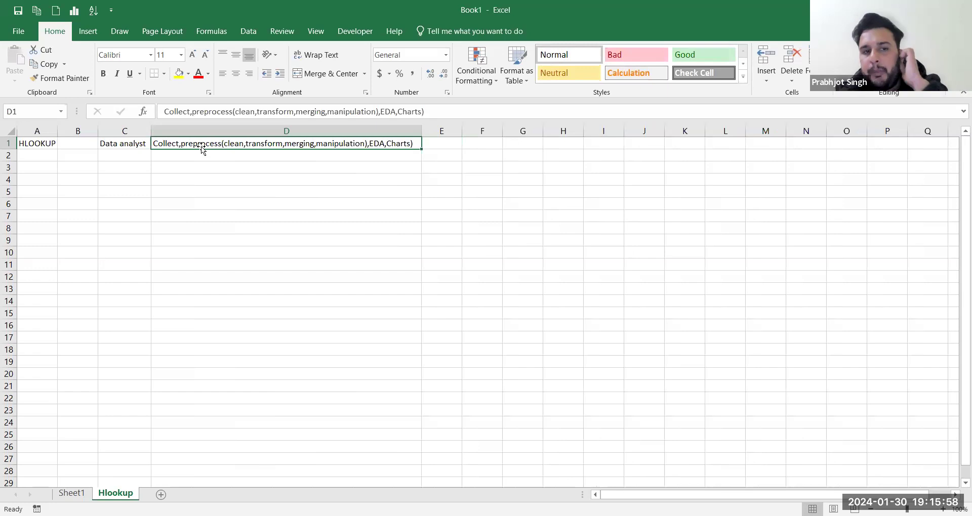
{"action": "double_click", "coordinate": [206, 145]}
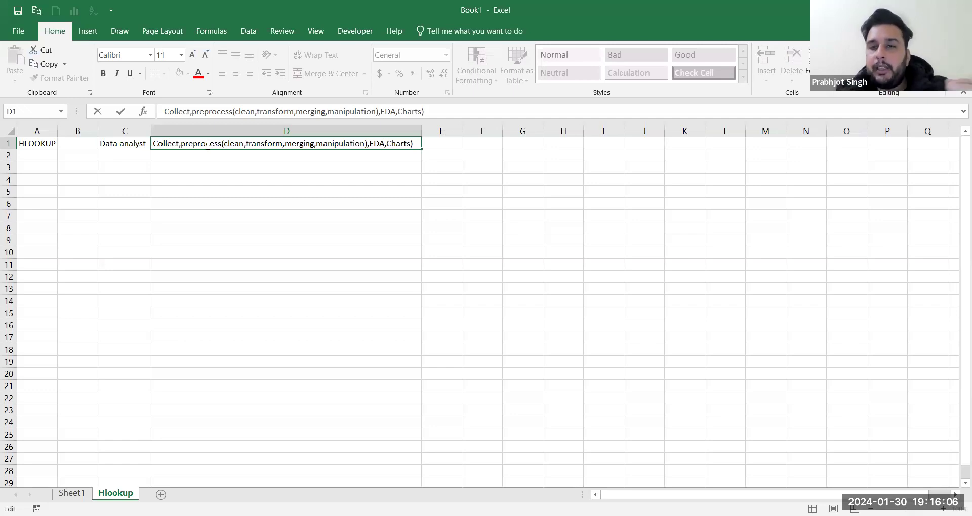
{"action": "left_click", "coordinate": [259, 93]}
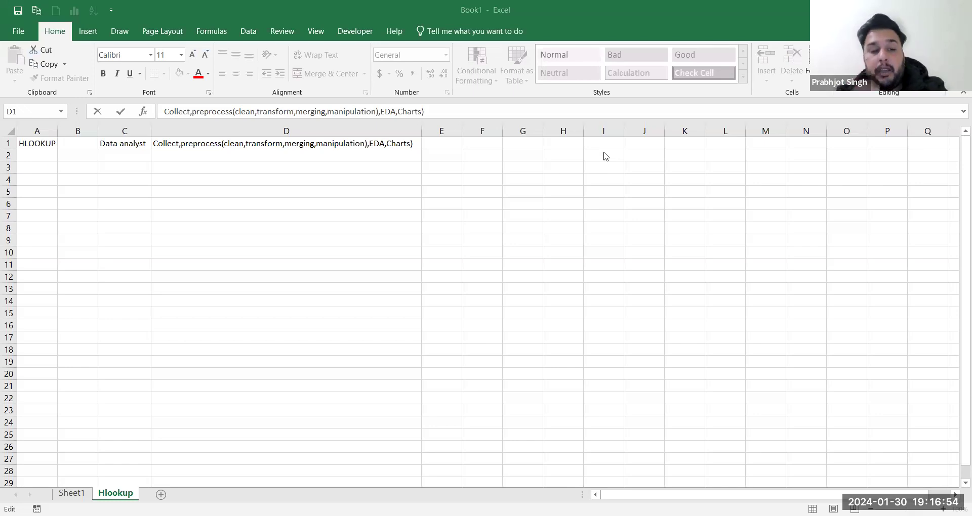
Step: Finish editing D1 and add a new blank worksheet
{"action": "left_click", "coordinate": [161, 494]}
{"action": "left_click", "coordinate": [258, 391]}
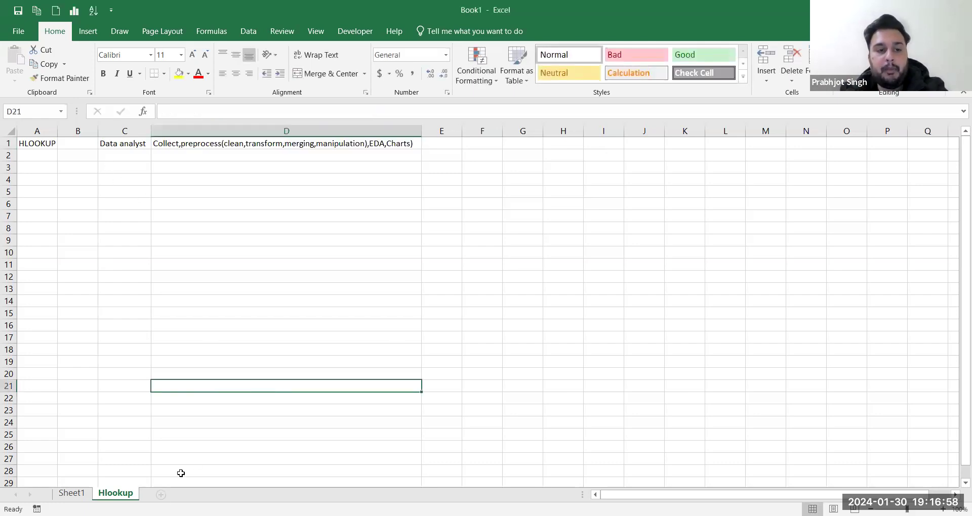
{"action": "left_click", "coordinate": [161, 494]}
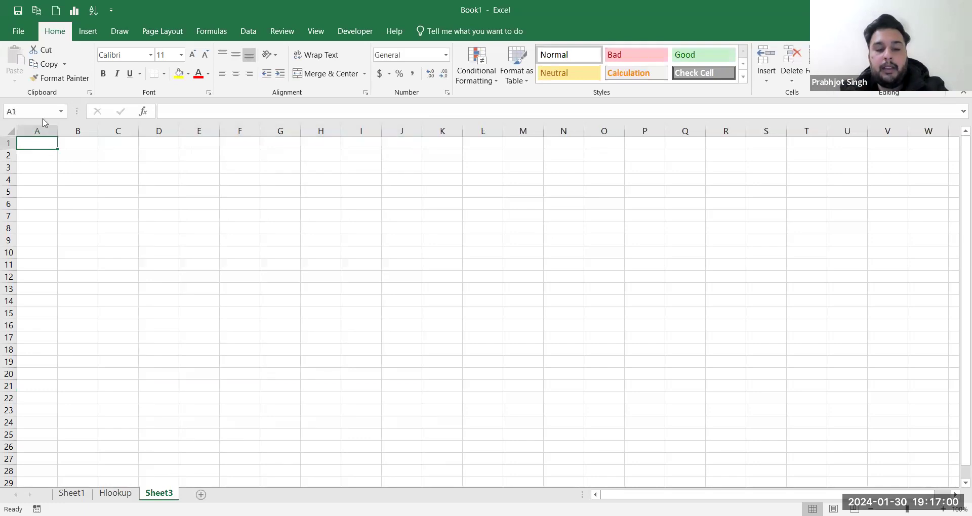
Step: Enter headers Name, Age, Roll, City and Marks across A1:E1
{"action": "type", "text": "Name"}
{"action": "key", "text": "Return"}
{"action": "key", "text": "Tab"}
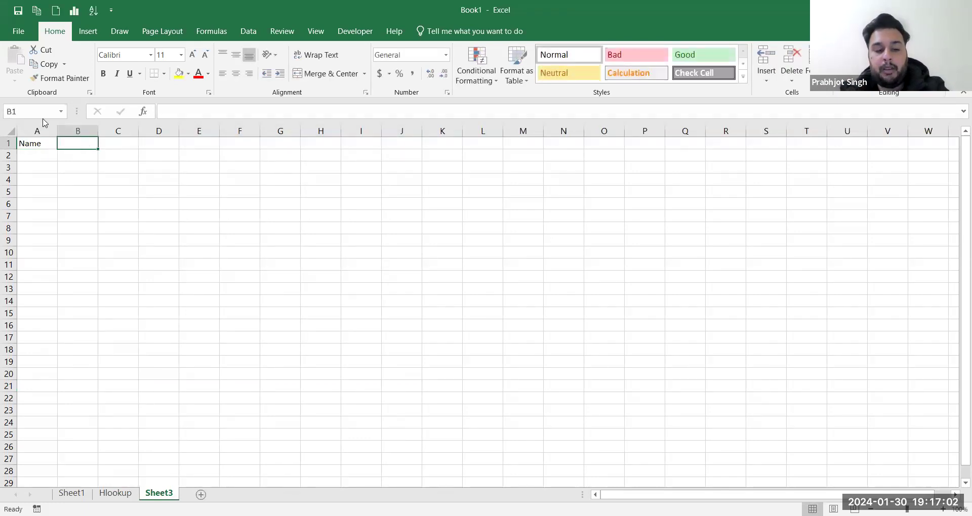
{"action": "type", "text": "Age"}
{"action": "key", "text": "Tab"}
{"action": "type", "text": "R"}
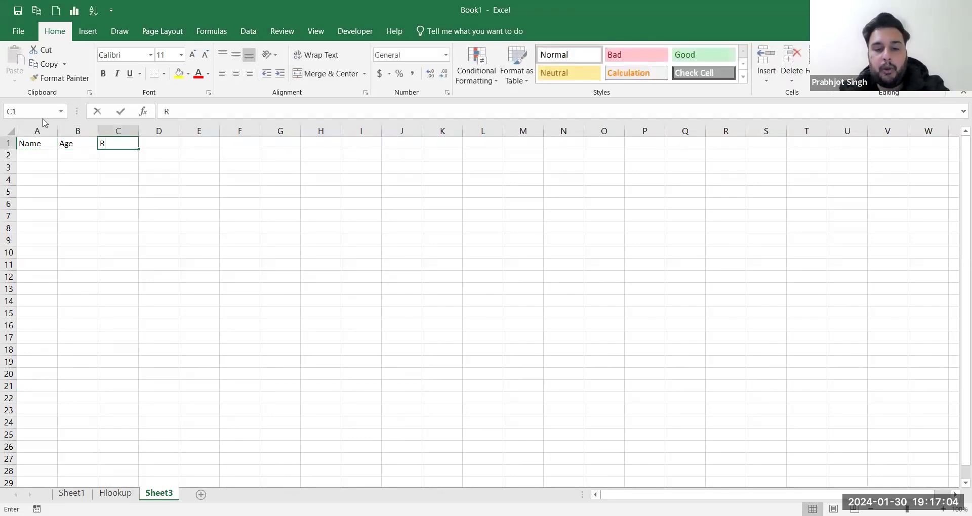
{"action": "type", "text": "oll"}
{"action": "key", "text": "Tab"}
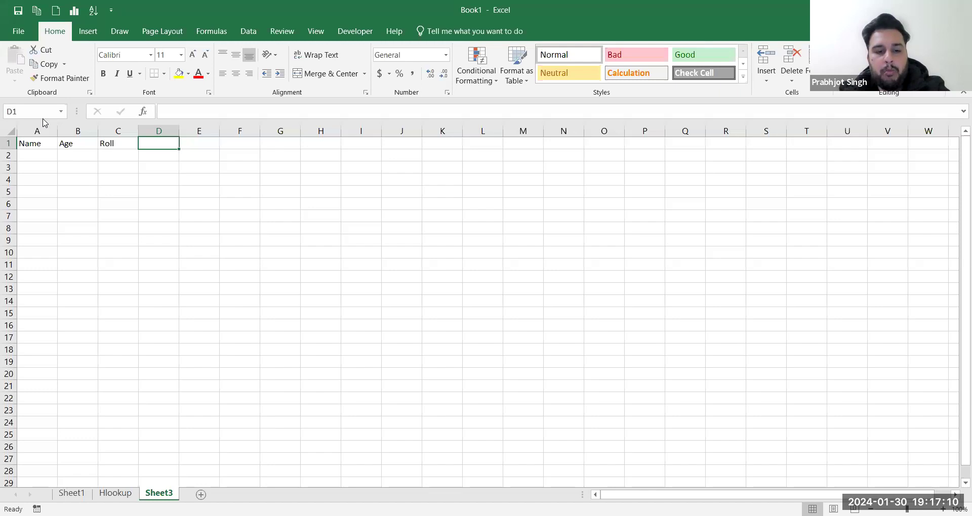
{"action": "type", "text": "City"}
{"action": "key", "text": "Tab"}
{"action": "type", "text": "Marks"}
{"action": "key", "text": "Tab"}
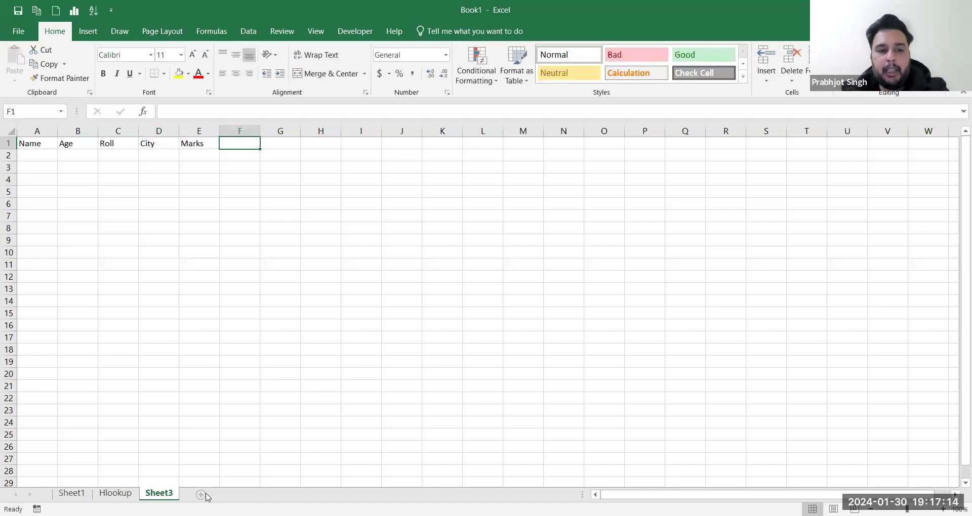
Step: Rename the new sheet to Student
{"action": "double_click", "coordinate": [169, 493]}
{"action": "type", "text": "Student"}
{"action": "key", "text": "Return"}
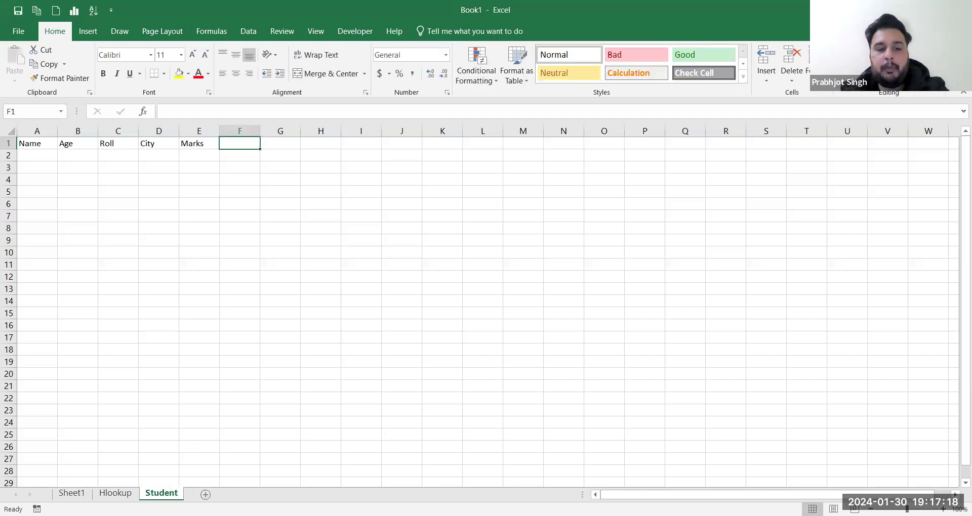
Step: Add another worksheet and name it Students
{"action": "left_click", "coordinate": [205, 494]}
{"action": "double_click", "coordinate": [207, 494]}
{"action": "key", "text": "BackSpace"}
{"action": "type", "text": "S"}
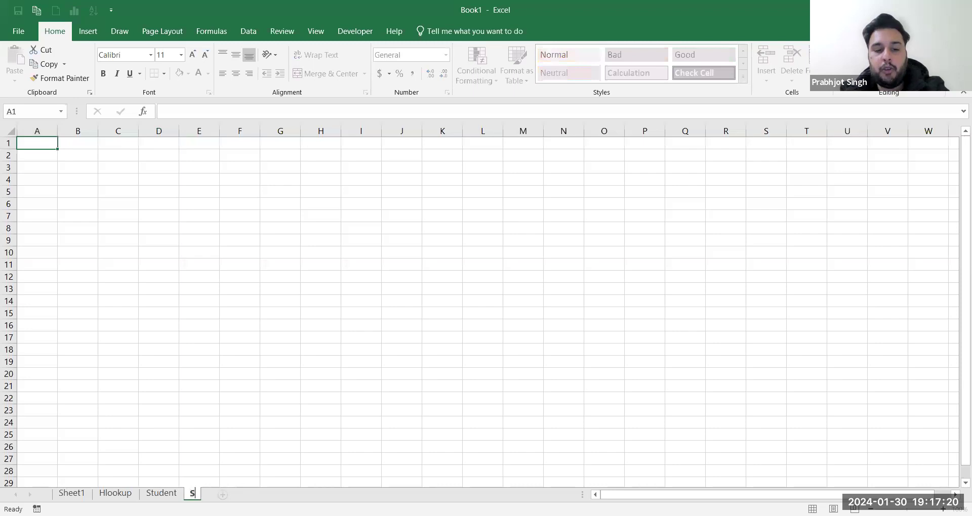
{"action": "type", "text": "tudents"}
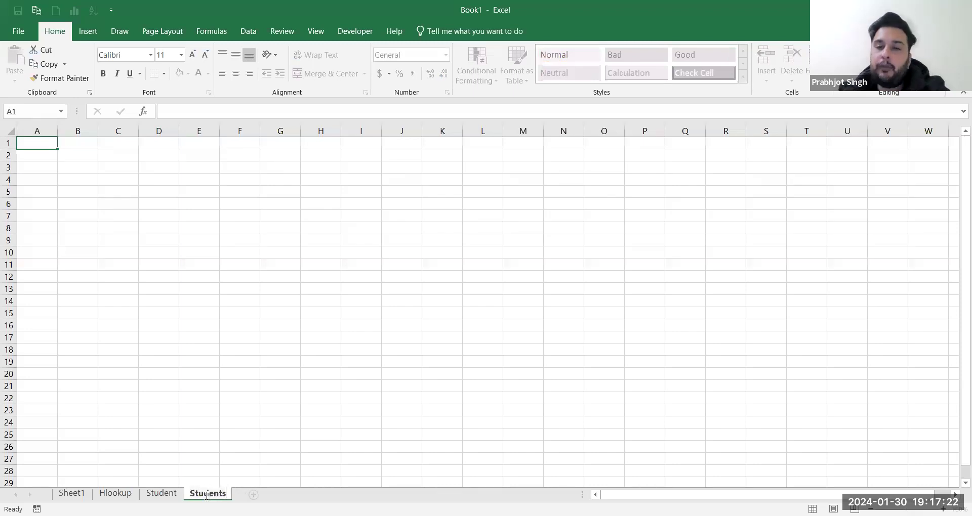
{"action": "key", "text": "Return"}
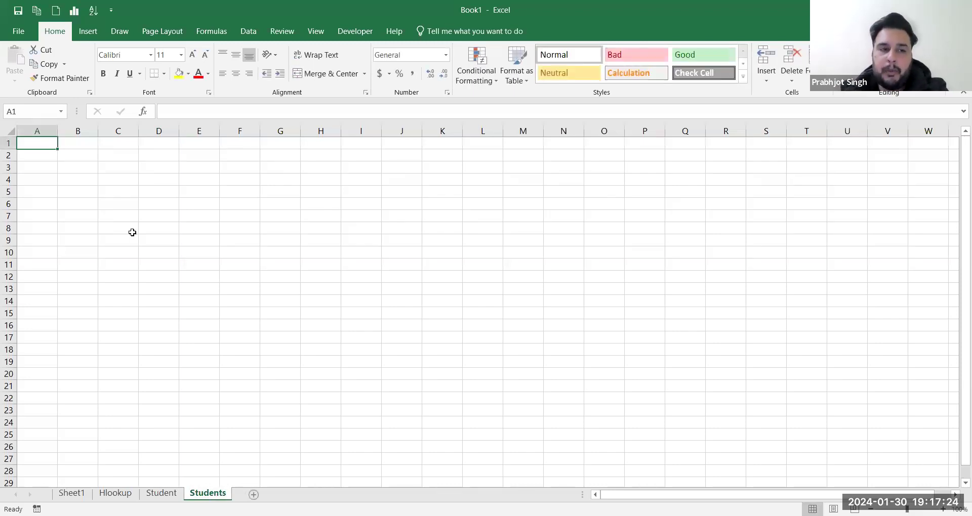
Step: Enter headers Name, Age and Roll in A1:C1
{"action": "type", "text": "Name"}
{"action": "key", "text": "Tab"}
{"action": "type", "text": "Age"}
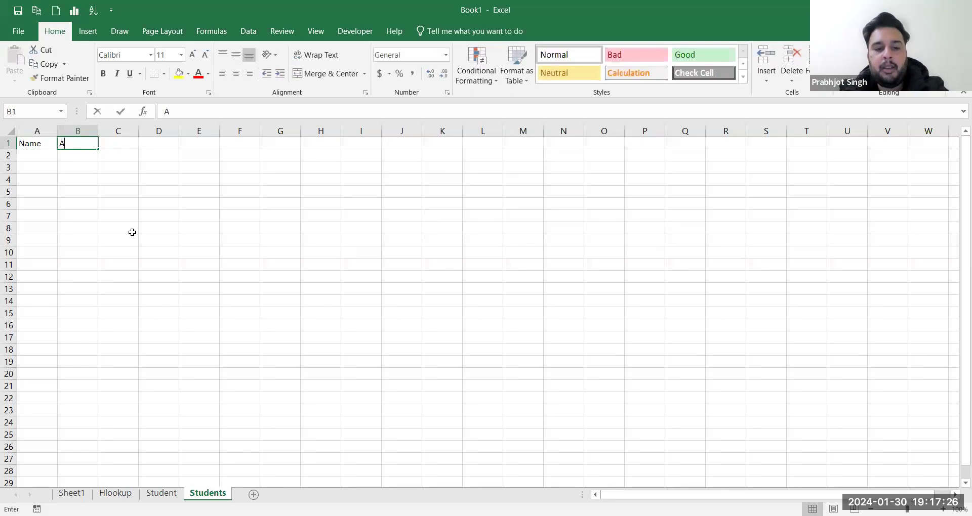
{"action": "key", "text": "Tab"}
{"action": "type", "text": "Roll"}
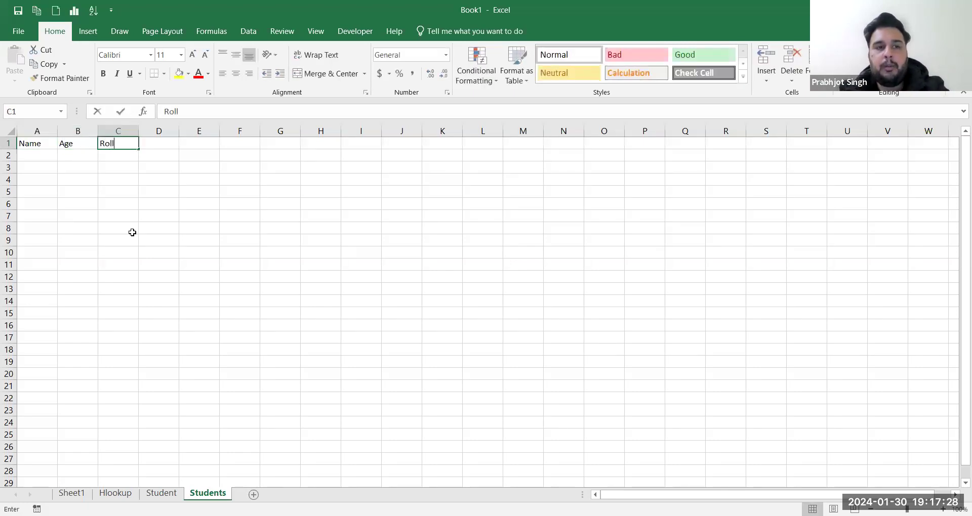
{"action": "key", "text": "Tab"}
Step: Add headers Student_Course (AutoFit column D) and Student_marks, then return to the Student sheet
{"action": "type", "text": "Student"}
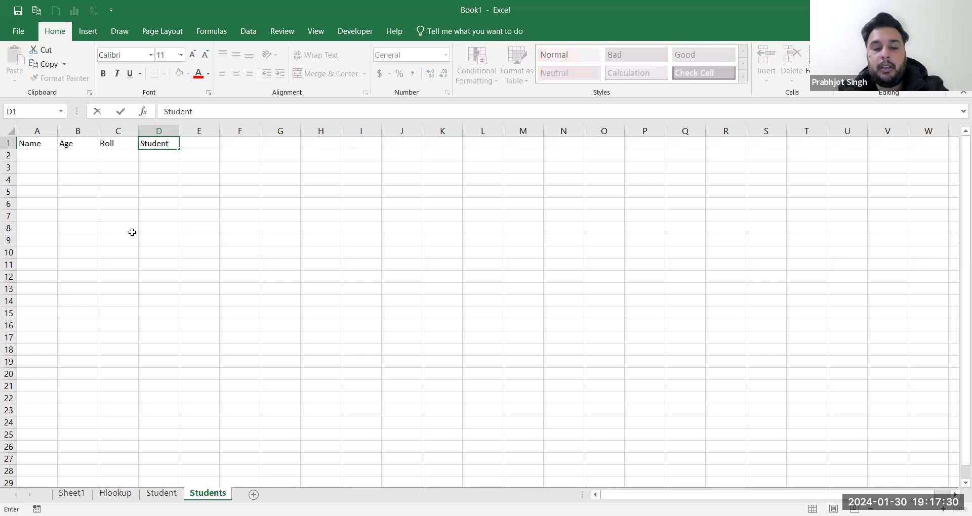
{"action": "type", "text": "_COurse"}
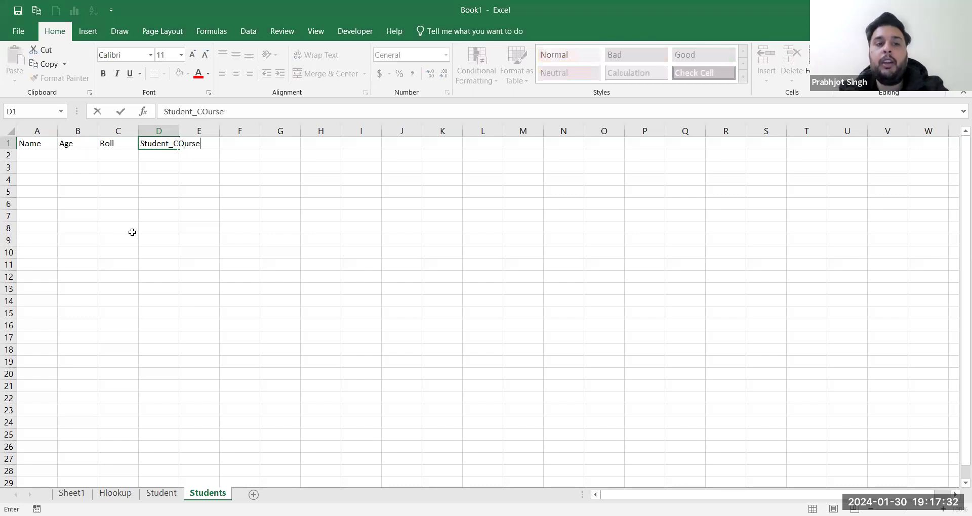
{"action": "key", "text": "shift+Tab"}
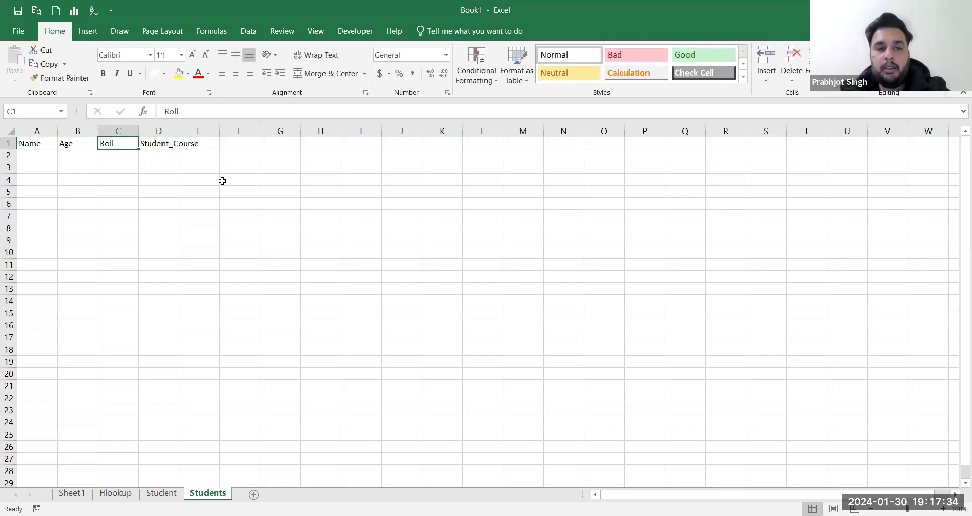
{"action": "double_click", "coordinate": [178, 131]}
{"action": "left_click", "coordinate": [221, 144]}
{"action": "type", "text": "Student_marks"}
{"action": "key", "text": "Tab"}
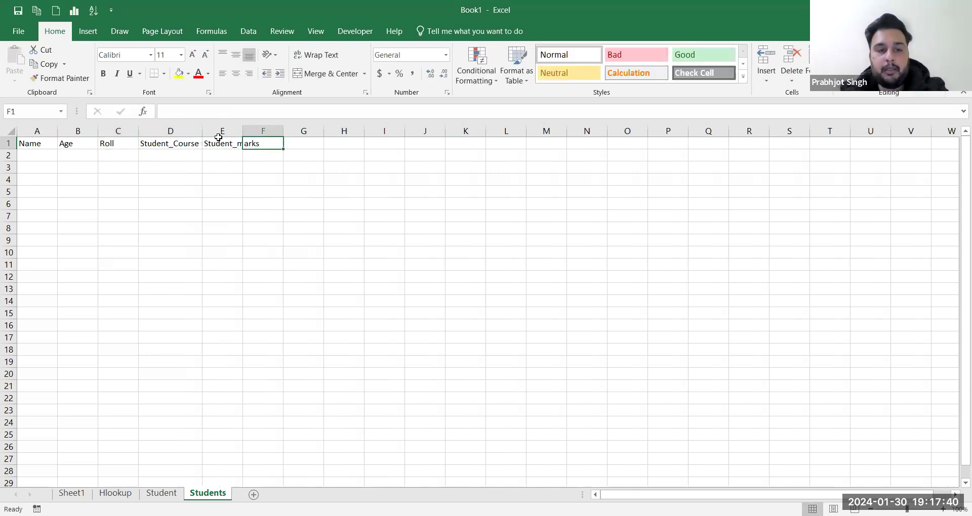
{"action": "left_click", "coordinate": [161, 492]}
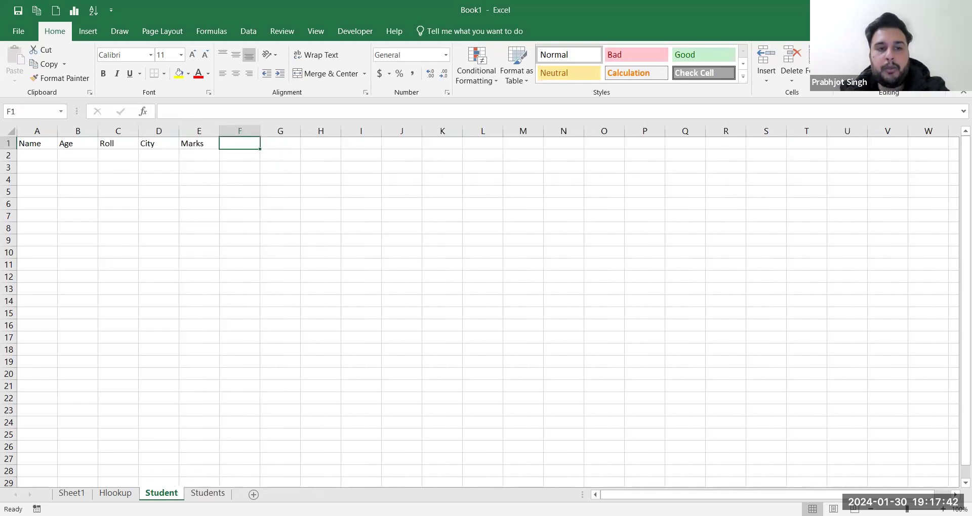
Step: Change the E1 header to read 10th Marks
{"action": "double_click", "coordinate": [184, 145]}
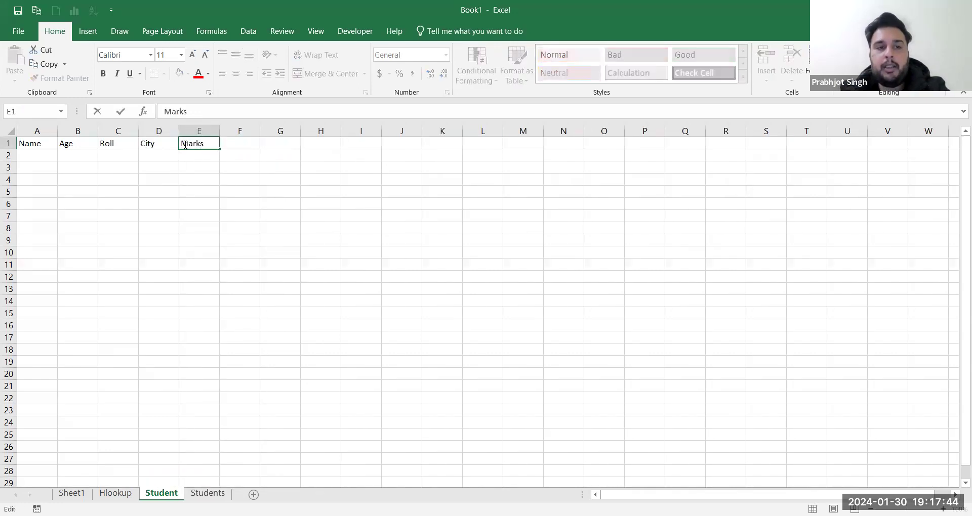
{"action": "type", "text": "10th"}
{"action": "key", "text": "Tab"}
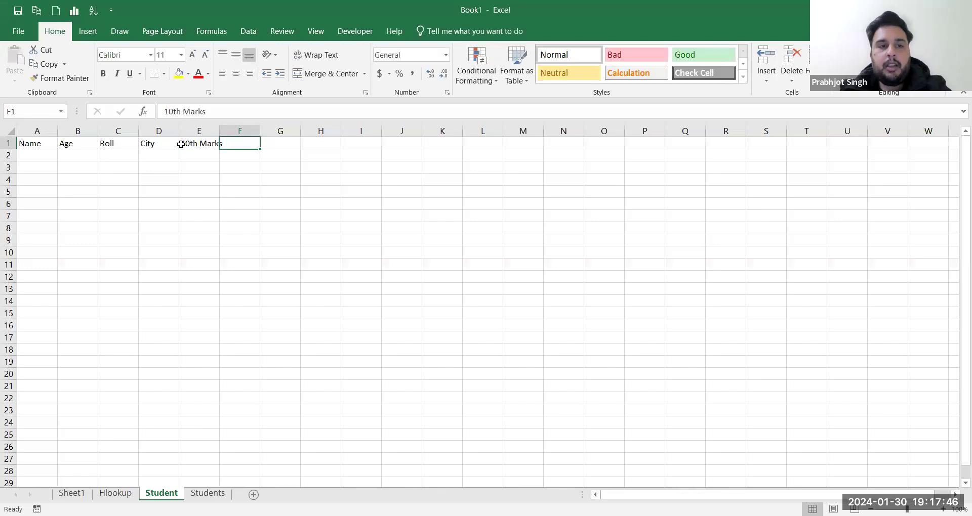
Step: Enter names A through J down A2:A11
{"action": "left_click", "coordinate": [35, 155]}
{"action": "type", "text": "A"}
{"action": "key", "text": "Return"}
{"action": "type", "text": "B"}
{"action": "key", "text": "Return"}
{"action": "type", "text": "E"}
{"action": "key", "text": "Return"}
{"action": "key", "text": "Up"}
{"action": "type", "text": "C"}
{"action": "key", "text": "Return"}
{"action": "type", "text": "D"}
{"action": "key", "text": "Return"}
{"action": "type", "text": "E"}
{"action": "key", "text": "Return"}
{"action": "type", "text": "F"}
{"action": "key", "text": "Return"}
{"action": "type", "text": "G"}
{"action": "key", "text": "Return"}
{"action": "type", "text": "H"}
{"action": "key", "text": "Return"}
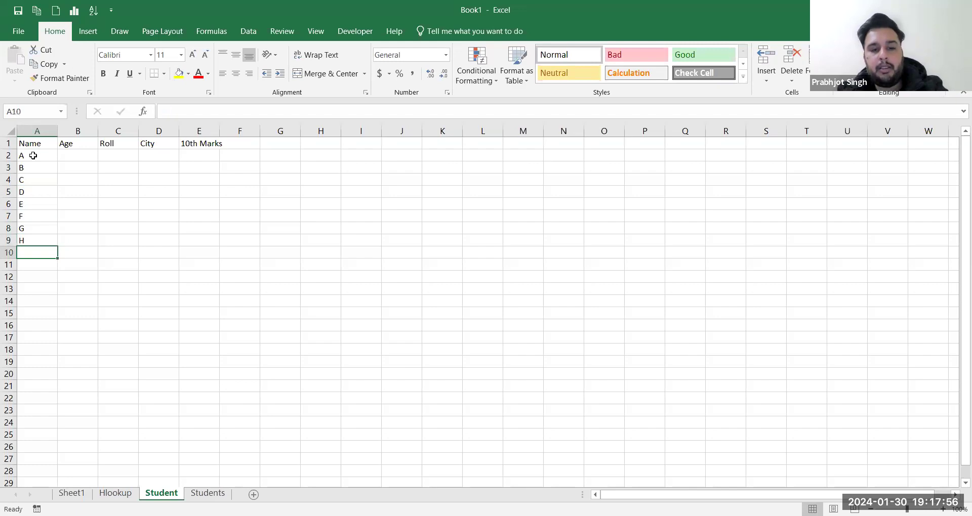
{"action": "type", "text": "I"}
{"action": "key", "text": "Return"}
{"action": "type", "text": "J"}
{"action": "key", "text": "Tab"}
{"action": "key", "text": "Up"}
{"action": "key", "text": "Up"}
{"action": "key", "text": "Up"}
{"action": "key", "text": "Up"}
{"action": "key", "text": "Up"}
{"action": "key", "text": "Up"}
{"action": "key", "text": "Up"}
{"action": "key", "text": "Up"}
{"action": "key", "text": "Up"}
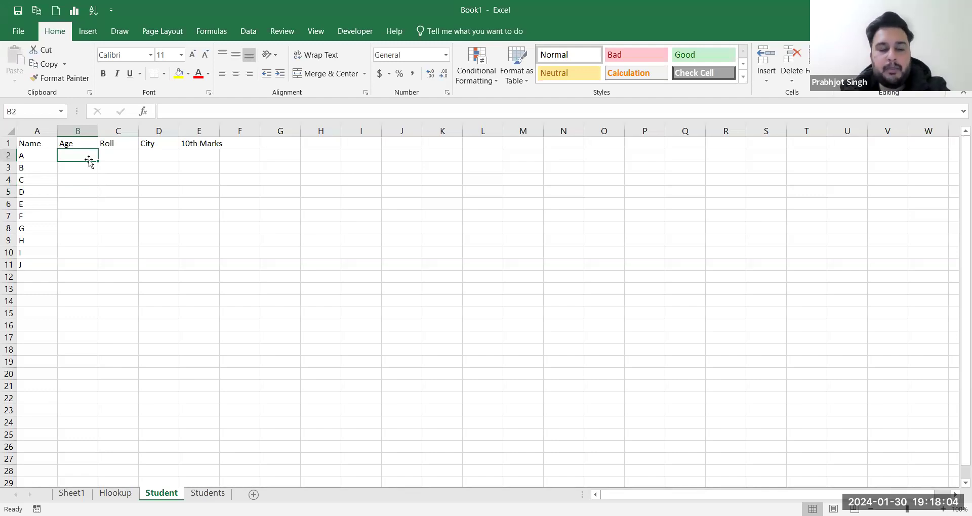
Step: Enter ages 15, 18, 19, 21, 24, 25, 21, 20, 18, 19 in B2:B11
{"action": "type", "text": "15"}
{"action": "key", "text": "Return"}
{"action": "type", "text": "18"}
{"action": "key", "text": "Return"}
{"action": "type", "text": "19"}
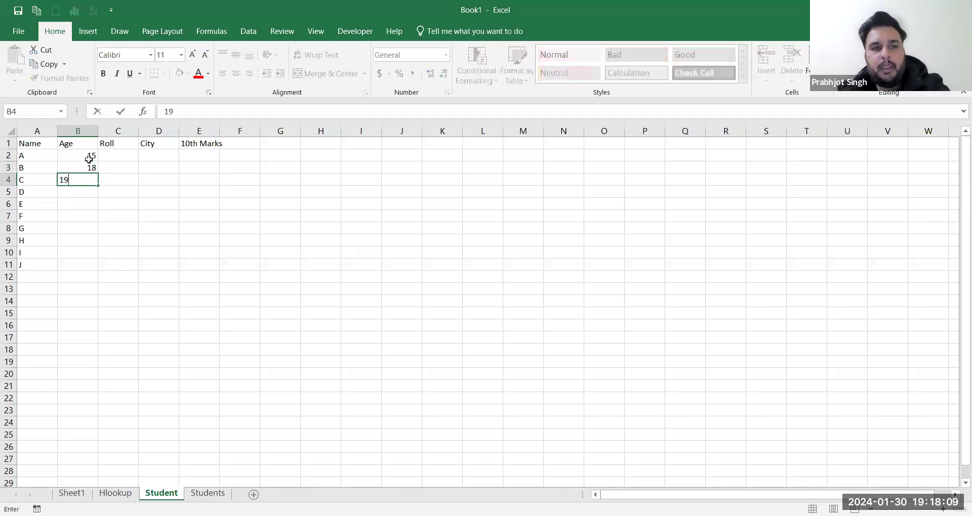
{"action": "key", "text": "Return"}
{"action": "type", "text": "21"}
{"action": "key", "text": "Return"}
{"action": "type", "text": "24"}
{"action": "key", "text": "Return"}
{"action": "type", "text": "25"}
{"action": "key", "text": "Return"}
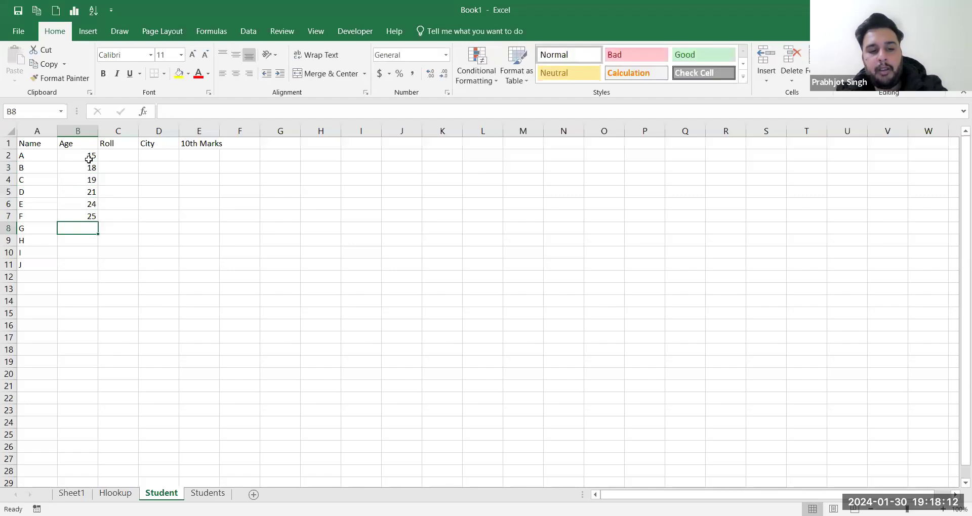
{"action": "type", "text": "21"}
{"action": "key", "text": "Return"}
{"action": "type", "text": "20"}
{"action": "key", "text": "Return"}
{"action": "type", "text": "18"}
{"action": "key", "text": "Return"}
{"action": "type", "text": "29"}
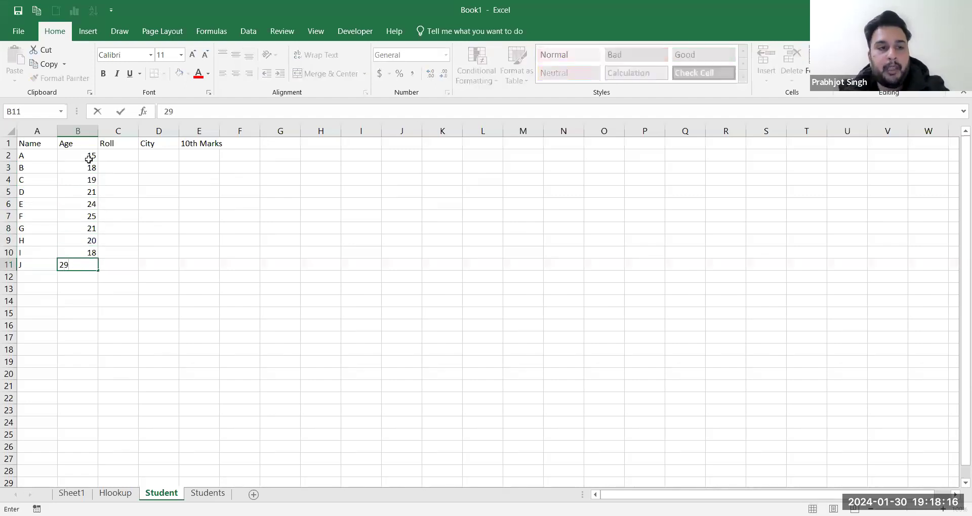
{"action": "key", "text": "BackSpace"}
{"action": "key", "text": "BackSpace"}
{"action": "type", "text": "19"}
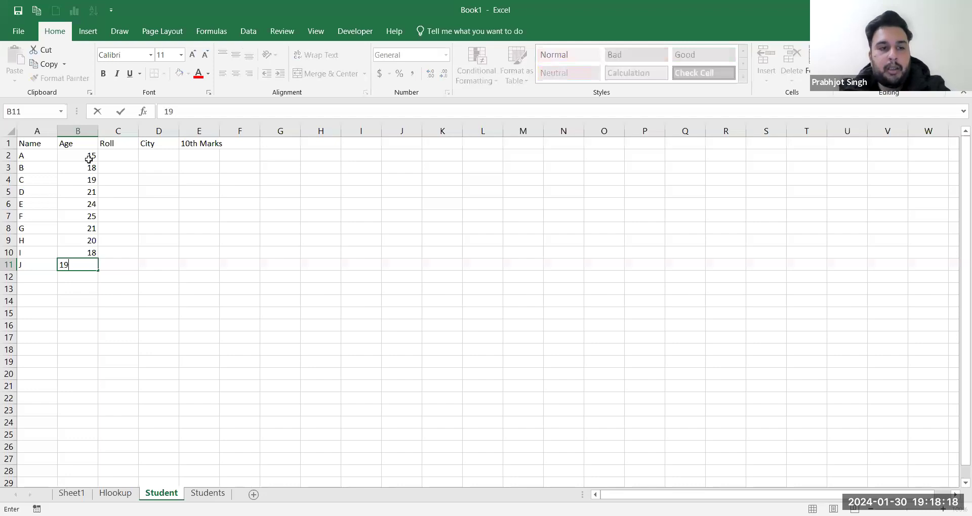
{"action": "key", "text": "Tab"}
Step: Fill roll numbers 101–110 down C2:C11 from a 101, 102 pattern
{"action": "key", "text": "Up"}
{"action": "key", "text": "Up"}
{"action": "key", "text": "Up"}
{"action": "key", "text": "Up"}
{"action": "key", "text": "Up"}
{"action": "key", "text": "Up"}
{"action": "key", "text": "Up"}
{"action": "key", "text": "Up"}
{"action": "key", "text": "Up"}
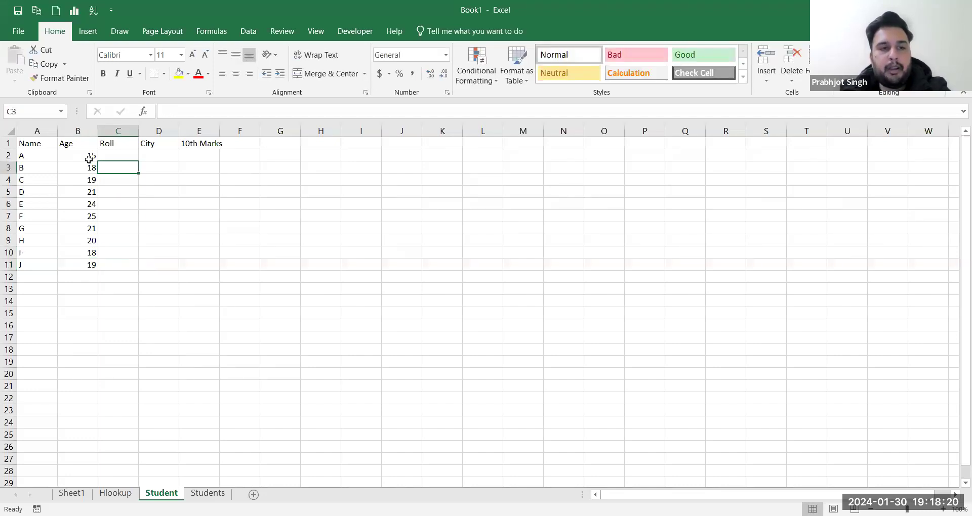
{"action": "type", "text": "101"}
{"action": "key", "text": "ctrl+Return"}
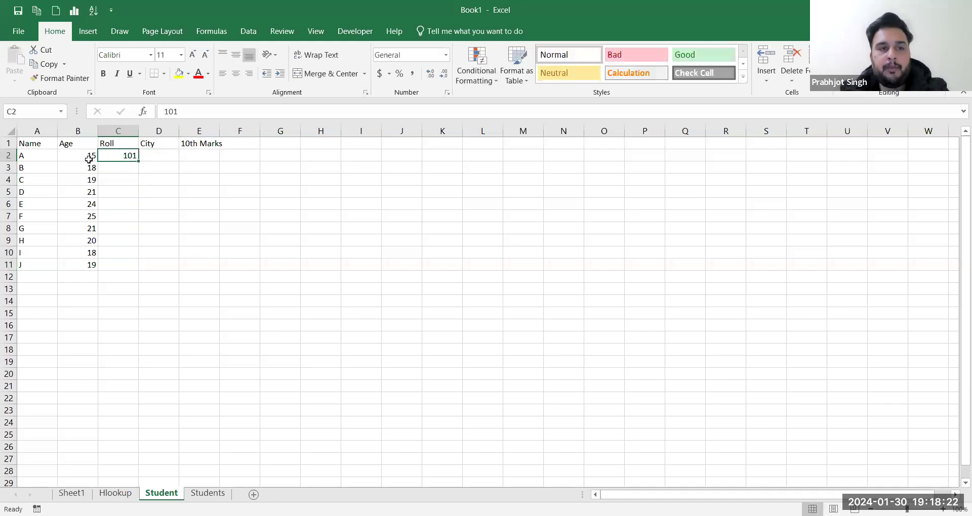
{"action": "key", "text": "Down"}
{"action": "type", "text": "102"}
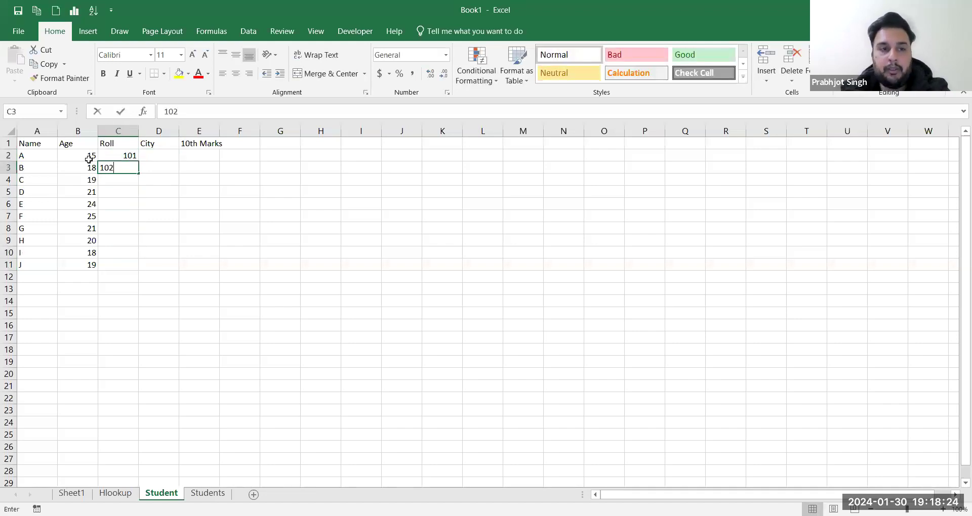
{"action": "key", "text": "Tab"}
{"action": "key", "text": "Up"}
{"action": "key", "text": "Left"}
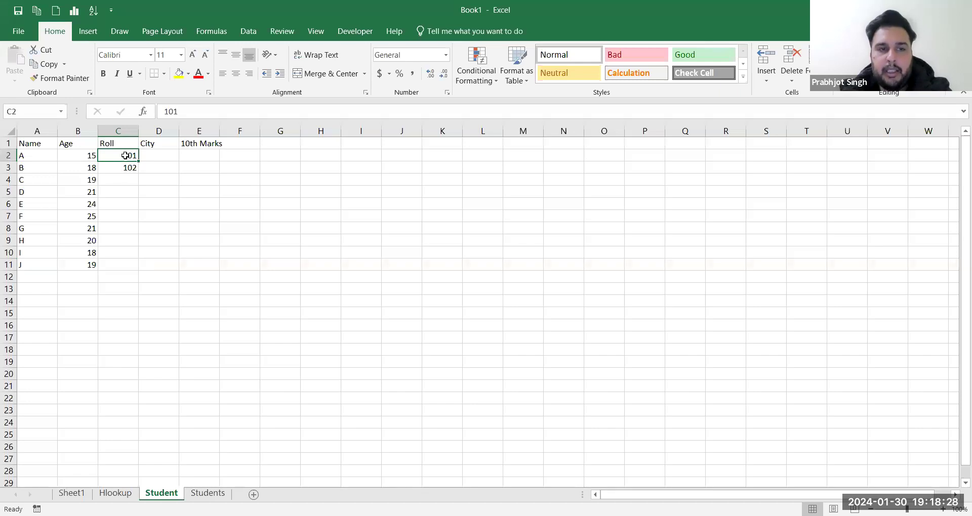
{"action": "left_click_drag", "start_coordinate": [126, 155], "coordinate": [130, 167]}
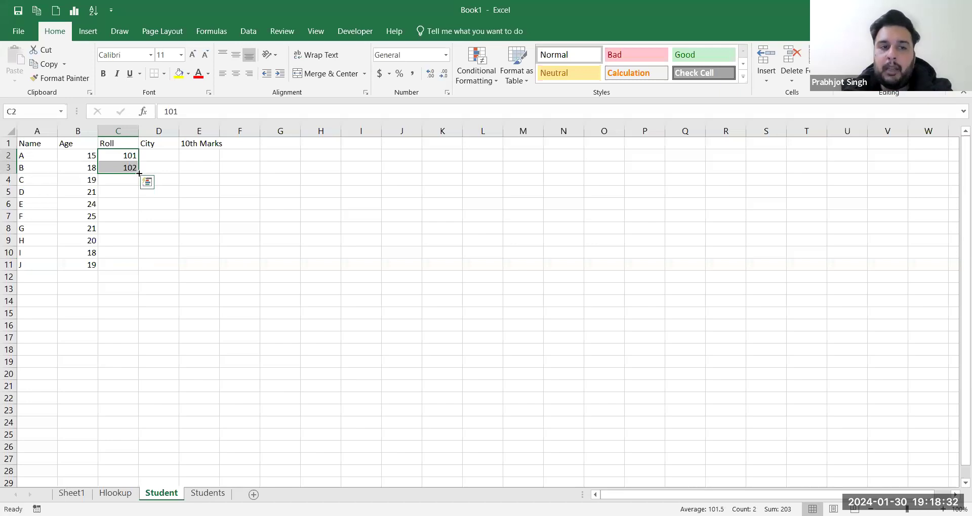
{"action": "double_click", "coordinate": [138, 172]}
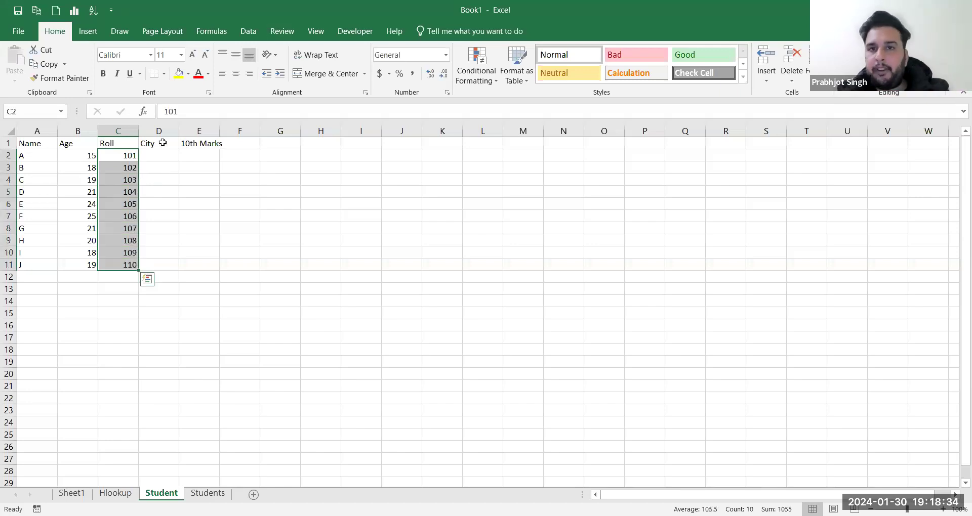
{"action": "left_click", "coordinate": [601, 111]}
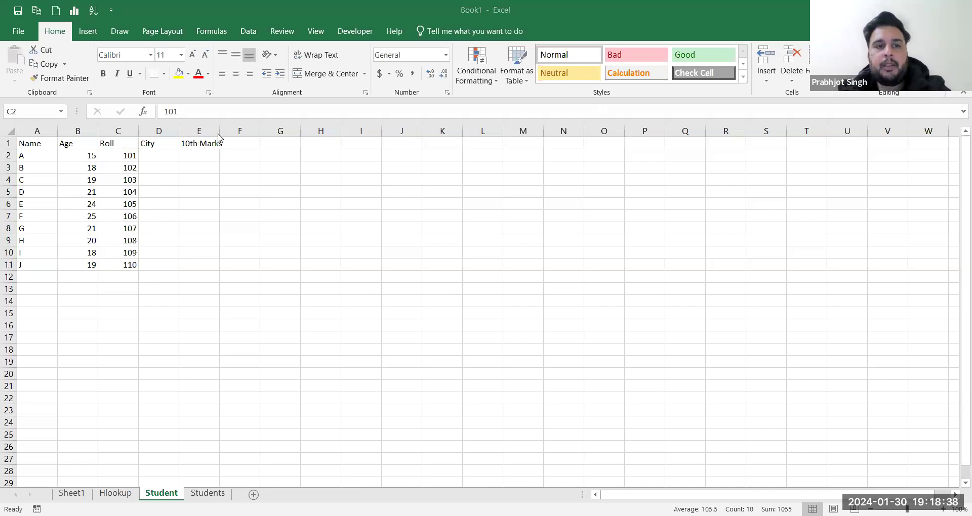
Step: Enter cities Delhi, Mumbai, Bangalore, Amritsar, Ludhiana, Hydrebad and Pune in D2:D8
{"action": "left_click", "coordinate": [172, 156]}
{"action": "type", "text": "Delhi"}
{"action": "key", "text": "Return"}
{"action": "type", "text": "Mumbai"}
{"action": "key", "text": "Return"}
{"action": "type", "text": "Bangalore"}
{"action": "key", "text": "Return"}
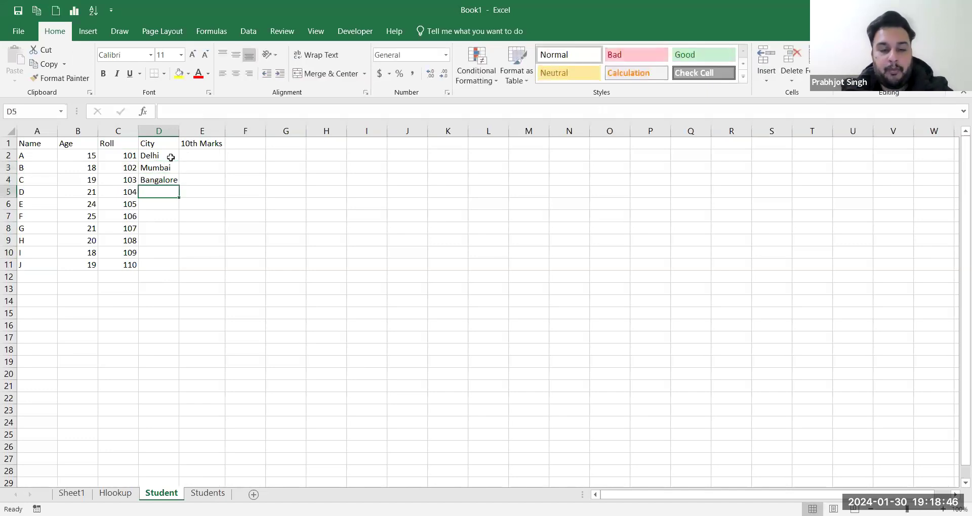
{"action": "type", "text": "Amritsar"}
{"action": "key", "text": "Return"}
{"action": "type", "text": "Ludhiana"}
{"action": "key", "text": "Return"}
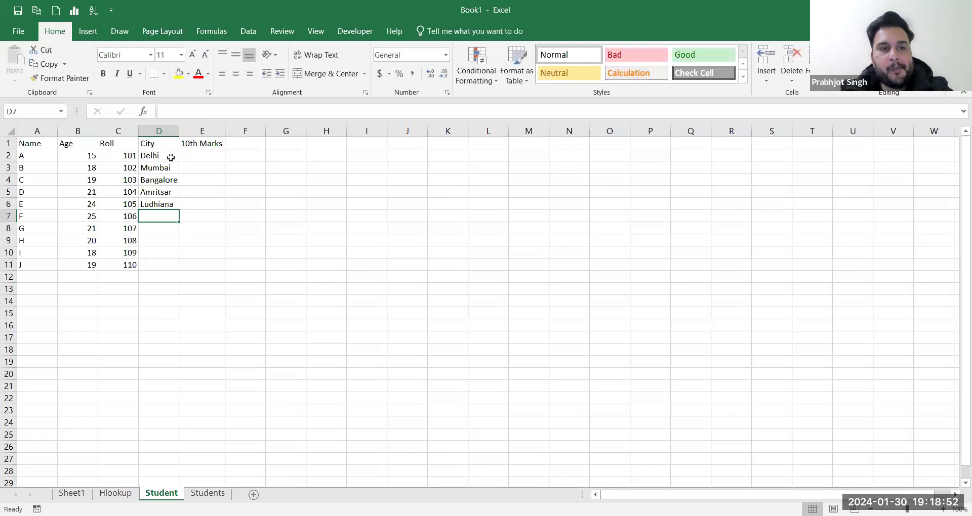
{"action": "type", "text": "Hydrebada"}
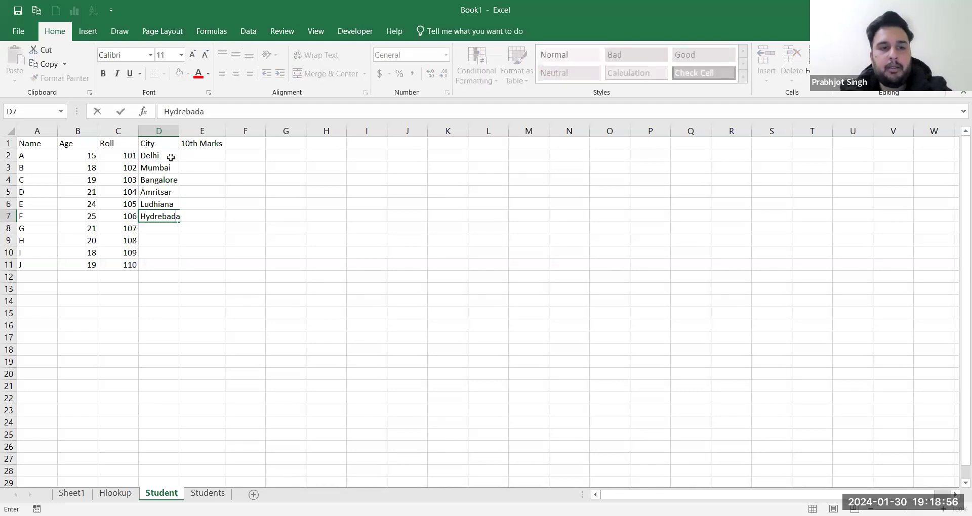
{"action": "key", "text": "BackSpace"}
{"action": "key", "text": "BackSpace"}
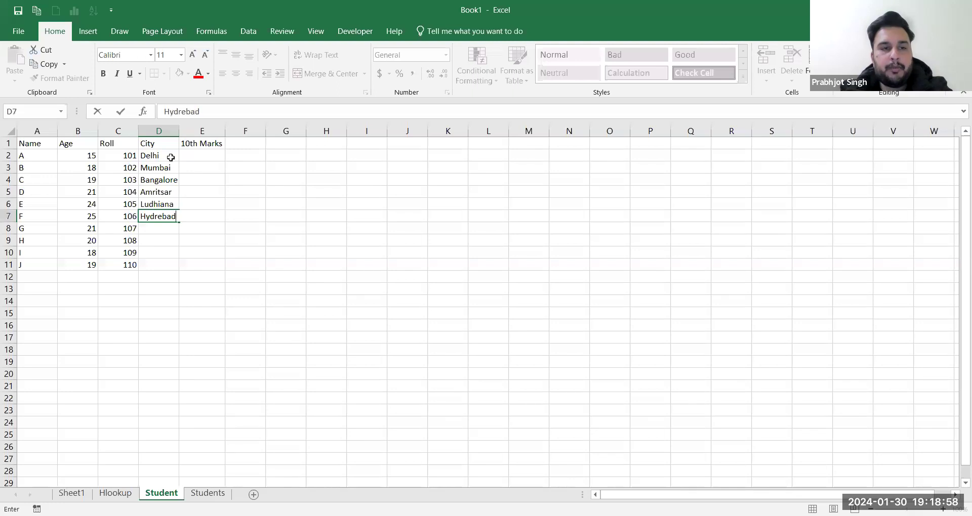
{"action": "key", "text": "Return"}
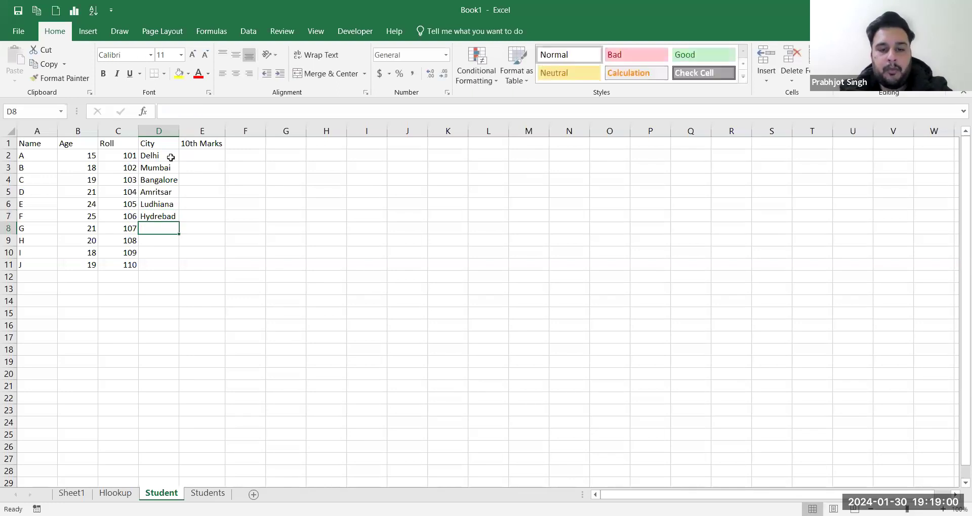
{"action": "type", "text": "Pou"}
{"action": "key", "text": "BackSpace"}
{"action": "key", "text": "BackSpace"}
{"action": "type", "text": "une"}
{"action": "key", "text": "Tab"}
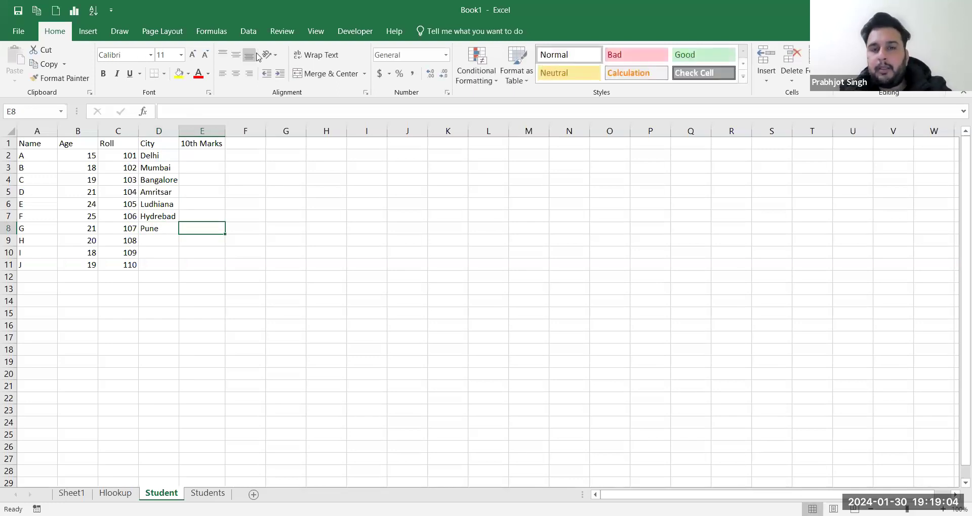
Step: Enter cities Gurgaon, Mumbai and Kochi in D9:D11
{"action": "left_click", "coordinate": [161, 241]}
{"action": "type", "text": "Gurgaon"}
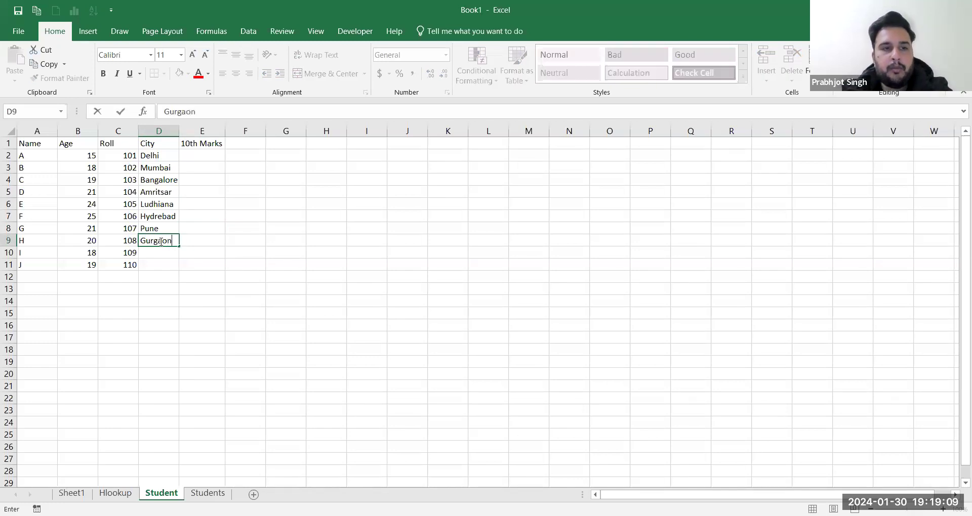
{"action": "key", "text": "Return"}
{"action": "type", "text": "Mumbai"}
{"action": "key", "text": "Return"}
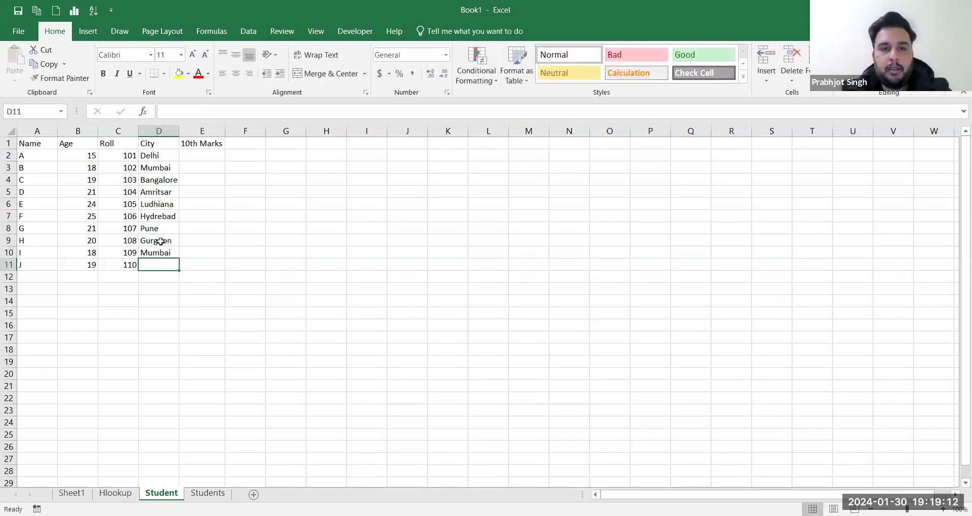
{"action": "type", "text": "Kochi"}
{"action": "key", "text": "Tab"}
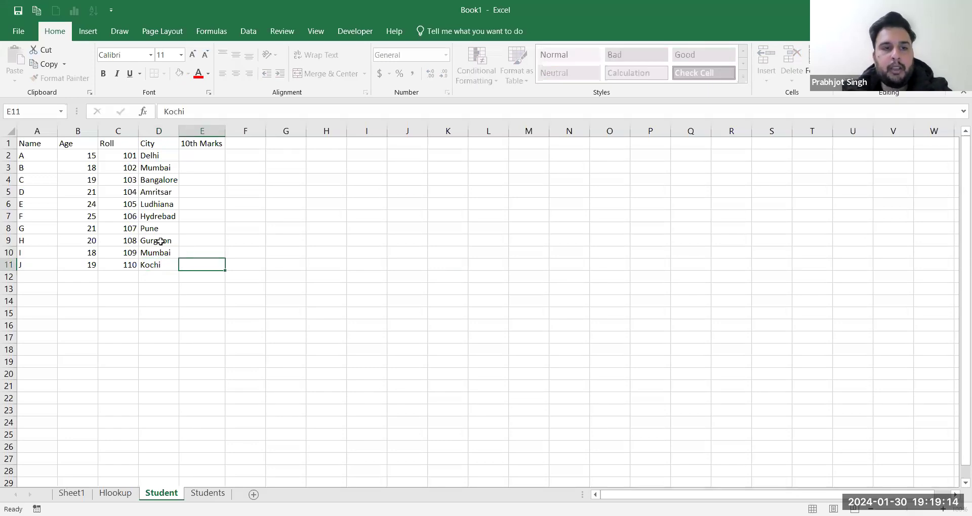
{"action": "left_click", "coordinate": [206, 155]}
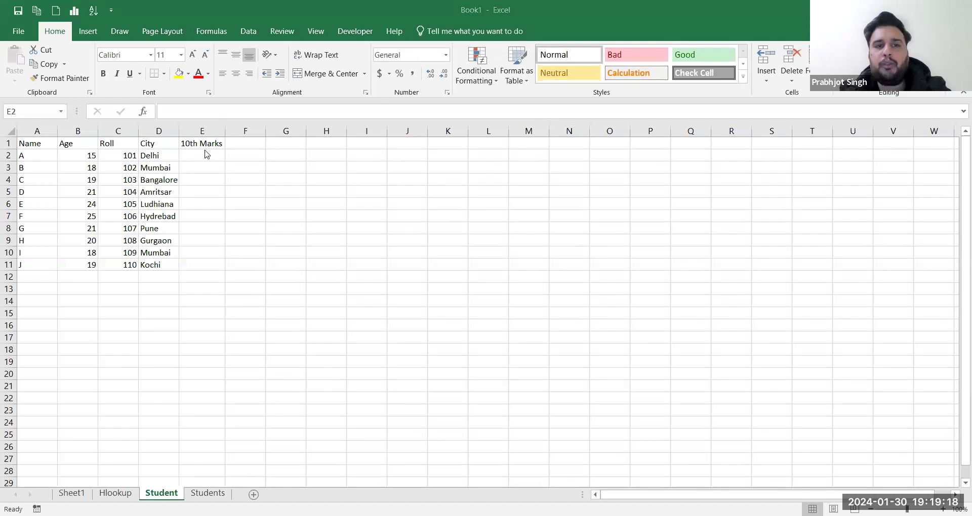
Step: Enter 10th Marks 67, 86, 56, 98 and 56 for students A to E in E2:E6
{"action": "type", "text": "67"}
{"action": "key", "text": "Return"}
{"action": "type", "text": "86"}
{"action": "key", "text": "Return"}
{"action": "type", "text": "56"}
{"action": "key", "text": "Return"}
{"action": "type", "text": "98"}
{"action": "key", "text": "Return"}
{"action": "type", "text": "6"}
{"action": "key", "text": "Return"}
{"action": "type", "text": "5"}
{"action": "key", "text": "Up"}
{"action": "type", "text": "56"}
{"action": "key", "text": "Return"}
Step: Enter marks 78, 54, 67, 87 and 66 for students F to J, fixing typos
{"action": "type", "text": "787"}
{"action": "key", "text": "BackSpace"}
{"action": "key", "text": "Return"}
{"action": "type", "text": "54"}
{"action": "key", "text": "Return"}
{"action": "type", "text": "67"}
{"action": "key", "text": "Return"}
{"action": "type", "text": "8"}
{"action": "key", "text": "Return"}
{"action": "type", "text": "9"}
{"action": "key", "text": "Up"}
{"action": "type", "text": "98"}
{"action": "key", "text": "Return"}
{"action": "type", "text": "66"}
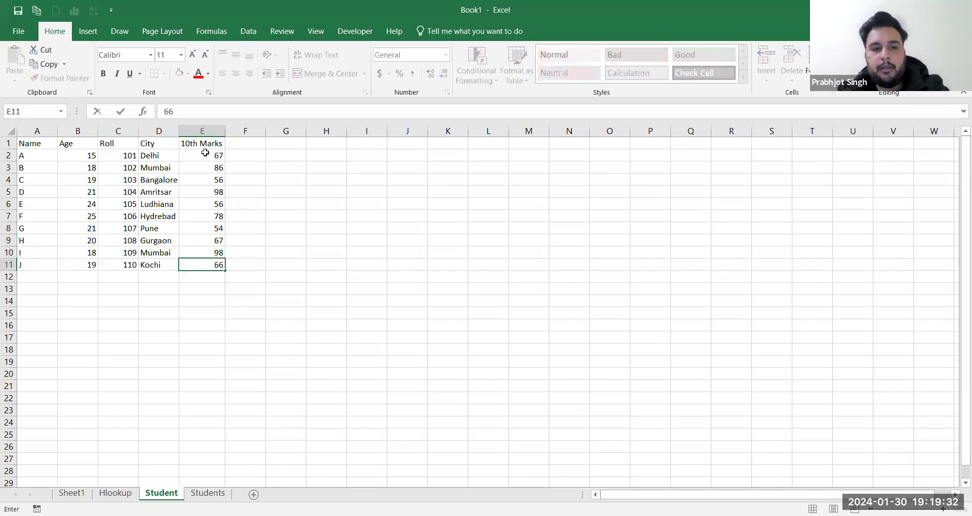
{"action": "key", "text": "Up"}
{"action": "type", "text": "87"}
{"action": "key", "text": "Return"}
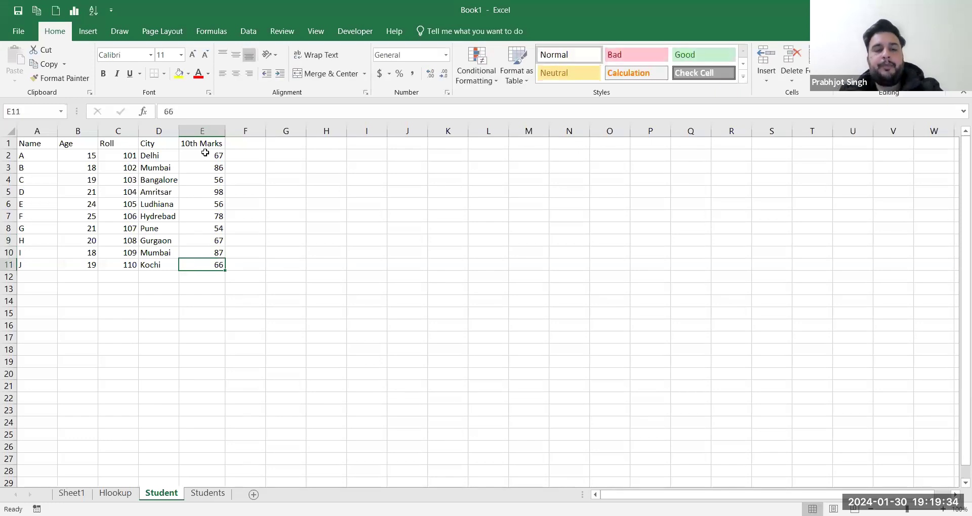
Step: Copy the Name, Age and Roll data onto the Students sheet under its headings
{"action": "left_click_drag", "start_coordinate": [33, 155], "coordinate": [132, 264]}
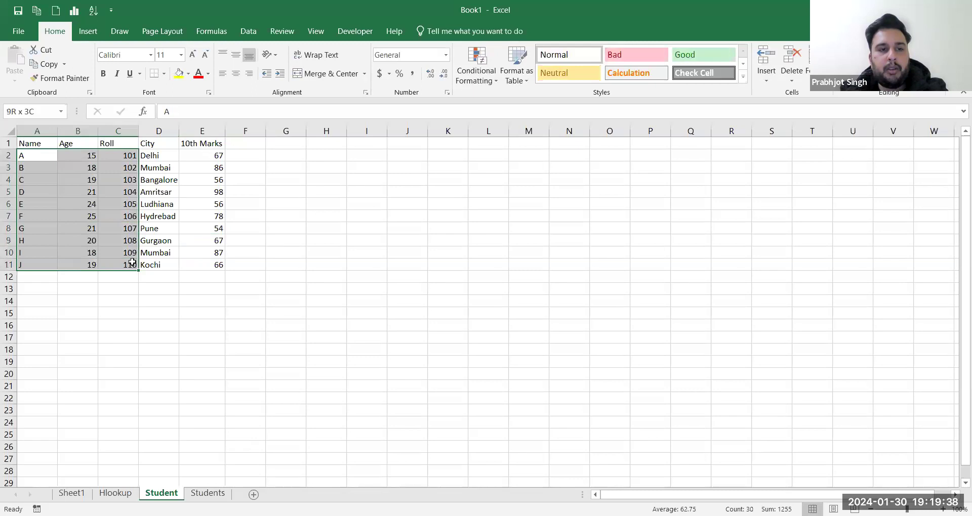
{"action": "key", "text": "ctrl+c"}
{"action": "left_click", "coordinate": [207, 493]}
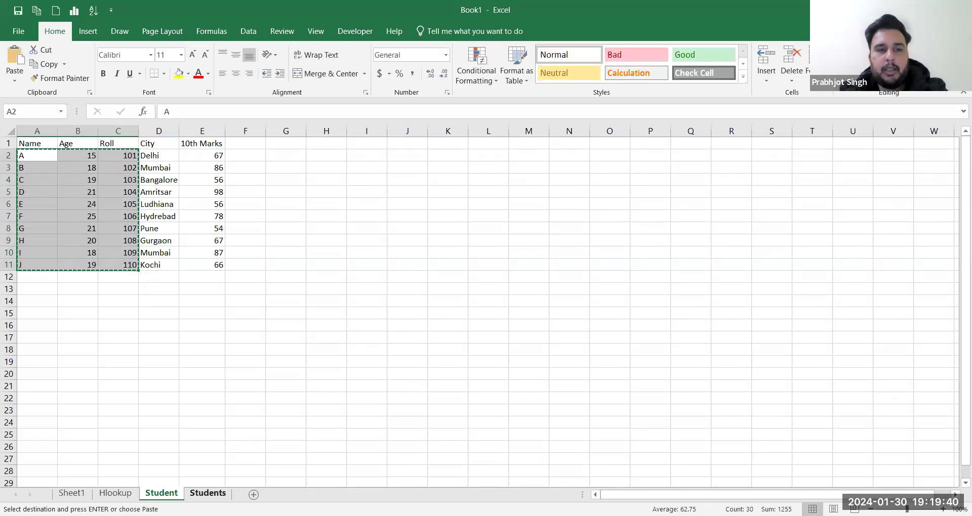
{"action": "key", "text": "ctrl+v"}
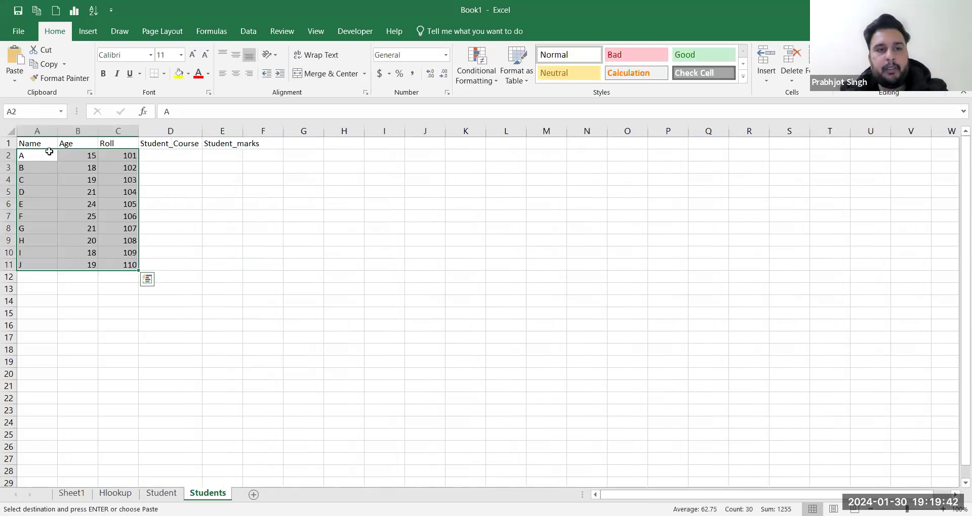
Step: Type Data analysis, Java Programming, Python Programming and Software development in D2:D5, autofitting column D
{"action": "left_click", "coordinate": [159, 153]}
{"action": "type", "text": "D"}
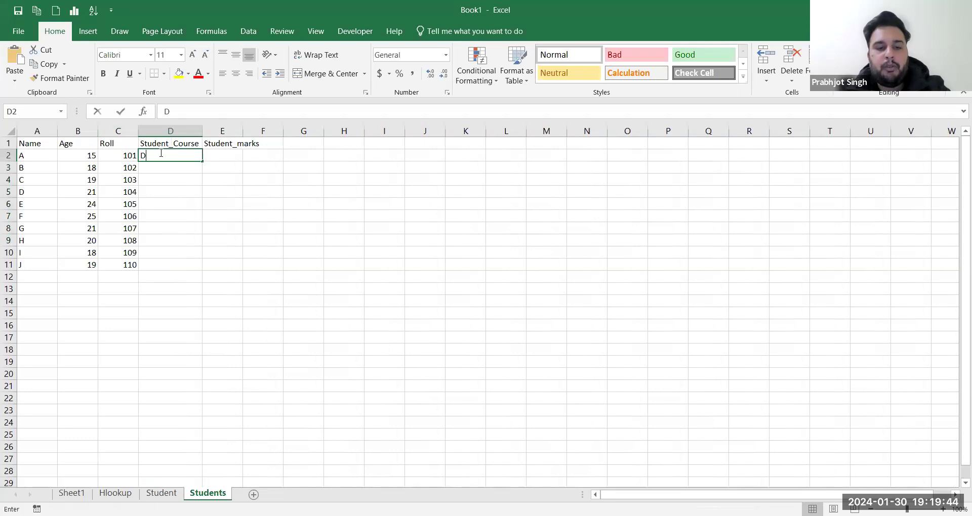
{"action": "type", "text": "ata analysis"}
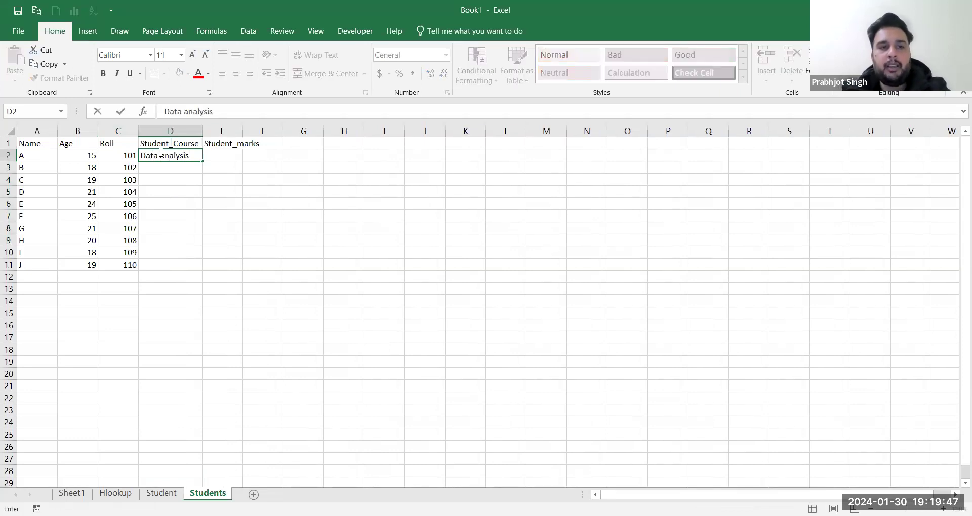
{"action": "key", "text": "Return"}
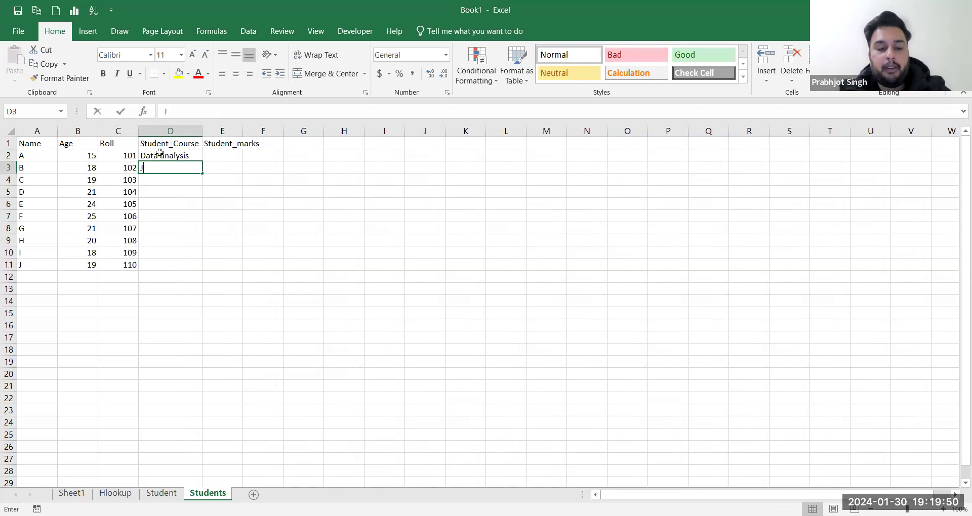
{"action": "type", "text": "Java Programming"}
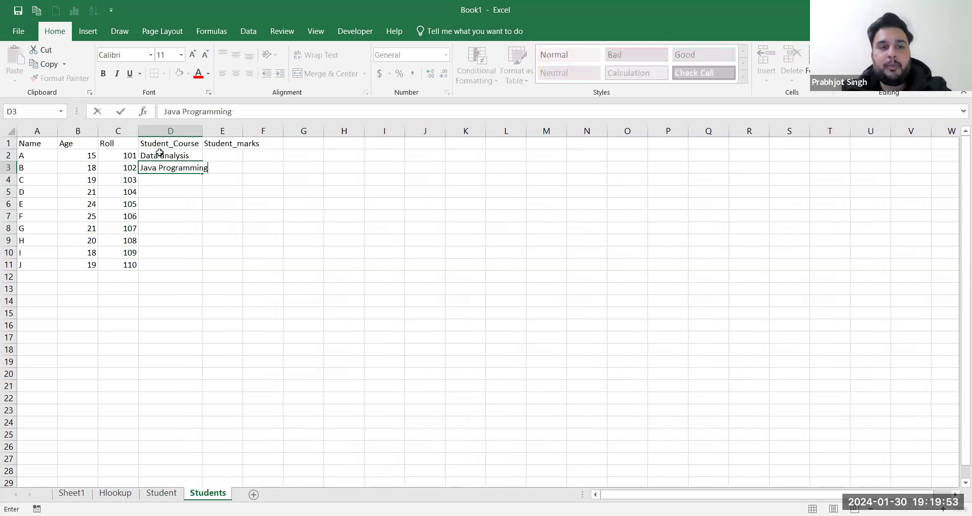
{"action": "key", "text": "Return"}
{"action": "type", "text": "Python"}
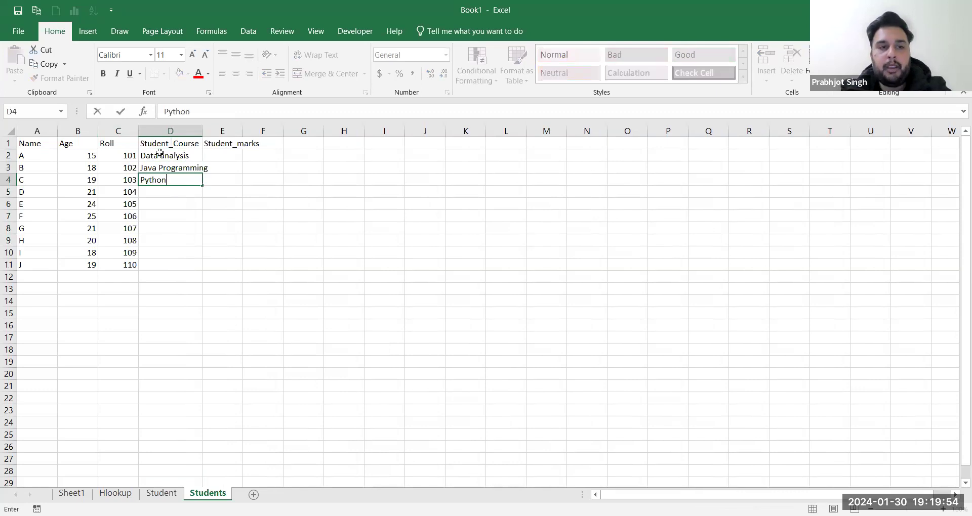
{"action": "type", "text": " Programming"}
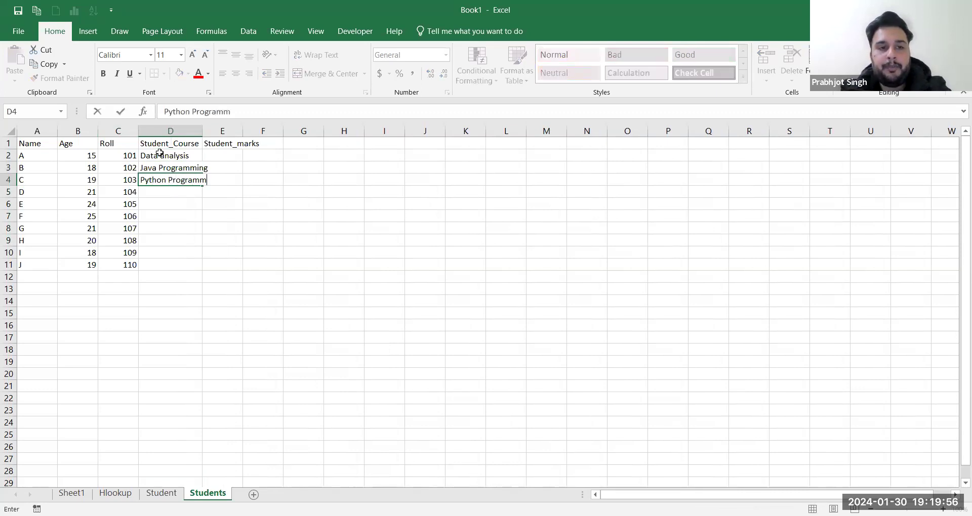
{"action": "key", "text": "Return"}
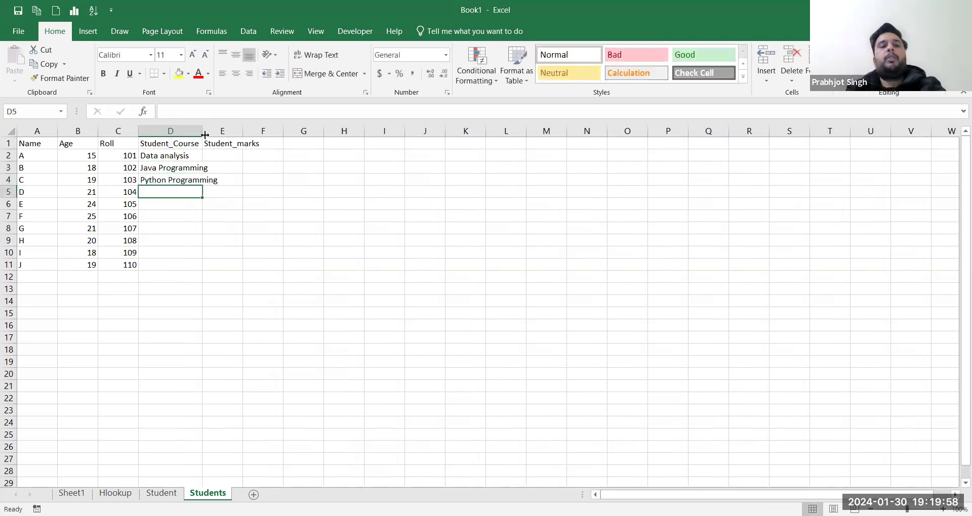
{"action": "double_click", "coordinate": [204, 135]}
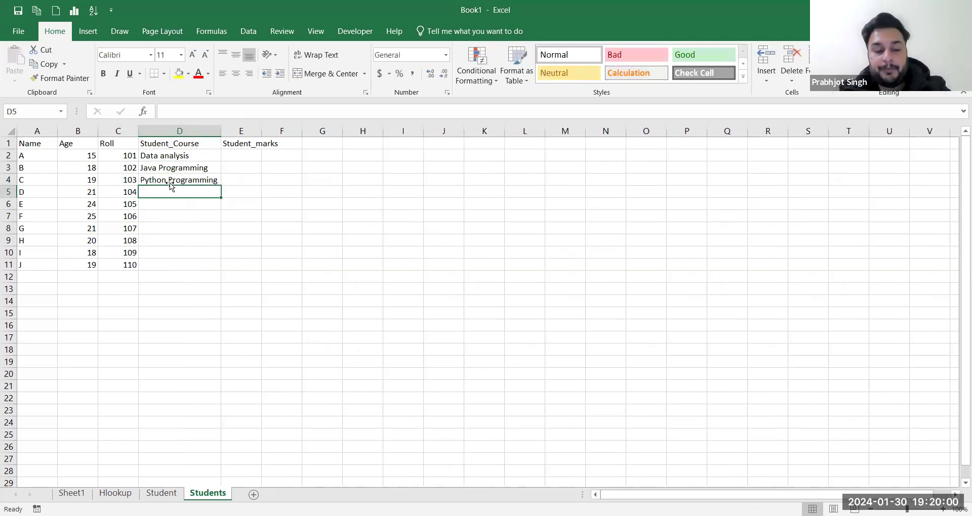
{"action": "type", "text": "Softwa"}
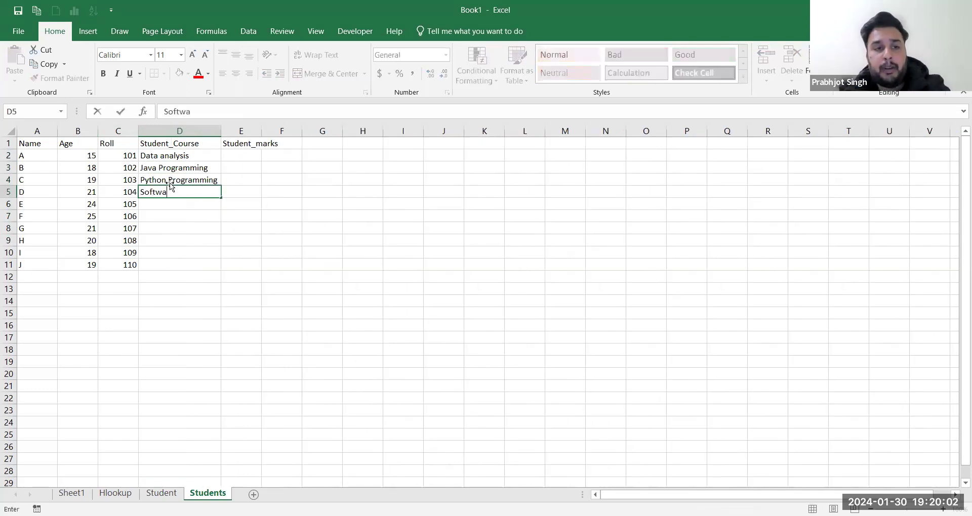
{"action": "type", "text": "re develo"}
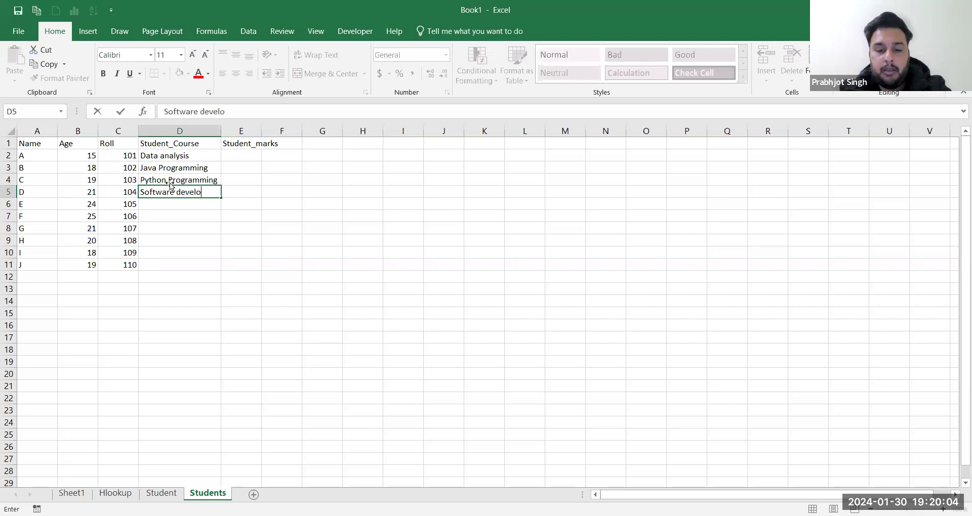
{"action": "type", "text": "pment"}
{"action": "key", "text": "ctrl+Return"}
Step: Copy the course list down to fill D5:D11 and widen column E for Student_marks
{"action": "left_click_drag", "start_coordinate": [171, 168], "coordinate": [170, 182]}
{"action": "key", "text": "ctrl+c"}
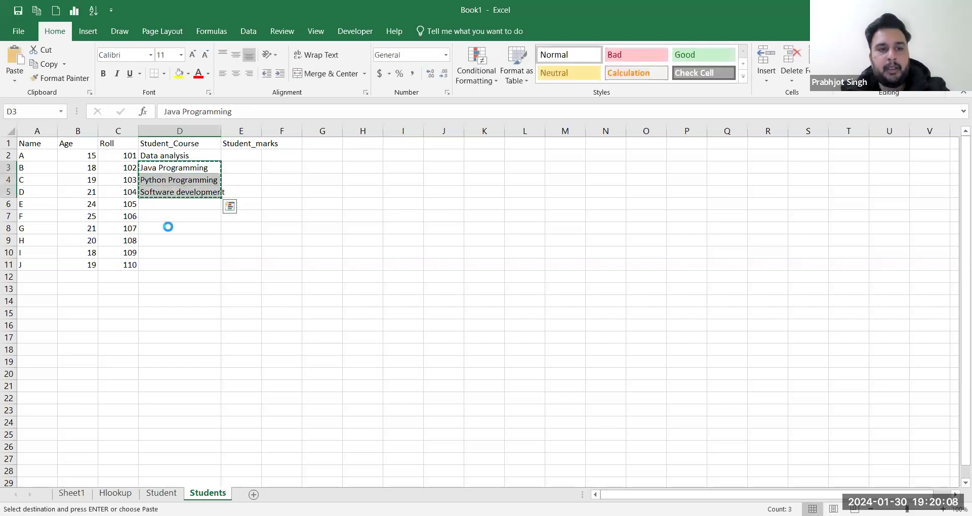
{"action": "left_click", "coordinate": [169, 225]}
{"action": "key", "text": "ctrl+v"}
{"action": "left_click_drag", "start_coordinate": [162, 156], "coordinate": [168, 182]}
{"action": "key", "text": "ctrl+c"}
{"action": "left_click", "coordinate": [159, 194]}
{"action": "key", "text": "ctrl+v"}
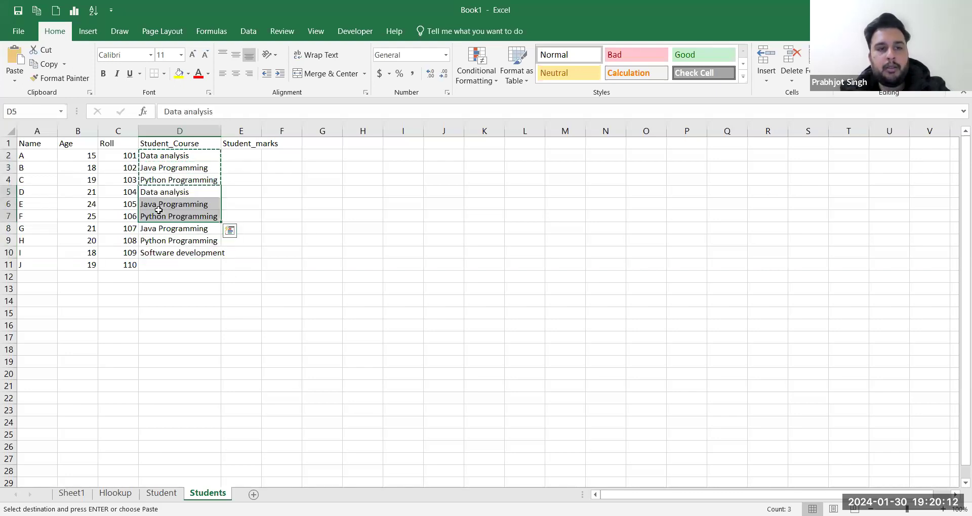
{"action": "left_click", "coordinate": [160, 243]}
{"action": "key", "text": "ctrl+v"}
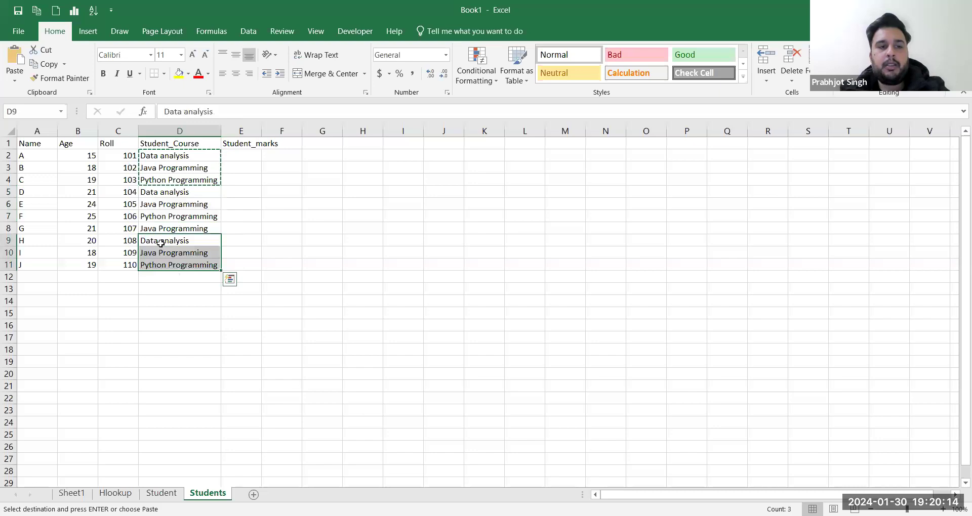
{"action": "left_click_drag", "start_coordinate": [256, 130], "coordinate": [276, 131]}
{"action": "left_click", "coordinate": [235, 154]}
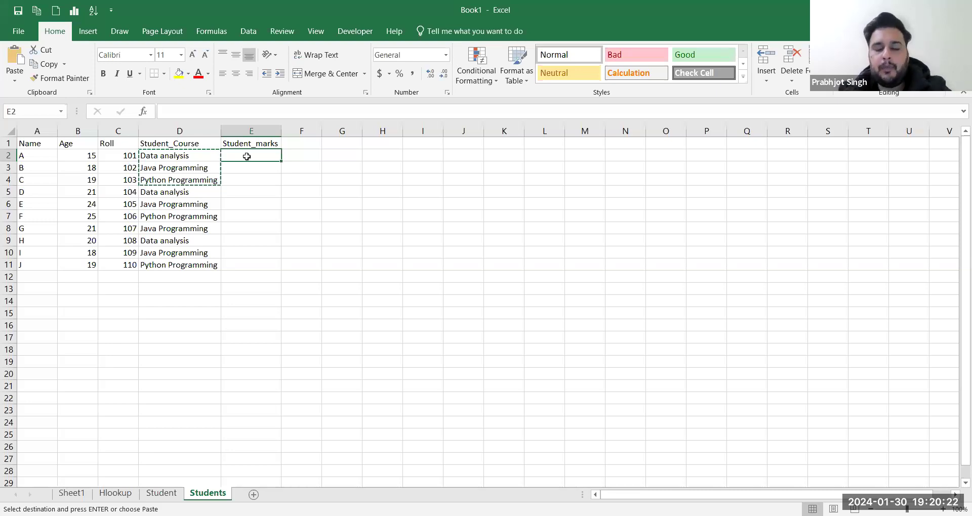
Step: Enter Student_marks 85, 96, 75, 84 and 54 in E2:E6
{"action": "type", "text": "85"}
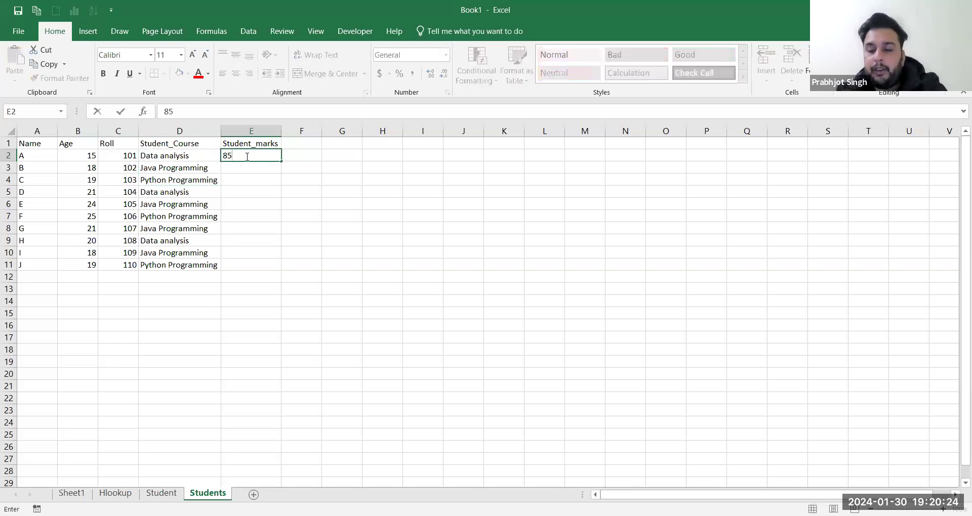
{"action": "key", "text": "Return"}
{"action": "type", "text": "96"}
{"action": "key", "text": "Return"}
{"action": "type", "text": "75"}
{"action": "key", "text": "Return"}
{"action": "type", "text": "84"}
{"action": "key", "text": "Return"}
{"action": "type", "text": "54"}
{"action": "key", "text": "Return"}
Step: Enter marks 65, 35, 48, 85 and 67 in E7:E11, correcting E10 to 85
{"action": "type", "text": "65"}
{"action": "key", "text": "Return"}
{"action": "type", "text": "35"}
{"action": "key", "text": "Return"}
{"action": "type", "text": "48"}
{"action": "key", "text": "Return"}
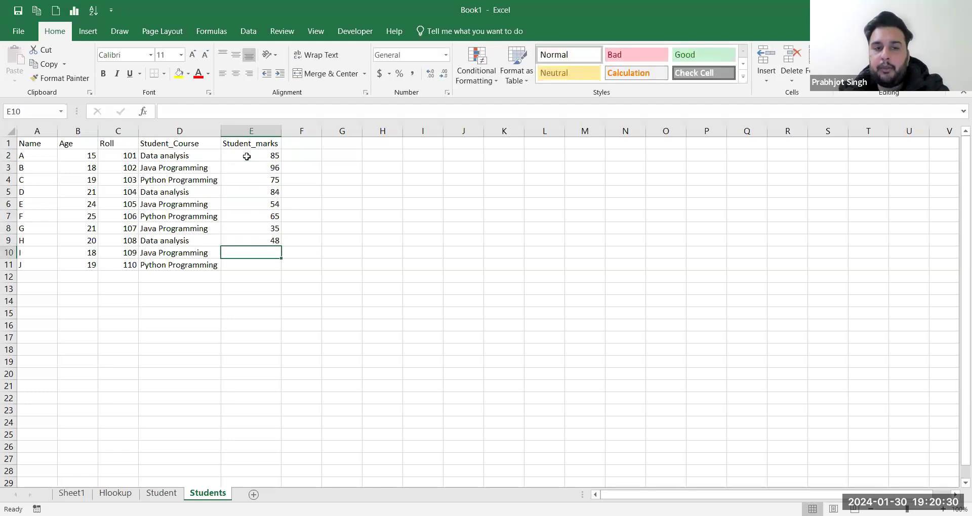
{"action": "type", "text": "98"}
{"action": "key", "text": "Return"}
{"action": "key", "text": "Up"}
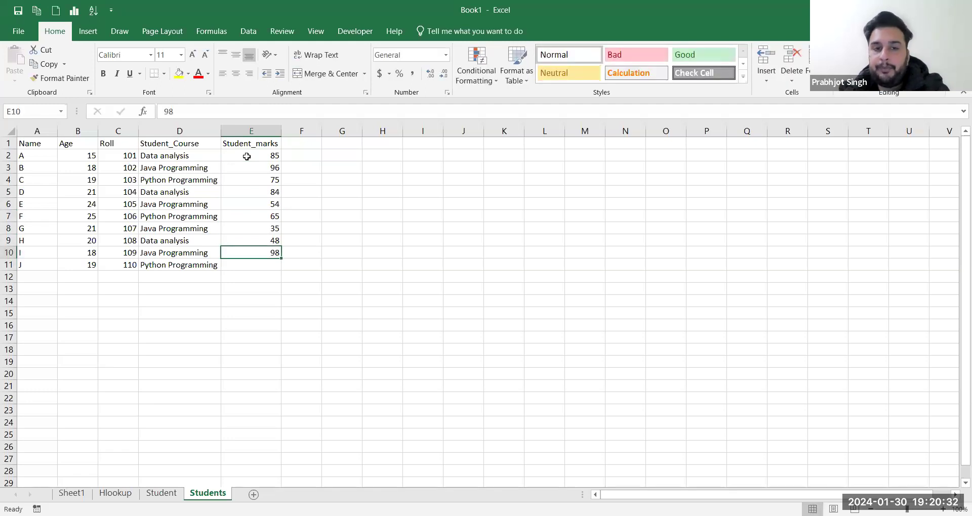
{"action": "type", "text": "85"}
{"action": "key", "text": "Return"}
{"action": "type", "text": "67"}
{"action": "key", "text": "Return"}
{"action": "key", "text": "ctrl+s"}
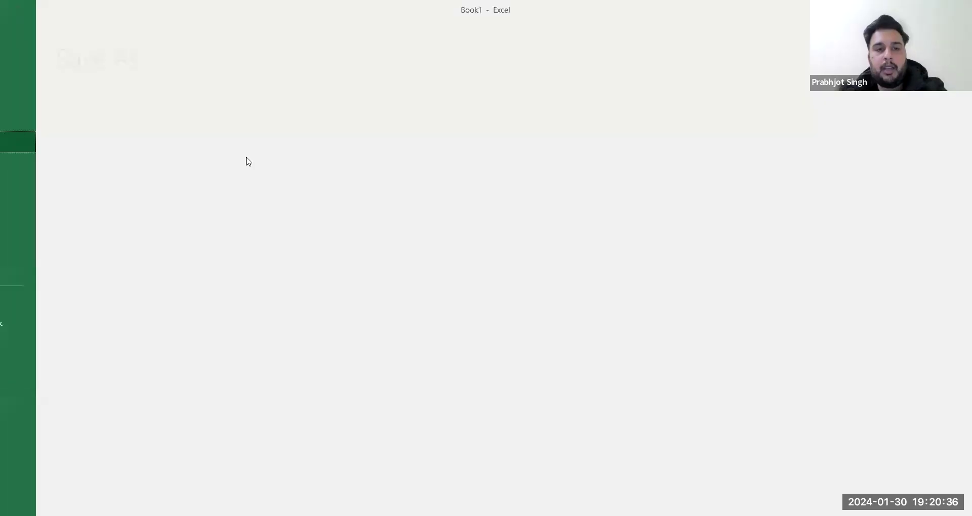
{"action": "key", "text": "Escape"}
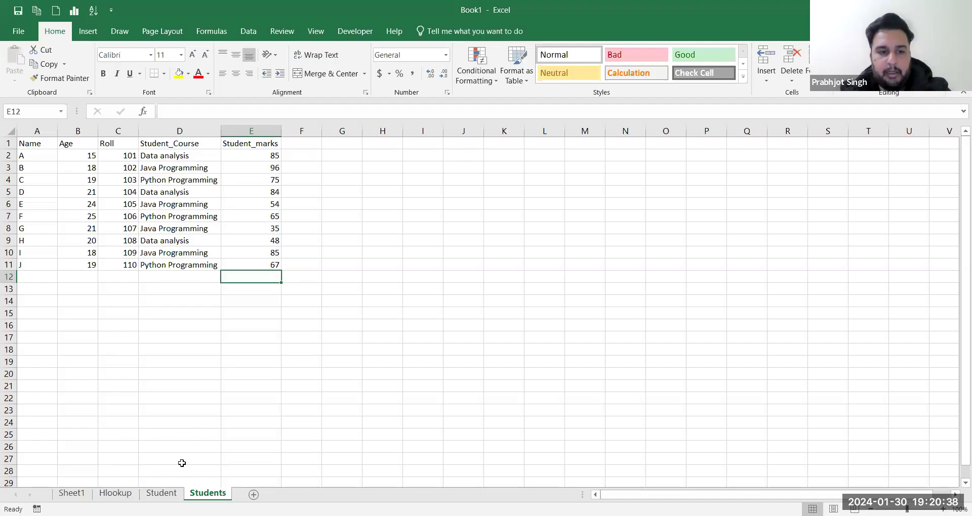
Step: Review the sheets, then select and copy the Students table A1:E11
{"action": "left_click", "coordinate": [161, 493]}
{"action": "left_click", "coordinate": [198, 212]}
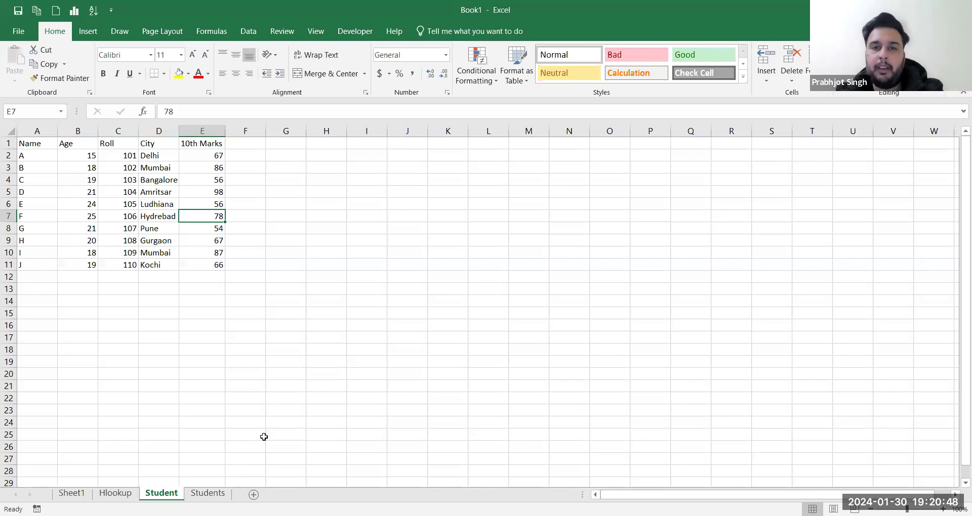
{"action": "left_click", "coordinate": [208, 493]}
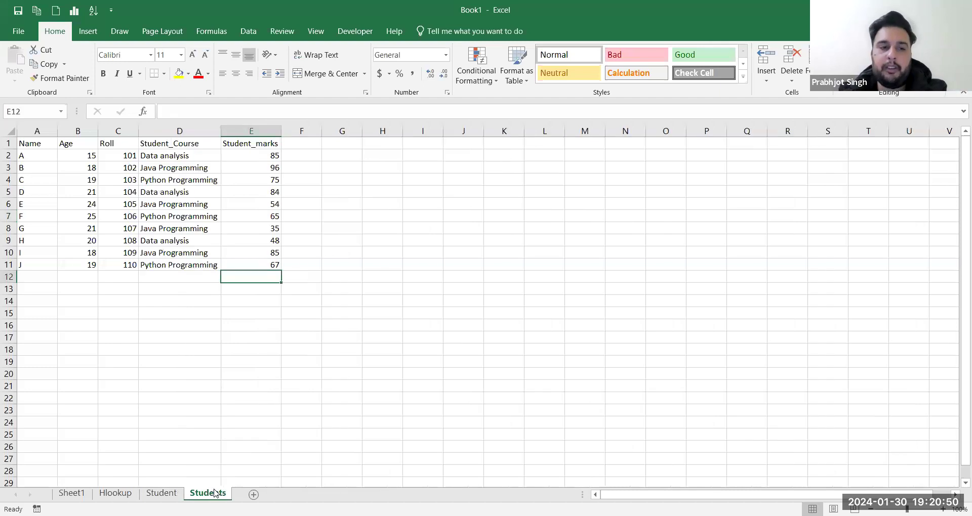
{"action": "left_click", "coordinate": [115, 494]}
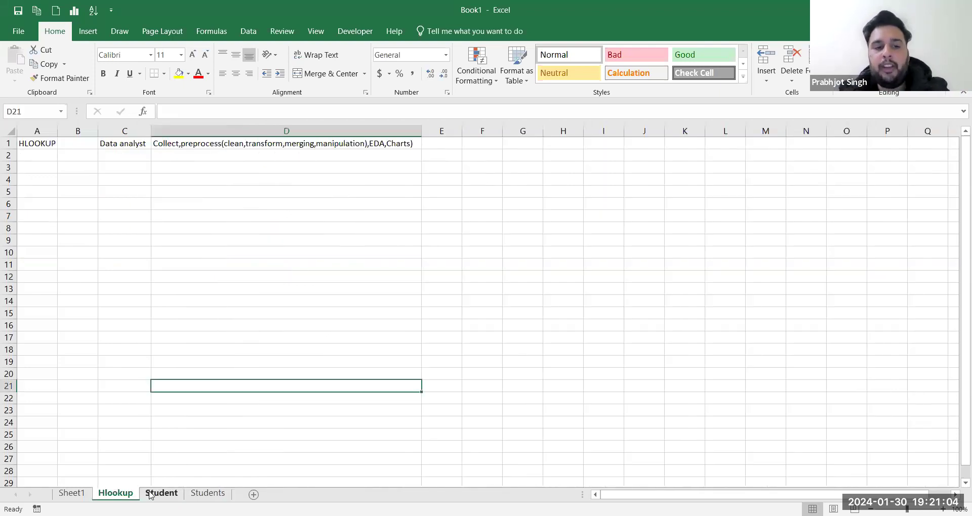
{"action": "left_click", "coordinate": [198, 494]}
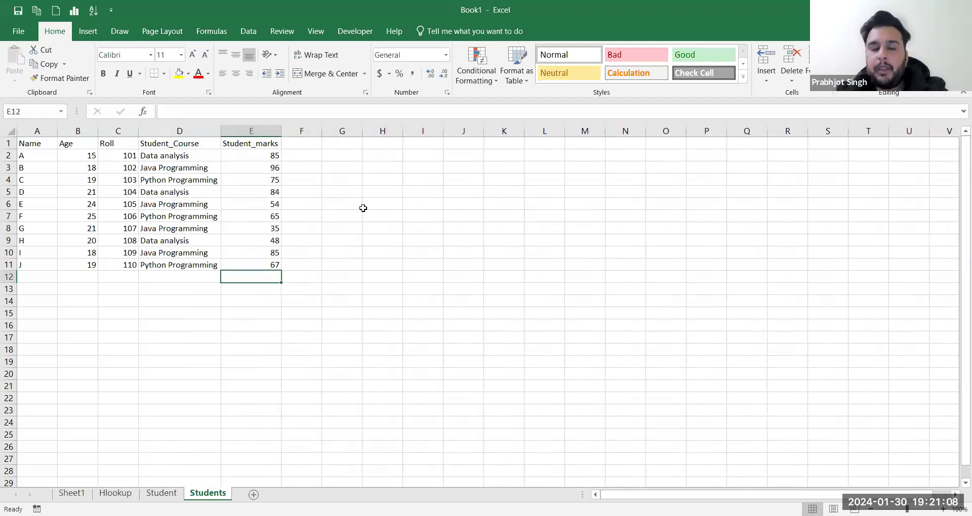
{"action": "key", "text": "alt+Tab"}
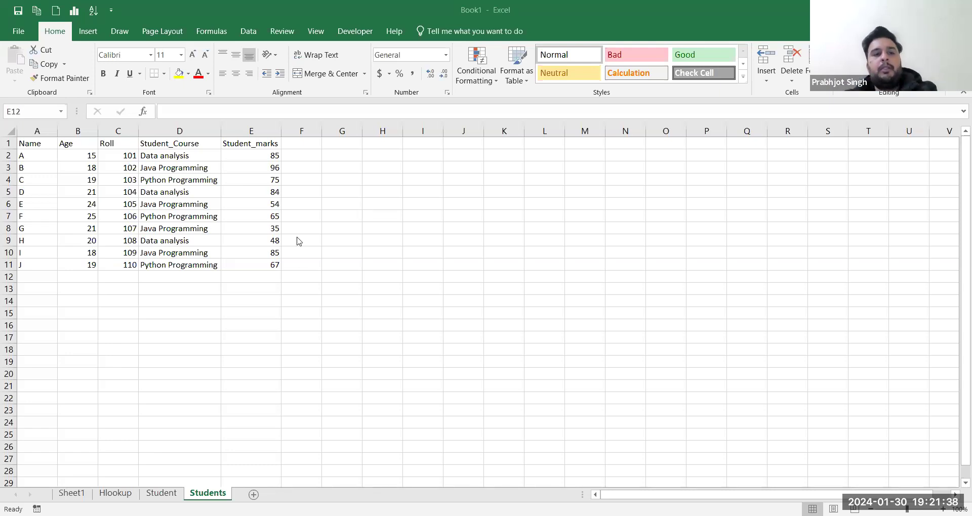
{"action": "key", "text": "ctrl+a"}
{"action": "left_click", "coordinate": [157, 220]}
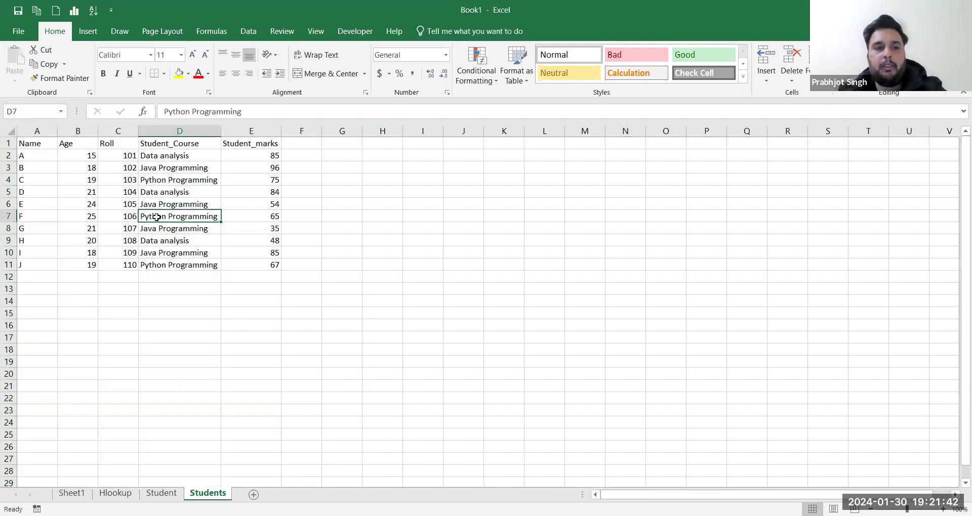
{"action": "left_click_drag", "start_coordinate": [37, 143], "coordinate": [260, 263]}
{"action": "key", "text": "ctrl+c"}
Step: Paste the student table at A1 of the Hlookup sheet and autofit all columns
{"action": "left_click", "coordinate": [115, 493]}
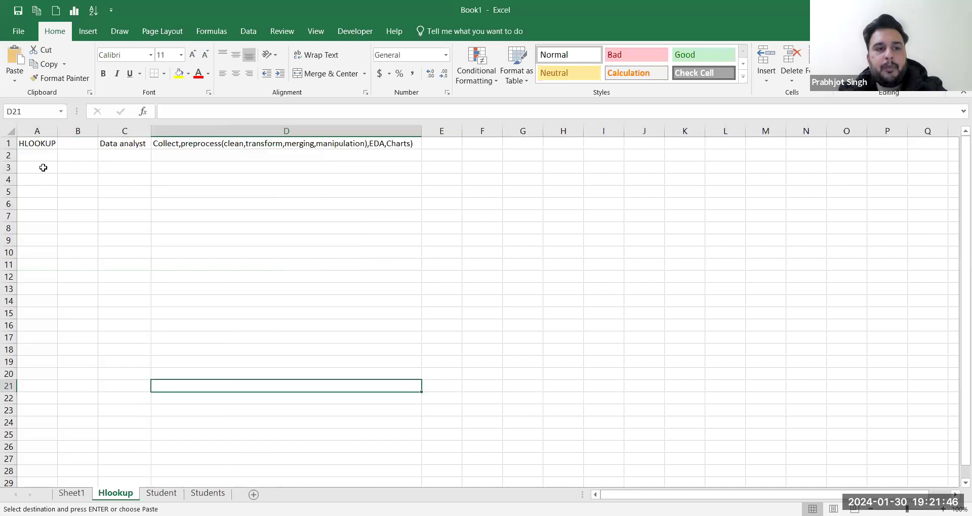
{"action": "left_click", "coordinate": [34, 204]}
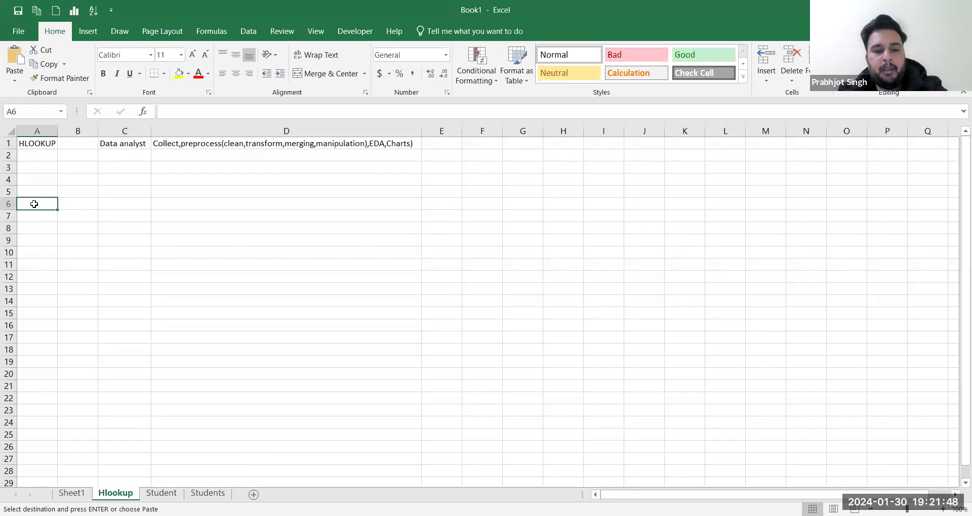
{"action": "left_click", "coordinate": [34, 143]}
{"action": "key", "text": "ctrl+v"}
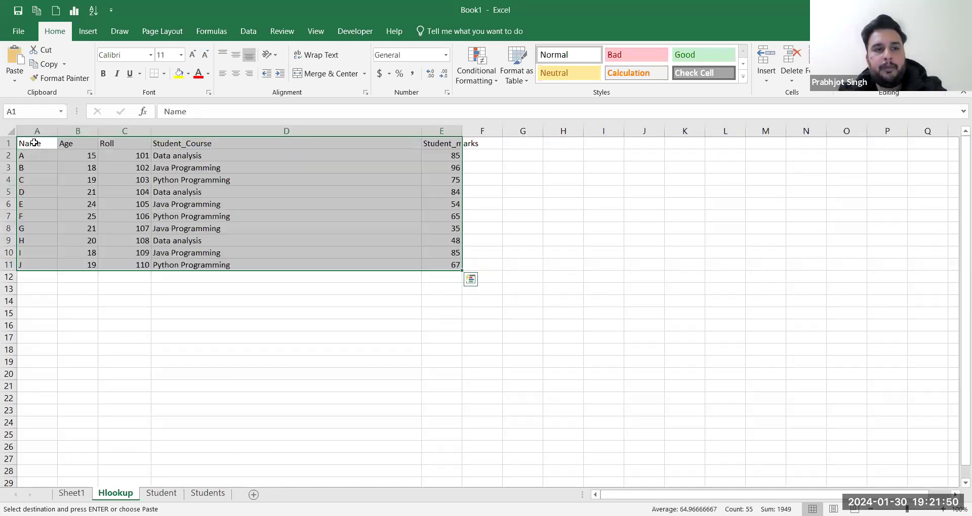
{"action": "left_click", "coordinate": [240, 167]}
{"action": "key", "text": "ctrl+a"}
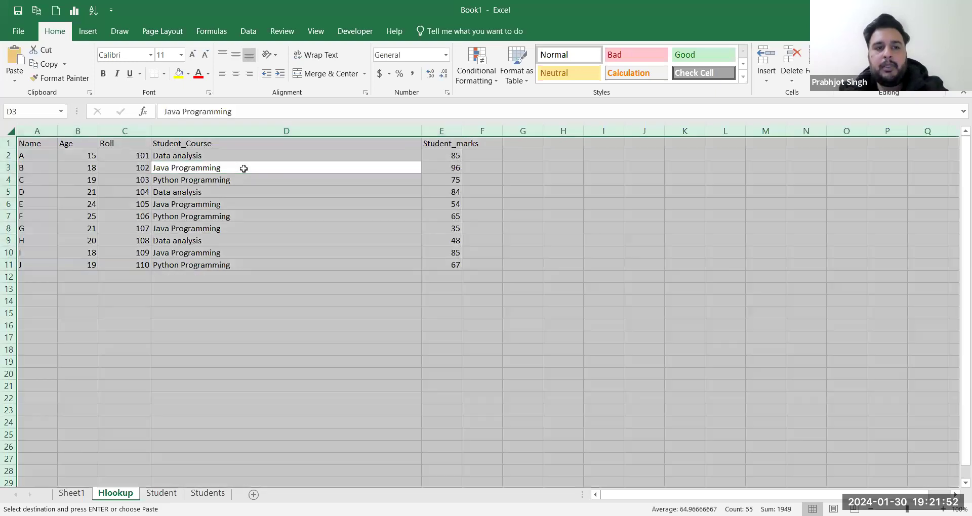
{"action": "double_click", "coordinate": [420, 130]}
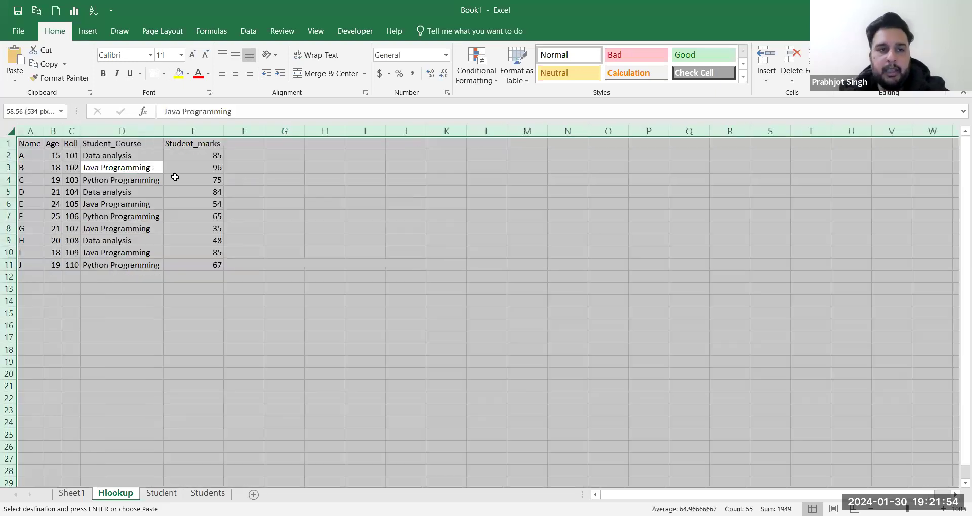
{"action": "left_click", "coordinate": [173, 178]}
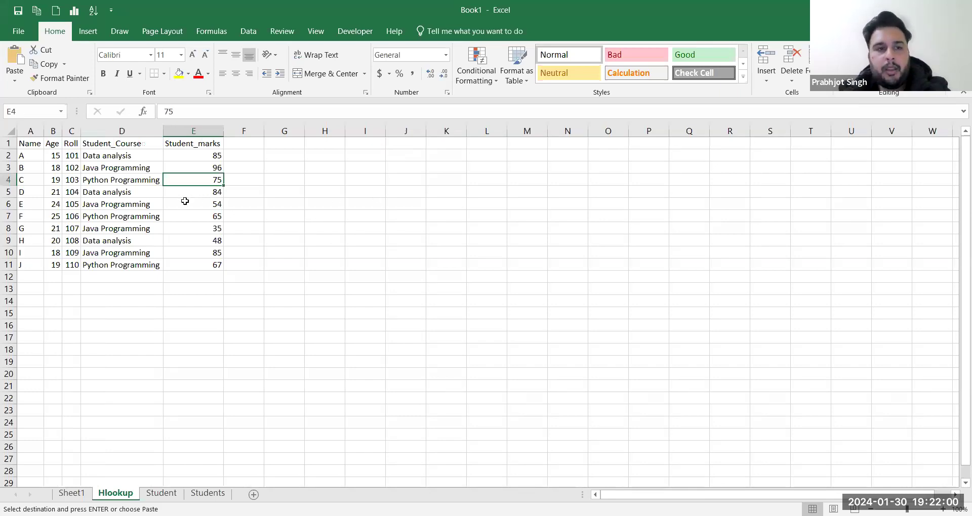
Step: Apply All Borders to the table A1:E11 and bring up the save-as options
{"action": "left_click", "coordinate": [158, 204]}
{"action": "key", "text": "ctrl+a"}
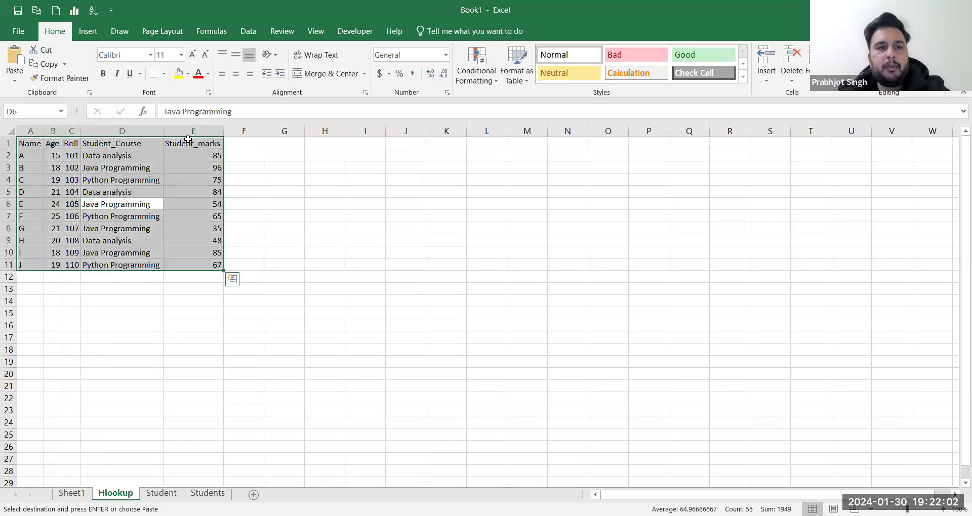
{"action": "left_click", "coordinate": [162, 77]}
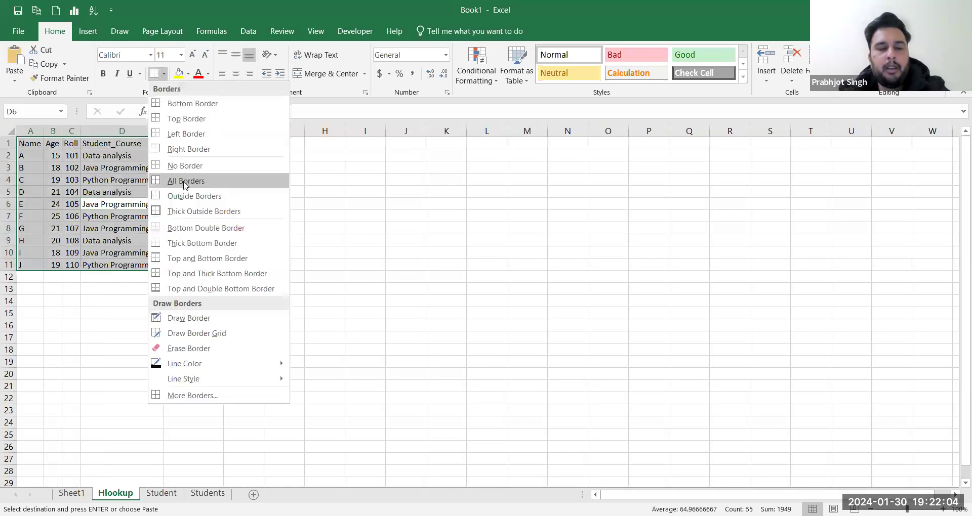
{"action": "left_click", "coordinate": [185, 182]}
{"action": "left_click", "coordinate": [285, 191]}
{"action": "key", "text": "ctrl+s"}
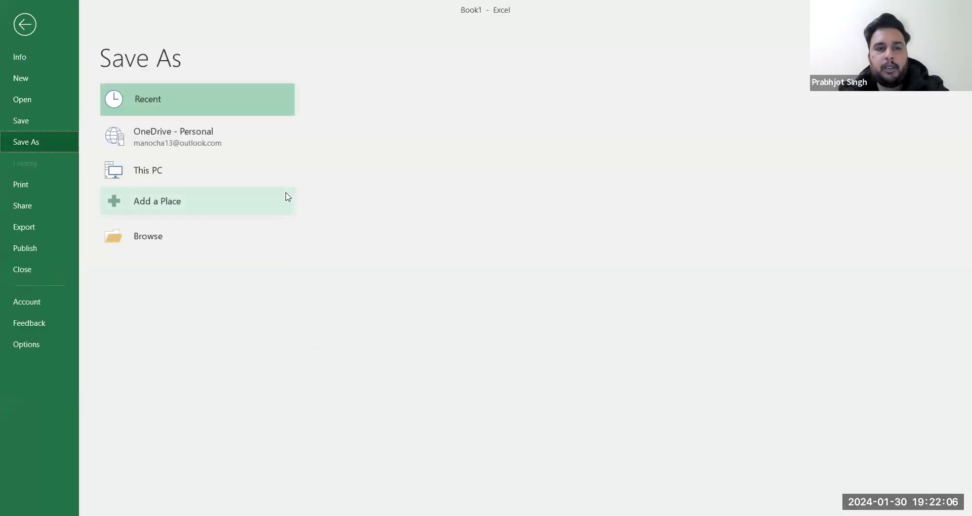
Step: Leave the Save As page and rename the Hlookup sheet tab to Vlookup
{"action": "key", "text": "Escape"}
{"action": "double_click", "coordinate": [111, 494]}
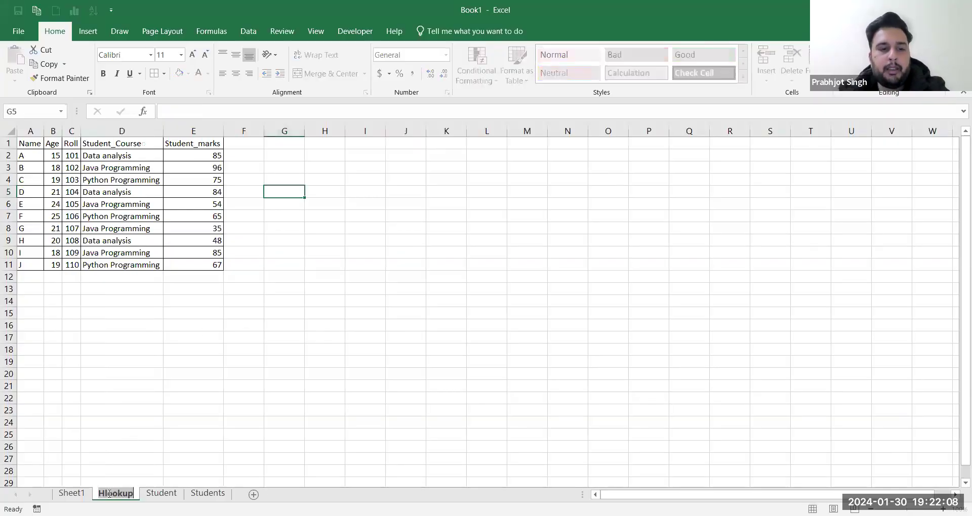
{"action": "left_click", "coordinate": [105, 493]}
{"action": "key", "text": "BackSpace"}
{"action": "type", "text": "V"}
{"action": "key", "text": "Return"}
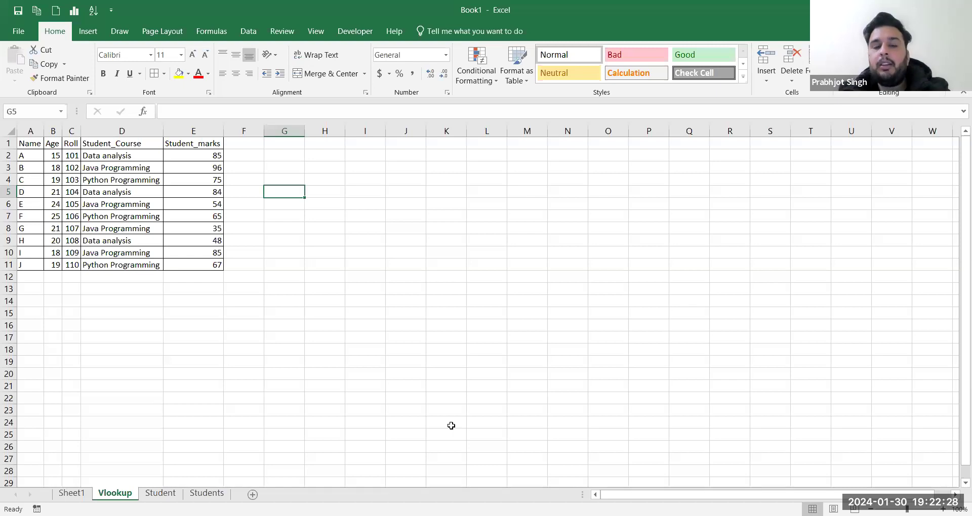
Step: Switch between the Student and Students sheets, selecting the Student table for comparison
{"action": "left_click", "coordinate": [160, 493]}
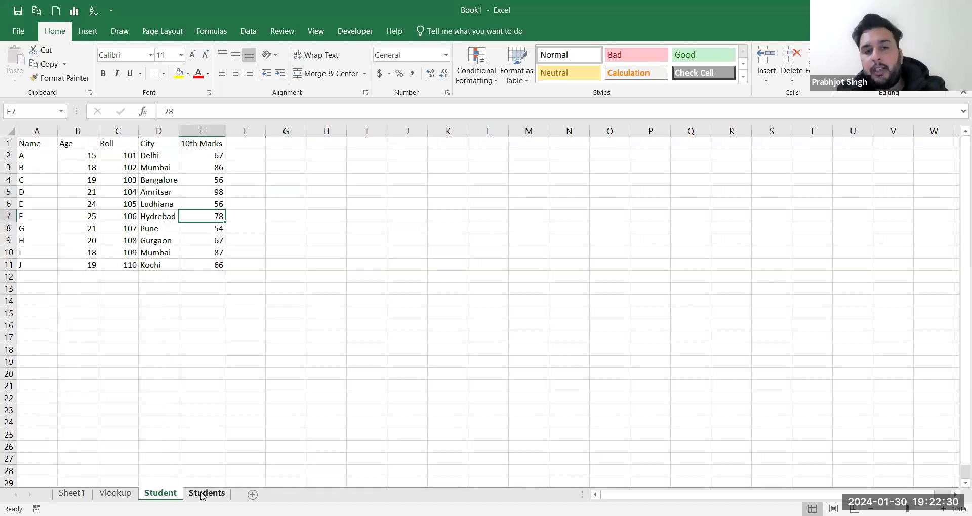
{"action": "left_click", "coordinate": [202, 493]}
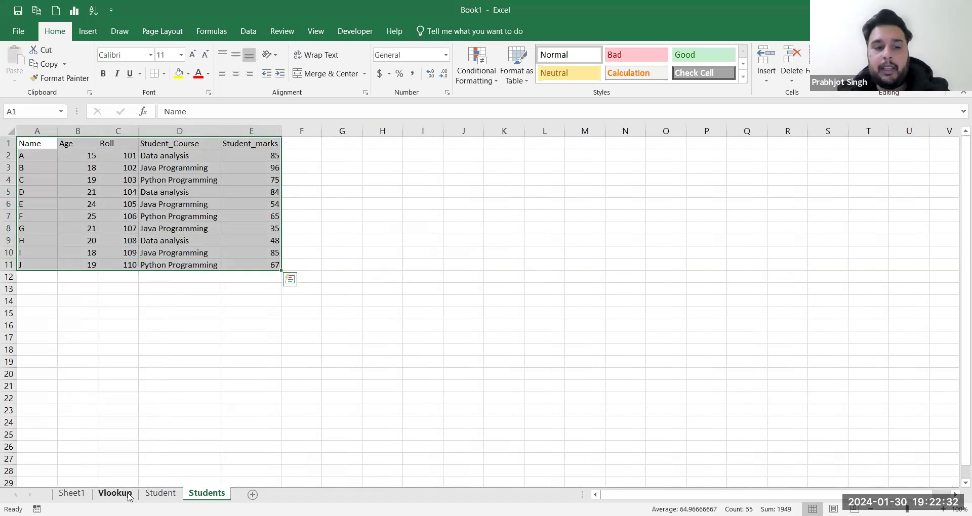
{"action": "left_click", "coordinate": [159, 493]}
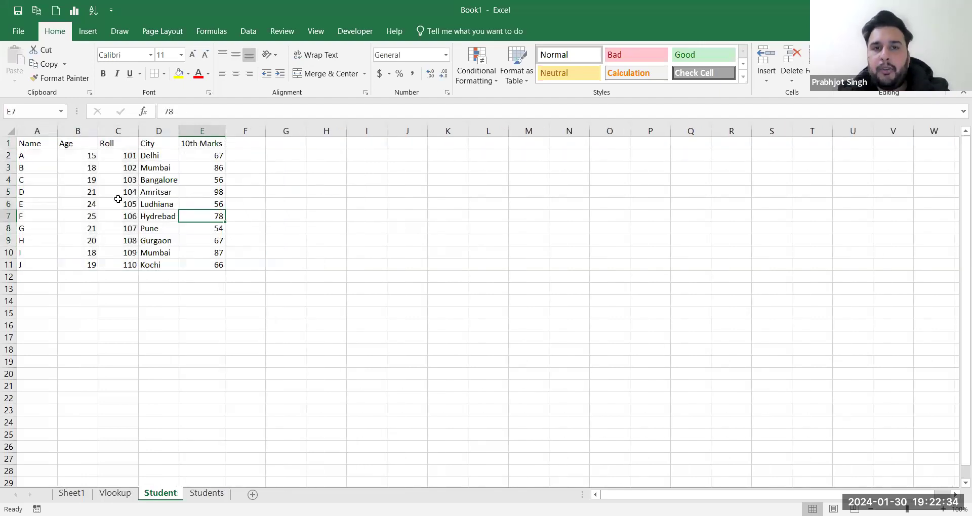
{"action": "left_click_drag", "start_coordinate": [28, 143], "coordinate": [223, 242]}
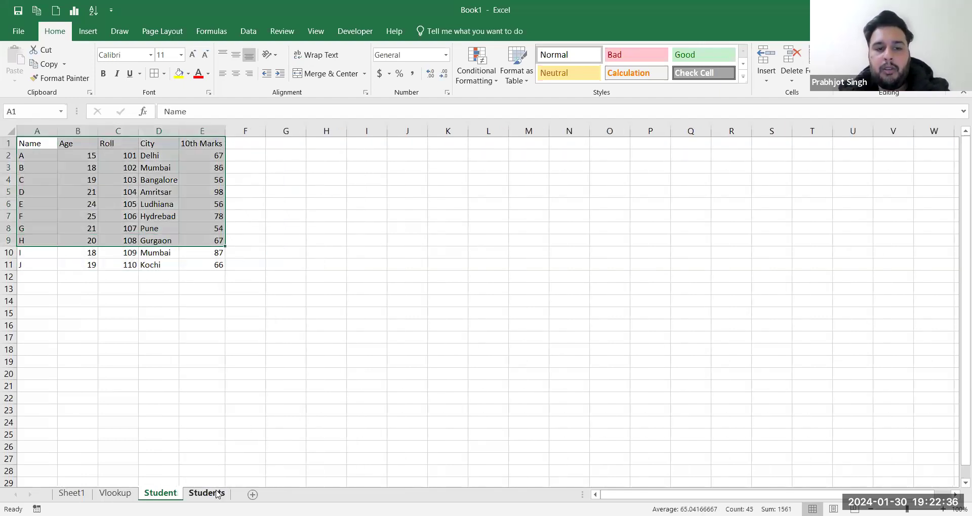
{"action": "left_click", "coordinate": [217, 494]}
{"action": "left_click", "coordinate": [51, 168]}
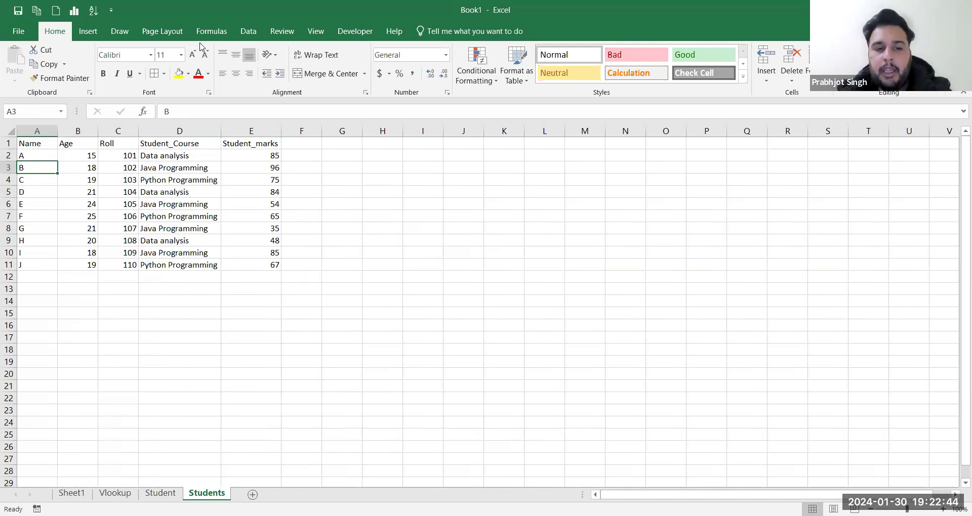
{"action": "left_click", "coordinate": [160, 493]}
{"action": "left_click", "coordinate": [71, 225]}
{"action": "left_click_drag", "start_coordinate": [28, 144], "coordinate": [222, 268]}
Step: Select the Students table A1:E11 and Roll column C, then finish on Students at F1
{"action": "left_click", "coordinate": [206, 493]}
{"action": "left_click_drag", "start_coordinate": [43, 147], "coordinate": [246, 260]}
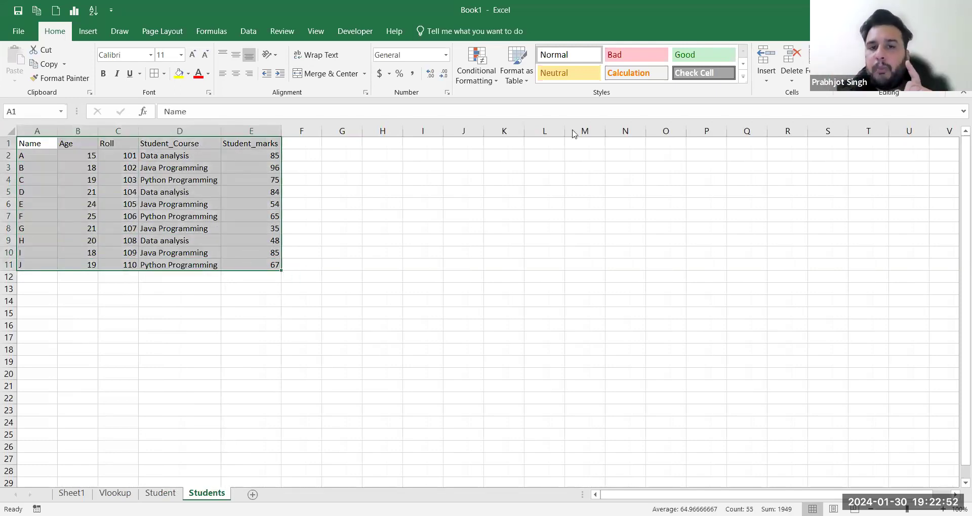
{"action": "left_click", "coordinate": [573, 131]}
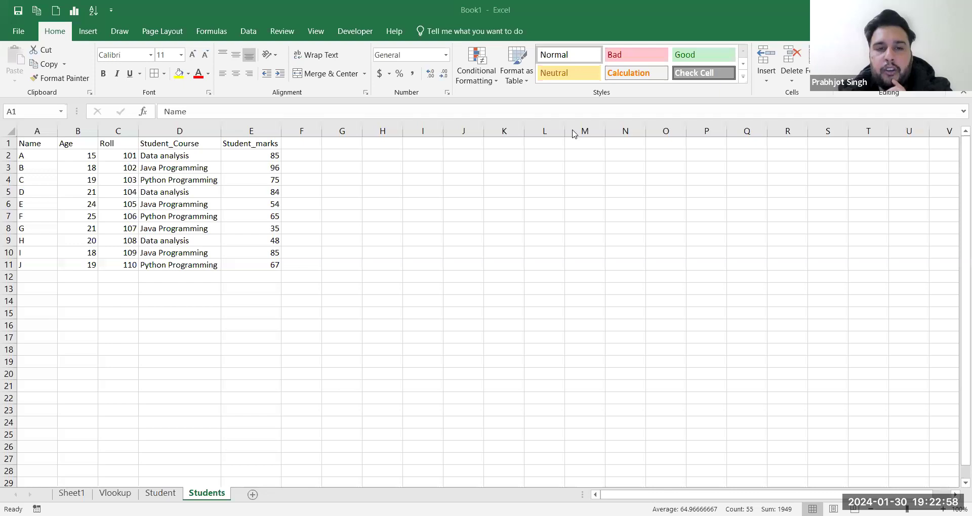
{"action": "left_click", "coordinate": [122, 131]}
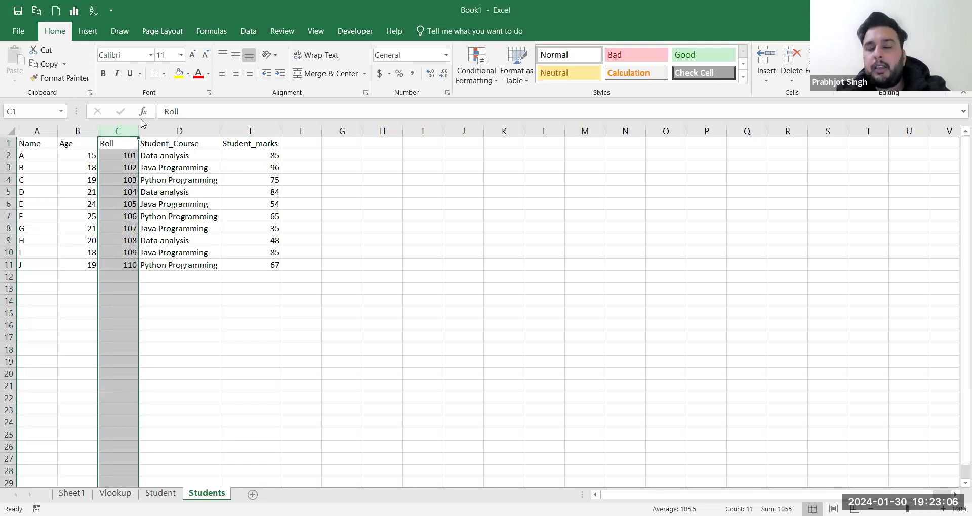
{"action": "left_click", "coordinate": [567, 8]}
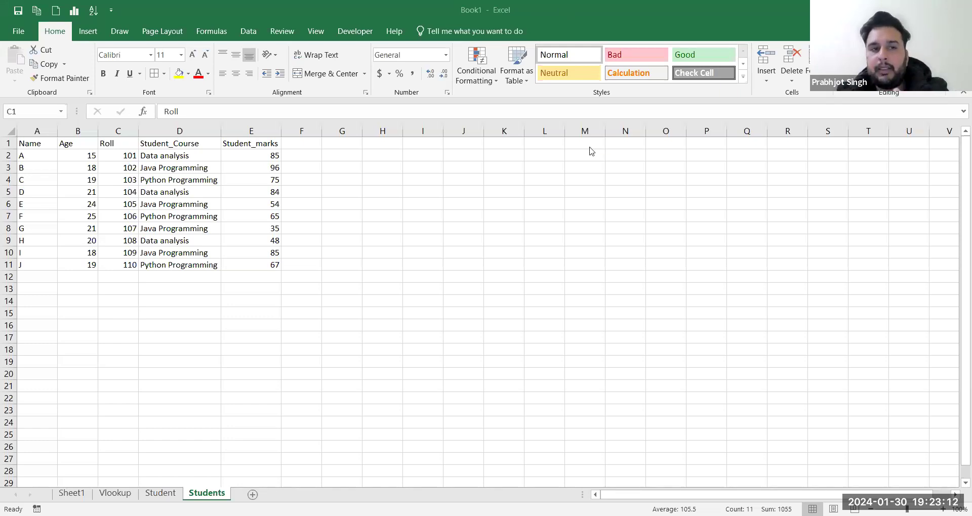
{"action": "left_click", "coordinate": [111, 155]}
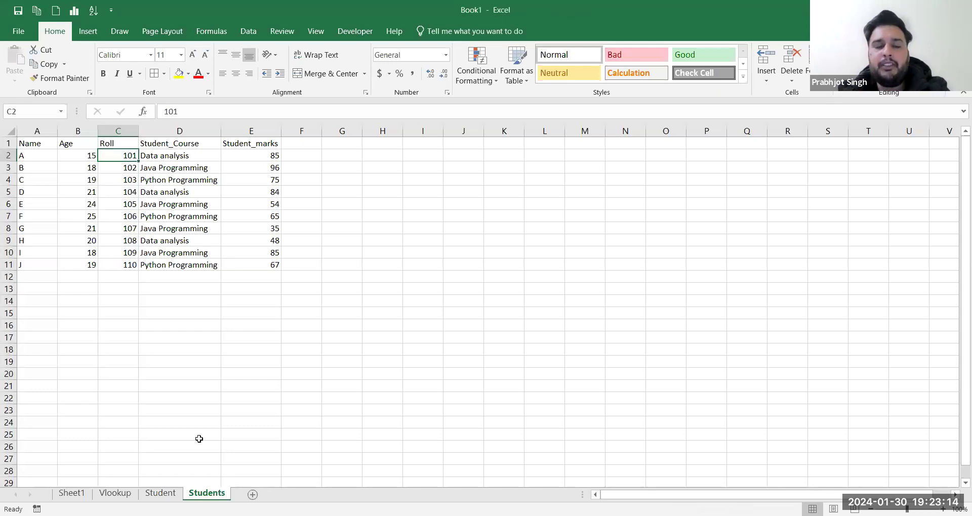
{"action": "left_click", "coordinate": [160, 493]}
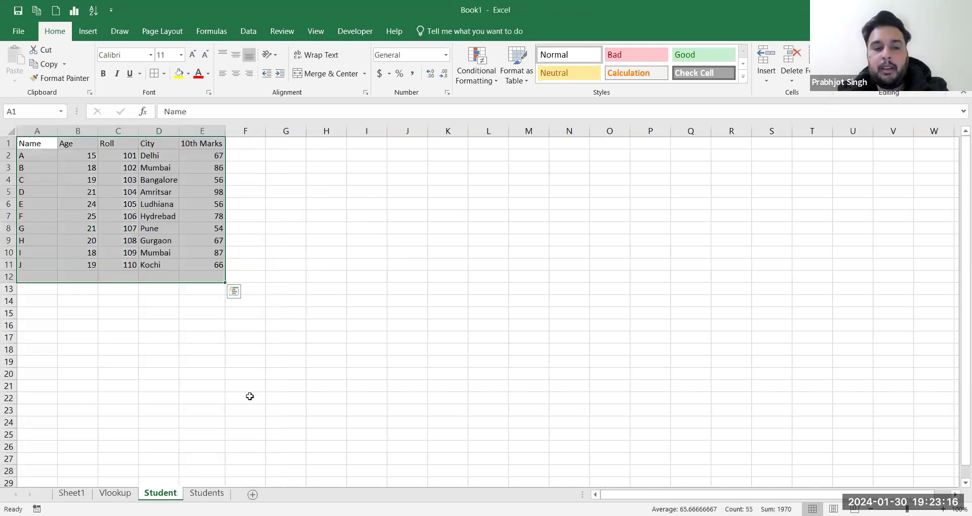
{"action": "left_click", "coordinate": [207, 492]}
{"action": "left_click", "coordinate": [303, 145]}
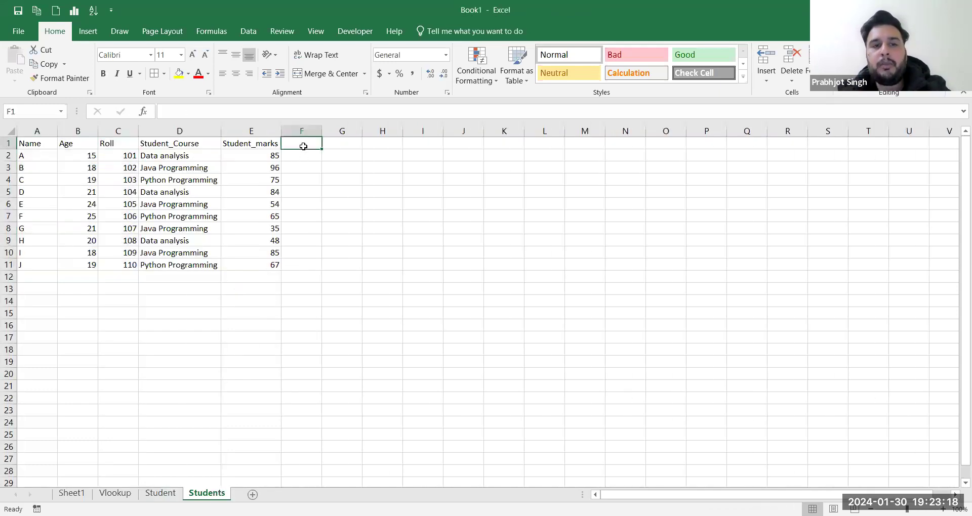
Step: Enter the heading City in F1, then copy the Delhi cell D2 from the Student sheet
{"action": "type", "text": "City"}
{"action": "key", "text": "Tab"}
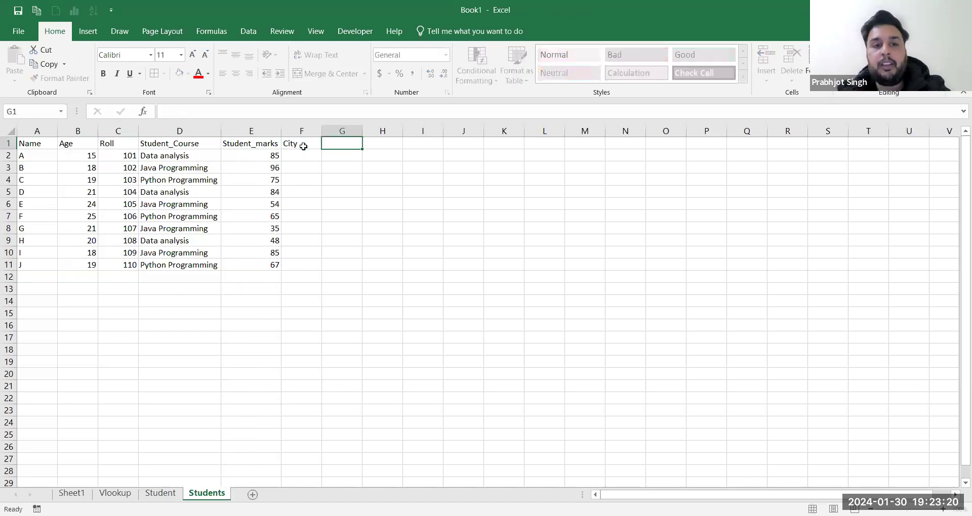
{"action": "left_click", "coordinate": [169, 493]}
{"action": "left_click", "coordinate": [125, 157]}
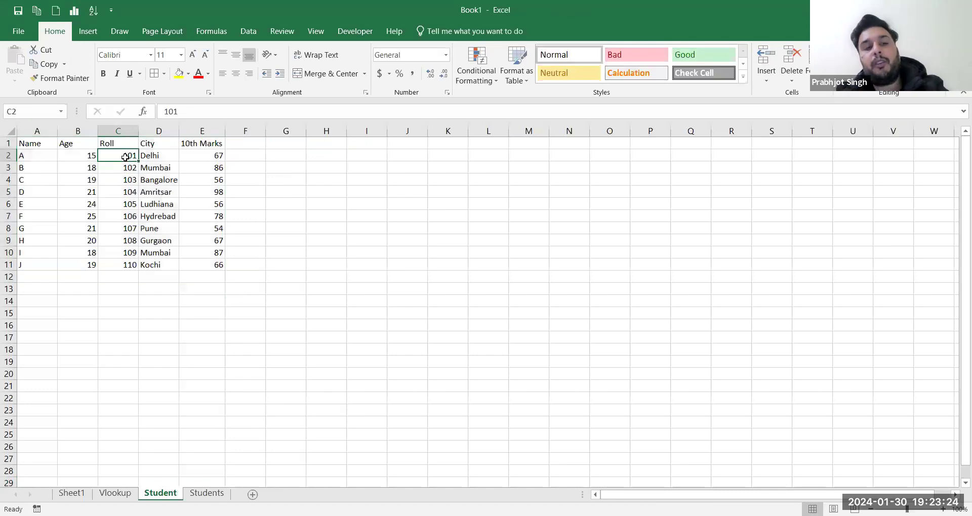
{"action": "left_click", "coordinate": [166, 156]}
{"action": "key", "text": "ctrl+c"}
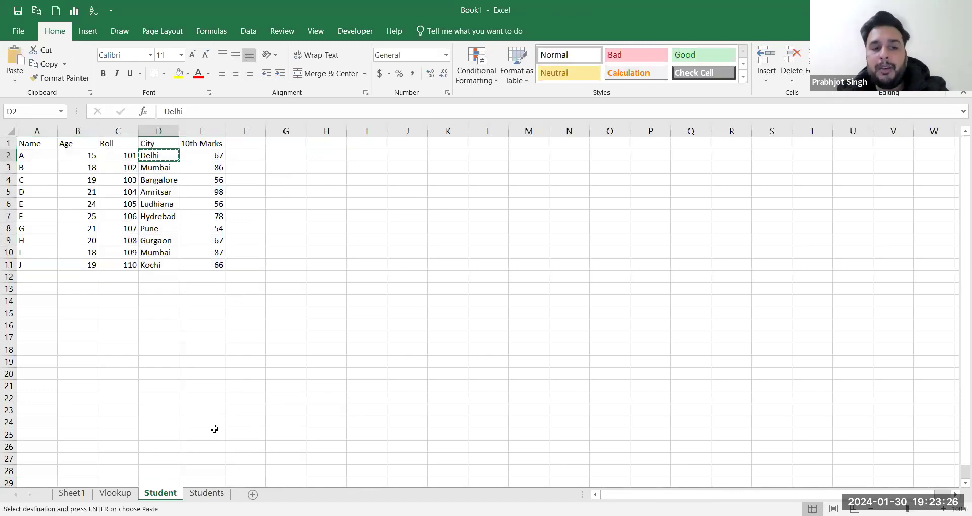
Step: Select F2 under City on the Students sheet, then return to the Vlookup sheet
{"action": "left_click", "coordinate": [206, 483]}
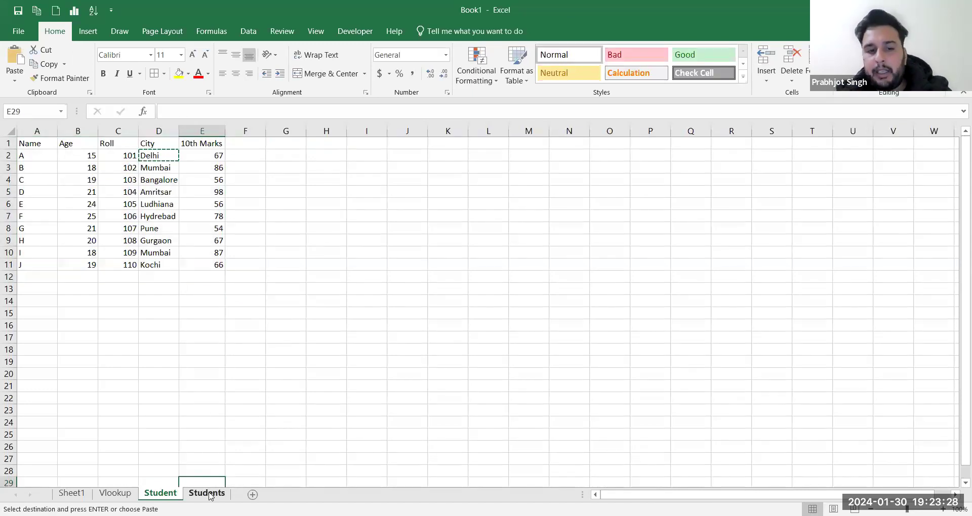
{"action": "right_click", "coordinate": [208, 494]}
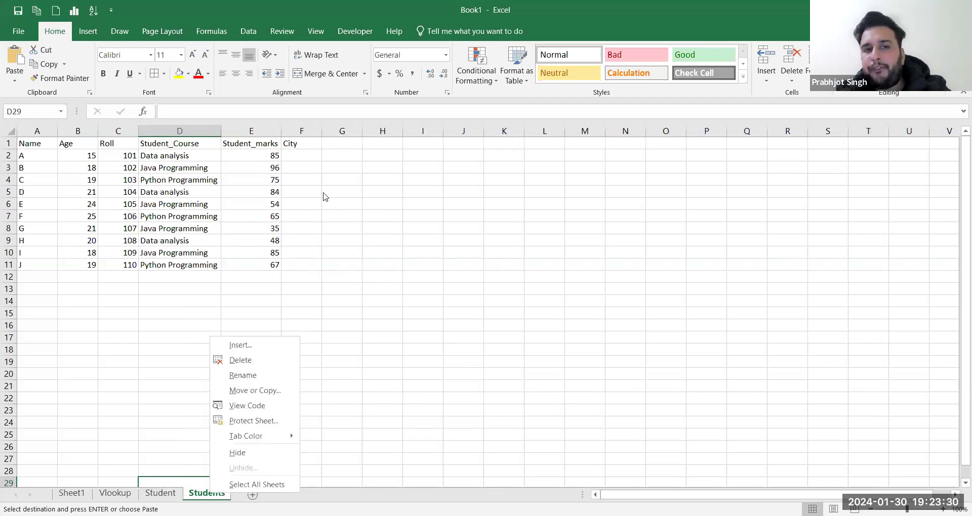
{"action": "left_click", "coordinate": [382, 277]}
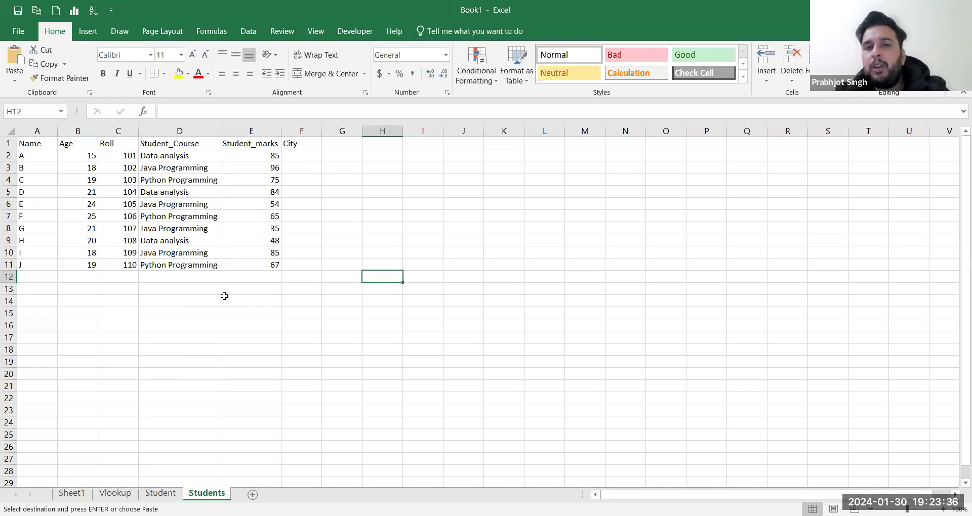
{"action": "left_click", "coordinate": [296, 161]}
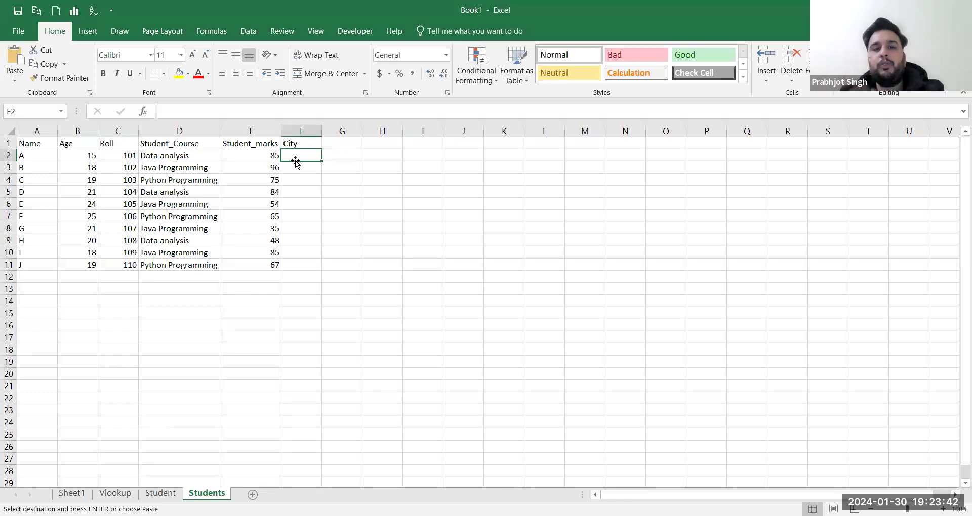
{"action": "left_click", "coordinate": [115, 493]}
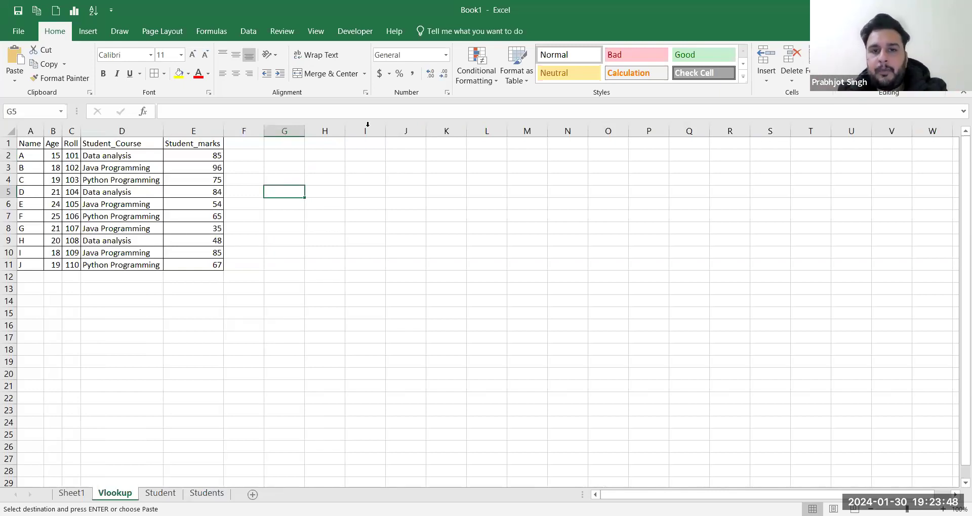
Step: Save the workbook as file_30 in the Desktop folder through the full Save As dialog
{"action": "left_click", "coordinate": [691, 54]}
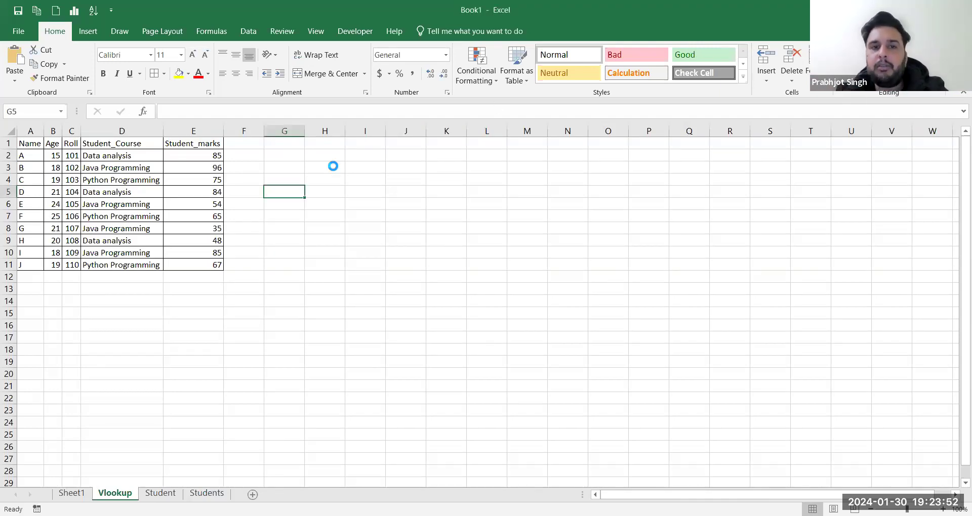
{"action": "key", "text": "ctrl+s"}
{"action": "left_click", "coordinate": [222, 175]}
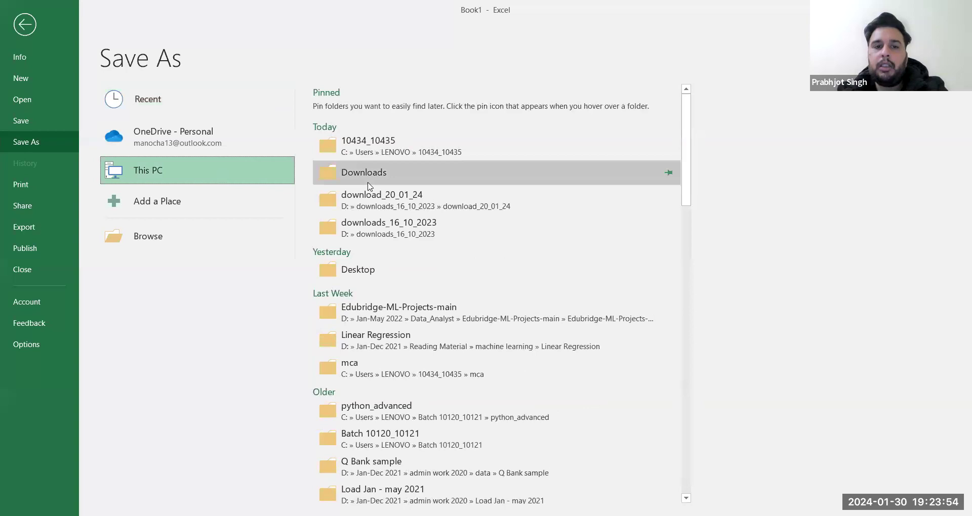
{"action": "left_click", "coordinate": [368, 178]}
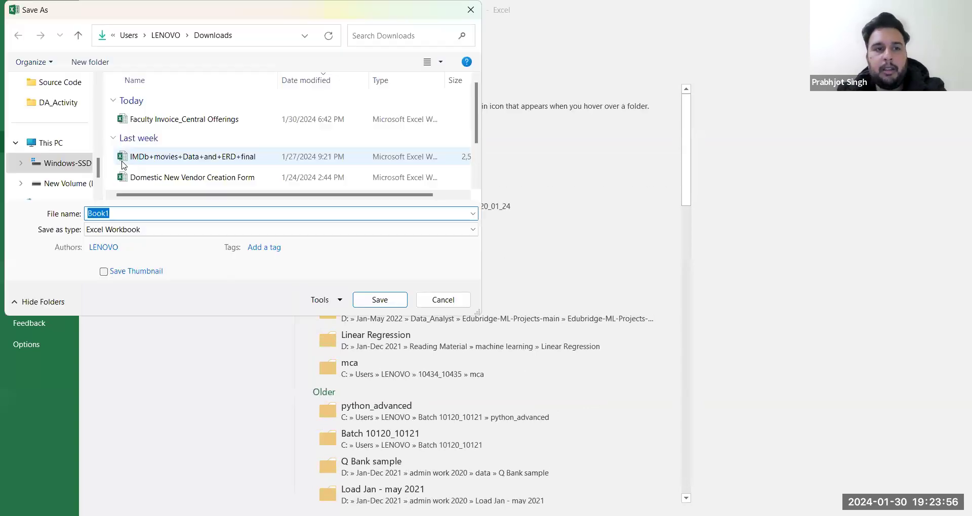
{"action": "scroll", "coordinate": [63, 154], "scroll_direction": "up", "scroll_amount": 2}
{"action": "left_click", "coordinate": [58, 104]}
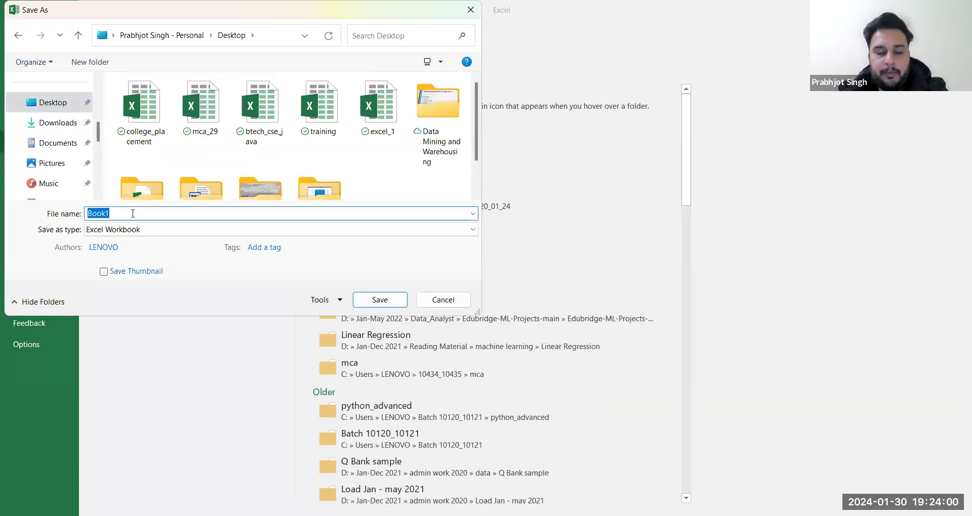
{"action": "type", "text": "file_30"}
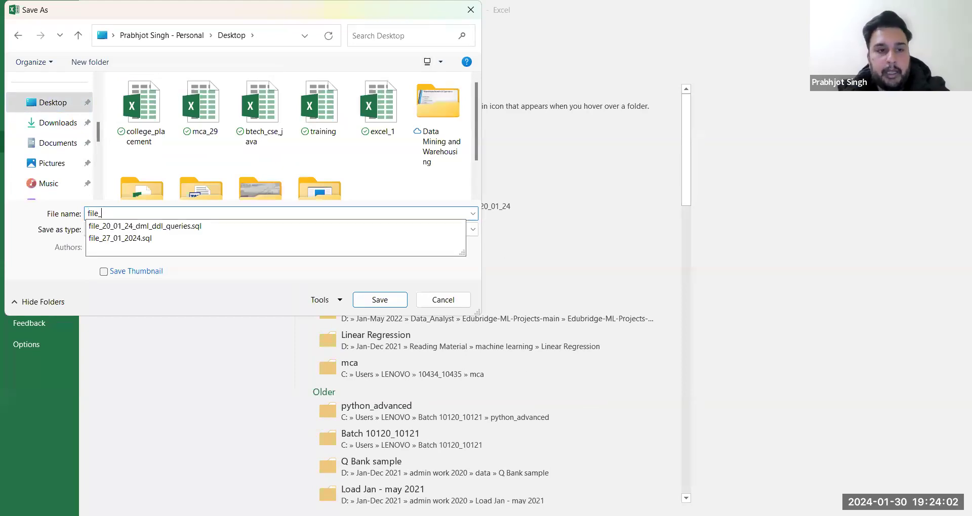
{"action": "left_click", "coordinate": [380, 300]}
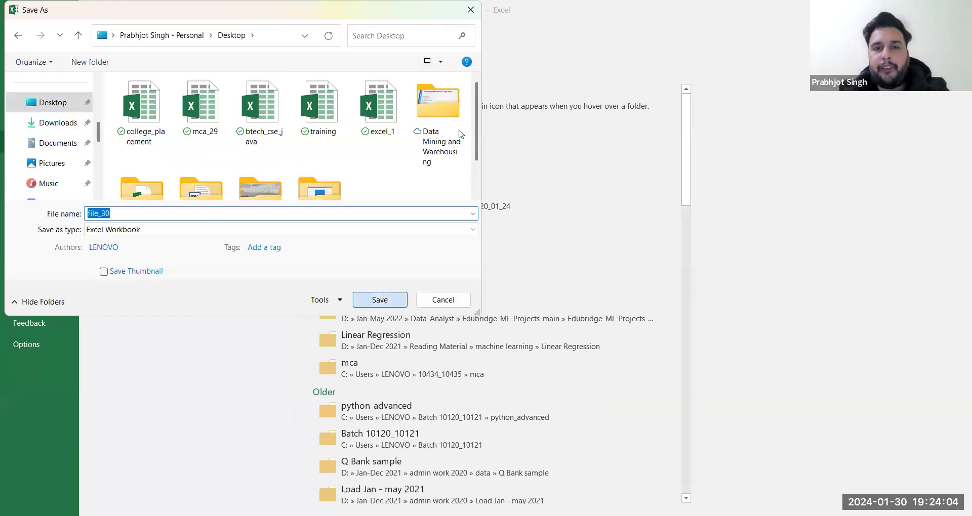
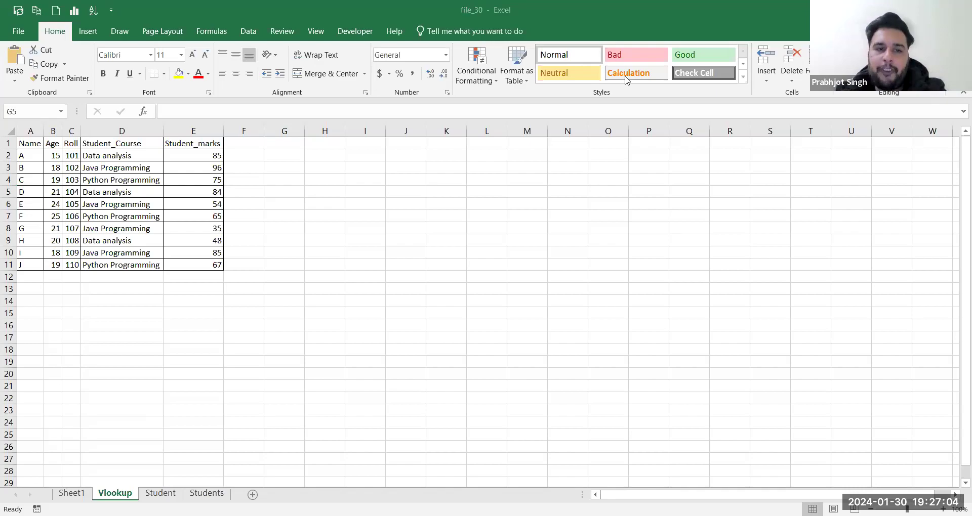
Step: Switch to Google Drive in Chrome and open file_30.xlsx in Google Sheets
{"action": "key", "text": "alt+Tab"}
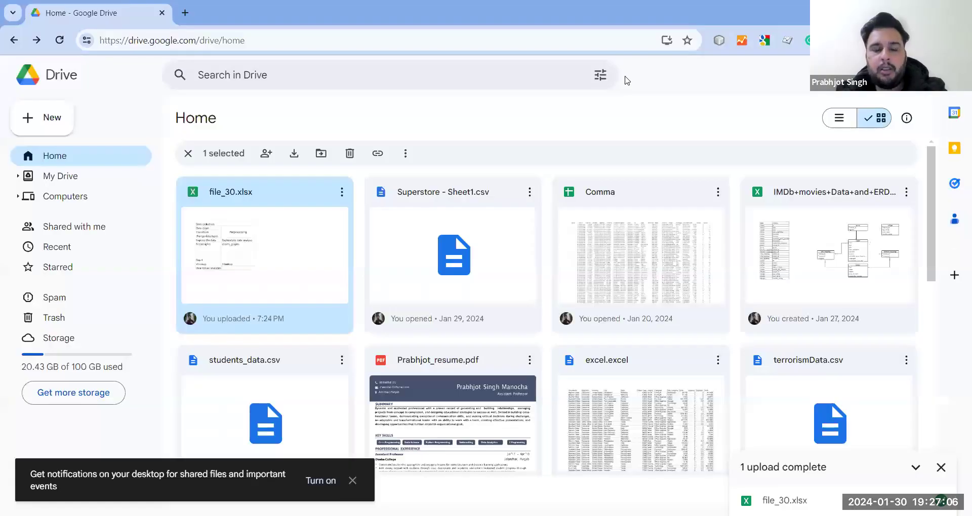
{"action": "double_click", "coordinate": [245, 275]}
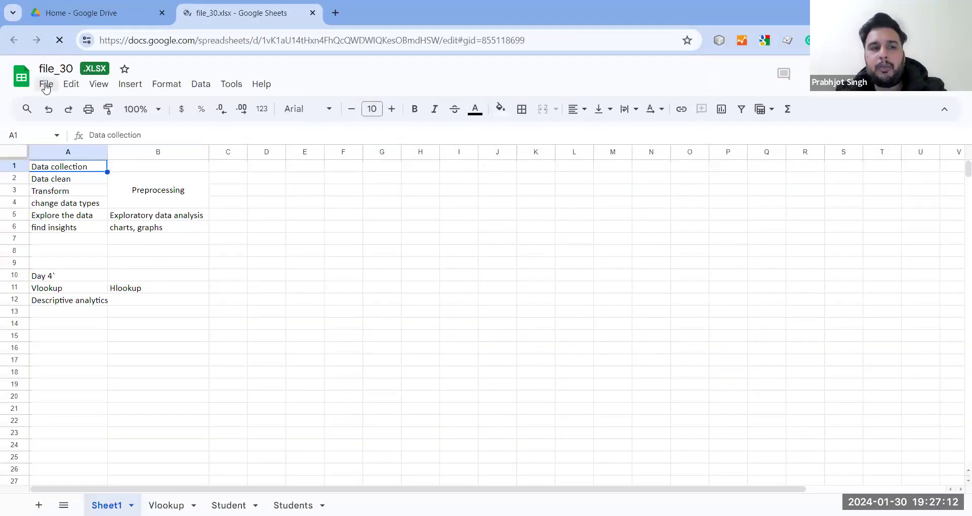
Step: Reload file_30 in Google Sheets from the pasted sharing link
{"action": "left_click", "coordinate": [46, 86]}
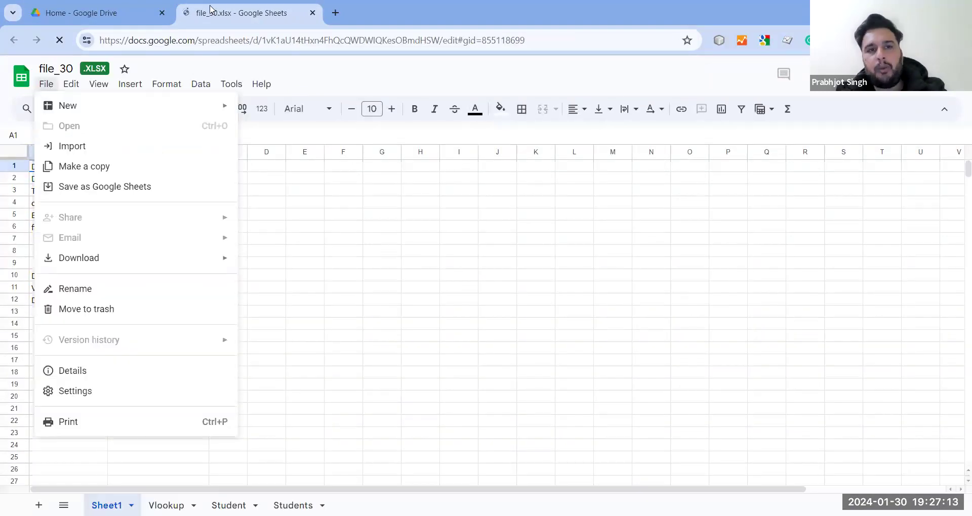
{"action": "left_click", "coordinate": [263, 40]}
{"action": "key", "text": "ctrl+v"}
{"action": "key", "text": "Return"}
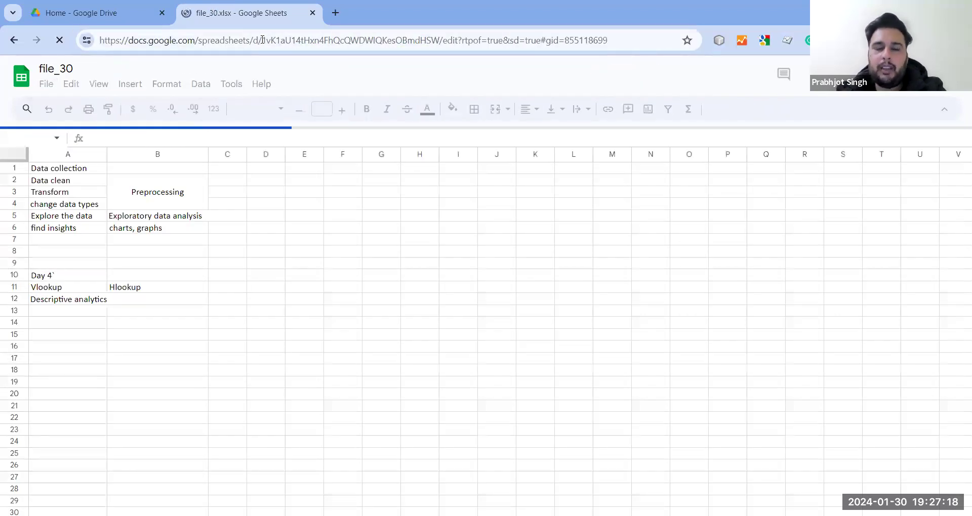
Step: Open File > Download in Google Sheets, then return to Excel
{"action": "left_click", "coordinate": [46, 84]}
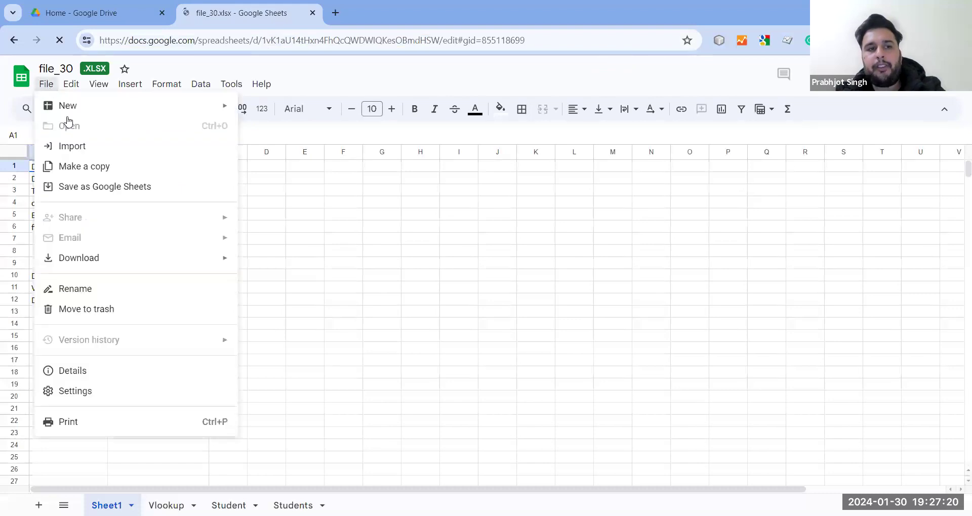
{"action": "mouse_move", "coordinate": [118, 260]}
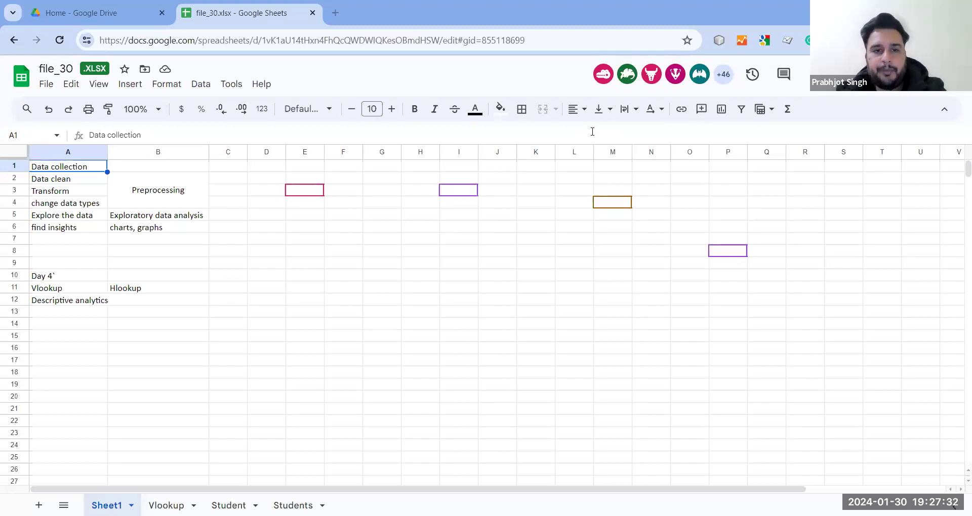
{"action": "key", "text": "alt+Tab"}
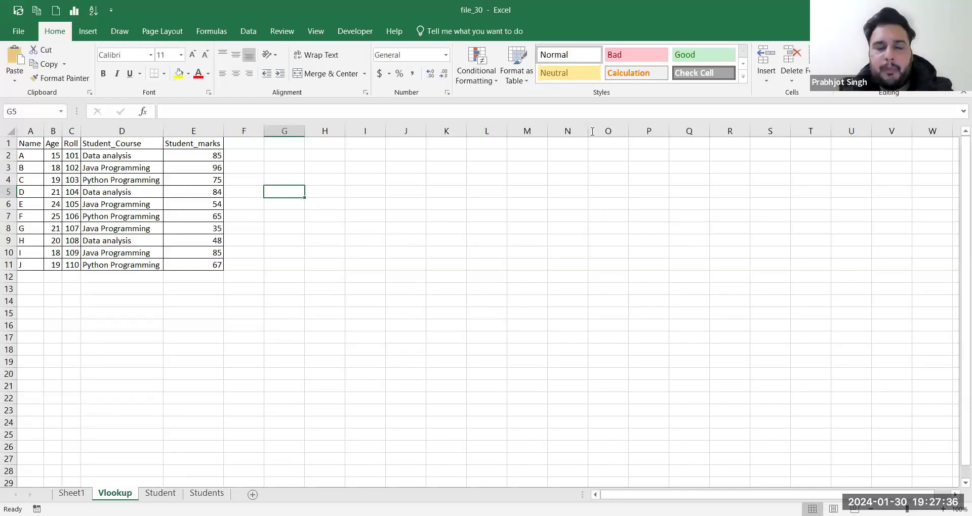
Step: Enter the label 'Searchin' in cell D16 below the student table
{"action": "key", "text": "alt+Tab"}
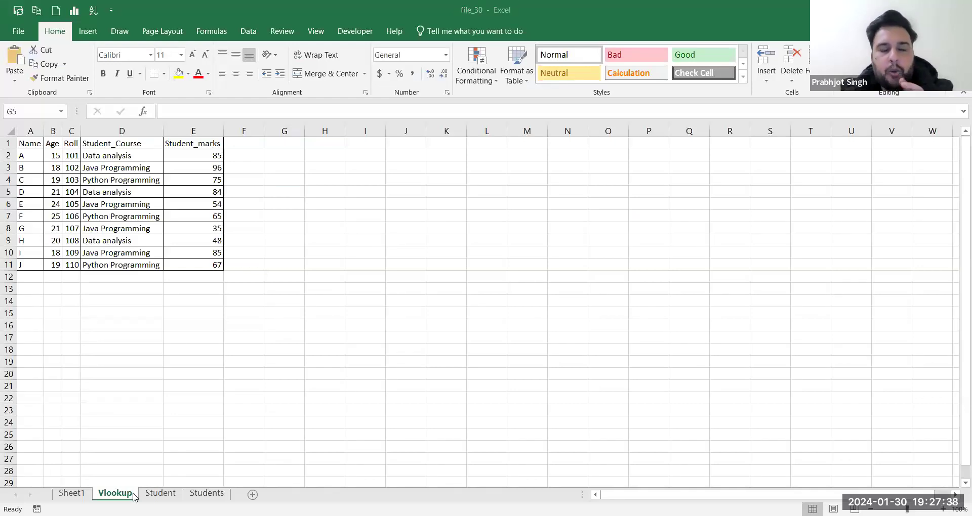
{"action": "left_click", "coordinate": [135, 495]}
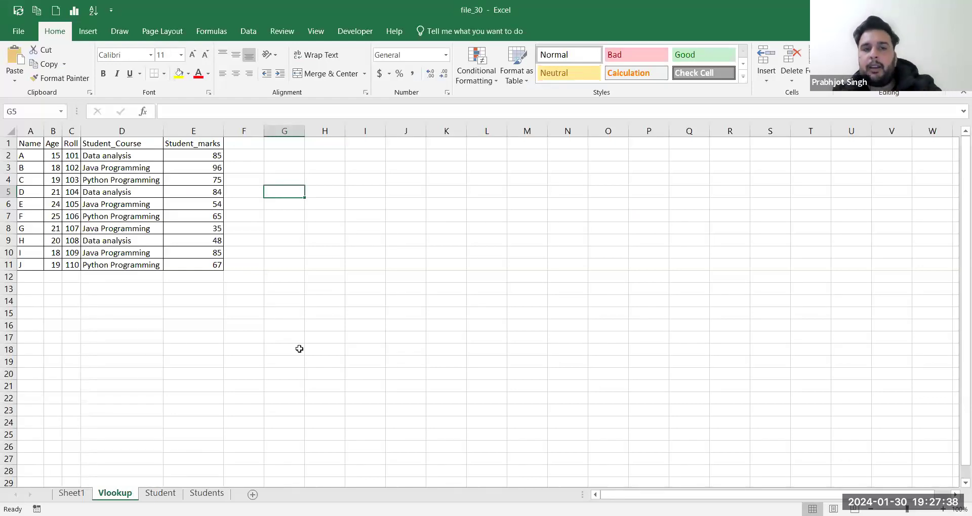
{"action": "left_click", "coordinate": [147, 322]}
{"action": "type", "text": "Searchin"}
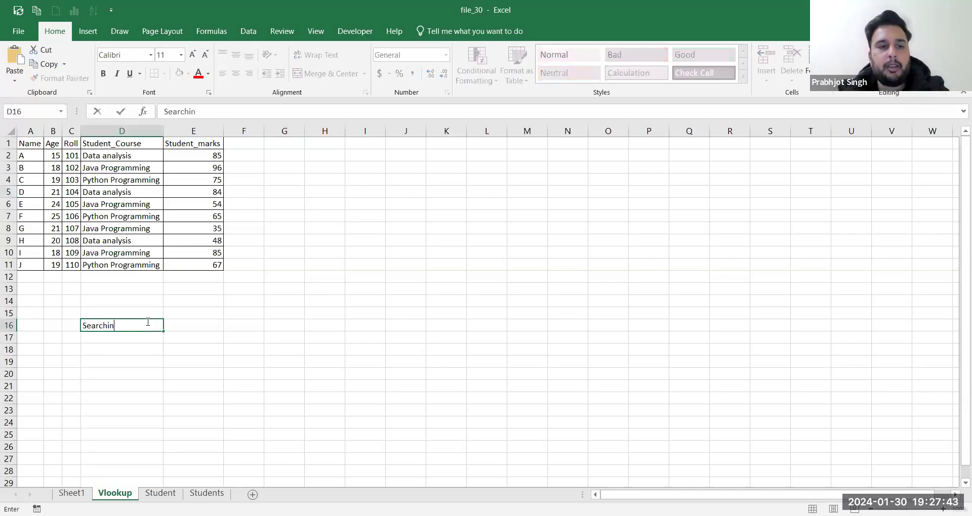
{"action": "key", "text": "Tab"}
{"action": "left_click", "coordinate": [147, 322]}
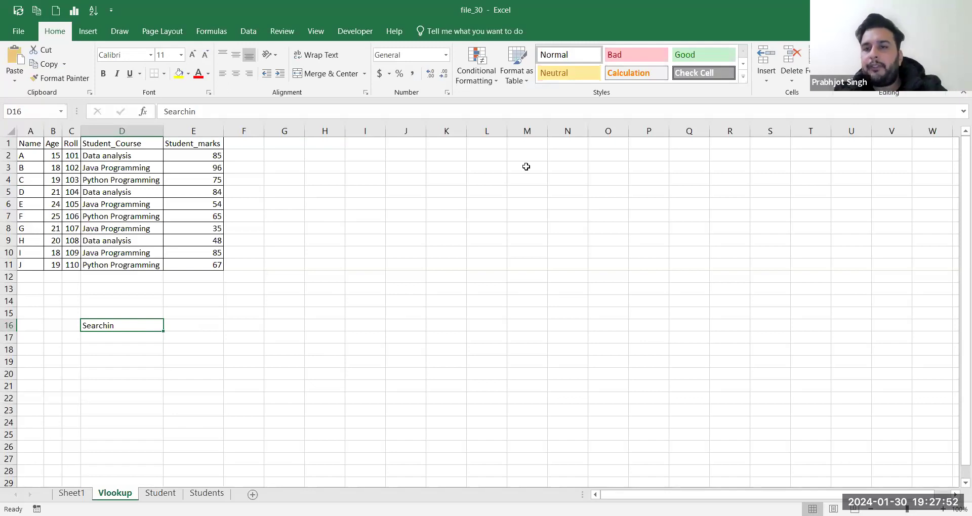
Step: Correct the D16 label to 'Searching' by adding the missing g
{"action": "key", "text": "alt+Tab"}
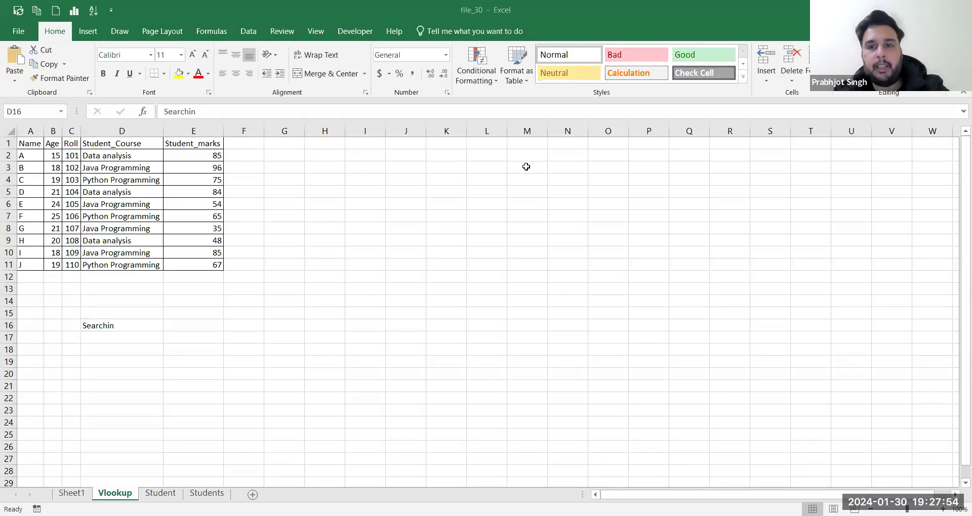
{"action": "left_click", "coordinate": [91, 326]}
{"action": "double_click", "coordinate": [119, 327]}
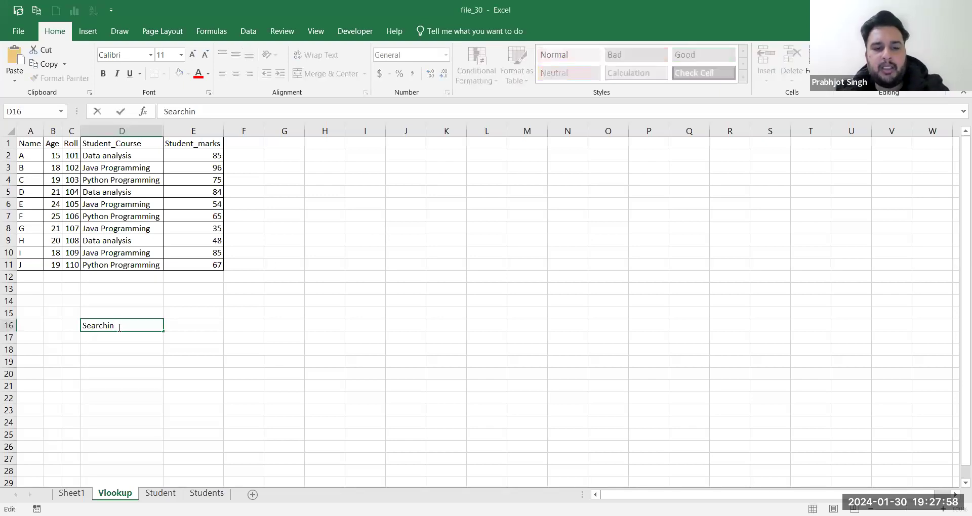
{"action": "type", "text": "g"}
{"action": "key", "text": "Tab"}
{"action": "key", "text": "Down"}
{"action": "key", "text": "Left"}
{"action": "key", "text": "Down"}
{"action": "key", "text": "Left"}
{"action": "key", "text": "Right"}
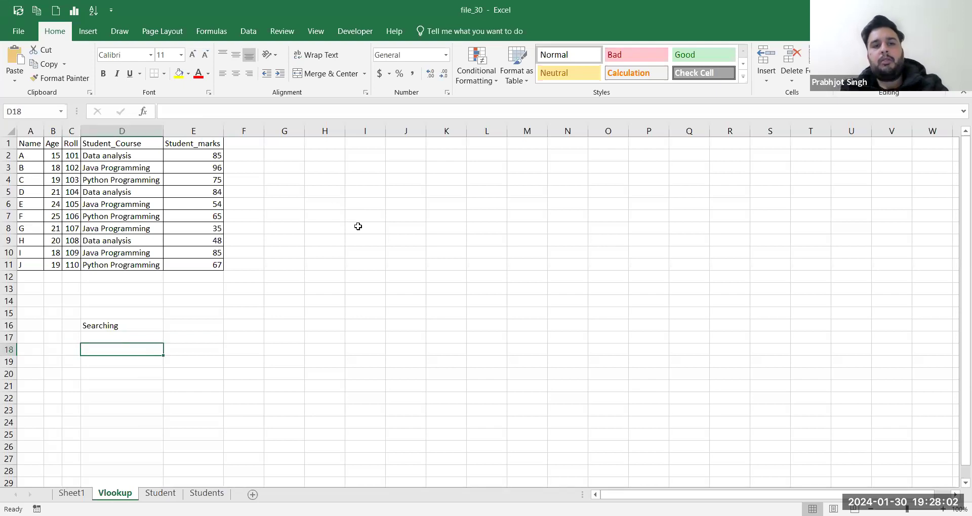
{"action": "left_click", "coordinate": [361, 216]}
Step: Enter Name and A in I7:J7, then clear them again
{"action": "type", "text": "Name"}
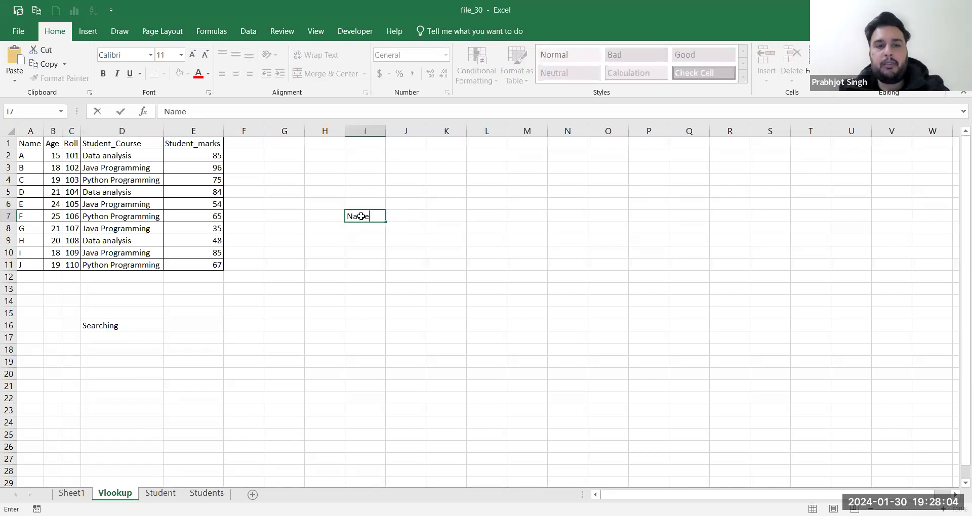
{"action": "key", "text": "Tab"}
{"action": "type", "text": "A"}
{"action": "key", "text": "Return"}
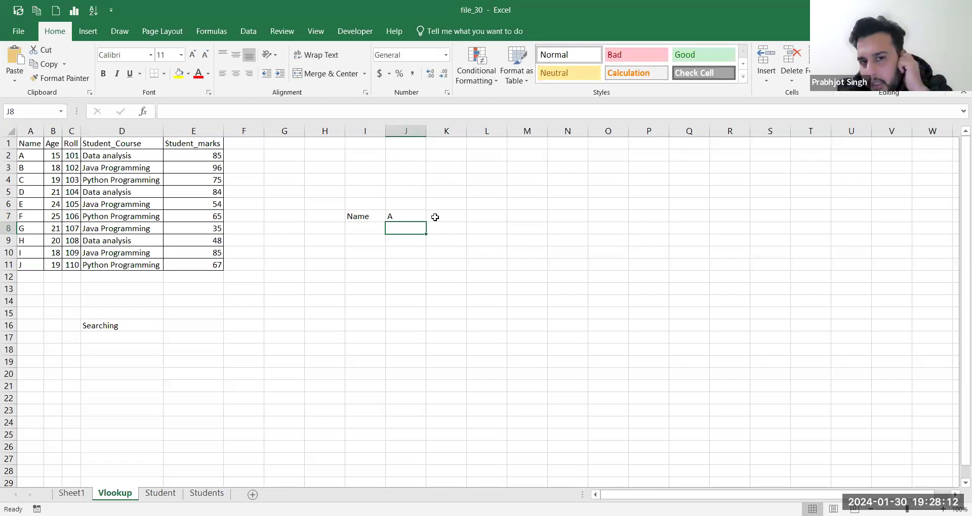
{"action": "left_click_drag", "start_coordinate": [374, 218], "coordinate": [413, 218]}
{"action": "key", "text": "Delete"}
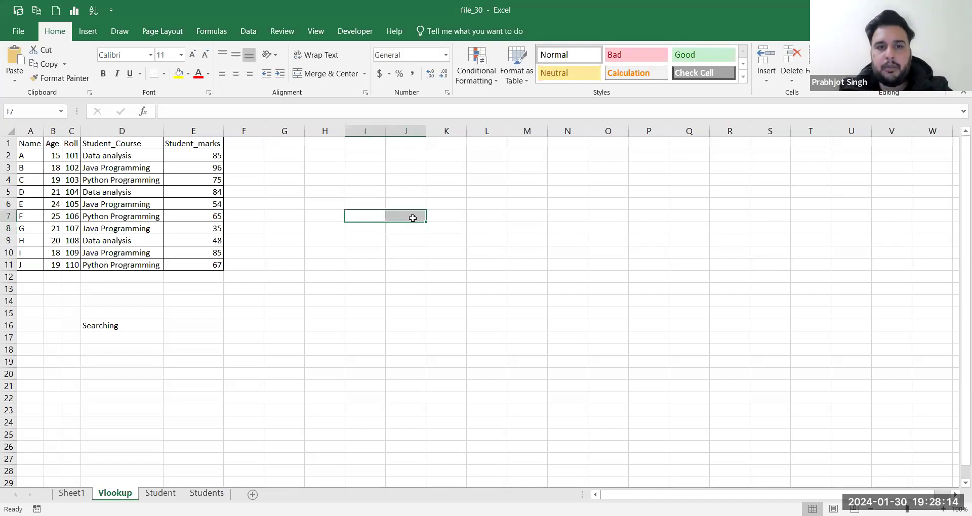
Step: Add headers Name, Roll and Marks in J6:L6
{"action": "key", "text": "Up"}
{"action": "key", "text": "Right"}
{"action": "type", "text": "Name"}
{"action": "key", "text": "Tab"}
{"action": "type", "text": "Roll"}
{"action": "key", "text": "Tab"}
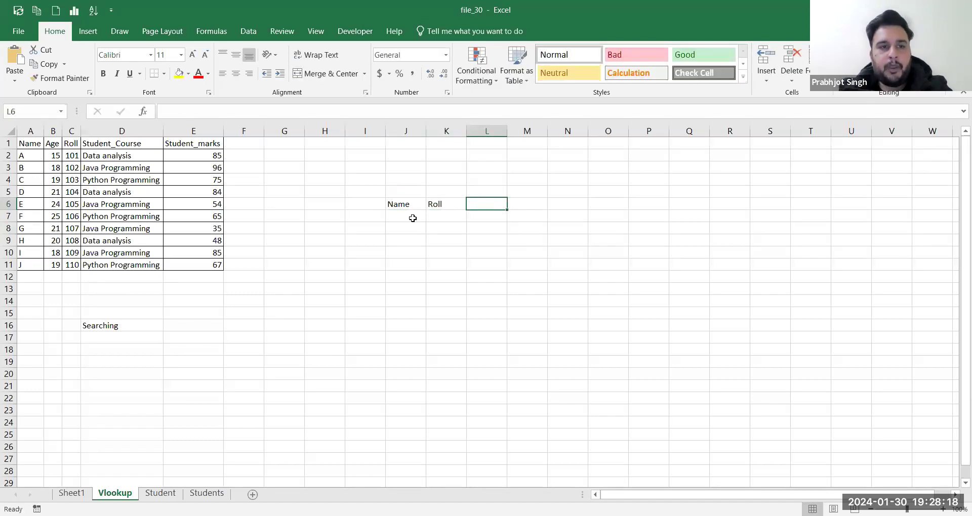
{"action": "type", "text": "Student"}
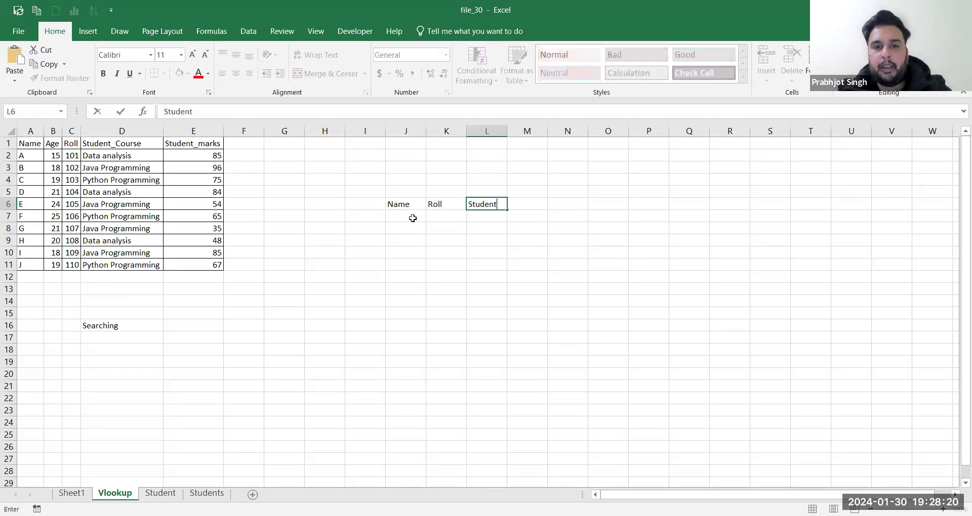
{"action": "key", "text": "BackSpace"}
{"action": "key", "text": "BackSpace"}
{"action": "key", "text": "BackSpace"}
{"action": "key", "text": "BackSpace"}
{"action": "key", "text": "BackSpace"}
{"action": "key", "text": "BackSpace"}
{"action": "key", "text": "BackSpace"}
{"action": "type", "text": "Marks"}
{"action": "key", "text": "Return"}
Step: Enter name D in J7 and roll 104 in K7
{"action": "left_click", "coordinate": [412, 219]}
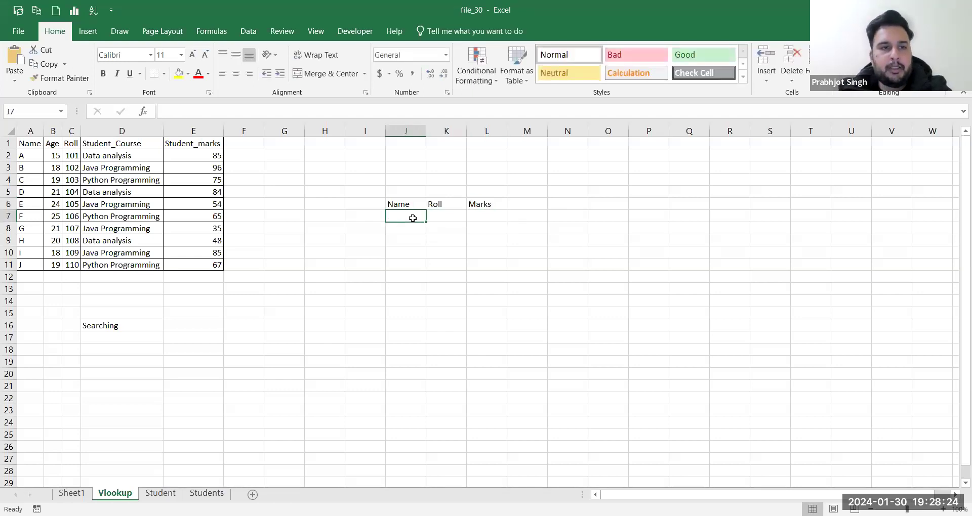
{"action": "type", "text": "D"}
{"action": "key", "text": "Tab"}
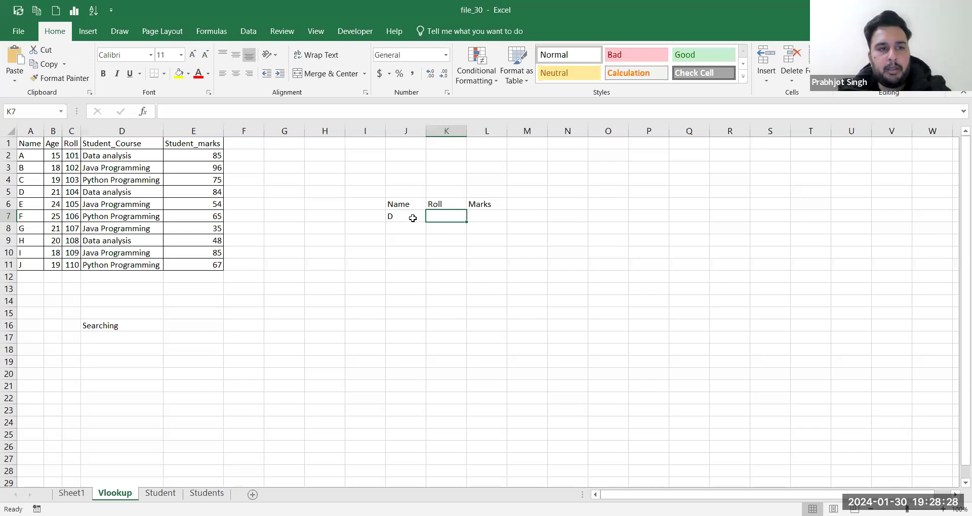
{"action": "type", "text": "104"}
{"action": "key", "text": "Tab"}
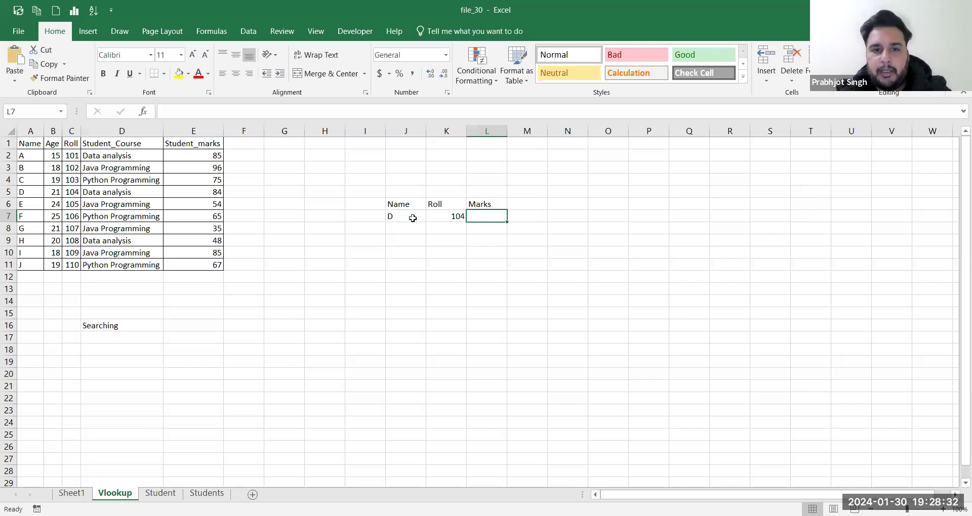
{"action": "key", "text": "alt+Tab"}
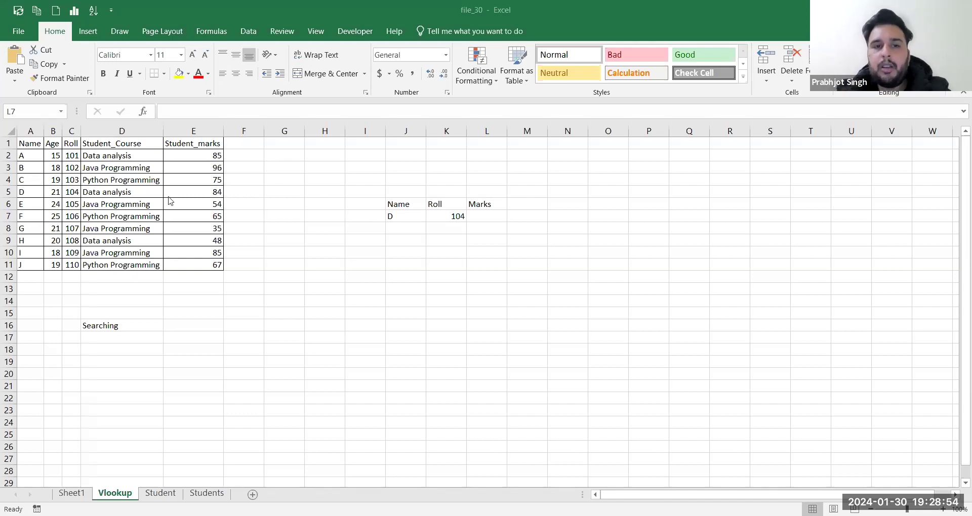
Step: Re-enter D in J7 beside roll 104 after reviewing the table header
{"action": "left_click", "coordinate": [28, 139]}
{"action": "left_click_drag", "start_coordinate": [28, 139], "coordinate": [245, 156]}
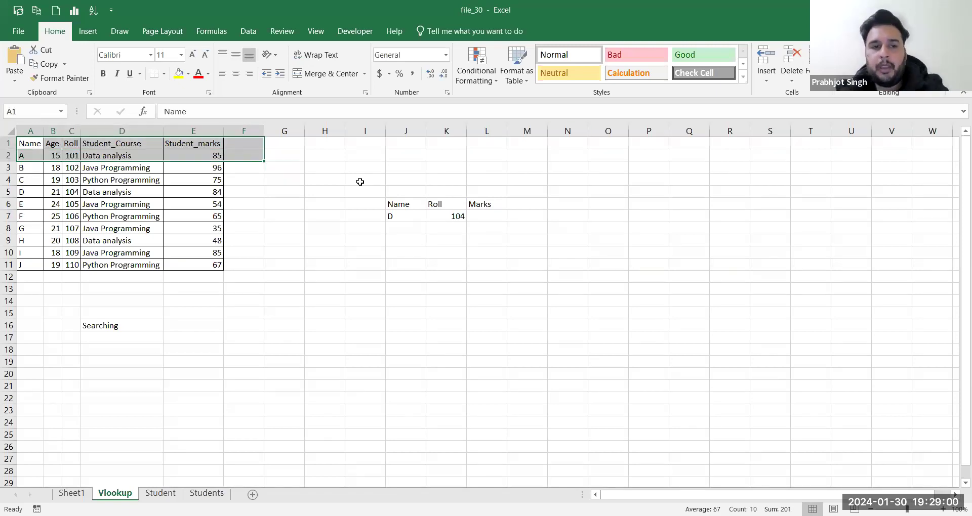
{"action": "left_click", "coordinate": [449, 217]}
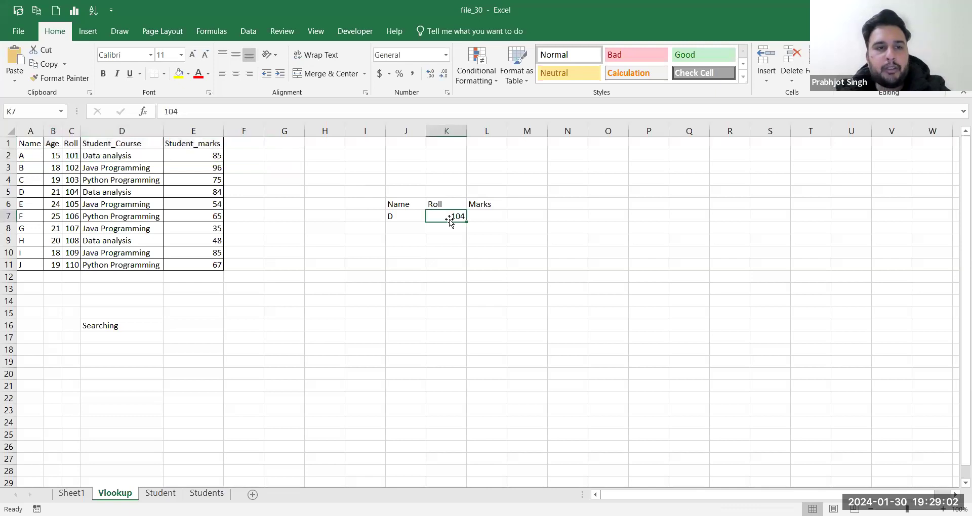
{"action": "left_click", "coordinate": [391, 217]}
{"action": "type", "text": "D"}
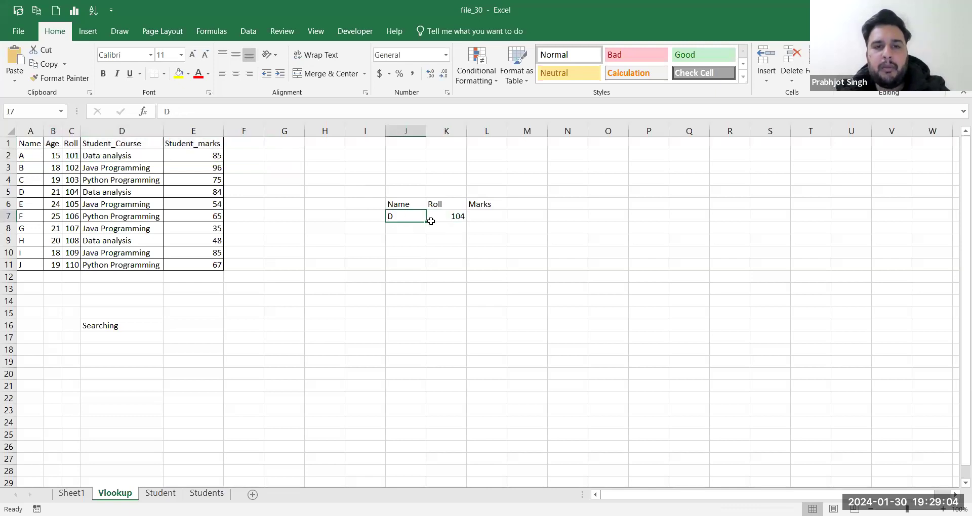
{"action": "left_click", "coordinate": [438, 219]}
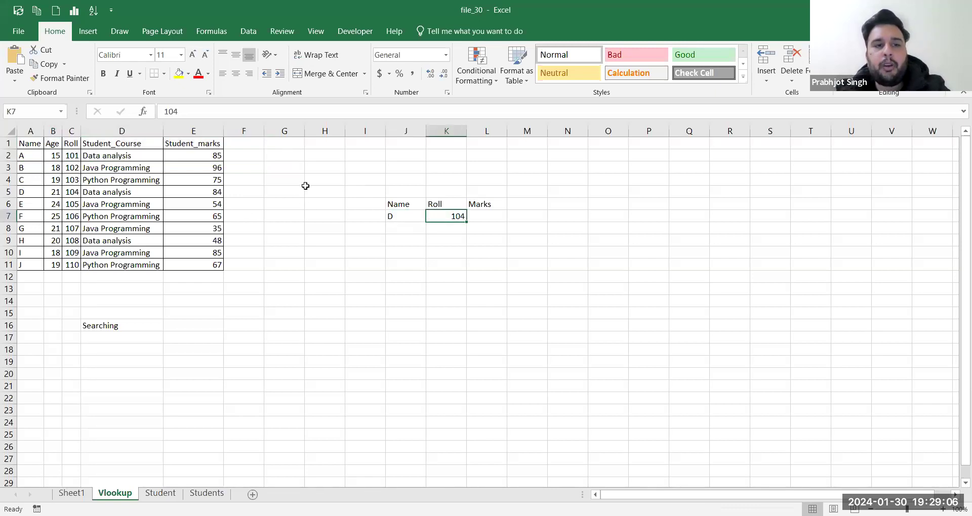
{"action": "key", "text": "alt+Tab"}
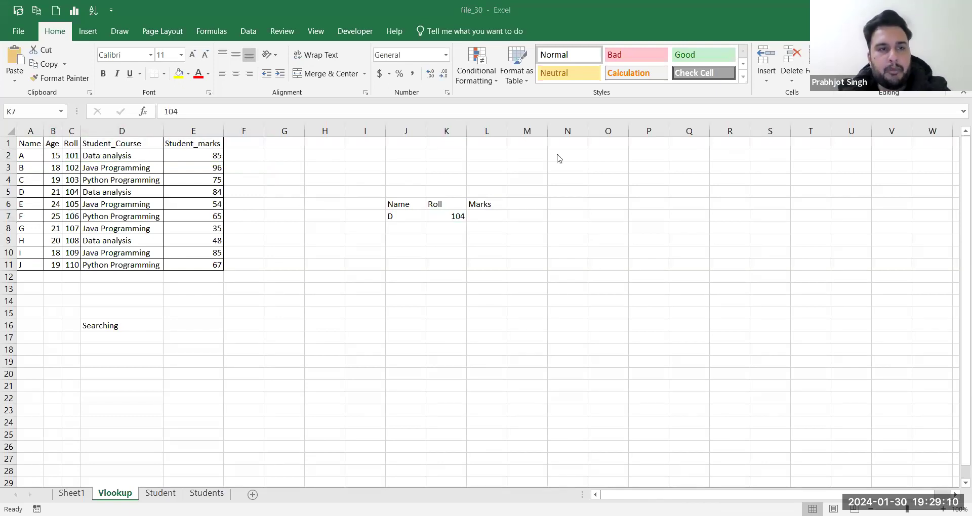
Step: Copy students E to H (A6:C9) into the lookup area at J8
{"action": "left_click", "coordinate": [211, 194]}
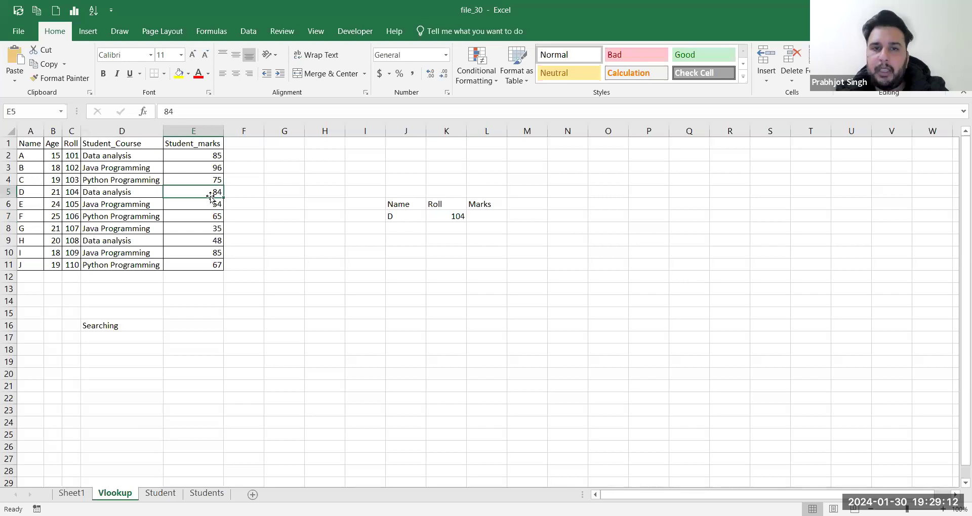
{"action": "key", "text": "alt+Tab"}
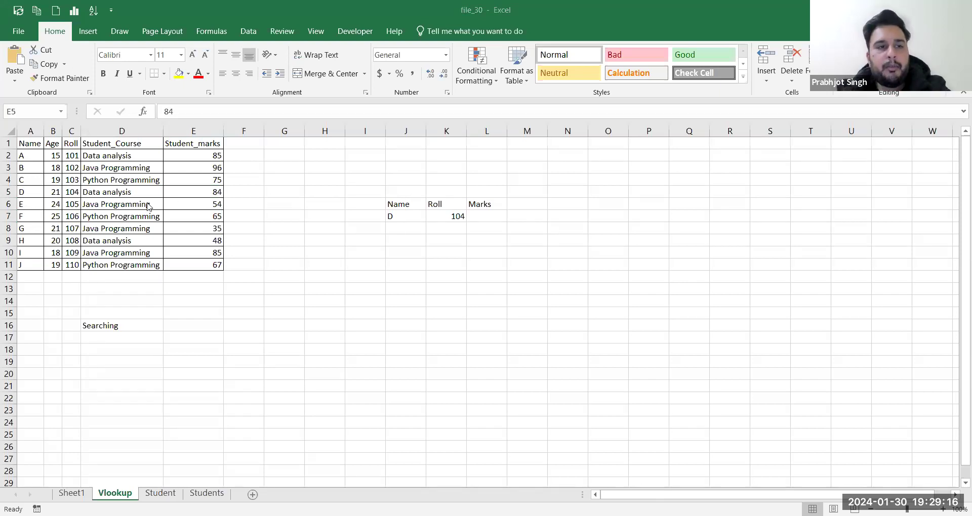
{"action": "left_click_drag", "start_coordinate": [25, 203], "coordinate": [69, 238]}
{"action": "key", "text": "ctrl+c"}
{"action": "left_click", "coordinate": [393, 228]}
{"action": "key", "text": "ctrl+v"}
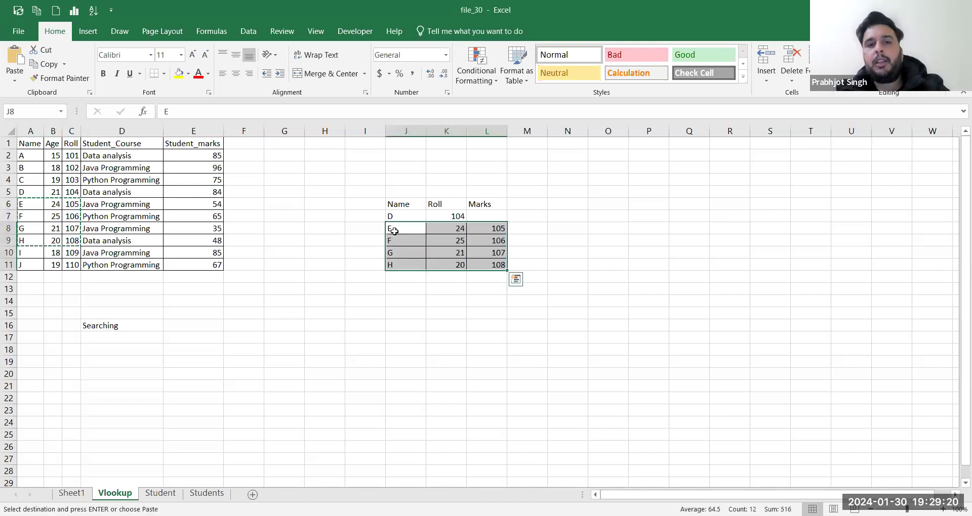
Step: Move rolls 105–108 into K8:K11 over the ages, leaving Marks empty
{"action": "left_click_drag", "start_coordinate": [497, 228], "coordinate": [512, 264]}
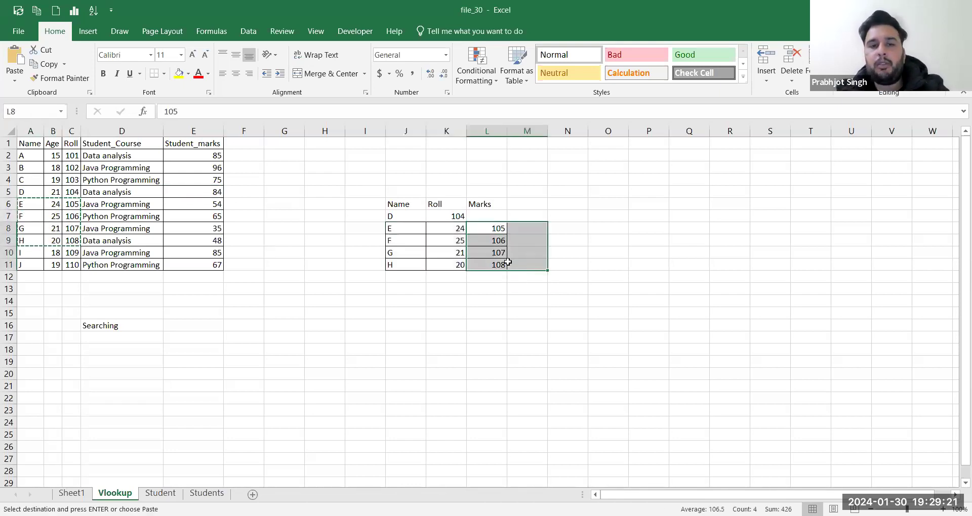
{"action": "key", "text": "ctrl+x"}
{"action": "left_click", "coordinate": [447, 230]}
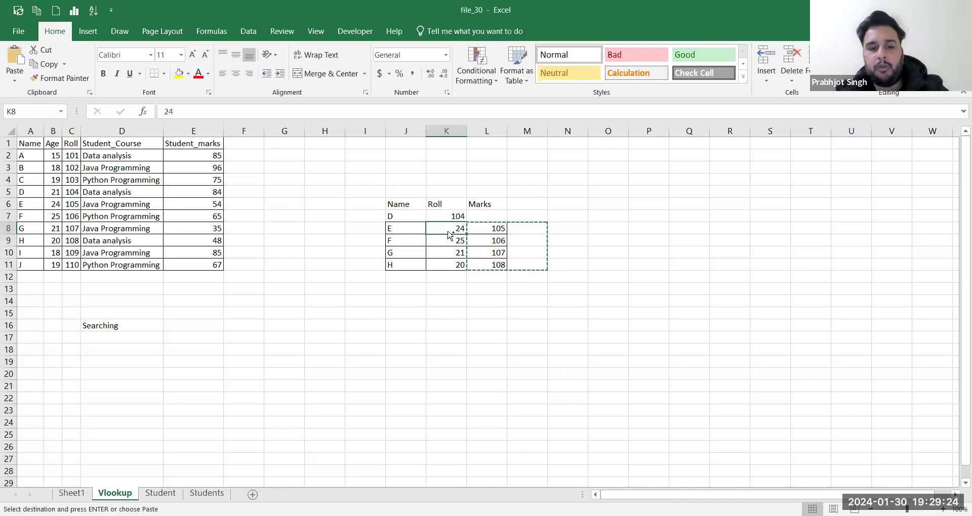
{"action": "key", "text": "ctrl+v"}
{"action": "left_click", "coordinate": [510, 234]}
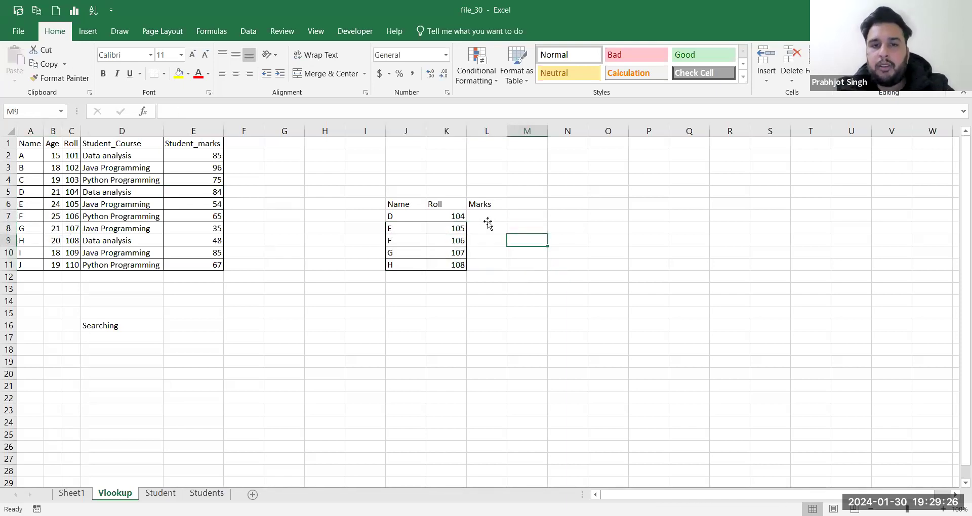
{"action": "left_click", "coordinate": [488, 222]}
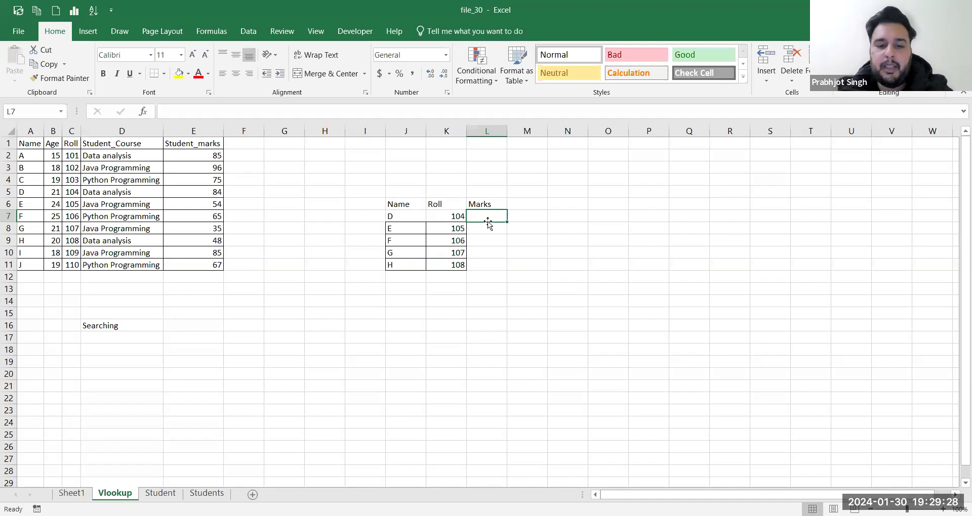
Step: Start a VLOOKUP in L7 using K7 as lookup value and L6:M9 as range
{"action": "type", "text": "=vl"}
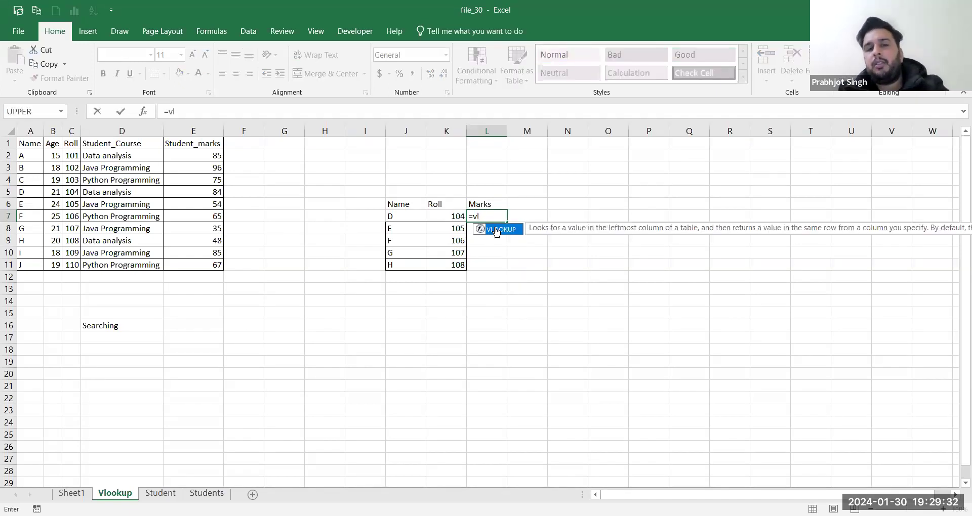
{"action": "double_click", "coordinate": [496, 230]}
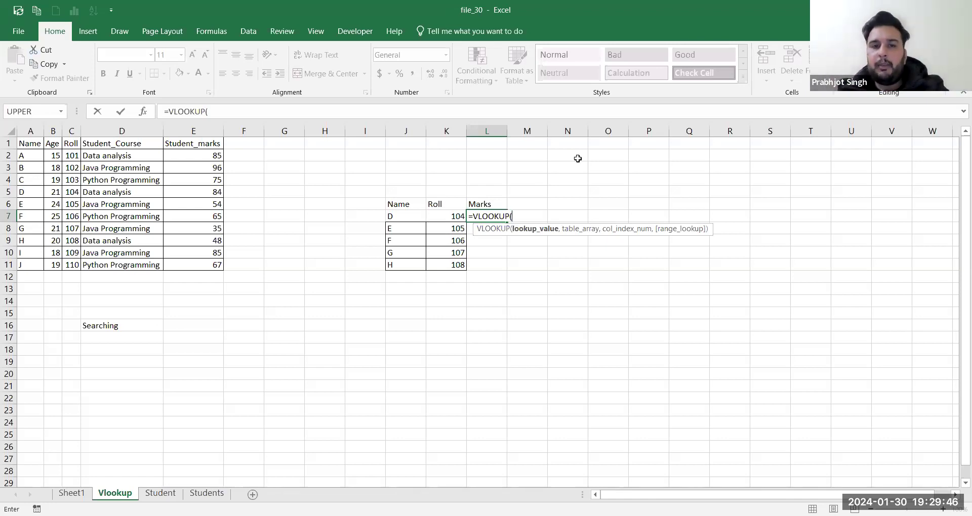
{"action": "left_click", "coordinate": [505, 217]}
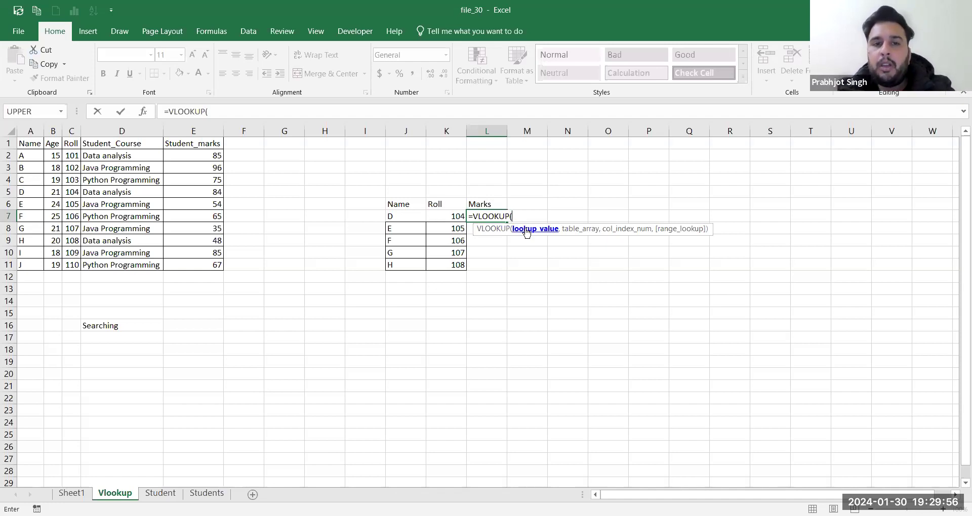
{"action": "left_click", "coordinate": [457, 214]}
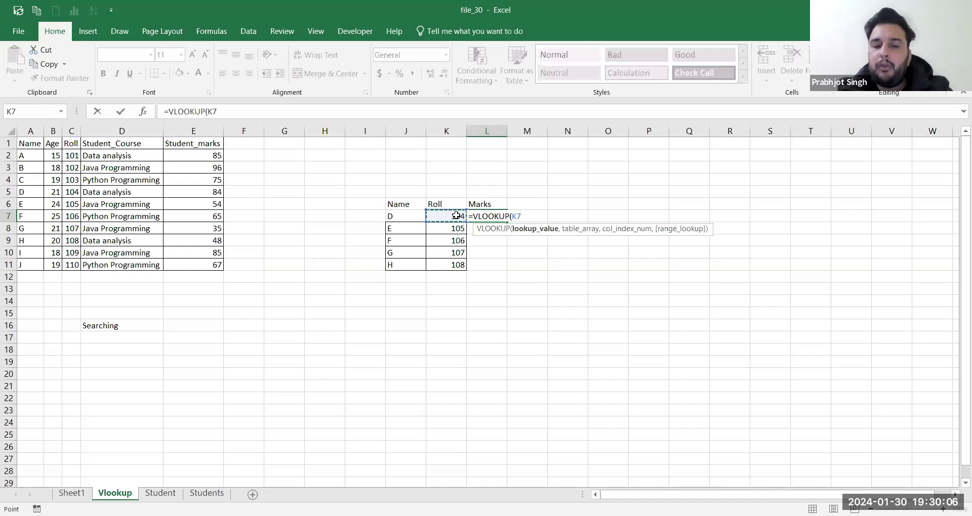
{"action": "type", "text": ","}
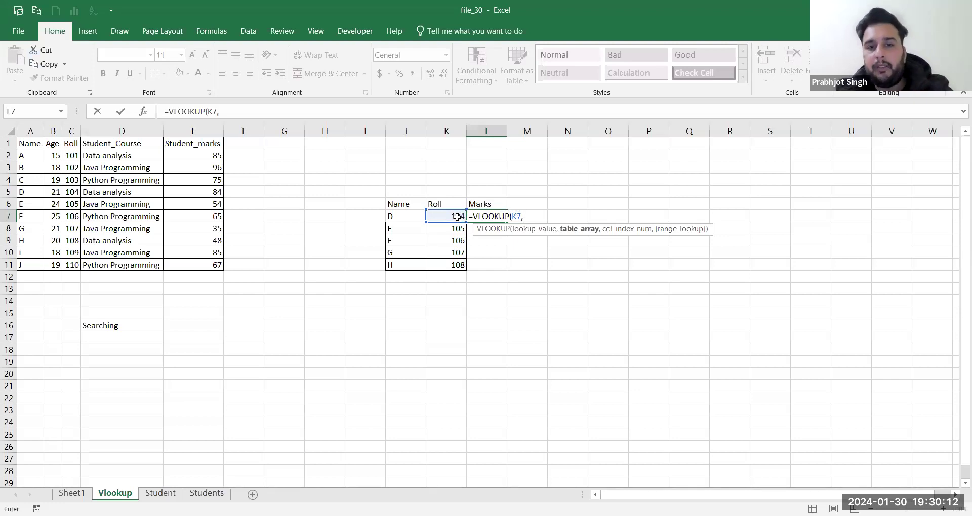
{"action": "left_click_drag", "start_coordinate": [478, 205], "coordinate": [514, 238]}
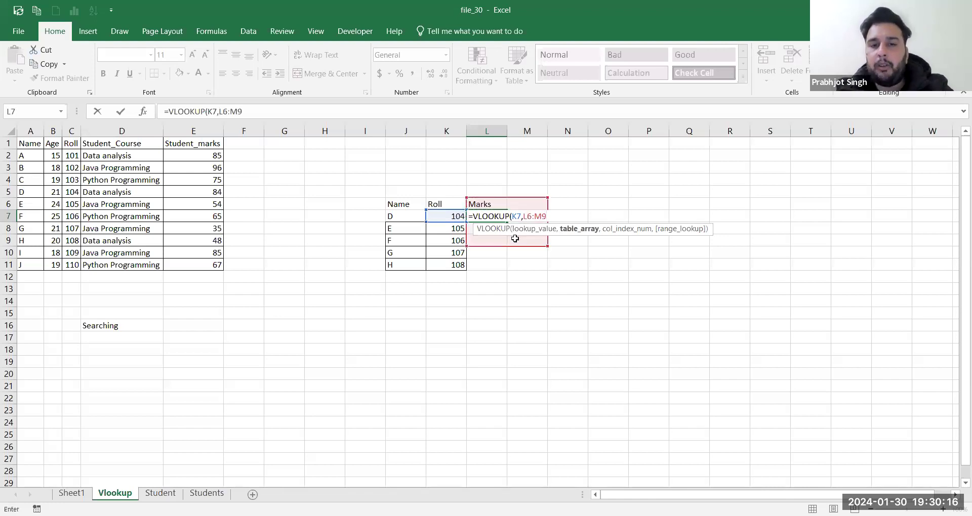
Step: Commit the incomplete VLOOKUP in L7, dismiss the warning, and clear the cell
{"action": "key", "text": "Return"}
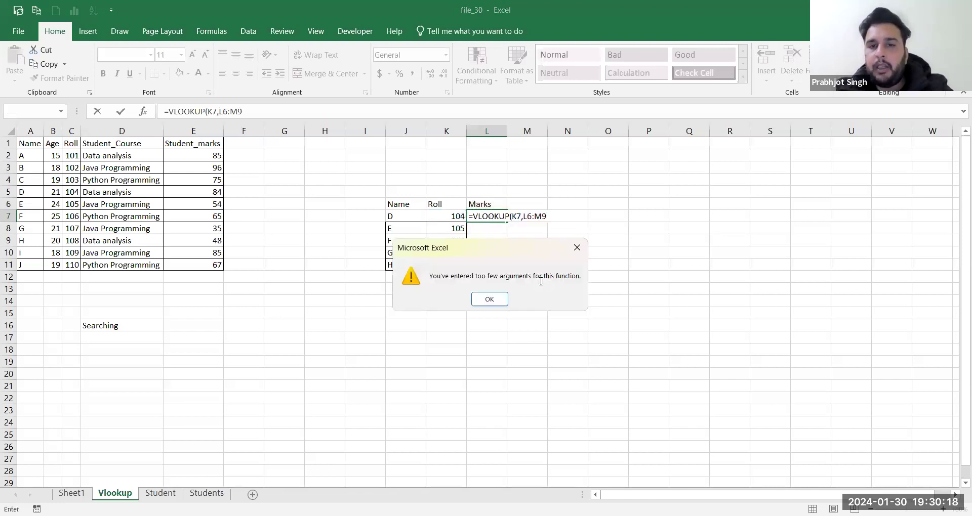
{"action": "key", "text": "Return"}
{"action": "key", "text": "shift+Home"}
{"action": "key", "text": "BackSpace"}
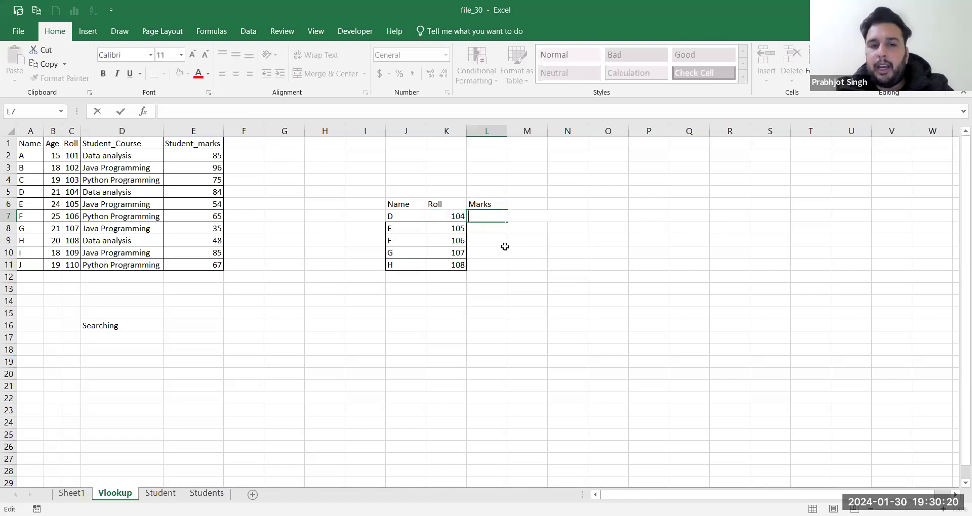
Step: Move the Name/Roll/Marks table from J6:L11 to start at H3
{"action": "left_click_drag", "start_coordinate": [391, 202], "coordinate": [507, 267]}
{"action": "key", "text": "ctrl+x"}
{"action": "left_click", "coordinate": [311, 166]}
{"action": "key", "text": "ctrl+v"}
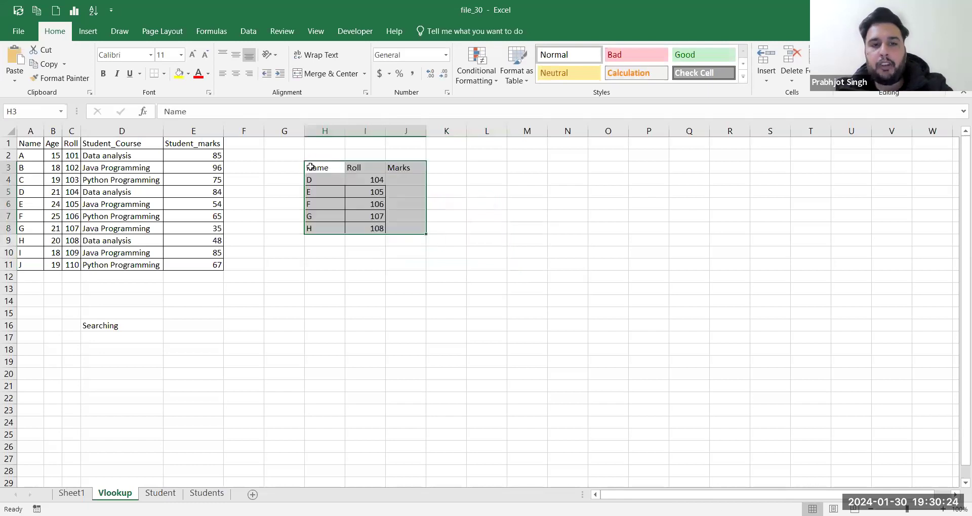
Step: Begin a VLOOKUP formula in J4 under Marks
{"action": "left_click", "coordinate": [399, 181]}
{"action": "type", "text": "="}
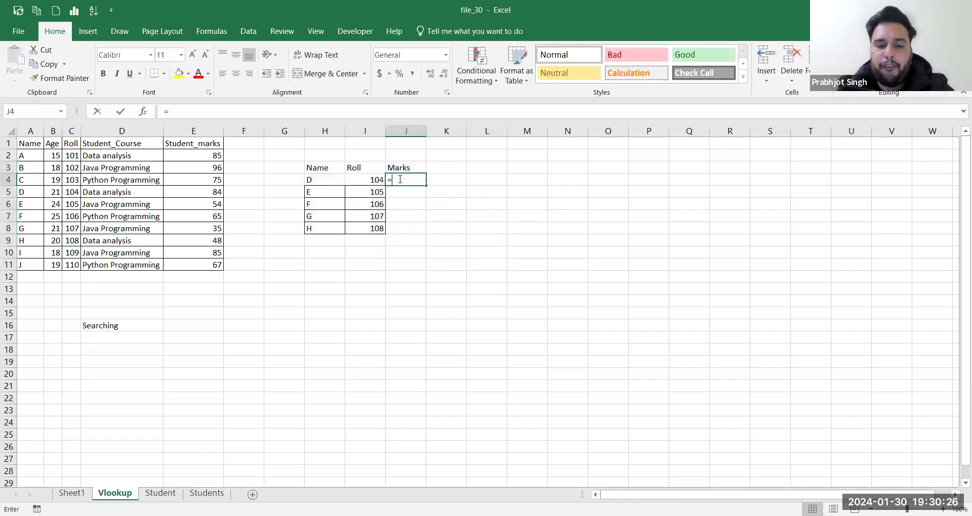
{"action": "type", "text": "vl"}
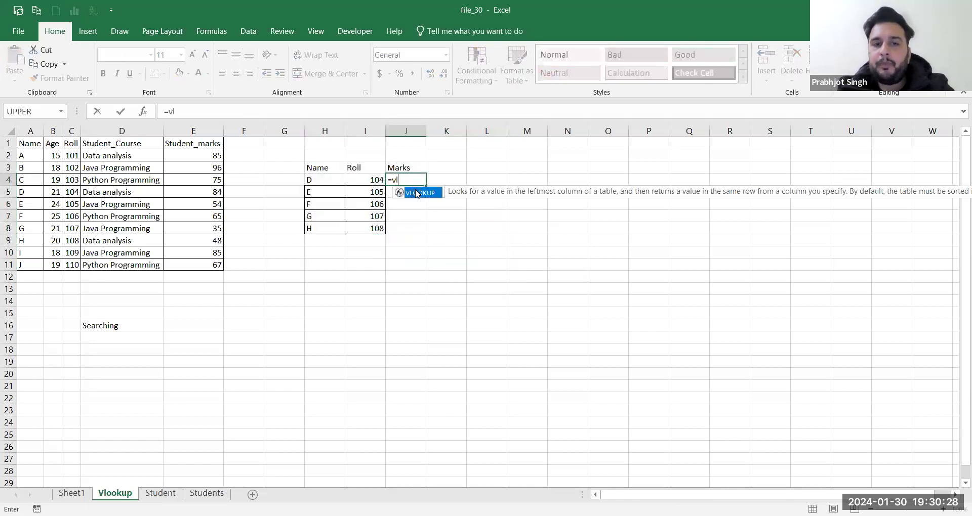
{"action": "double_click", "coordinate": [416, 193]}
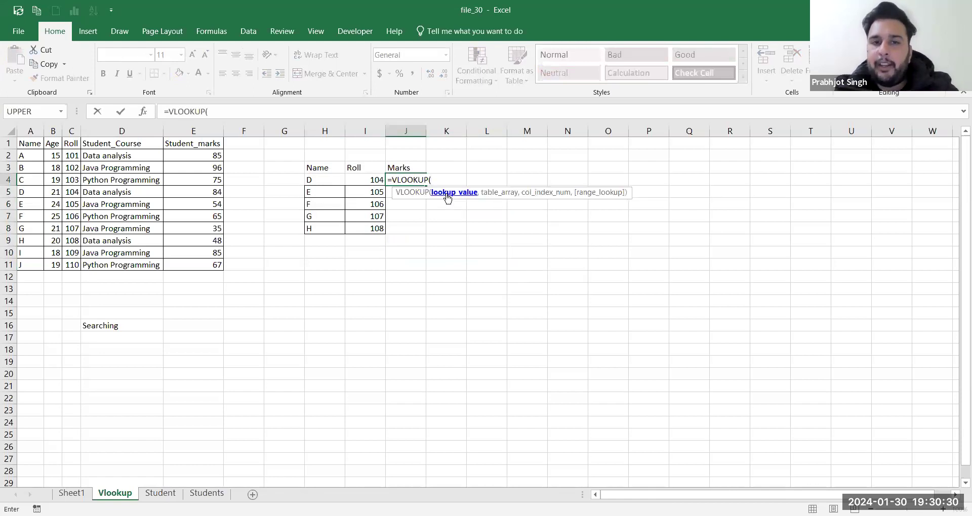
Step: Use roll I4 as J4's VLOOKUP lookup value, then start marking the student table
{"action": "left_click", "coordinate": [371, 180]}
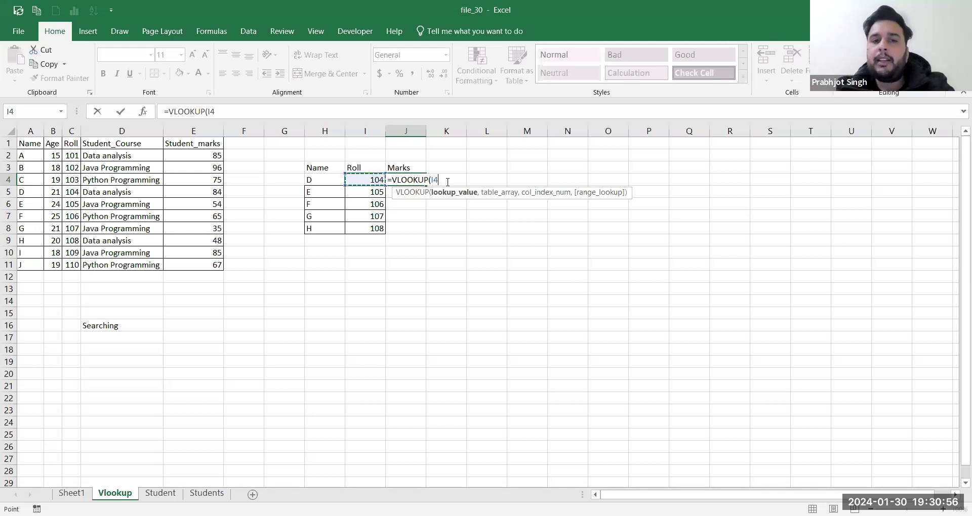
{"action": "type", "text": ","}
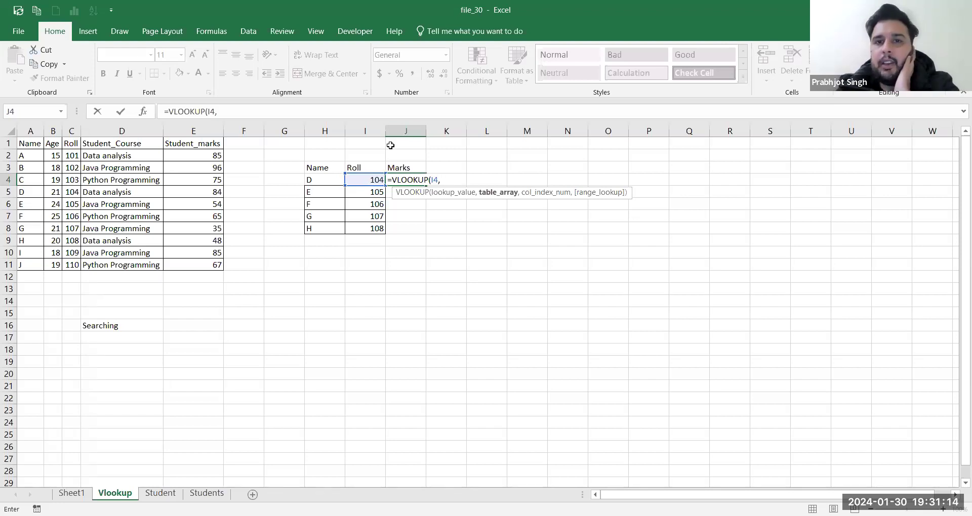
{"action": "key", "text": "alt+Tab"}
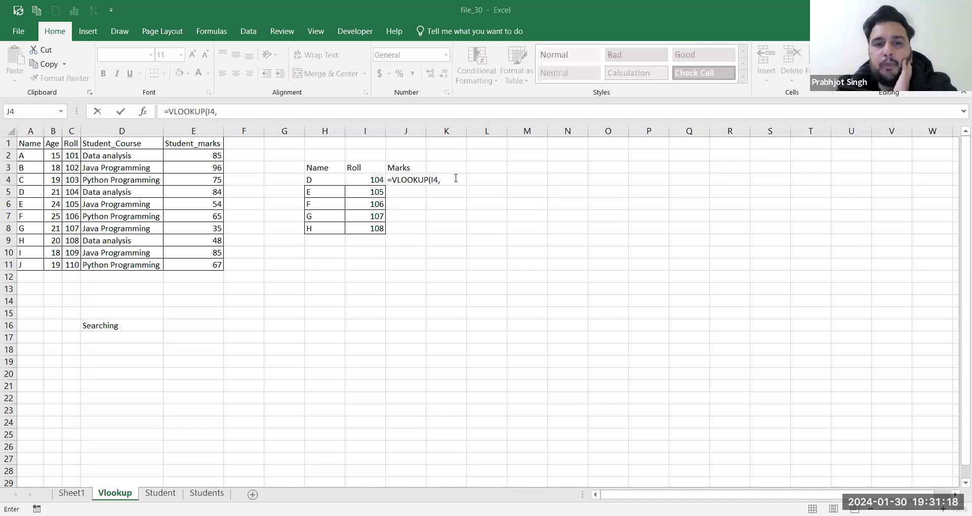
{"action": "left_click", "coordinate": [440, 181]}
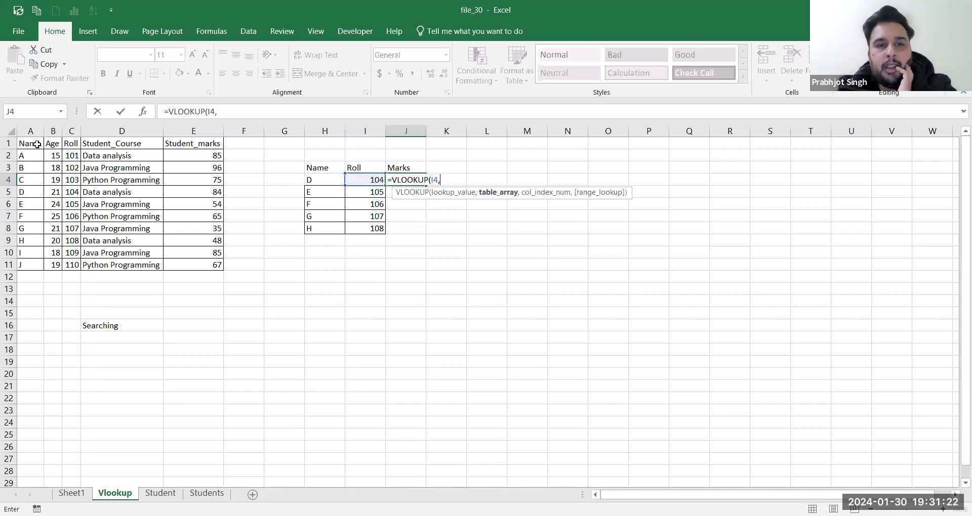
{"action": "left_click_drag", "start_coordinate": [37, 144], "coordinate": [184, 264]}
Step: Set C1:E11 as the VLOOKUP table range, deleting the accidental duplicate range
{"action": "left_click", "coordinate": [71, 143]}
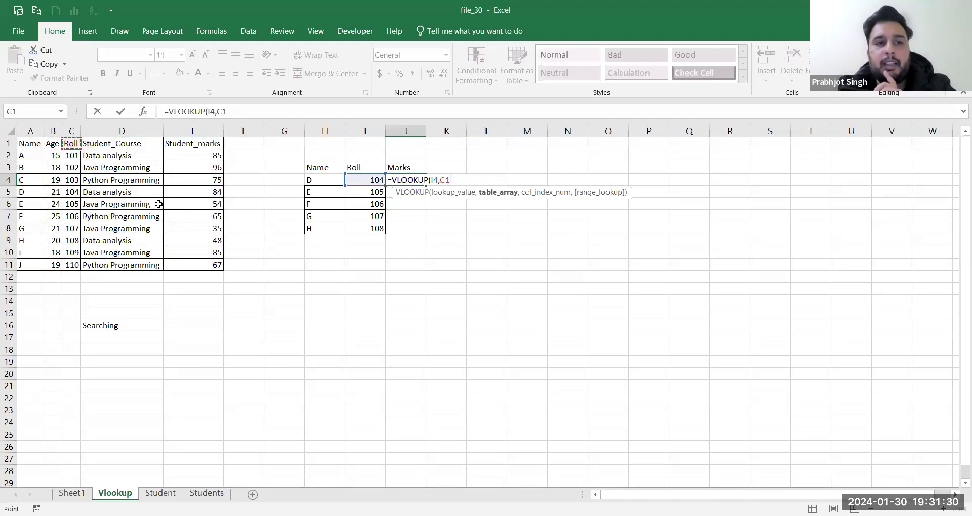
{"action": "left_click", "coordinate": [198, 265], "text": "shift"}
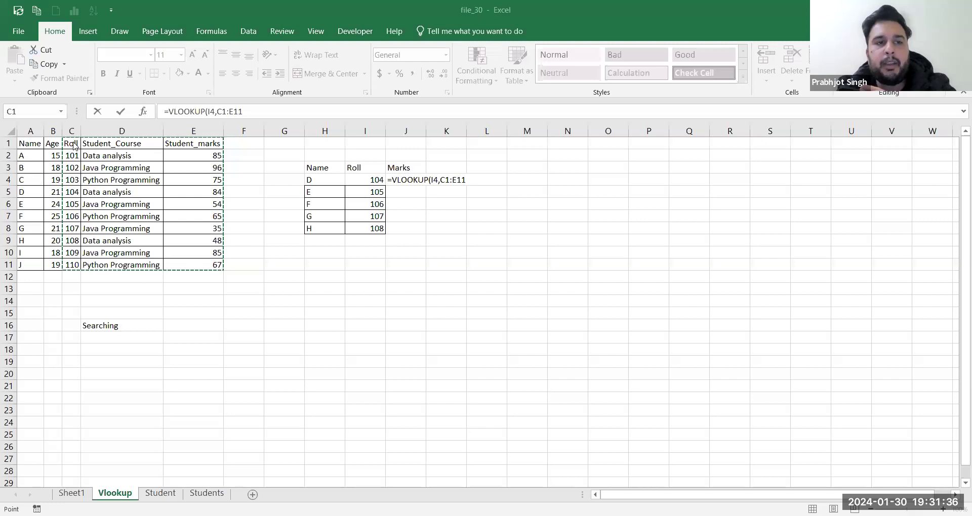
{"action": "left_click", "coordinate": [217, 240]}
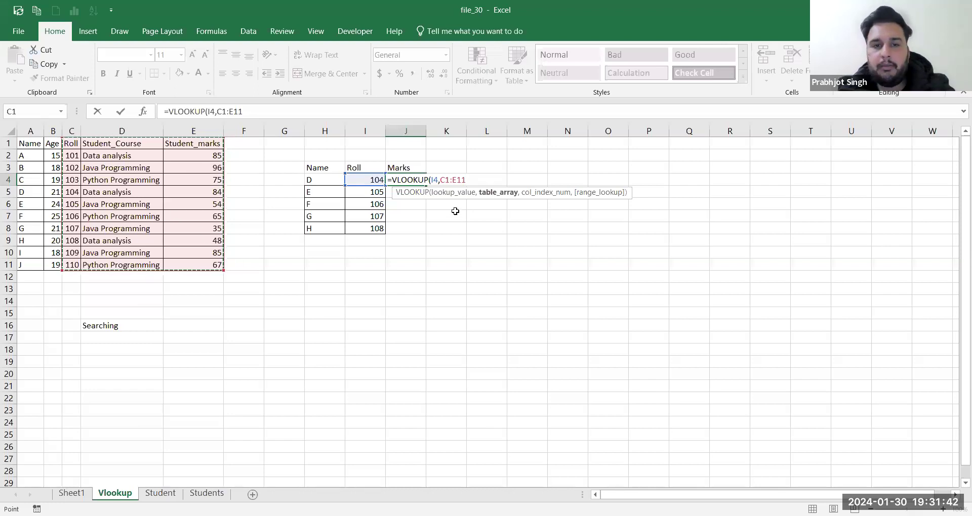
{"action": "type", "text": ","}
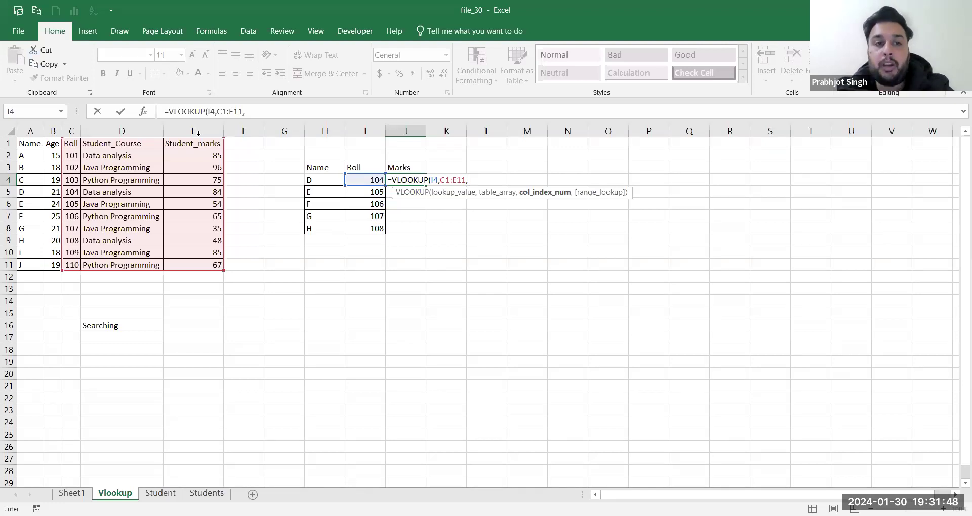
{"action": "left_click", "coordinate": [71, 144]}
{"action": "left_click", "coordinate": [215, 264], "text": "shift"}
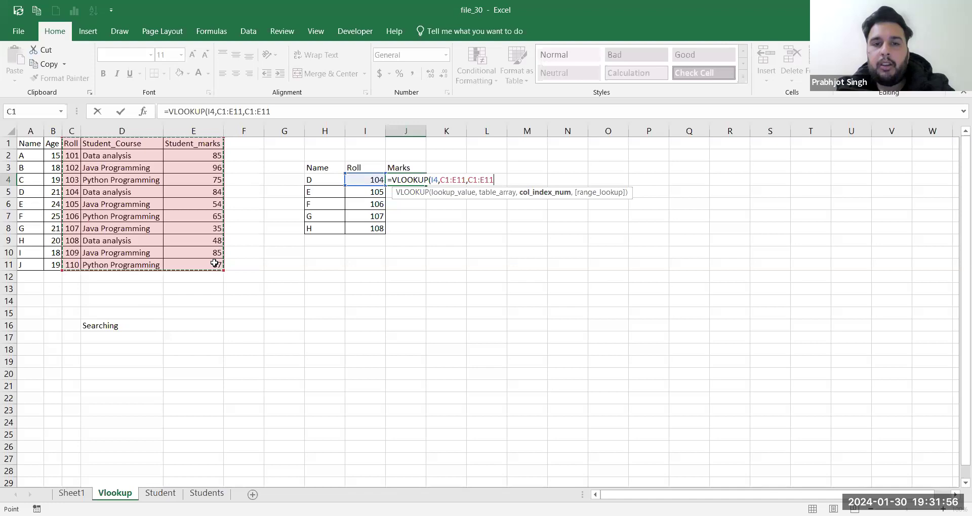
{"action": "key", "text": "BackSpace"}
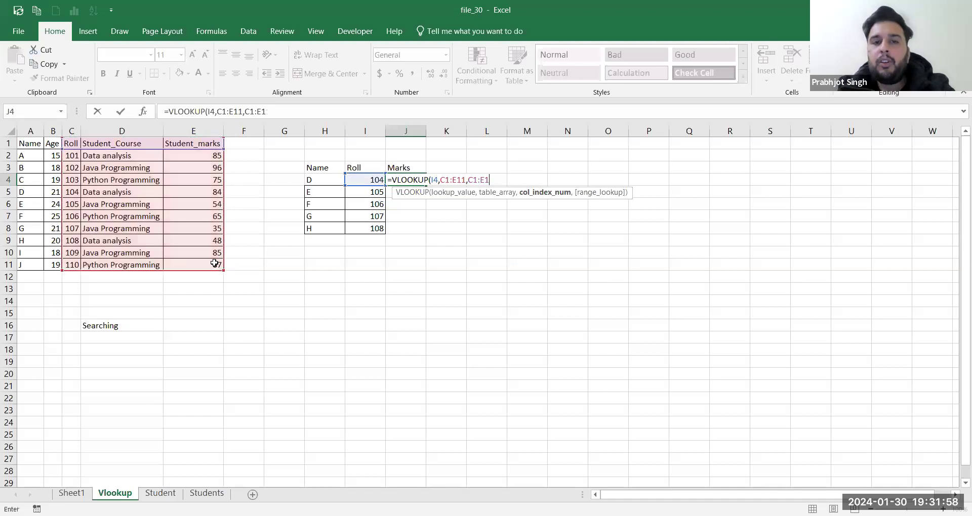
{"action": "key", "text": "BackSpace"}
{"action": "key", "text": "BackSpace"}
{"action": "key", "text": "BackSpace"}
{"action": "key", "text": "BackSpace"}
{"action": "key", "text": "BackSpace"}
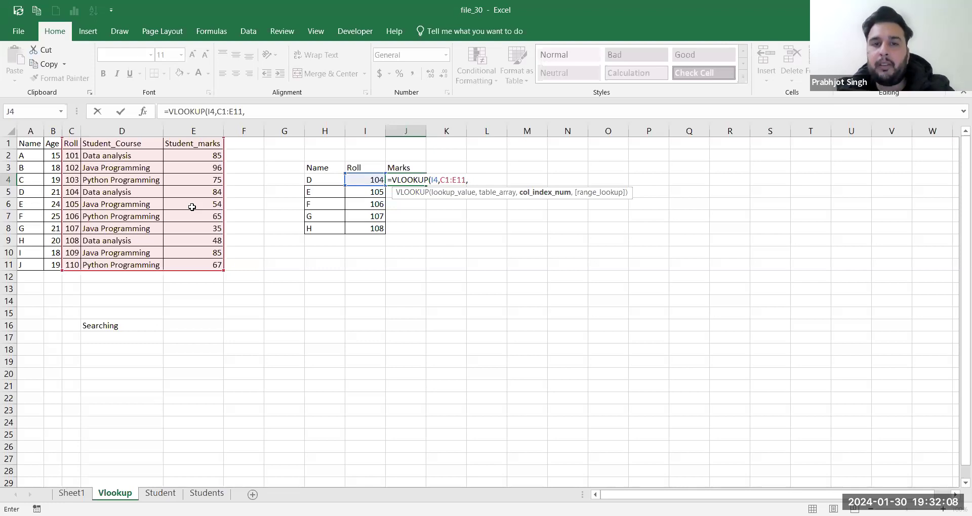
Step: Add column index 3 and FALSE exact match, closing J4's VLOOKUP formula
{"action": "type", "text": "3"}
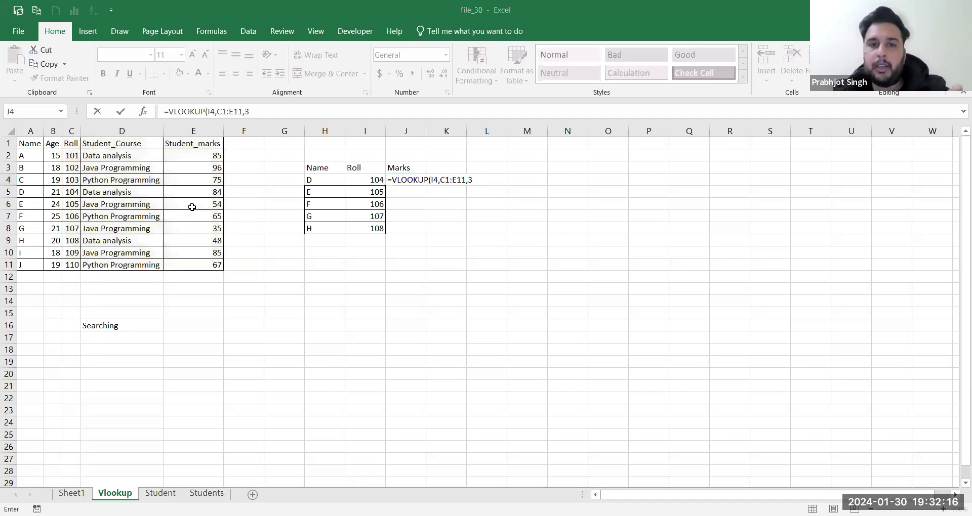
{"action": "left_click", "coordinate": [479, 179]}
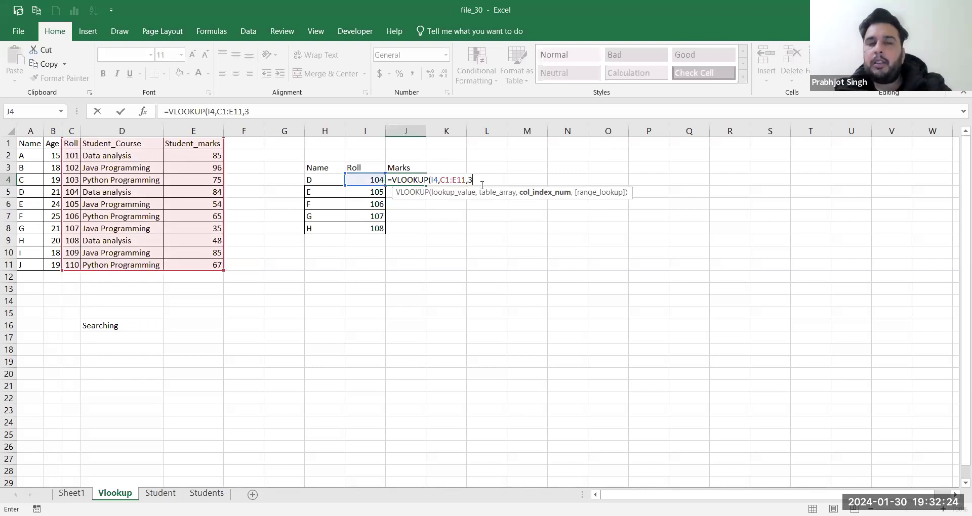
{"action": "type", "text": ","}
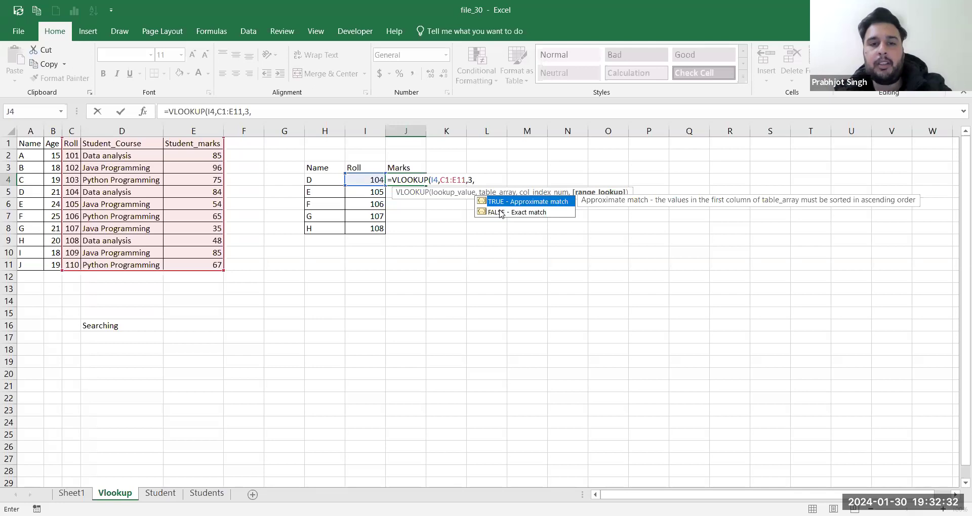
{"action": "left_click", "coordinate": [500, 212]}
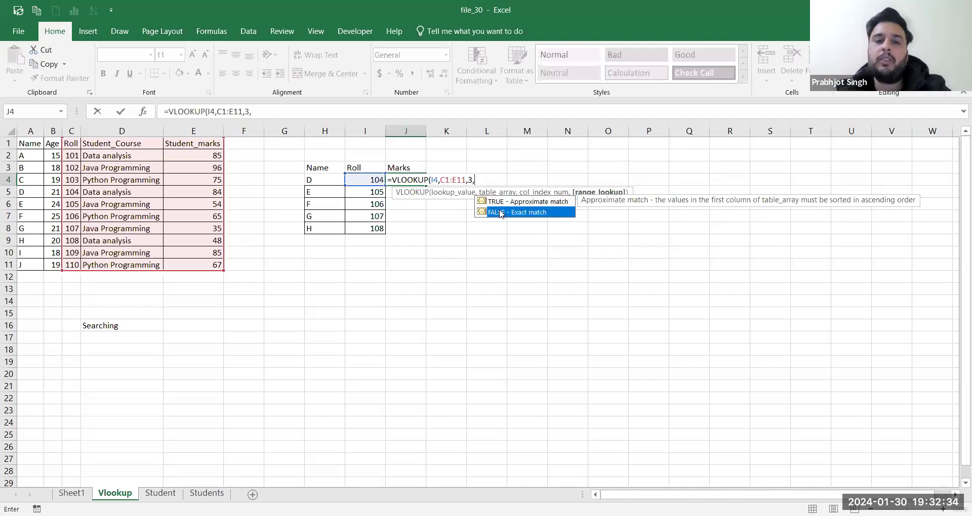
{"action": "double_click", "coordinate": [499, 211]}
{"action": "type", "text": ")"}
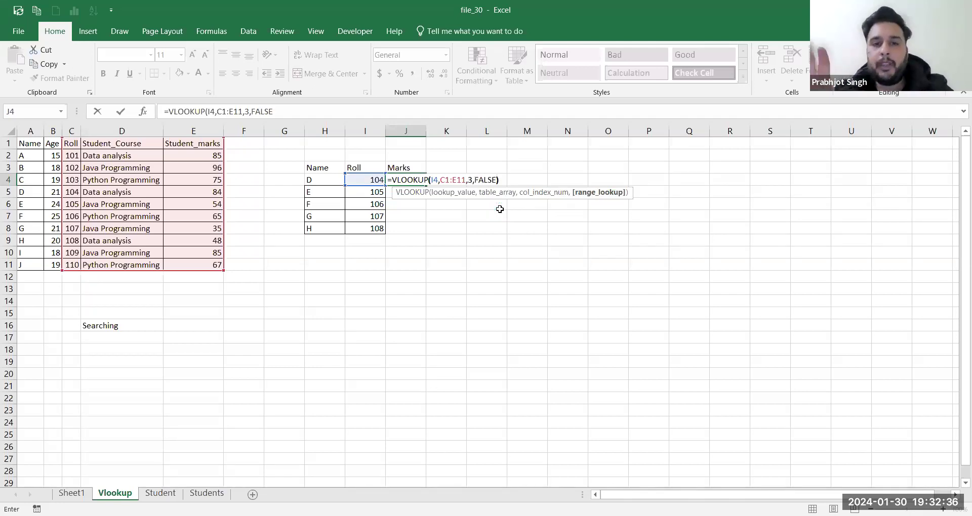
Step: Review the formula arguments, commit J4 to show 84, and clear J5's stray backslash
{"action": "left_click", "coordinate": [438, 181]}
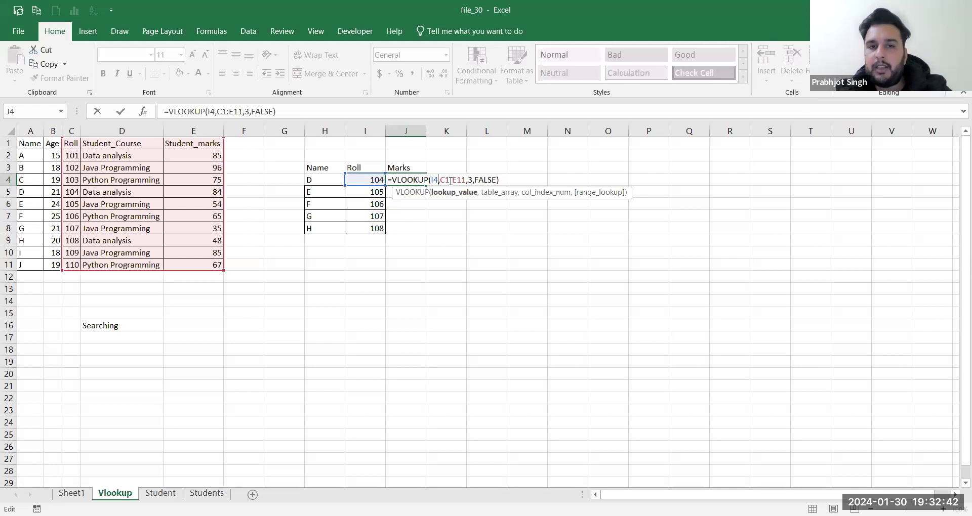
{"action": "left_click_drag", "start_coordinate": [466, 179], "coordinate": [440, 179]}
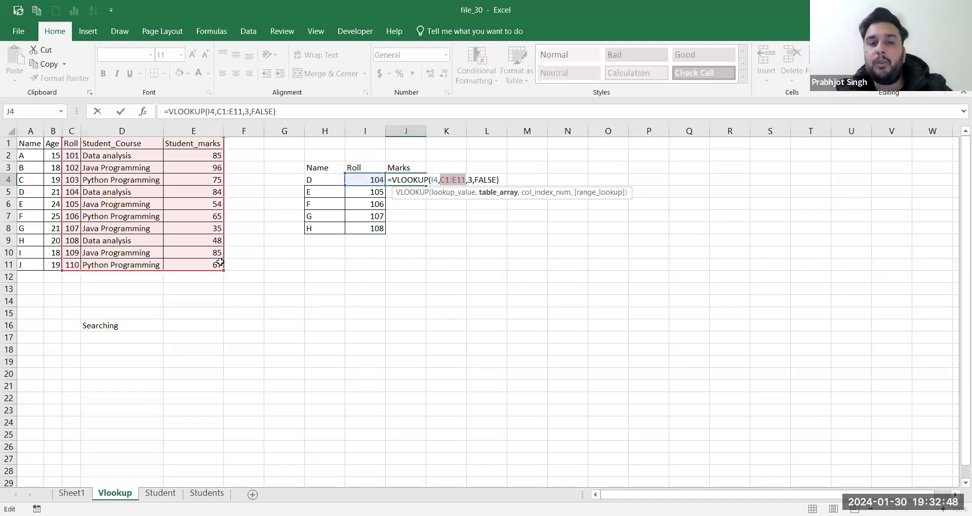
{"action": "left_click", "coordinate": [473, 181]}
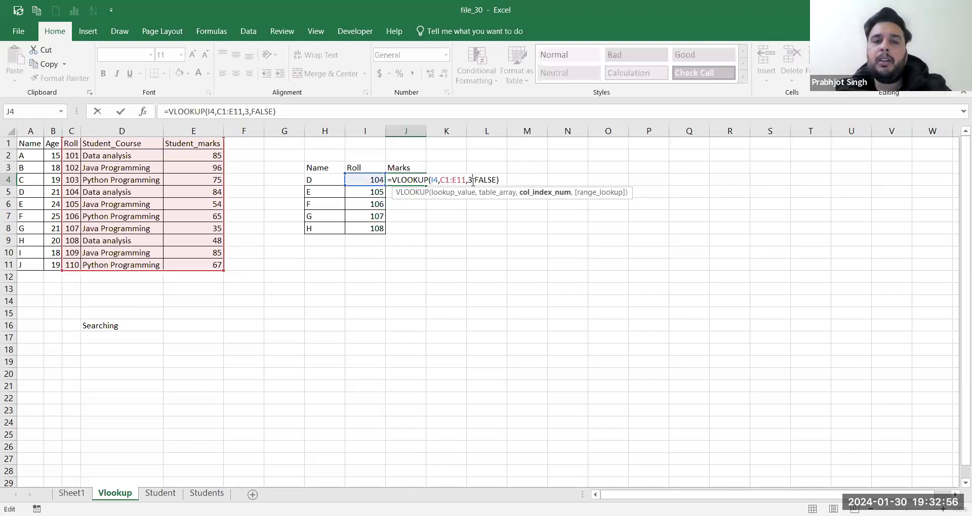
{"action": "left_click", "coordinate": [493, 181]}
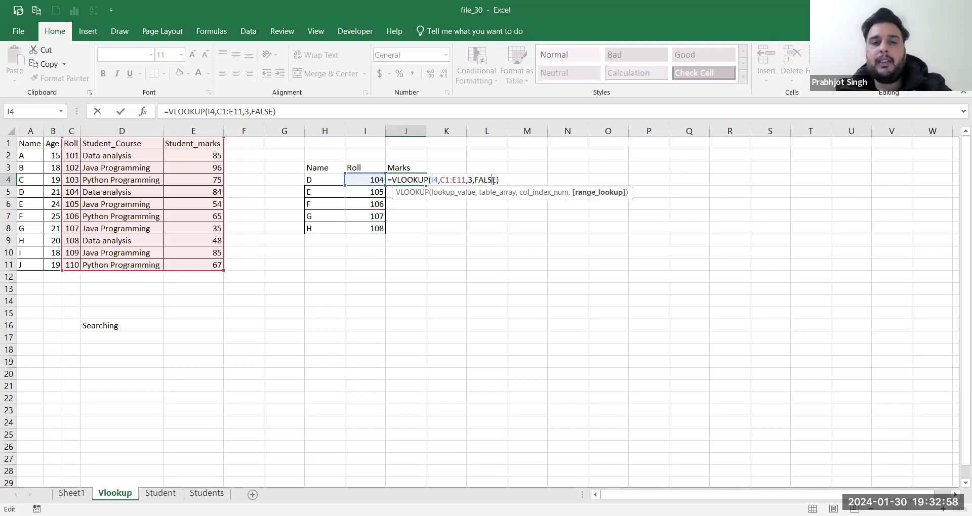
{"action": "key", "text": "Return"}
{"action": "type", "text": "\\"}
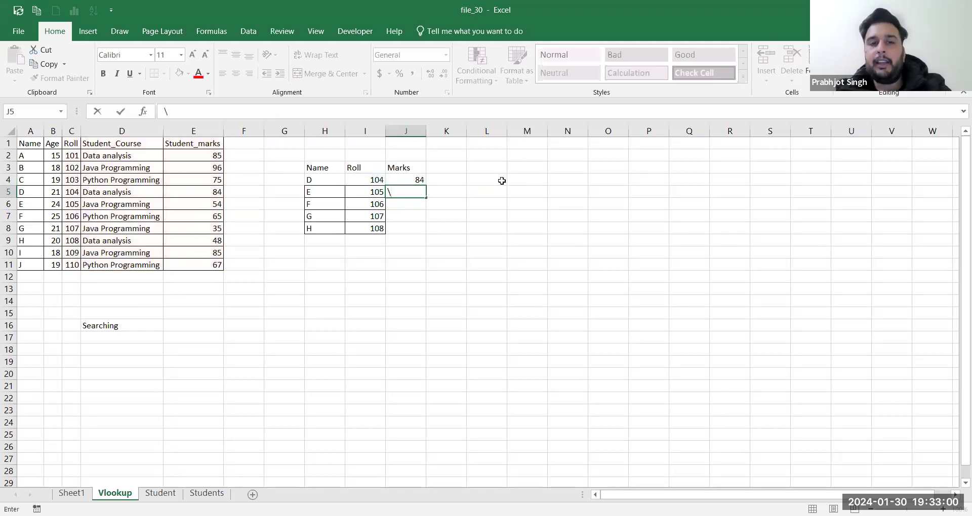
{"action": "key", "text": "BackSpace"}
Step: Review roll 104 in I4 and J4's lookup, then delete J4's VLOOKUP formula
{"action": "left_click", "coordinate": [410, 178]}
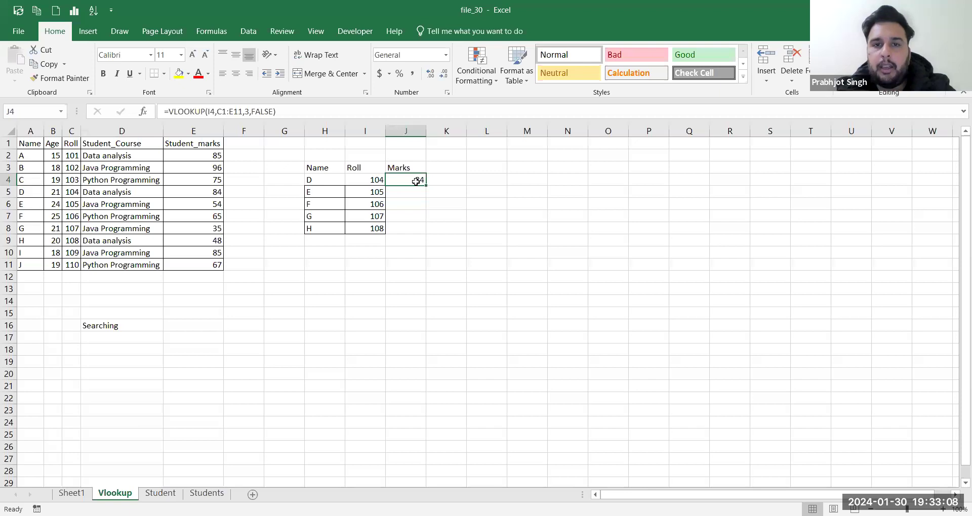
{"action": "left_click", "coordinate": [375, 181]}
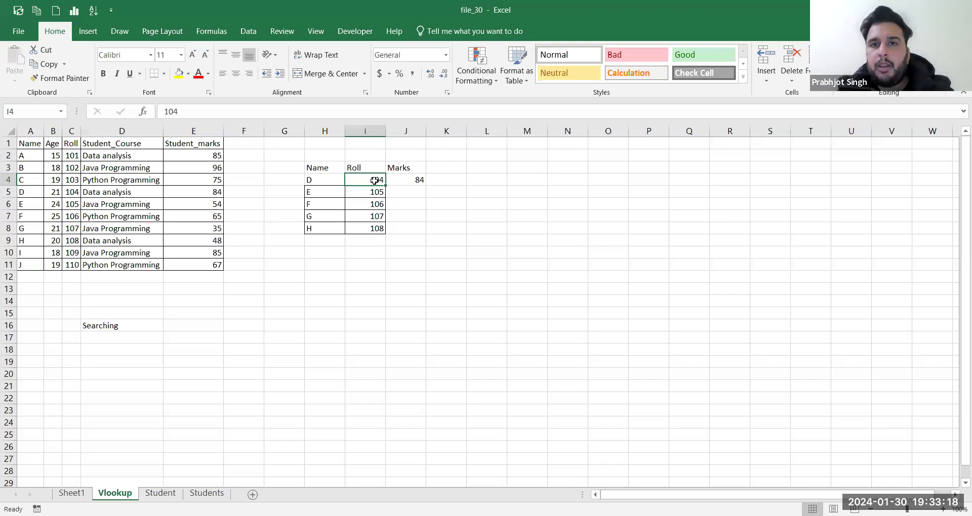
{"action": "left_click", "coordinate": [563, 162]}
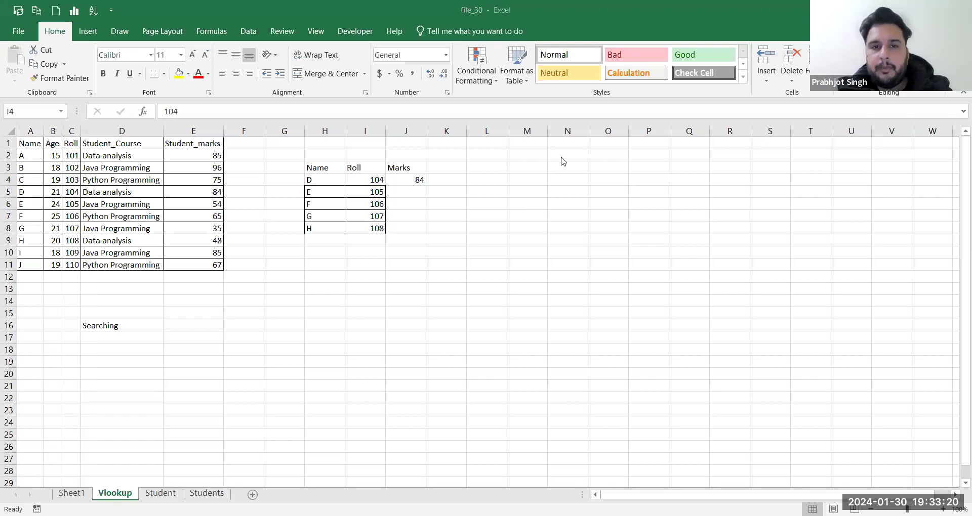
{"action": "left_click", "coordinate": [418, 179]}
{"action": "left_click", "coordinate": [418, 180]}
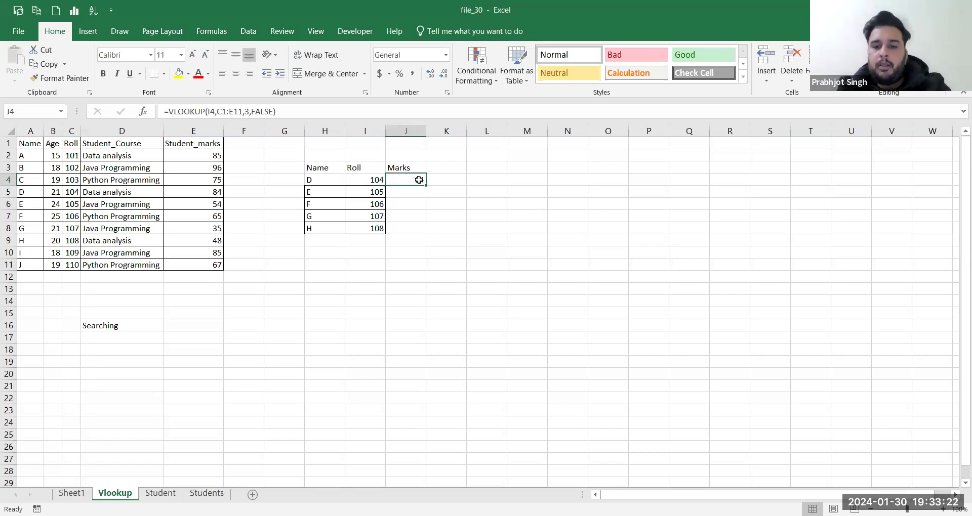
{"action": "key", "text": "Delete"}
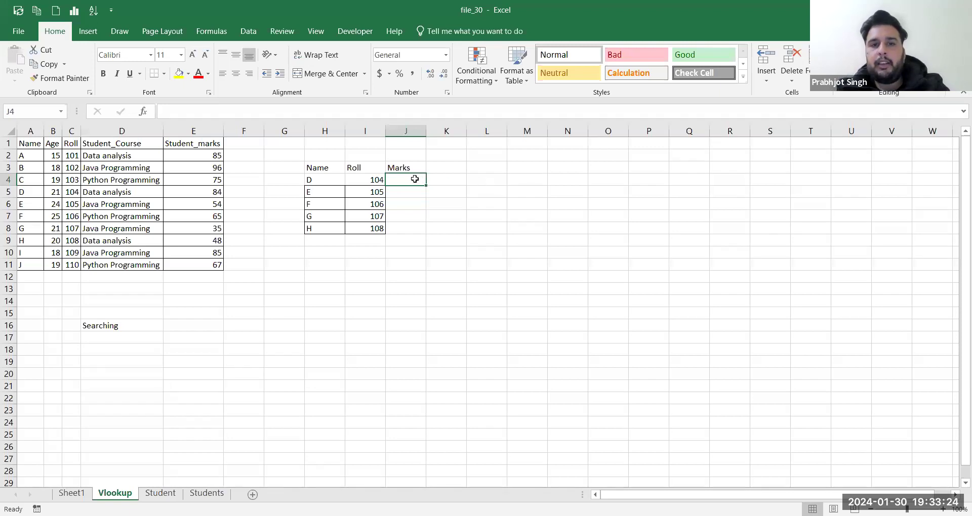
Step: Start J4's formula as =VLOOKUP(I4,C1:E11, using roll I4 and the student table
{"action": "type", "text": "="}
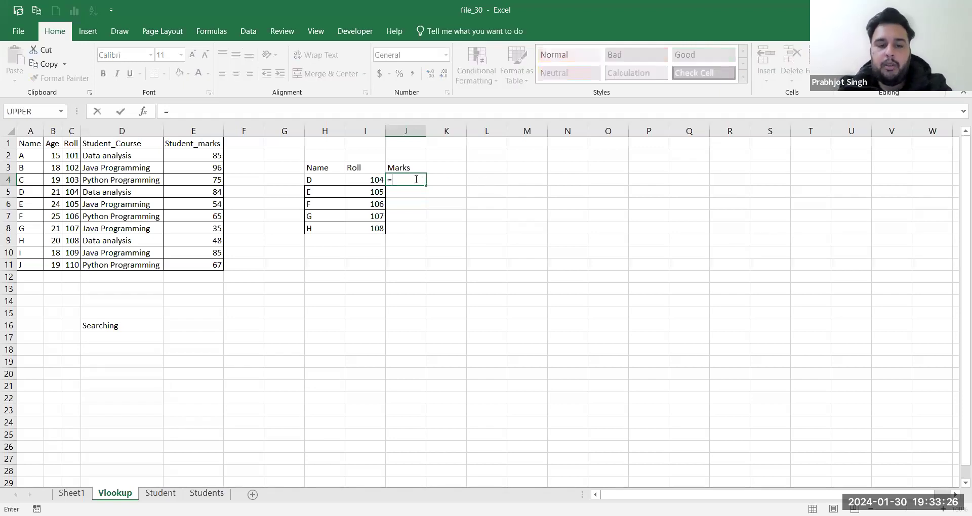
{"action": "type", "text": "vloo"}
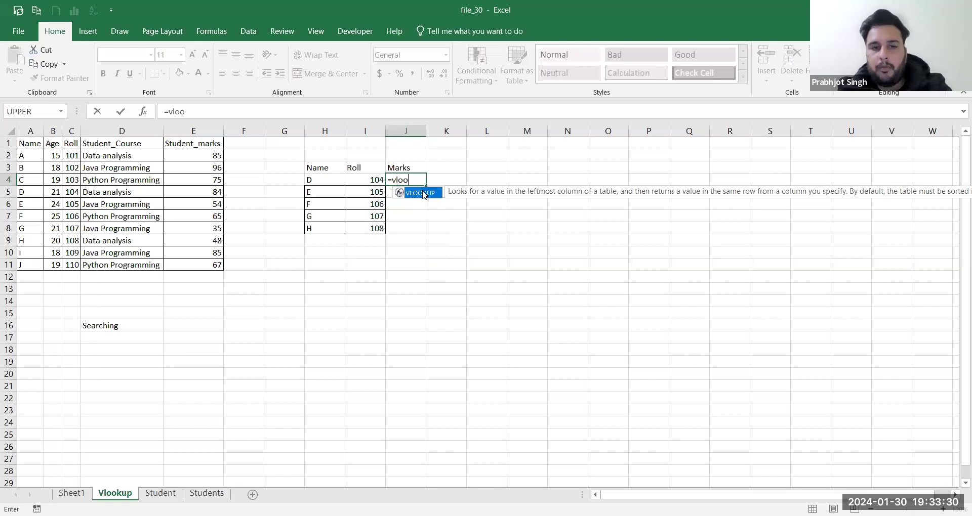
{"action": "double_click", "coordinate": [420, 193]}
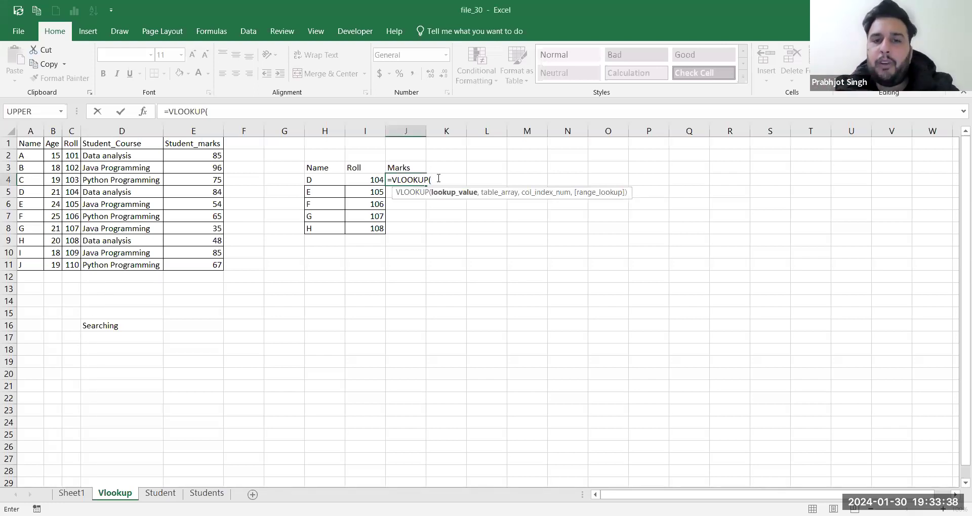
{"action": "left_click", "coordinate": [362, 178]}
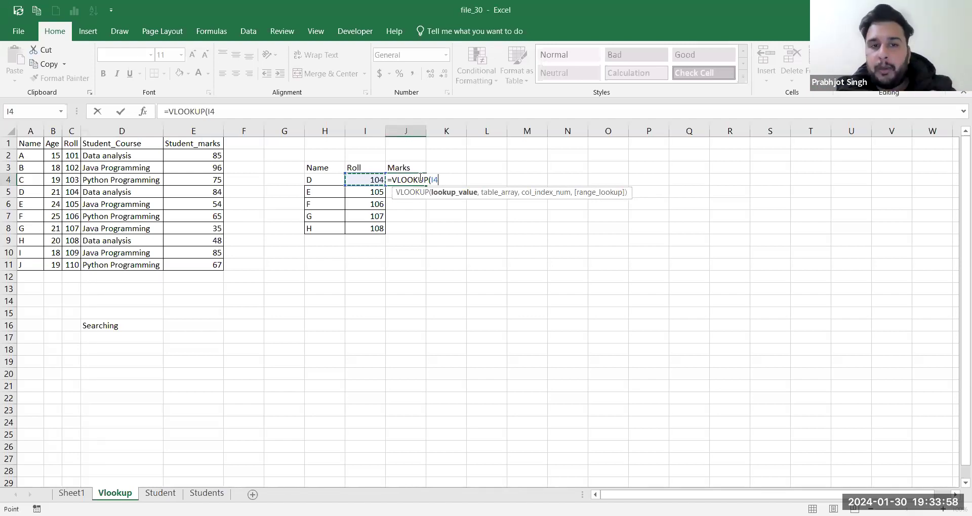
{"action": "type", "text": ","}
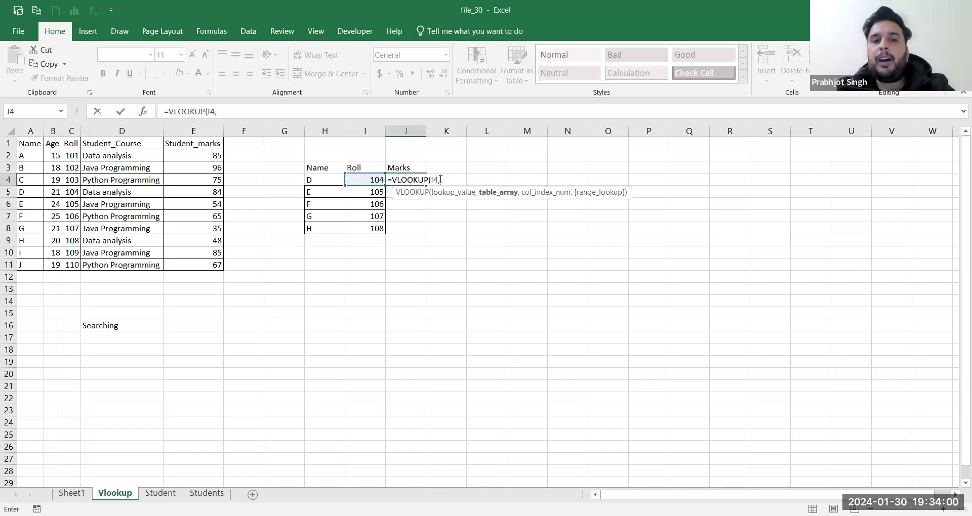
{"action": "left_click", "coordinate": [71, 143]}
{"action": "left_click", "coordinate": [108, 178], "text": "shift"}
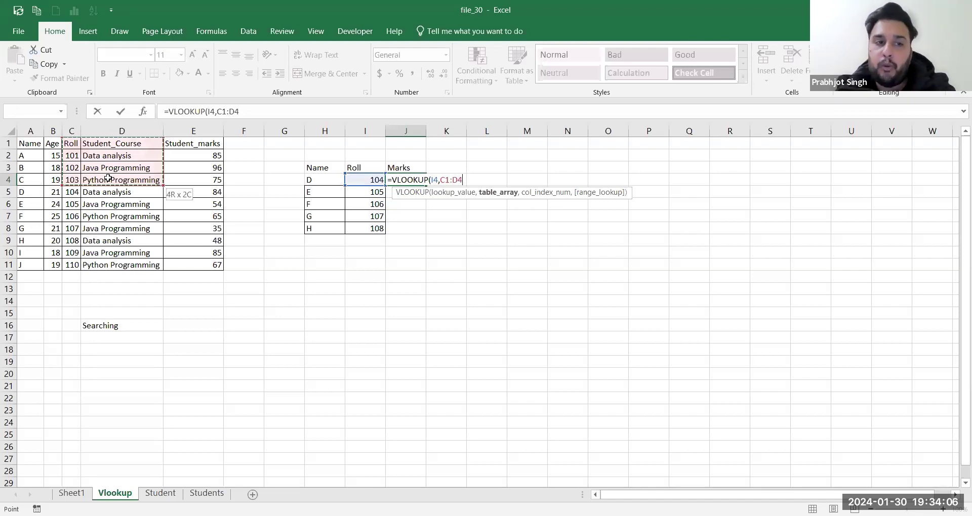
{"action": "left_click", "coordinate": [202, 265], "text": "shift"}
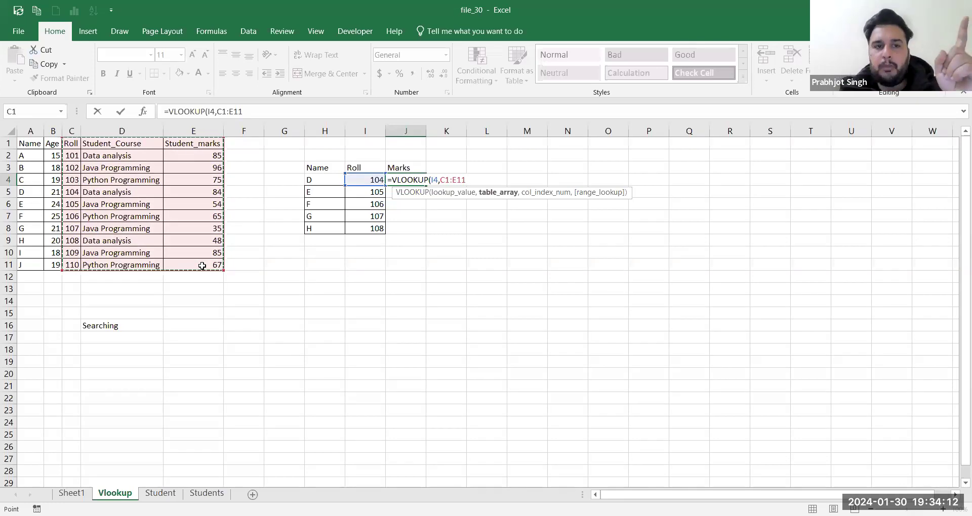
{"action": "type", "text": ","}
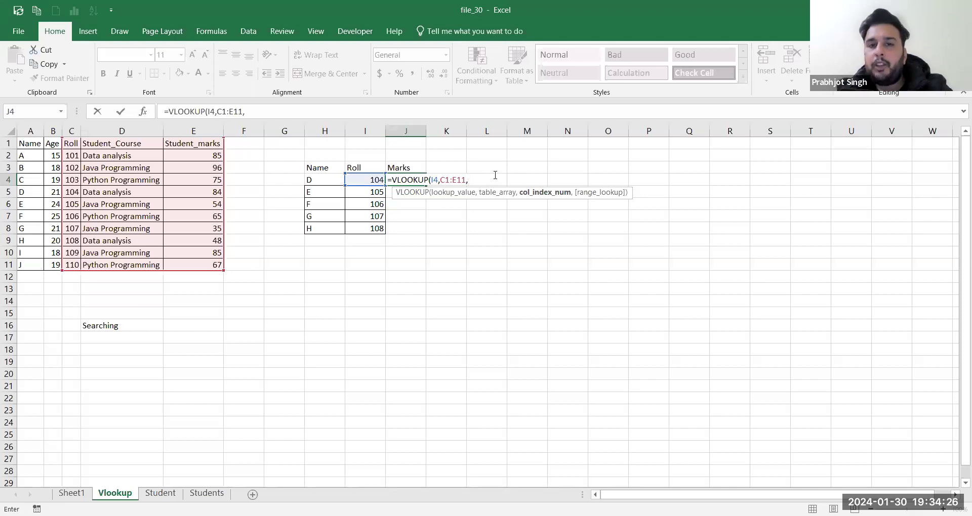
Step: Finish it with column 3 and FALSE, so J4 returns 84 for roll 104
{"action": "left_click", "coordinate": [466, 179]}
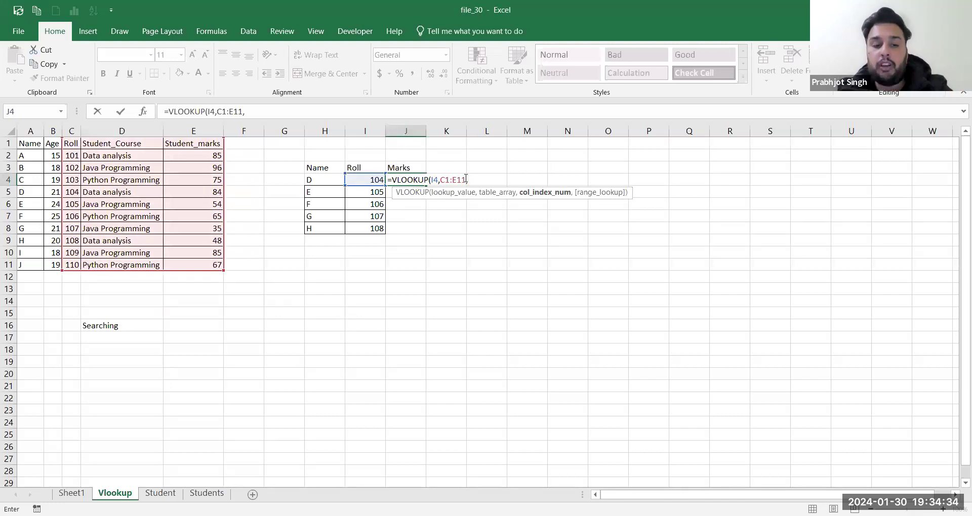
{"action": "type", "text": "3"}
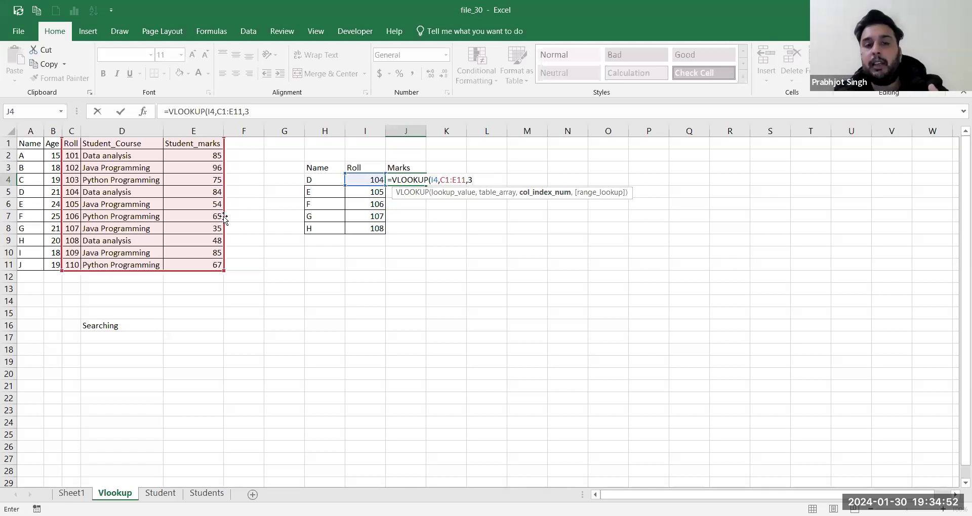
{"action": "type", "text": ","}
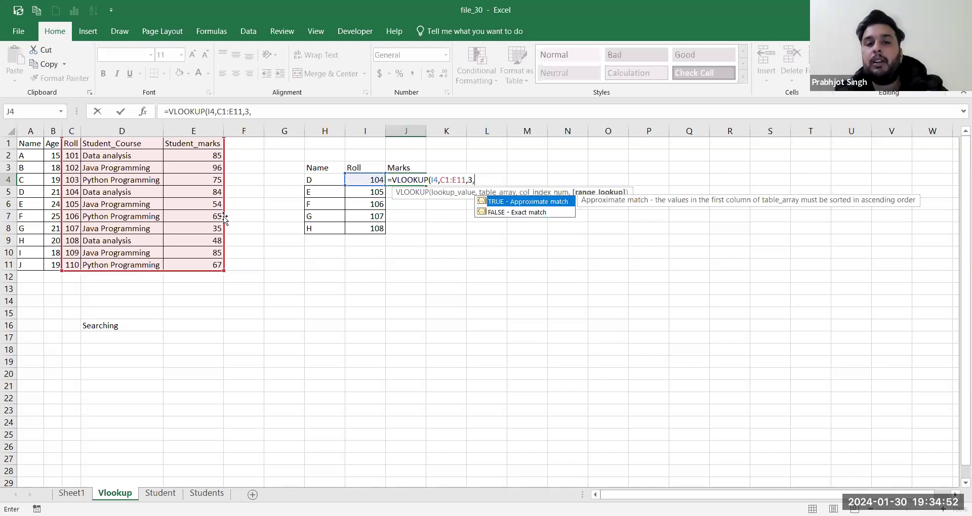
{"action": "double_click", "coordinate": [495, 213]}
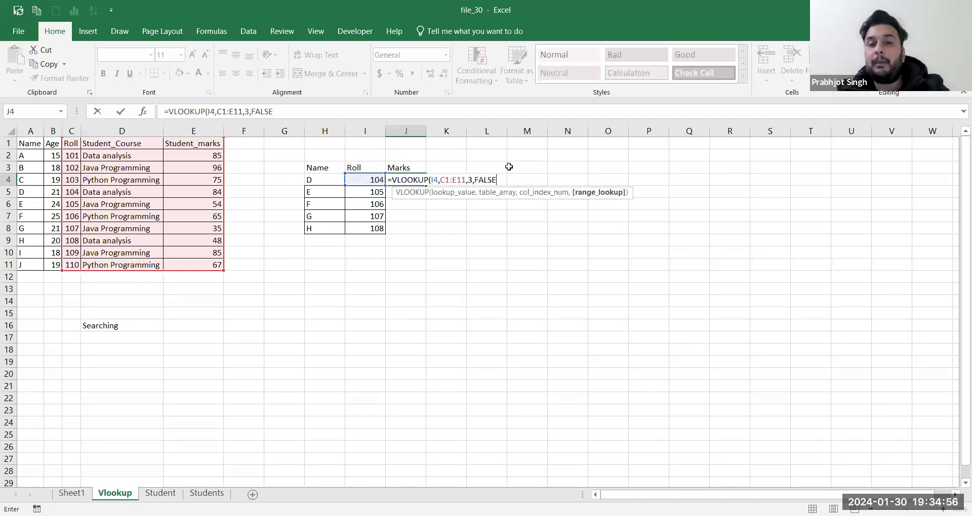
{"action": "key", "text": "Return"}
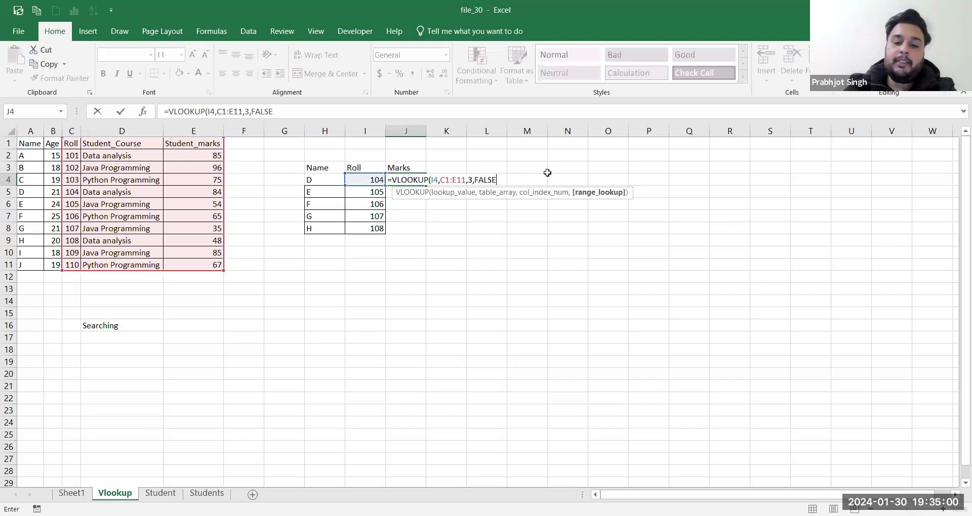
{"action": "key", "text": "Return"}
{"action": "left_click", "coordinate": [413, 179]}
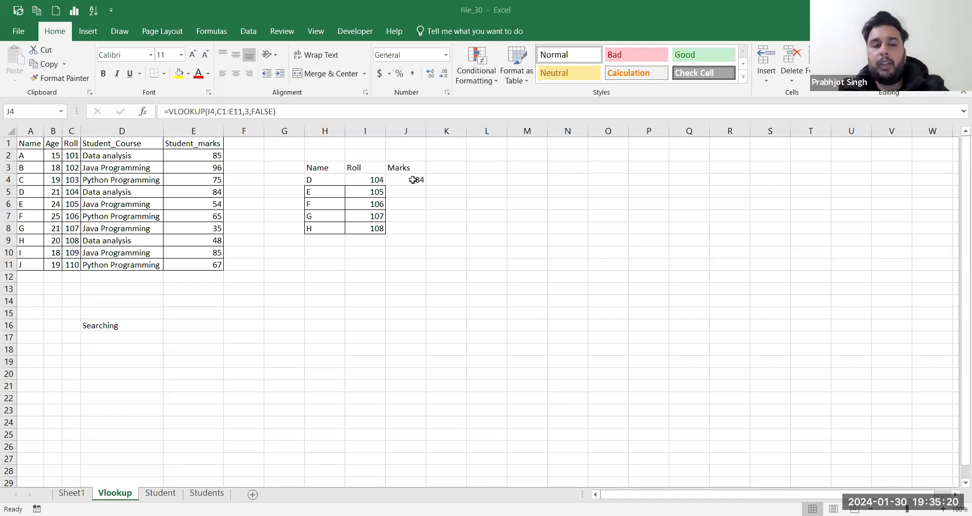
Step: Enter a test =VLOOKUP(I5,C1:E11,3, formula in J5 for roll 105
{"action": "left_click", "coordinate": [402, 195]}
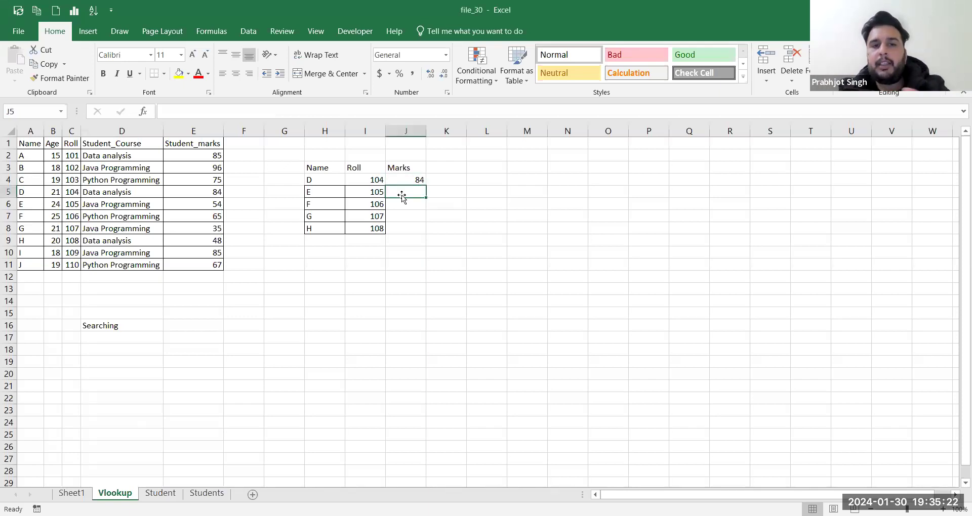
{"action": "type", "text": "="}
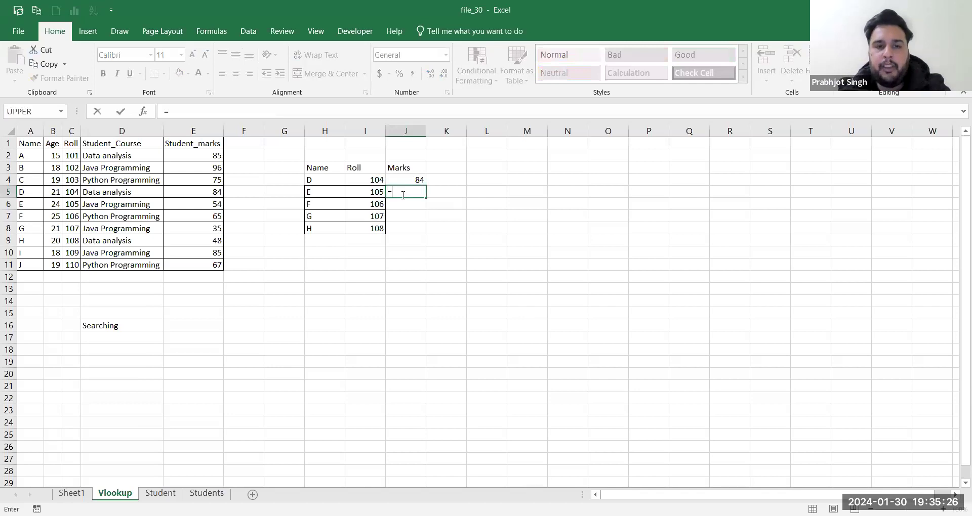
{"action": "type", "text": "vloo"}
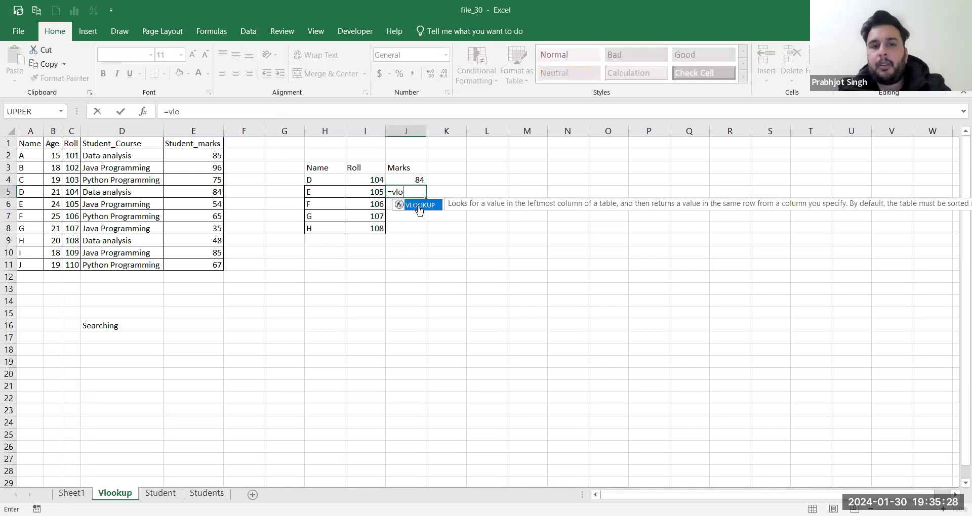
{"action": "key", "text": "Tab"}
{"action": "left_click", "coordinate": [381, 195]}
{"action": "type", "text": ","}
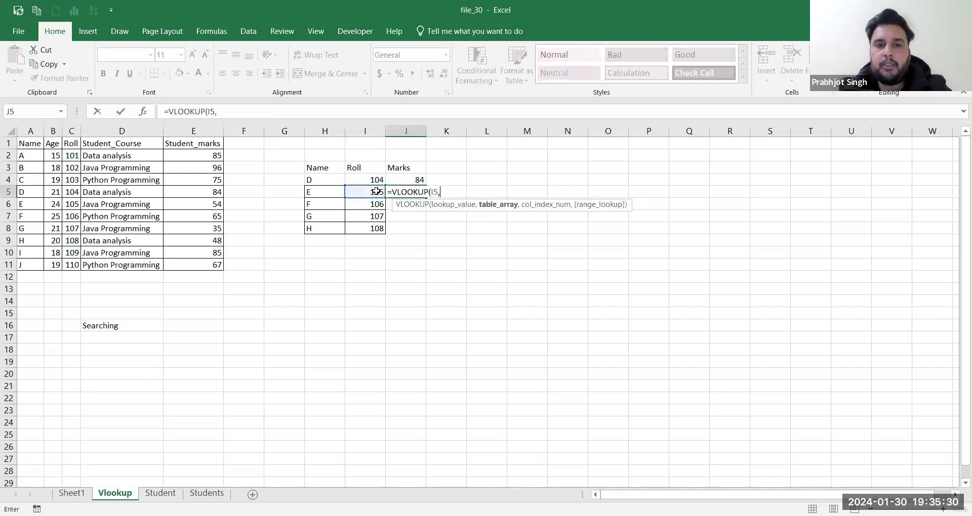
{"action": "left_click", "coordinate": [71, 143]}
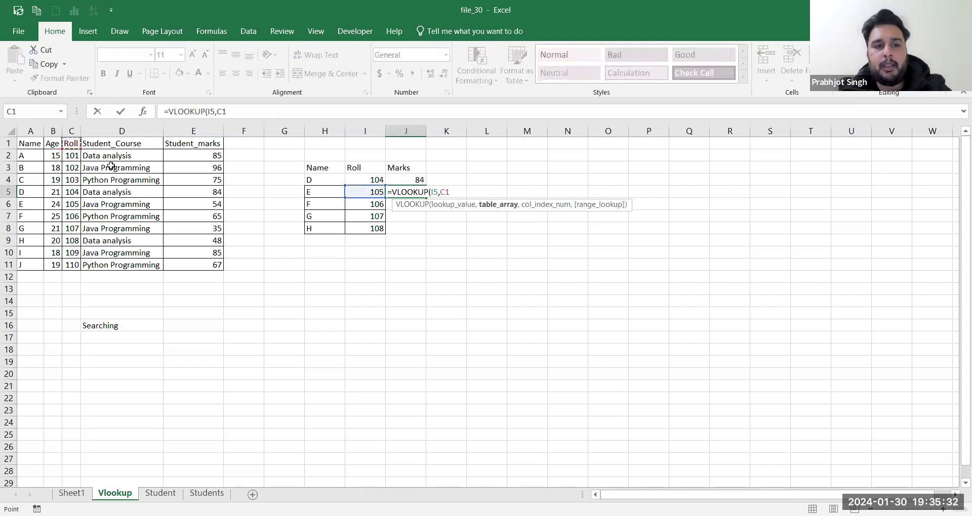
{"action": "left_click_drag", "start_coordinate": [220, 254], "coordinate": [220, 265]}
{"action": "type", "text": ","}
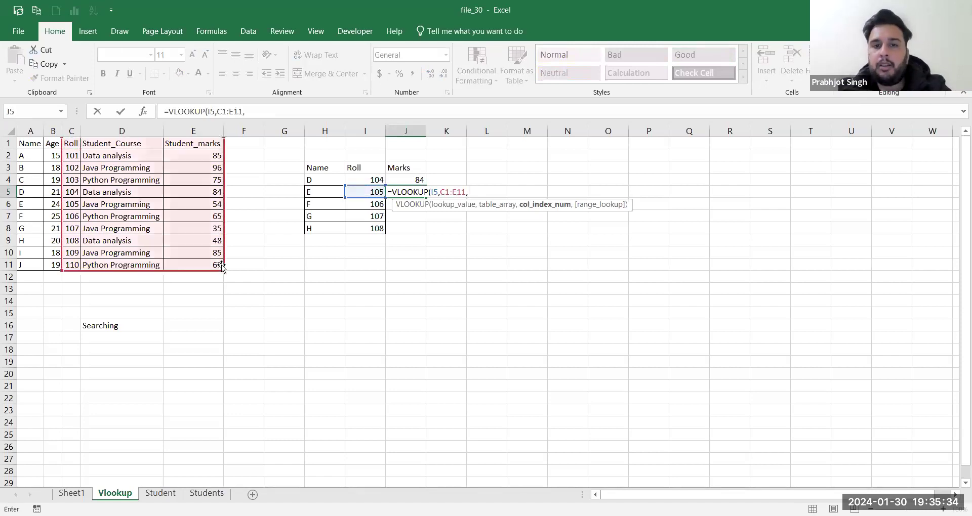
{"action": "type", "text": "3"}
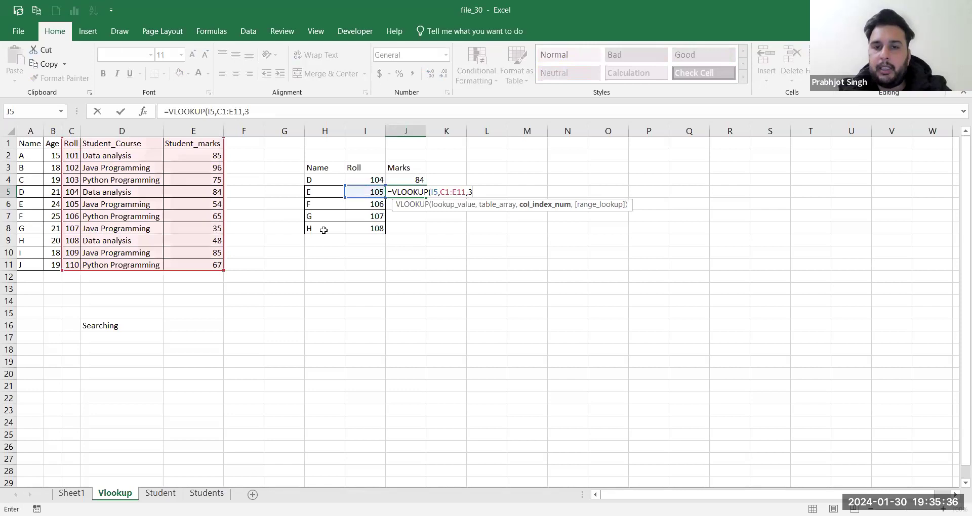
{"action": "type", "text": ","}
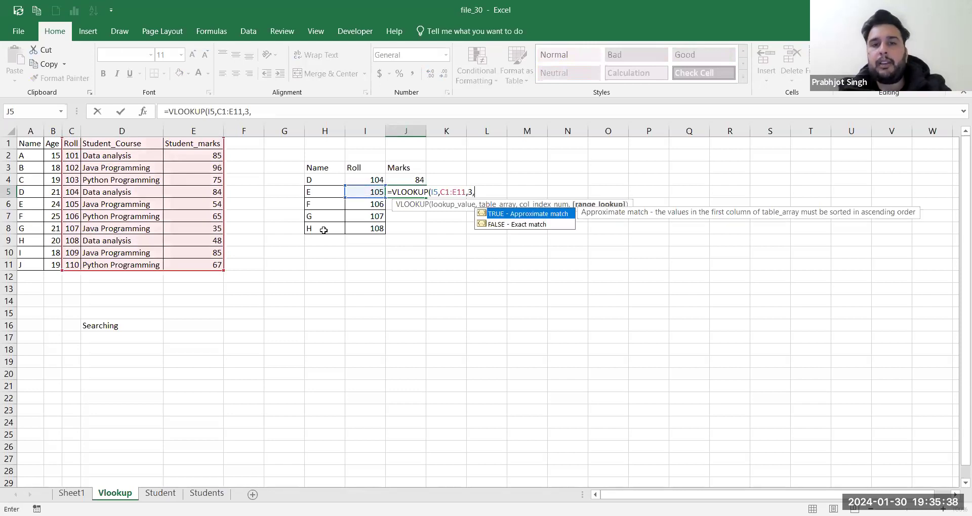
{"action": "key", "text": "Return"}
Step: Add FALSE to J5's lookup, check its 54 result, then clear J5
{"action": "left_click", "coordinate": [414, 189]}
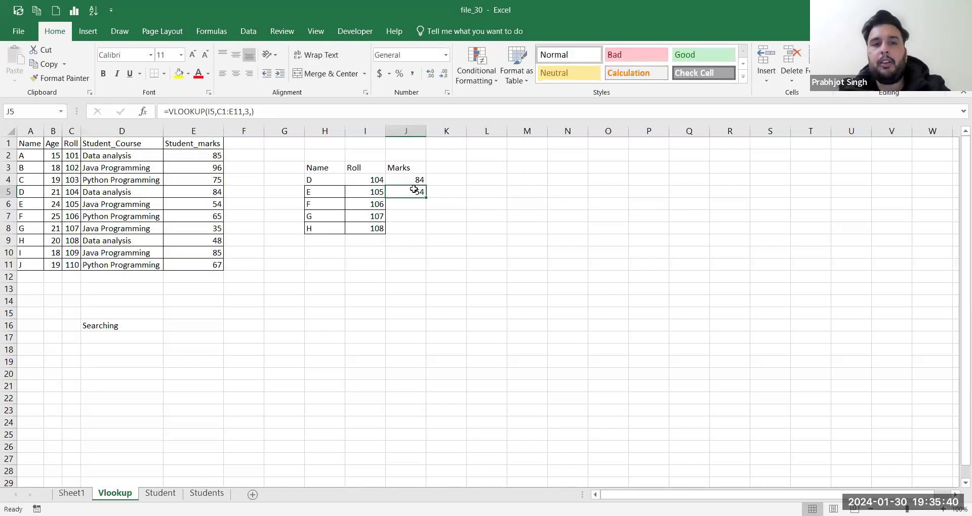
{"action": "double_click", "coordinate": [413, 190]}
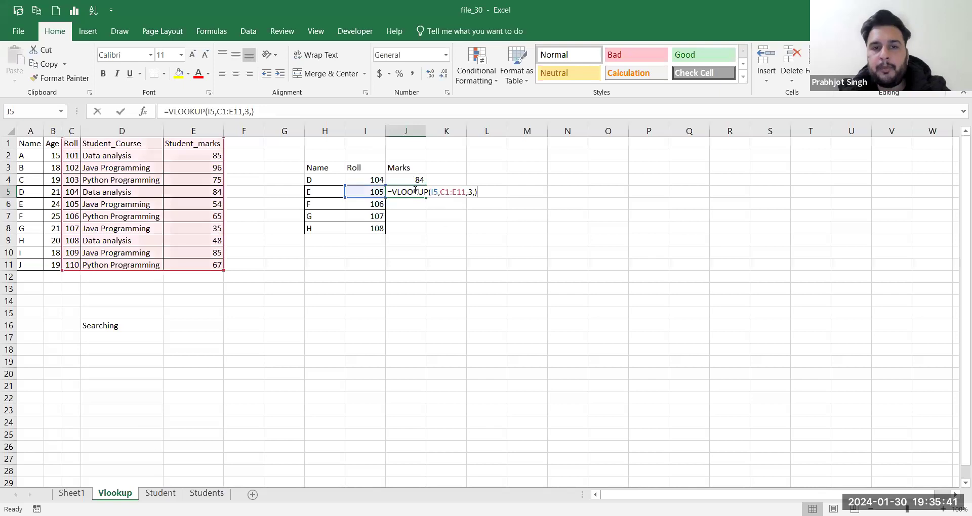
{"action": "left_click", "coordinate": [475, 193]}
{"action": "type", "text": "fa"}
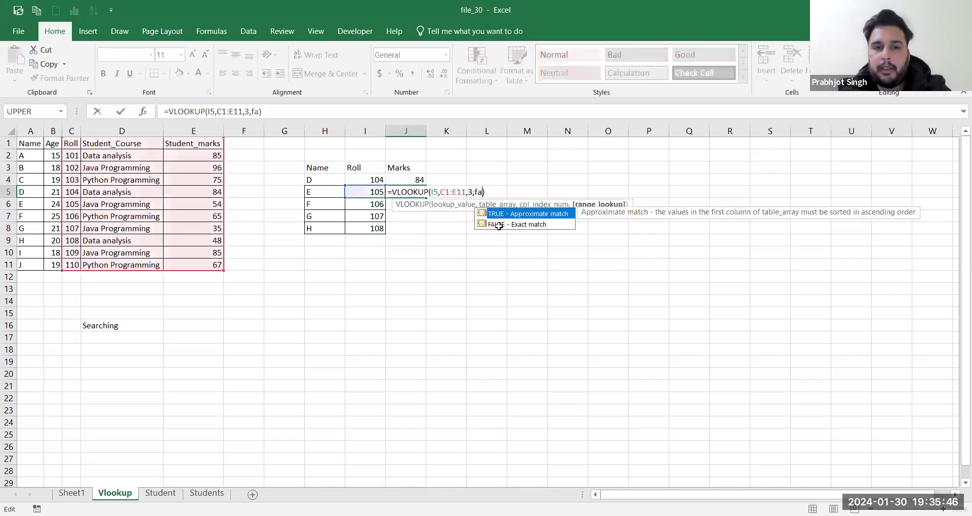
{"action": "double_click", "coordinate": [498, 225]}
{"action": "key", "text": "Return"}
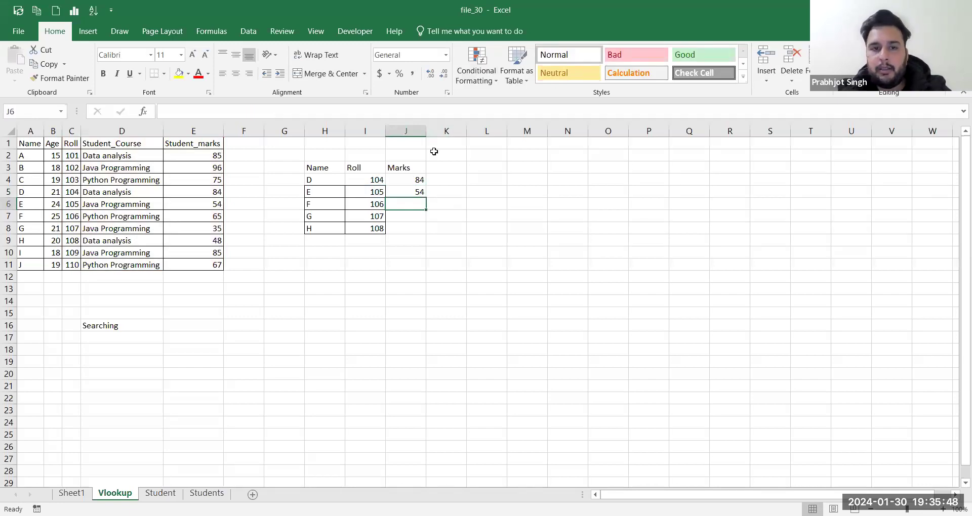
{"action": "key", "text": "alt+Tab"}
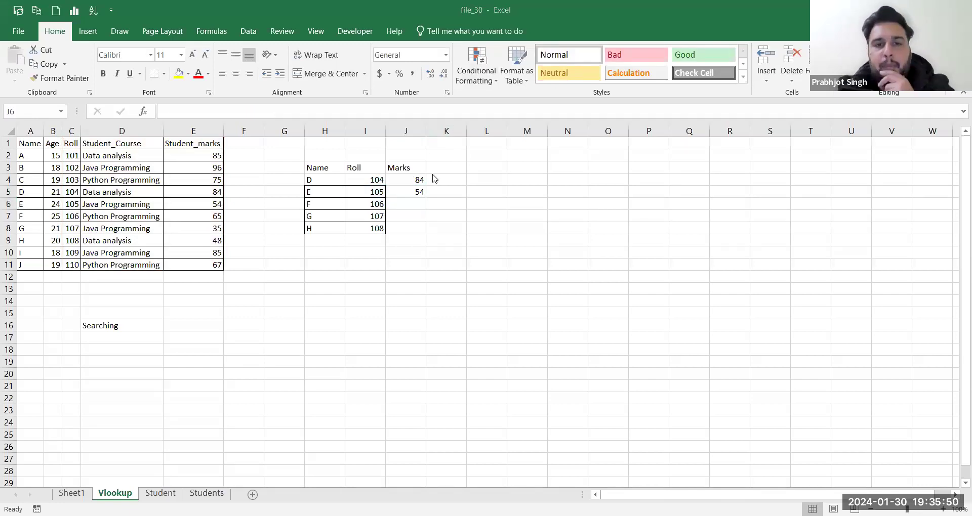
{"action": "left_click", "coordinate": [413, 190]}
{"action": "key", "text": "Delete"}
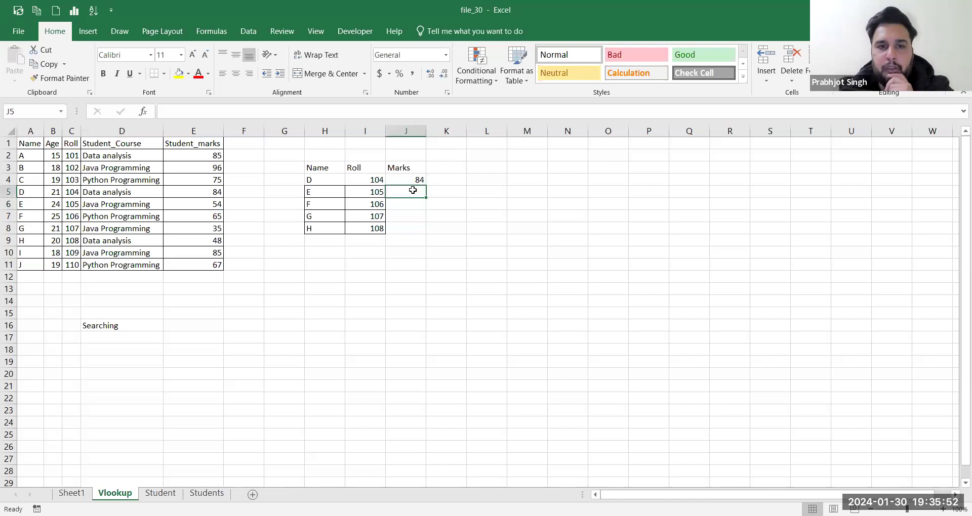
Step: Fill J4's VLOOKUP down to J8, giving marks 84, 54, 65, 35 and 48
{"action": "left_click", "coordinate": [414, 180]}
{"action": "left_click_drag", "start_coordinate": [425, 185], "coordinate": [420, 237]}
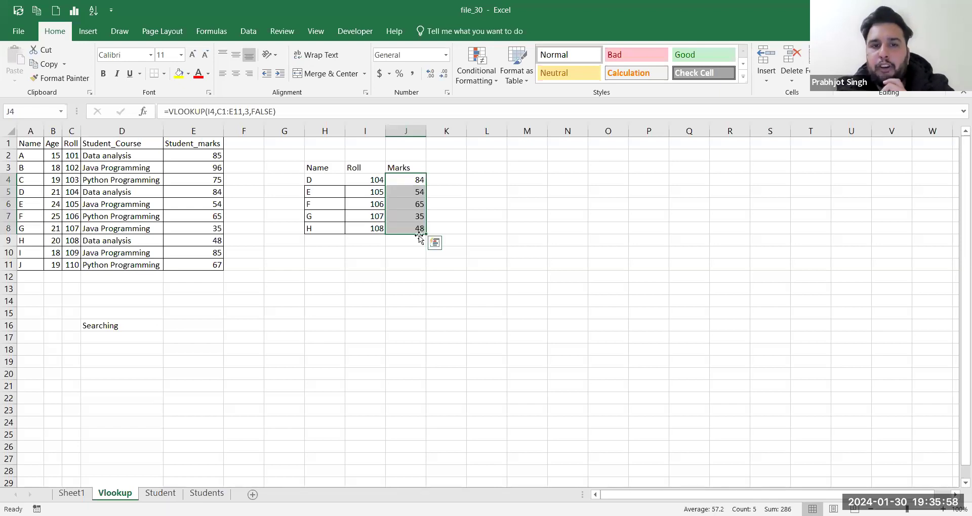
{"action": "left_click", "coordinate": [491, 198]}
{"action": "left_click", "coordinate": [410, 181]}
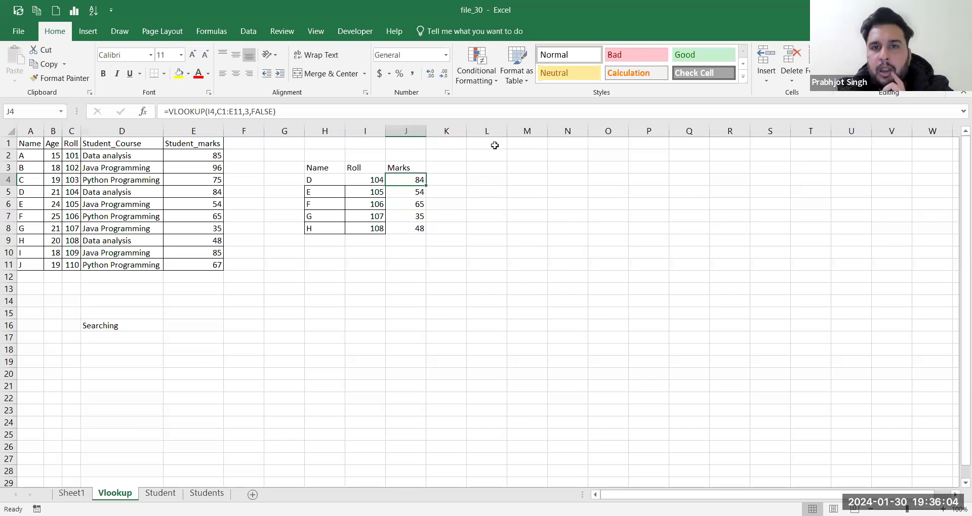
Step: Inspect the copied formulas in J5:J8 against J4's C1:E11 table range
{"action": "key", "text": "alt+Tab"}
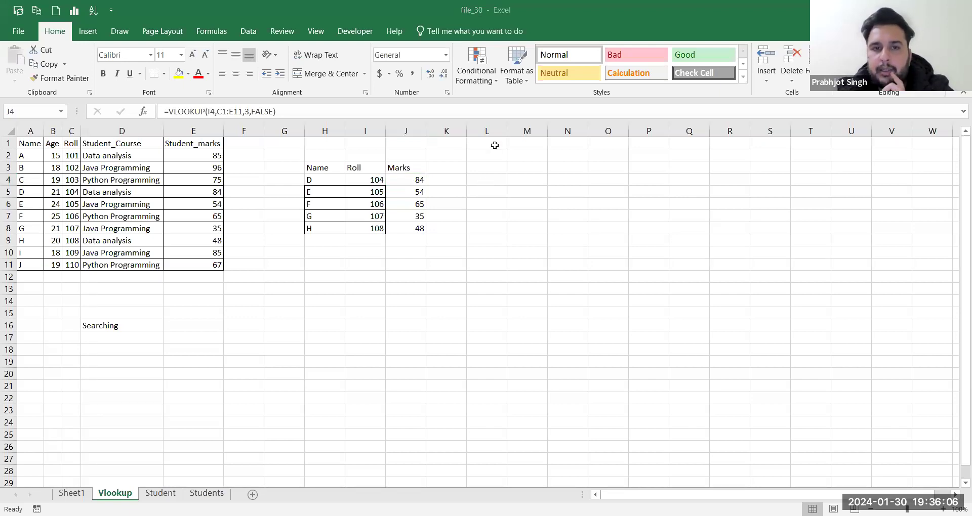
{"action": "left_click", "coordinate": [423, 190]}
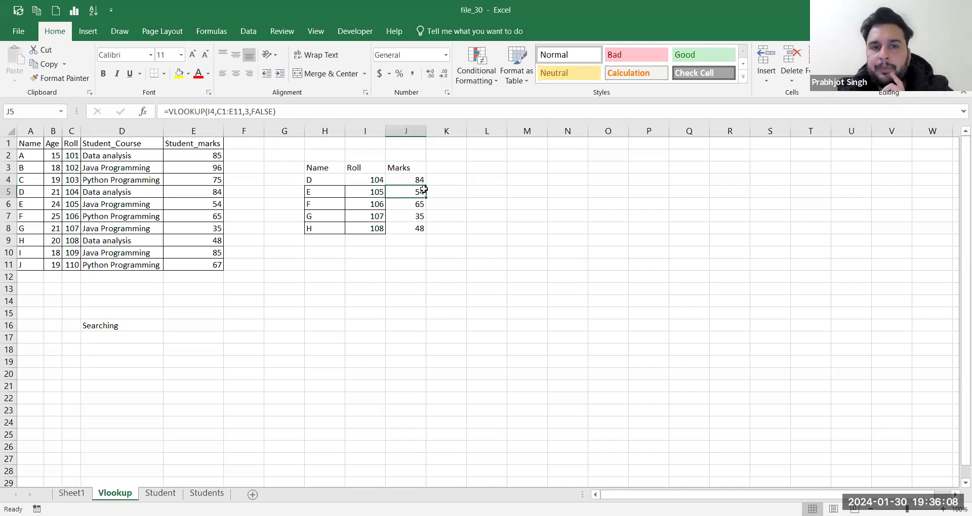
{"action": "right_click", "coordinate": [424, 190]}
{"action": "key", "text": "Escape"}
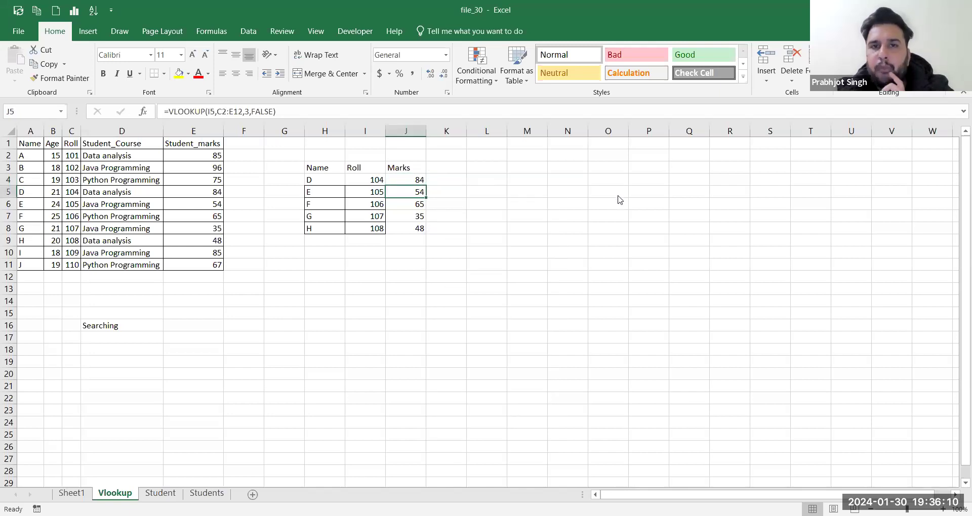
{"action": "left_click", "coordinate": [620, 200]}
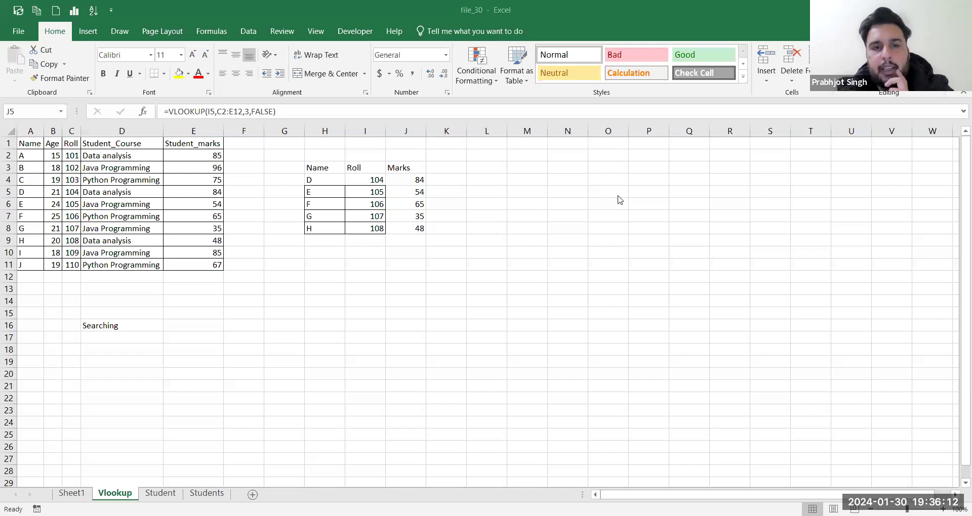
{"action": "left_click", "coordinate": [395, 189]}
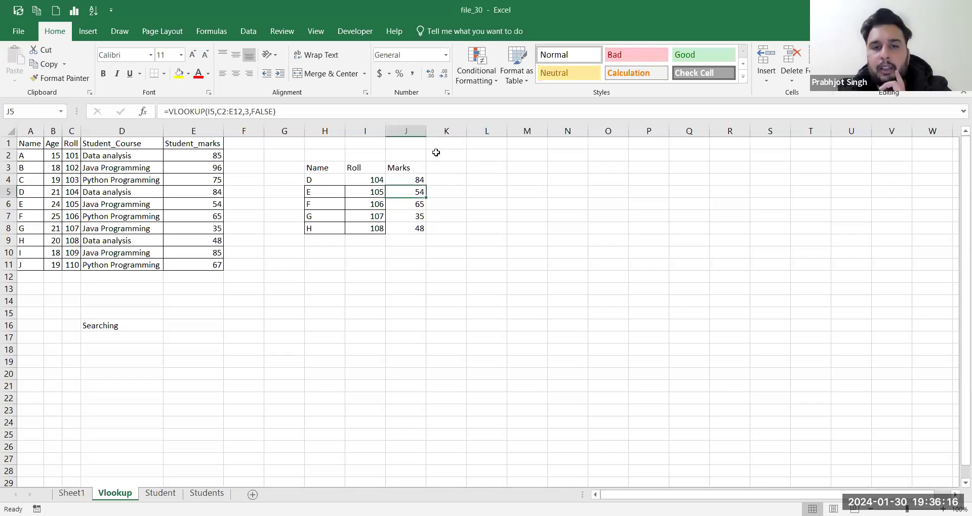
{"action": "key", "text": "alt+Tab"}
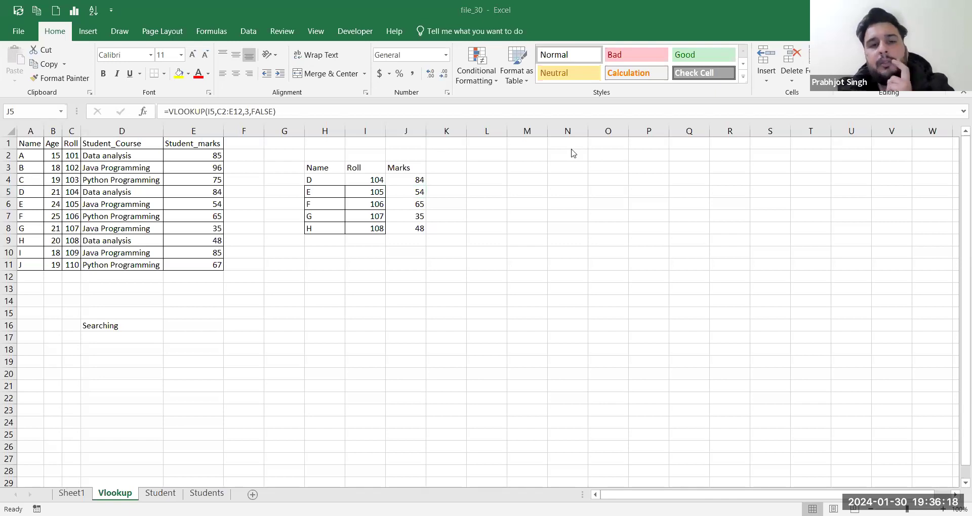
{"action": "left_click", "coordinate": [415, 191]}
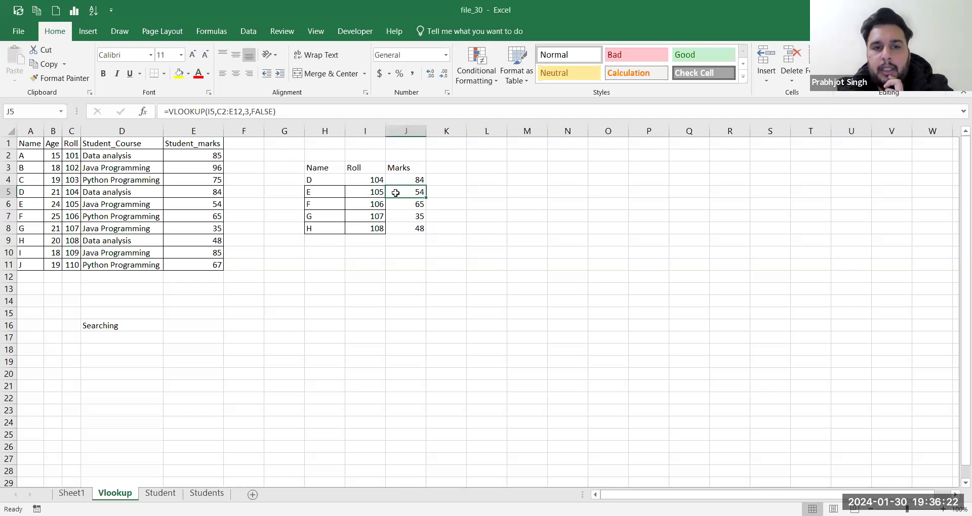
{"action": "left_click_drag", "start_coordinate": [400, 193], "coordinate": [410, 227]}
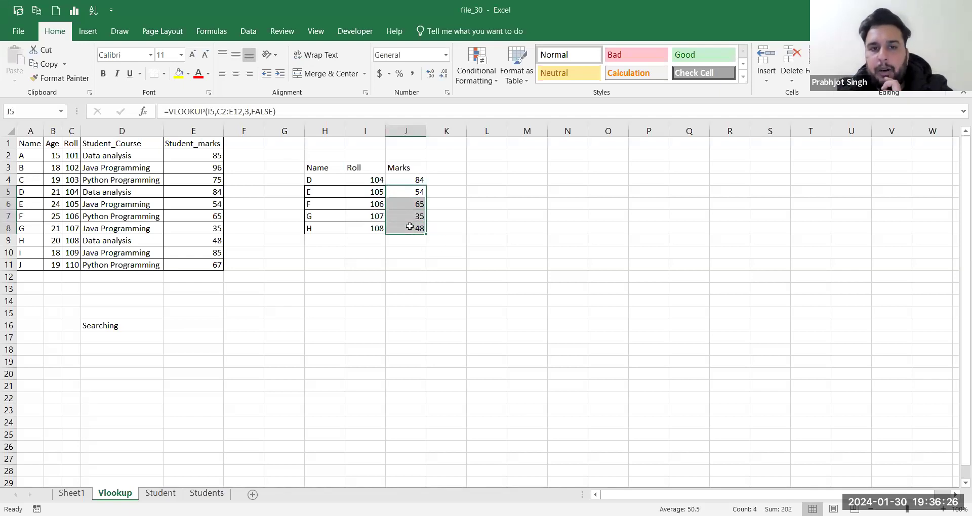
{"action": "key", "text": "alt+Tab"}
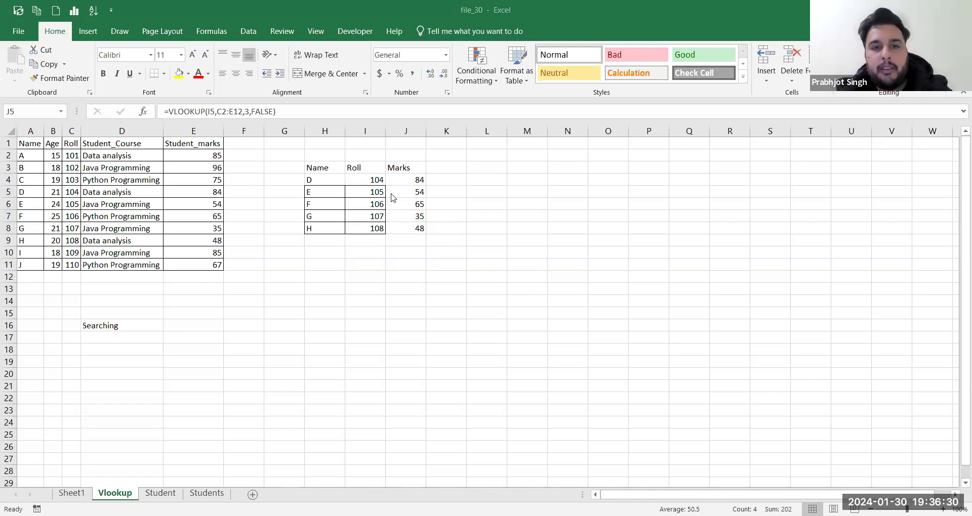
{"action": "key", "text": "alt+Tab"}
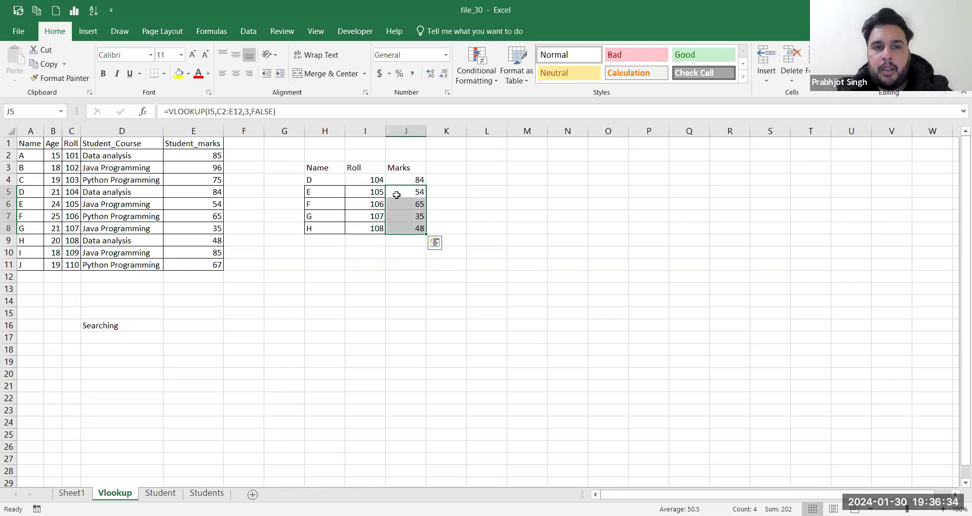
{"action": "left_click", "coordinate": [396, 194]}
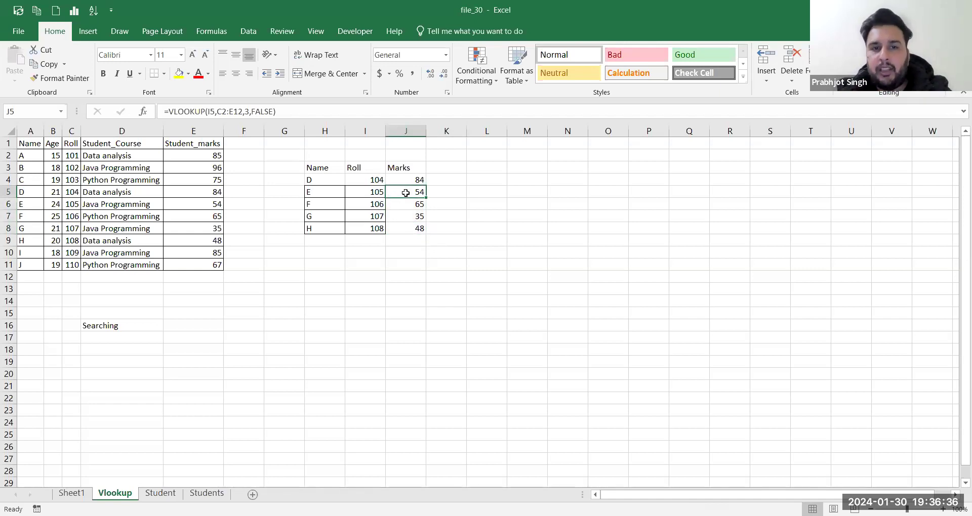
{"action": "left_click", "coordinate": [403, 181]}
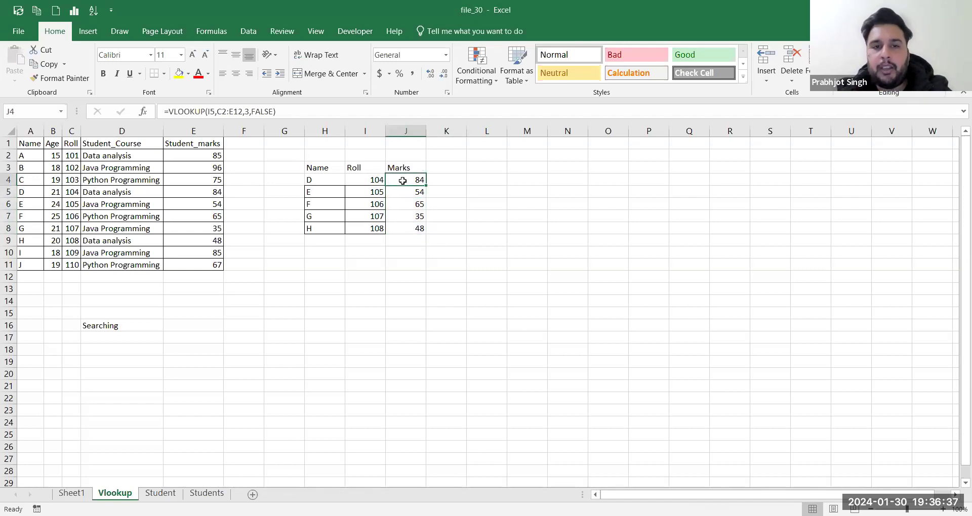
{"action": "left_click", "coordinate": [360, 195]}
{"action": "left_click", "coordinate": [403, 193]}
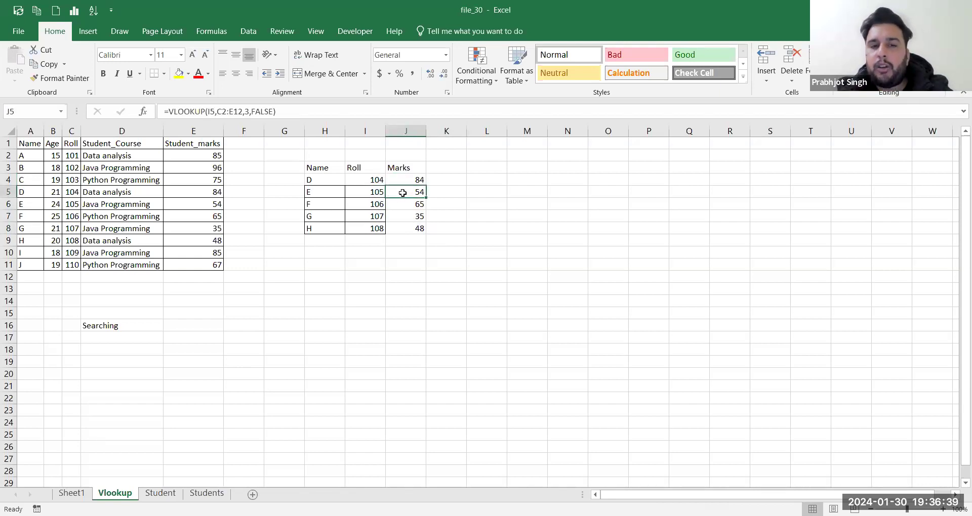
{"action": "left_click", "coordinate": [219, 111]}
{"action": "left_click_drag", "start_coordinate": [217, 111], "coordinate": [246, 112]}
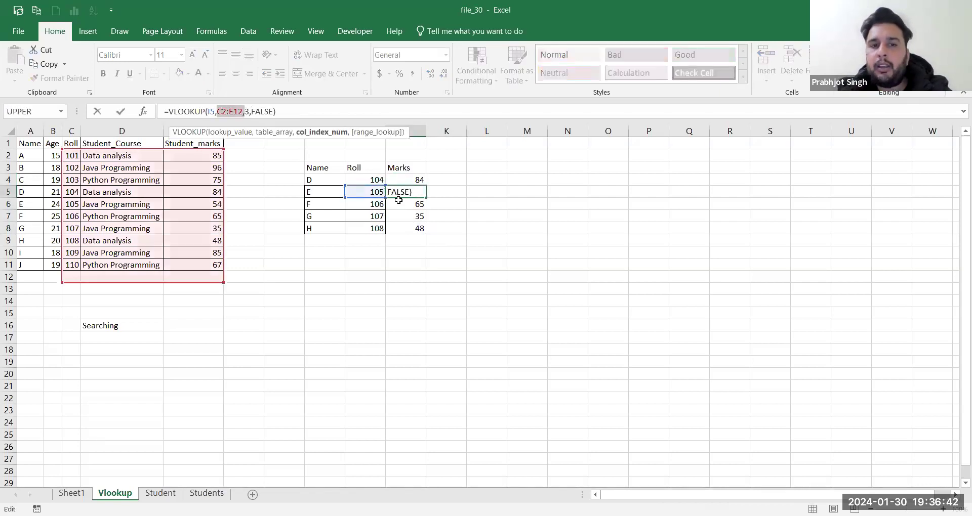
{"action": "key", "text": "Return"}
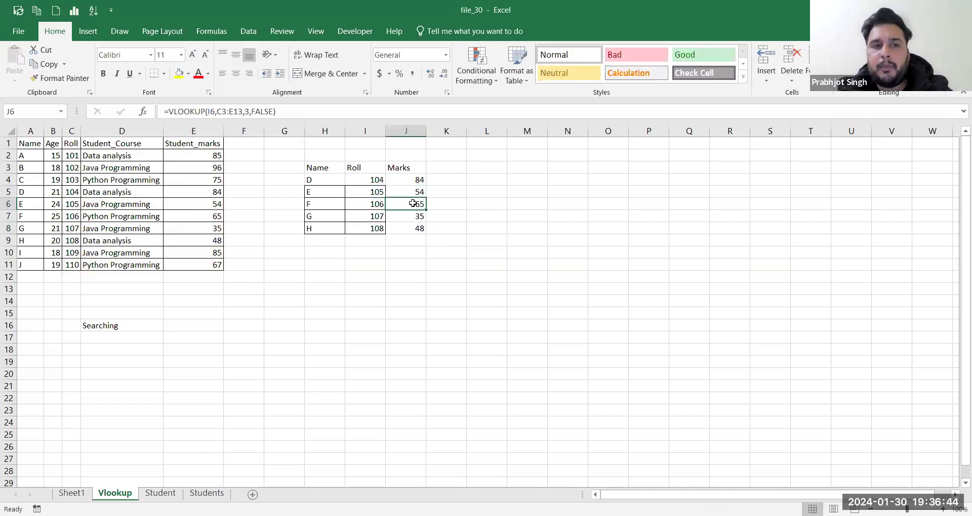
{"action": "left_click", "coordinate": [230, 111]}
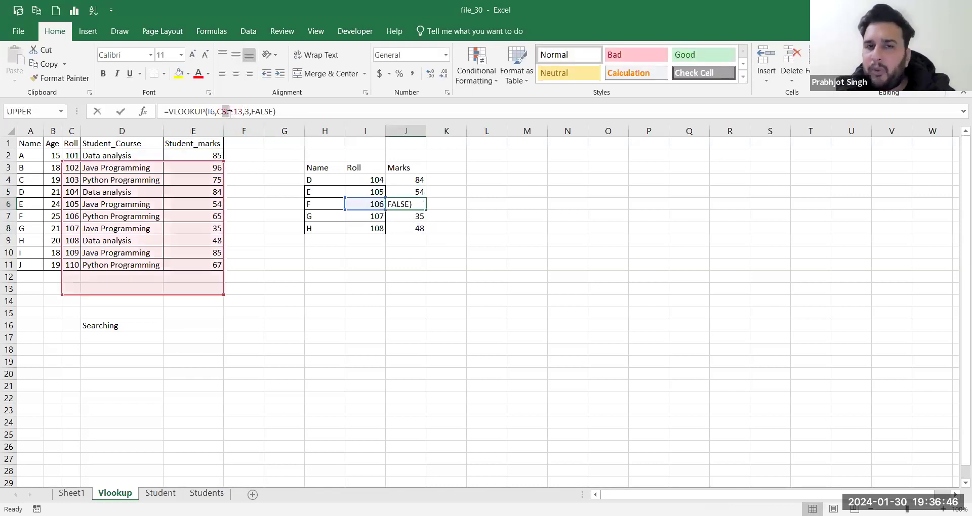
{"action": "key", "text": "Return"}
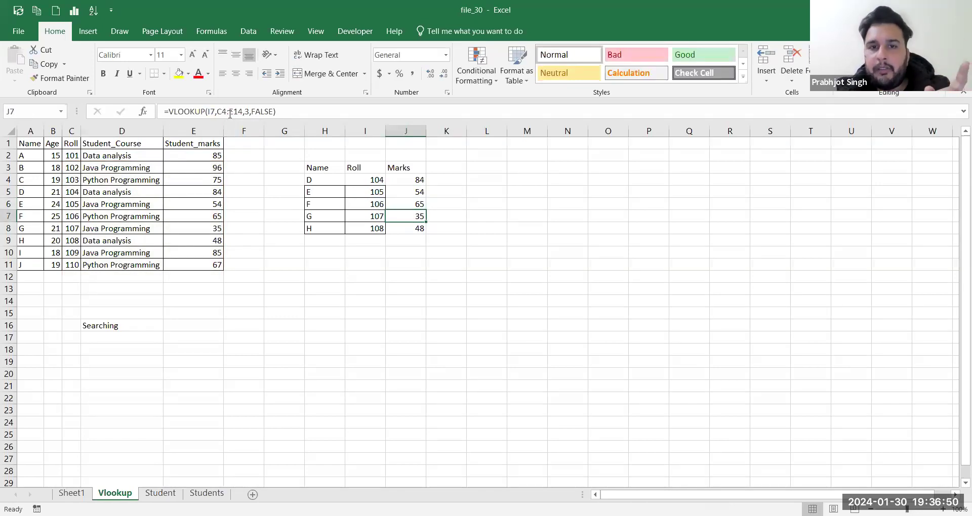
{"action": "left_click", "coordinate": [230, 114]}
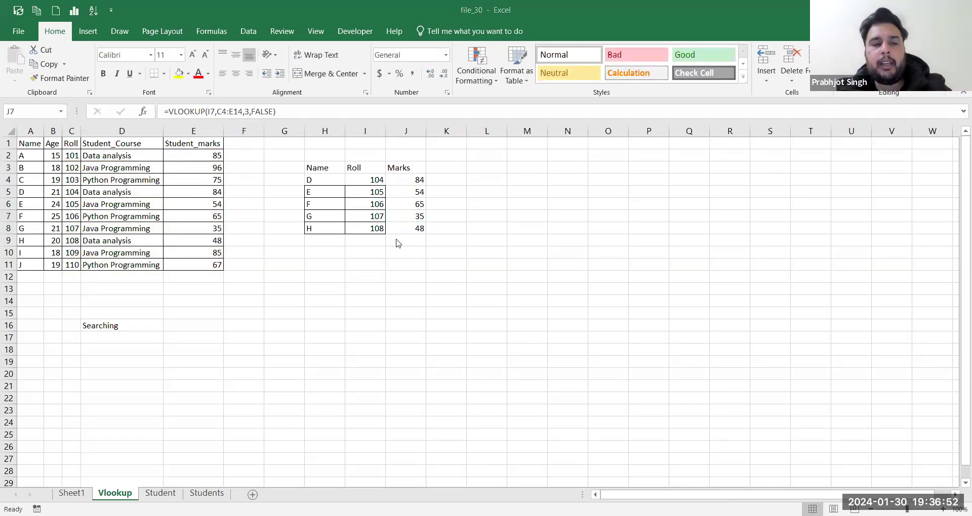
{"action": "left_click", "coordinate": [81, 494]}
Step: Enter the label 'Absolute reference' in A16 on Sheet1
{"action": "left_click", "coordinate": [66, 325]}
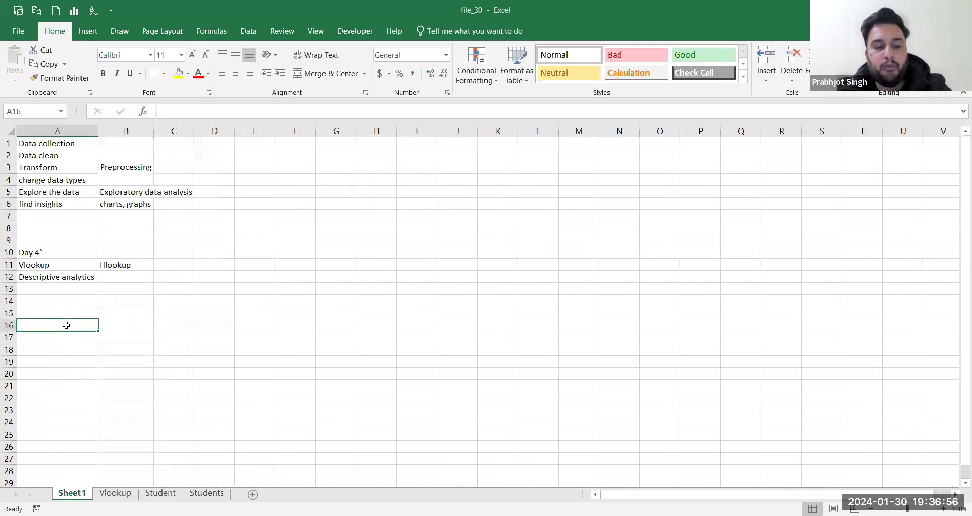
{"action": "type", "text": "Abslute"}
{"action": "key", "text": "BackSpace"}
{"action": "key", "text": "BackSpace"}
{"action": "key", "text": "BackSpace"}
{"action": "key", "text": "BackSpace"}
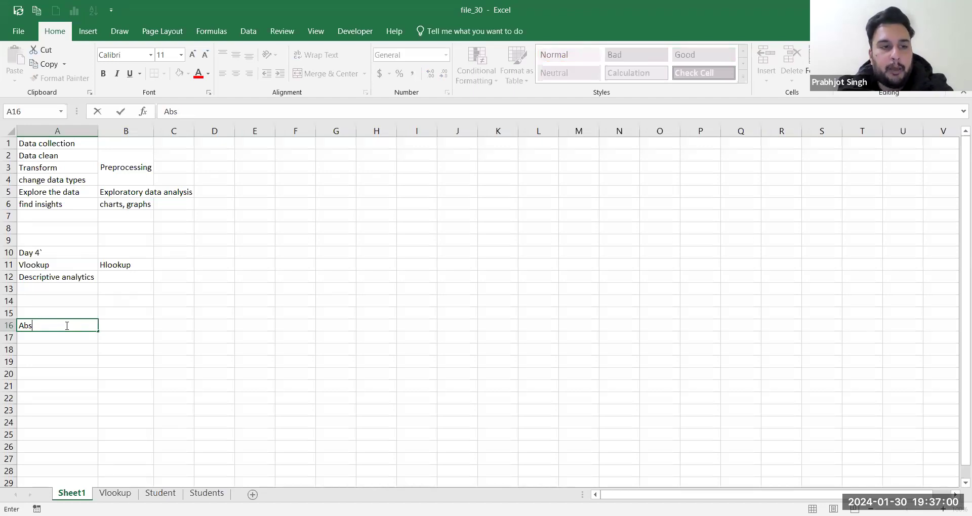
{"action": "type", "text": "olute"}
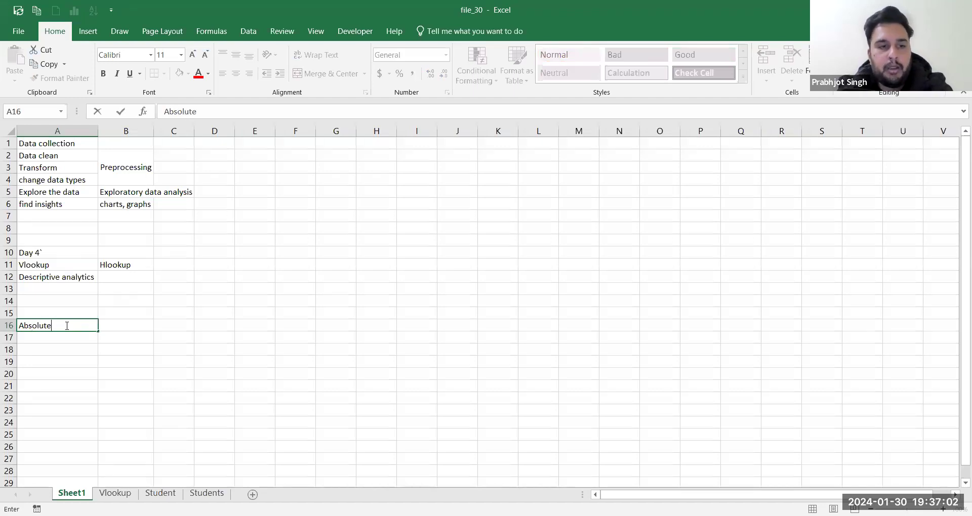
{"action": "type", "text": " reference"}
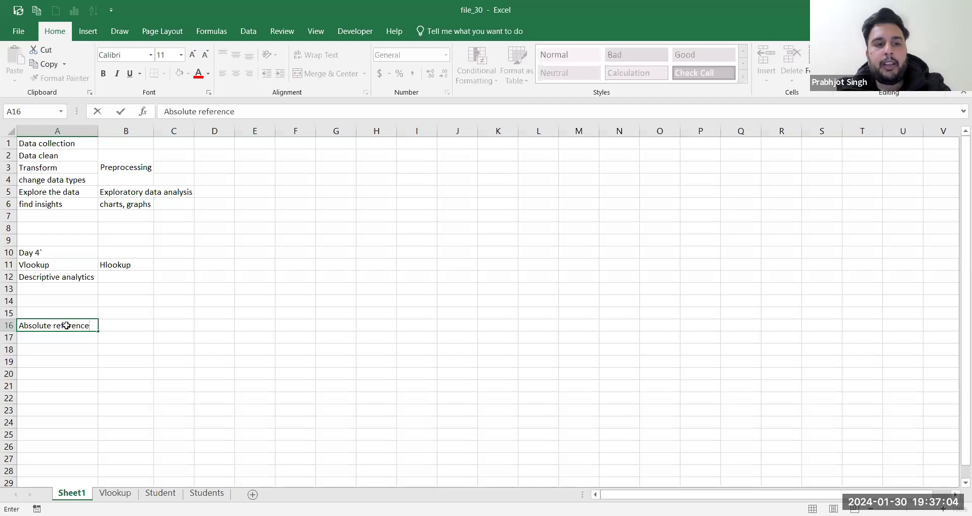
{"action": "key", "text": "Tab"}
Step: Enter the label 'relative reference' in B16
{"action": "type", "text": "relative rege"}
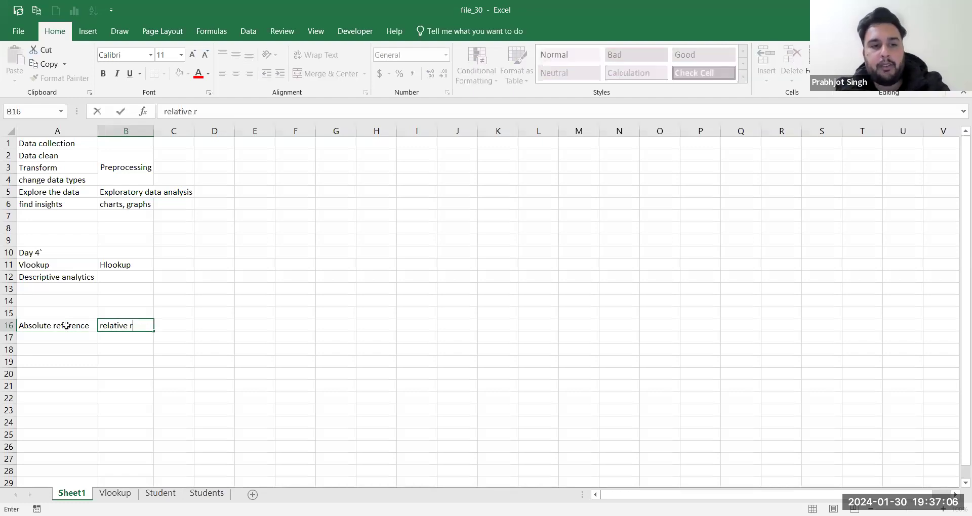
{"action": "key", "text": "BackSpace"}
{"action": "key", "text": "BackSpace"}
{"action": "type", "text": "ference"}
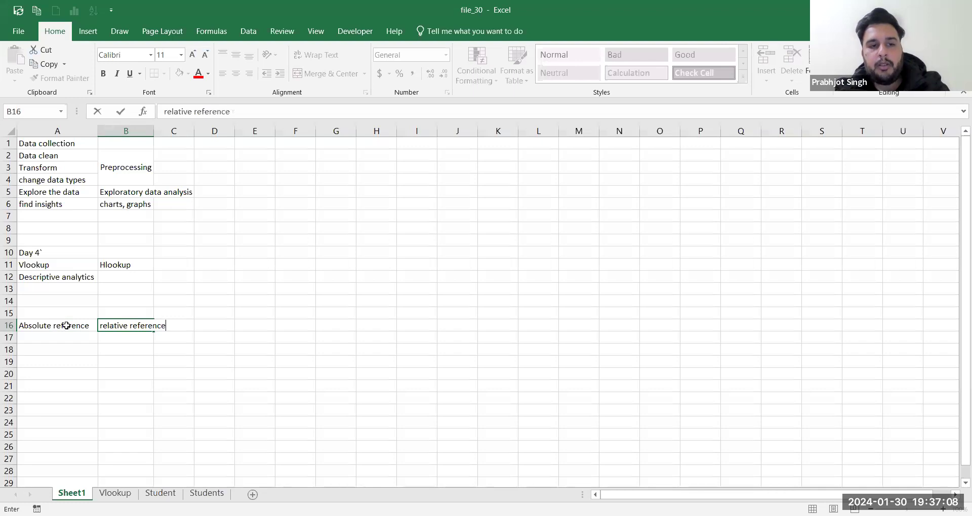
{"action": "key", "text": "Tab"}
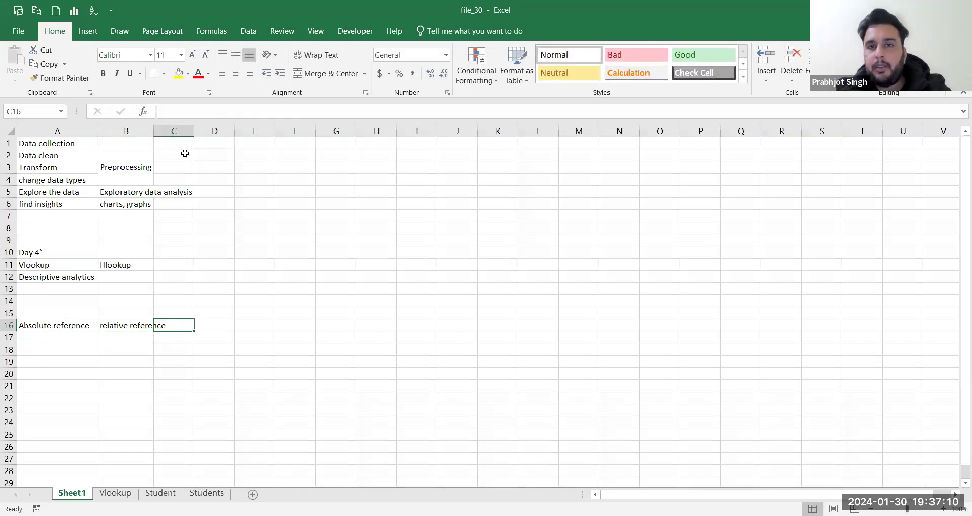
{"action": "key", "text": "alt+Tab"}
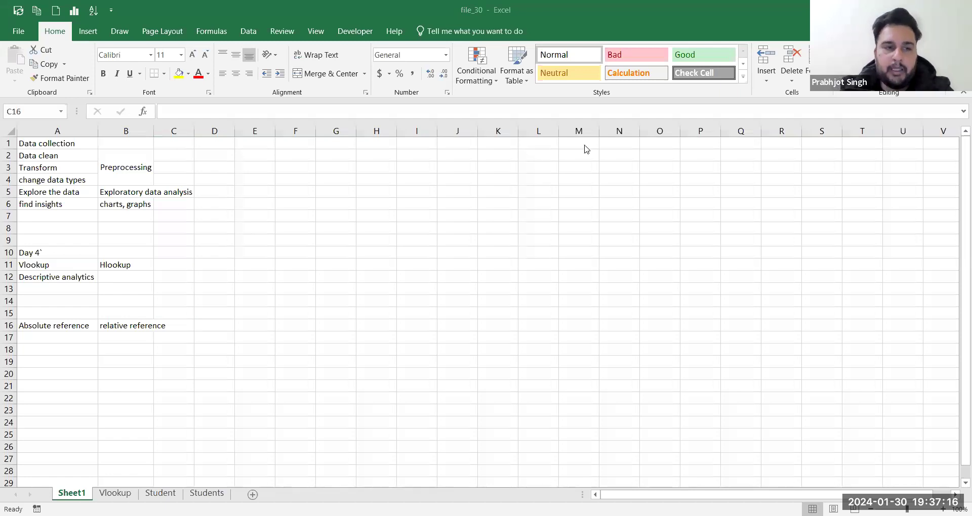
{"action": "left_click", "coordinate": [123, 324]}
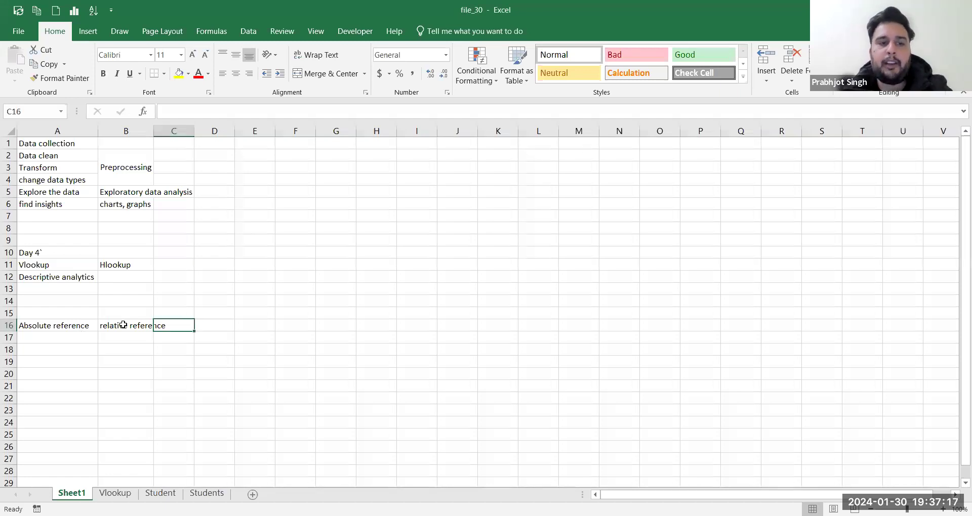
{"action": "left_click", "coordinate": [115, 493]}
Step: Compare the J4 and J5 formulas, noting J5's table range shifted to C2:E12
{"action": "left_click", "coordinate": [413, 190]}
{"action": "left_click", "coordinate": [413, 182]}
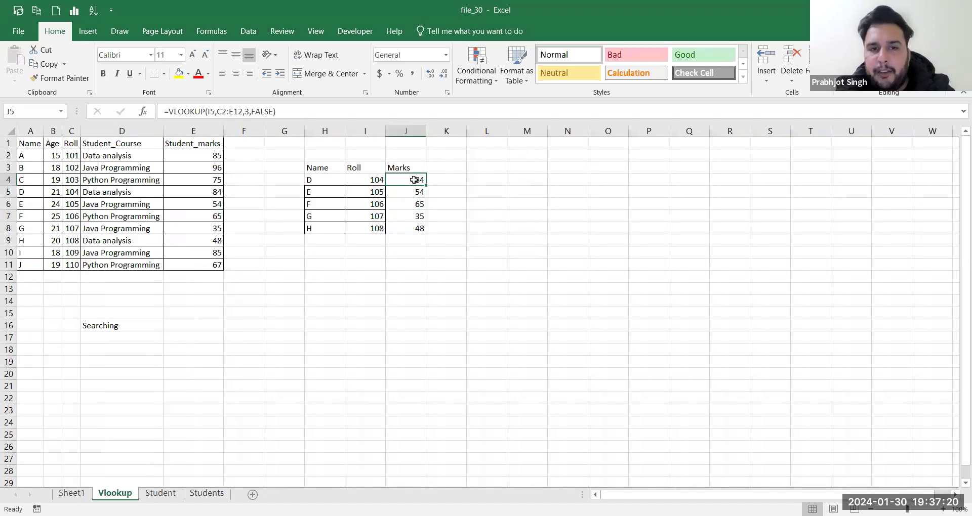
{"action": "left_click", "coordinate": [413, 189]}
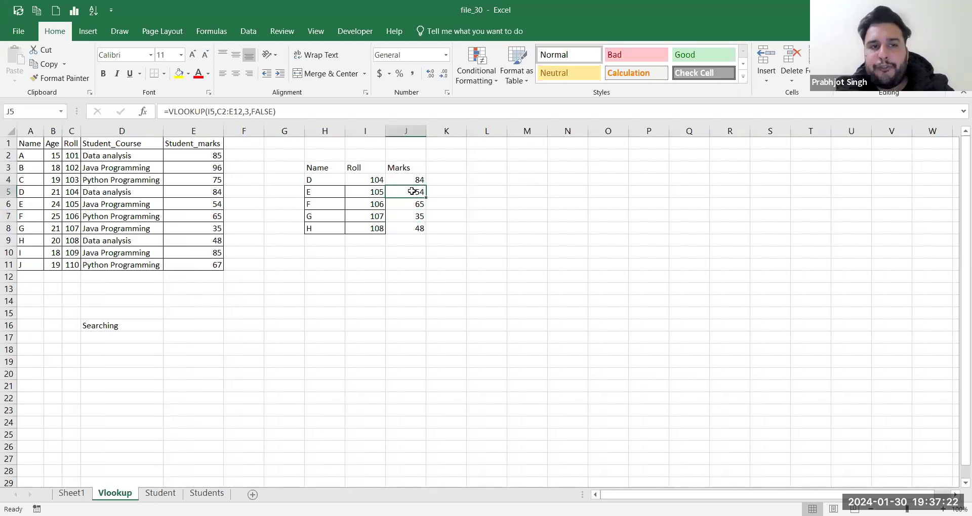
{"action": "left_click", "coordinate": [216, 112]}
{"action": "left_click_drag", "start_coordinate": [238, 111], "coordinate": [243, 112]}
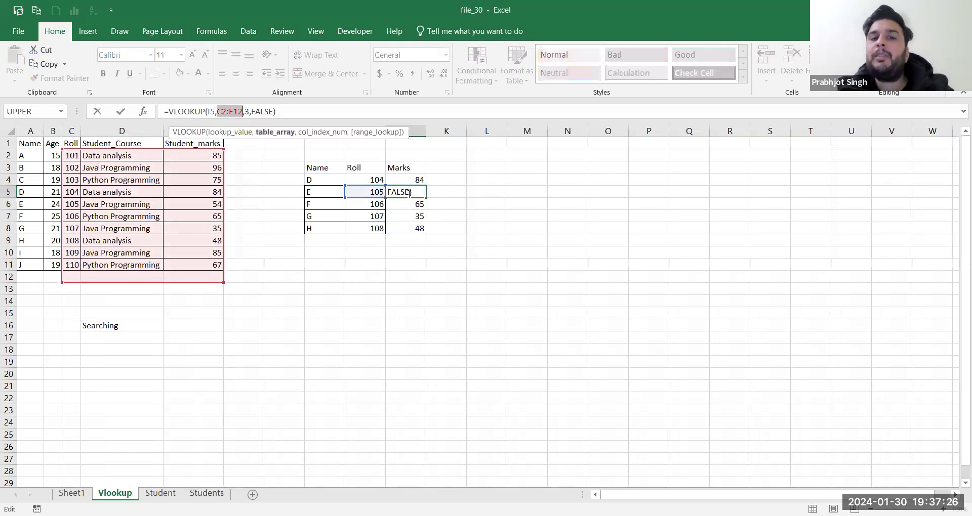
{"action": "key", "text": "Return"}
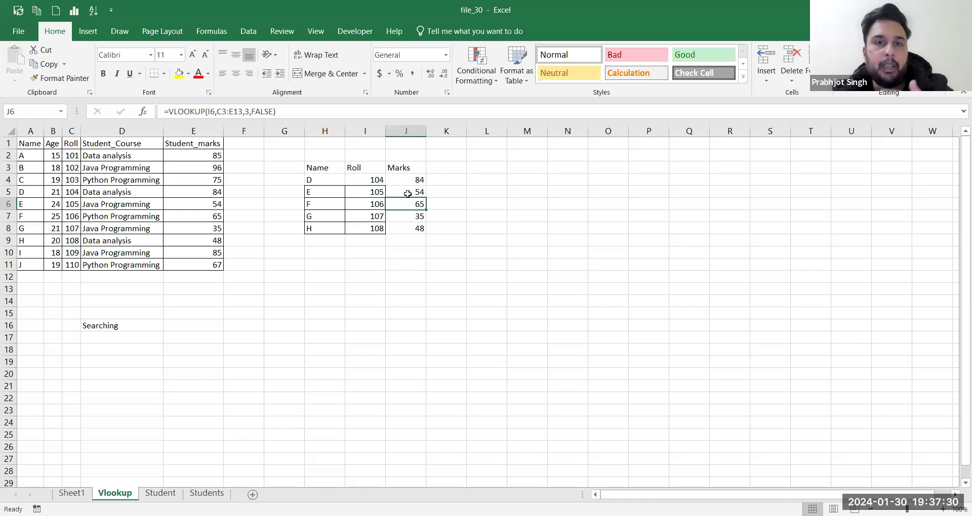
{"action": "left_click", "coordinate": [407, 193]}
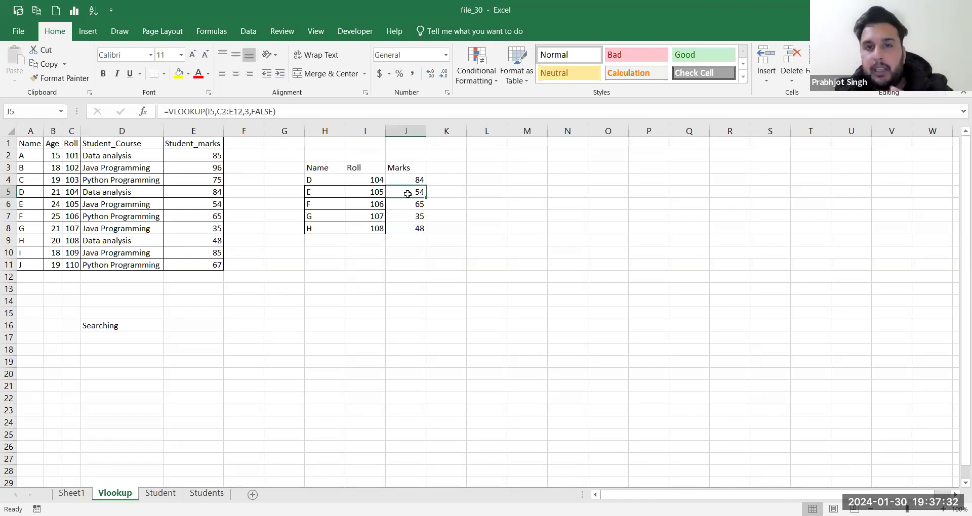
{"action": "left_click", "coordinate": [414, 179]}
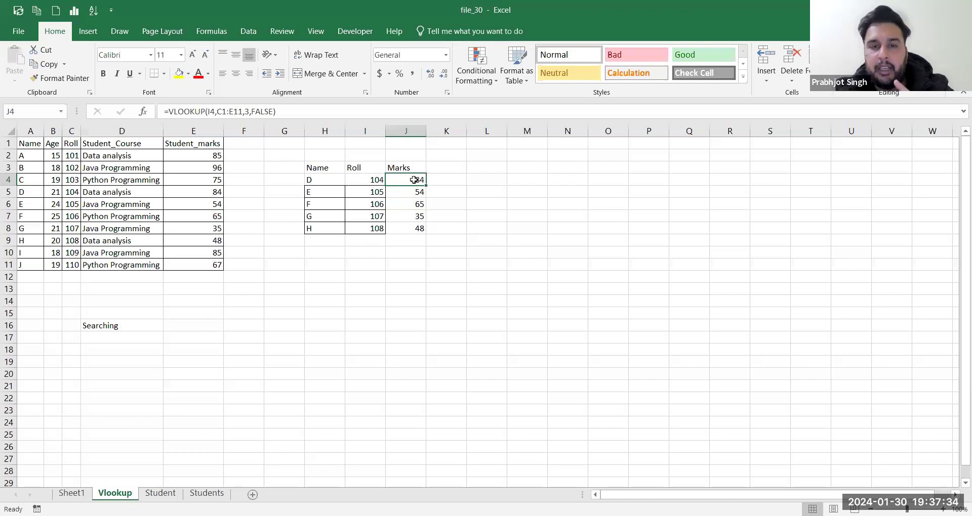
{"action": "left_click", "coordinate": [215, 111]}
{"action": "left_click_drag", "start_coordinate": [214, 111], "coordinate": [209, 112]}
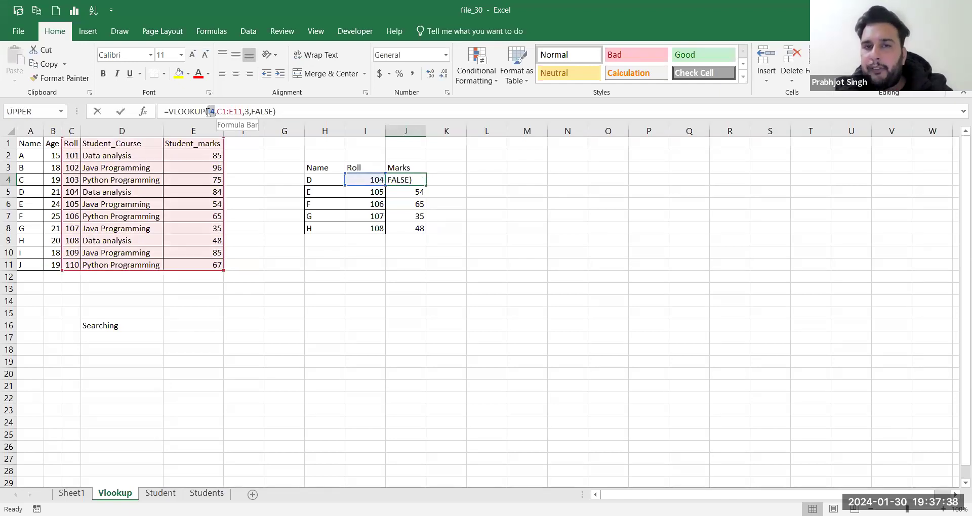
{"action": "key", "text": "Return"}
{"action": "left_click", "coordinate": [418, 179]}
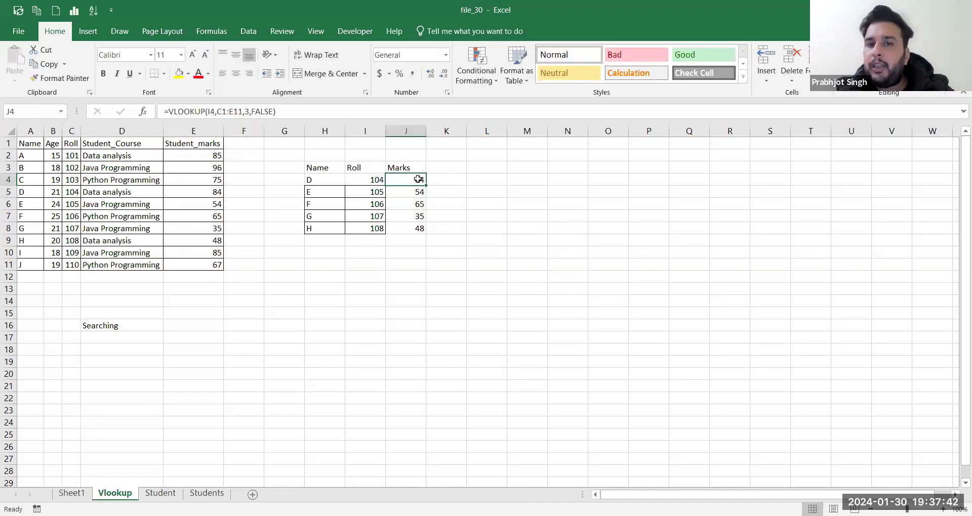
Step: Step through the Marks formulas for rolls 105–108 to see each range shift down
{"action": "key", "text": "alt+Tab"}
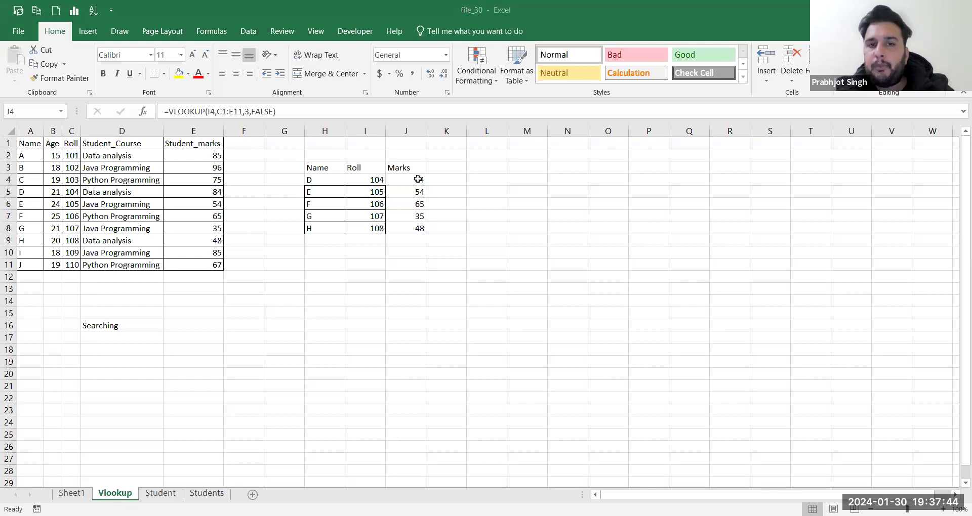
{"action": "left_click", "coordinate": [400, 192]}
{"action": "key", "text": "Down"}
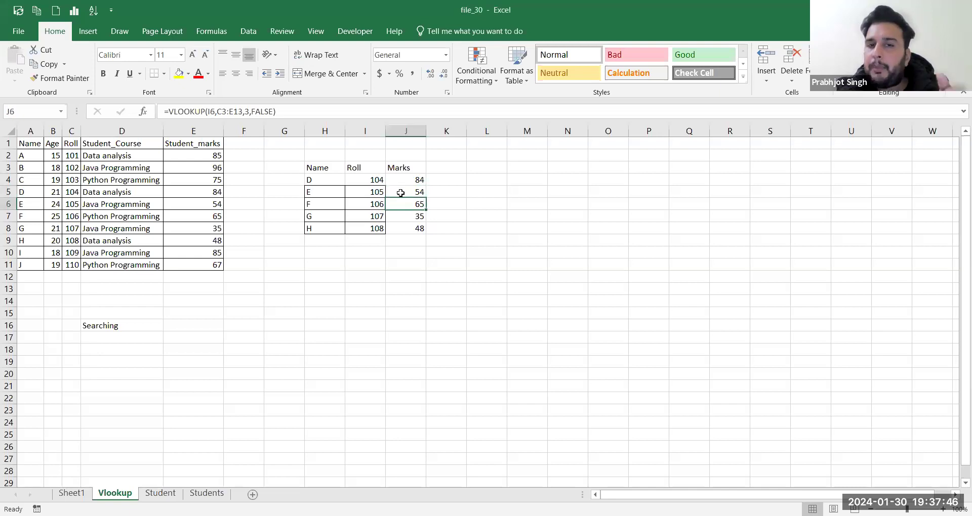
{"action": "key", "text": "Down"}
{"action": "key", "text": "Down"}
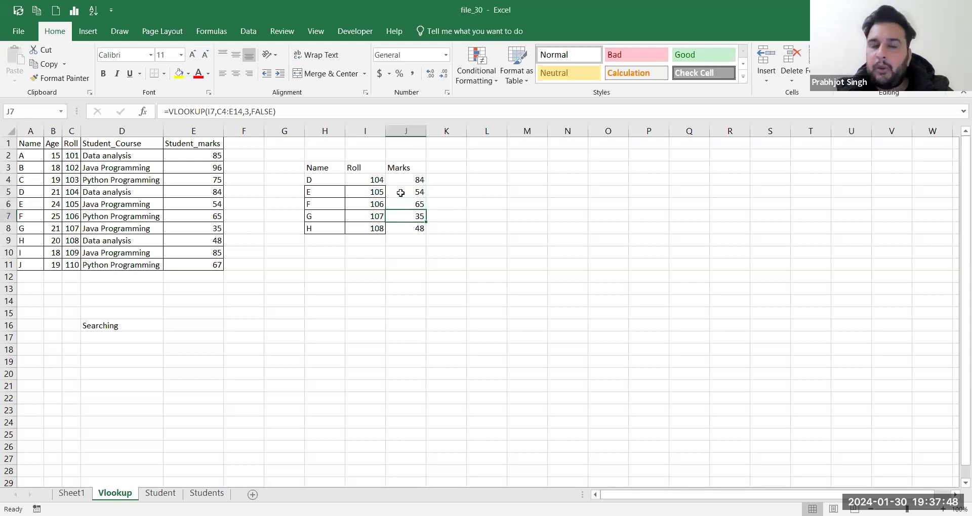
{"action": "key", "text": "Up"}
{"action": "left_click", "coordinate": [399, 180]}
{"action": "key", "text": "Down"}
{"action": "key", "text": "Up"}
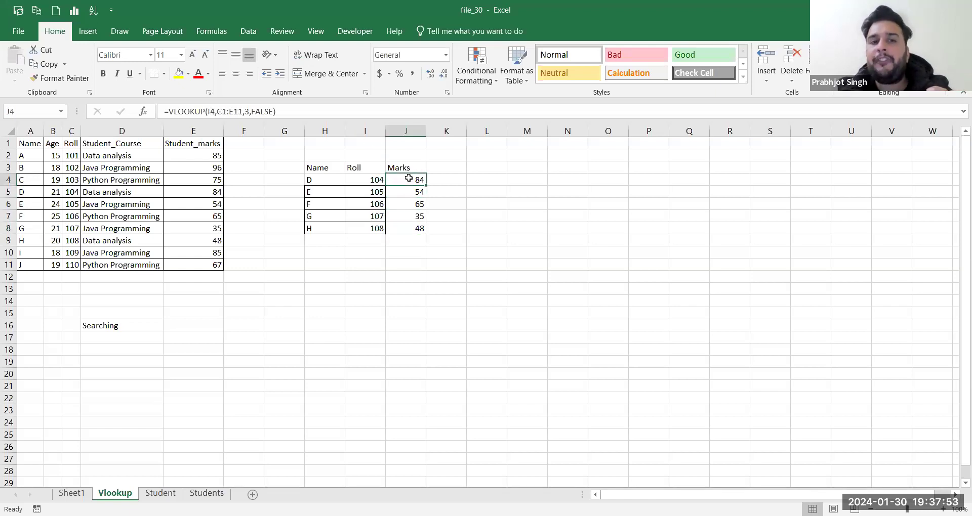
{"action": "left_click", "coordinate": [219, 111]}
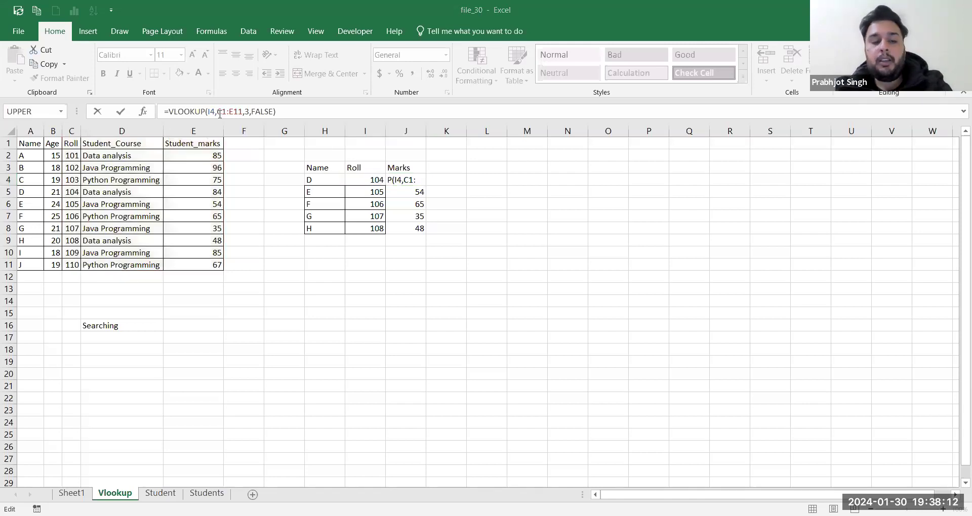
Step: Make J4's table range absolute: =VLOOKUP(I4,$C$1:$E$11,3,FALSE)
{"action": "left_click", "coordinate": [220, 113]}
{"action": "type", "text": "$"}
{"action": "key", "text": "Right"}
{"action": "type", "text": "$"}
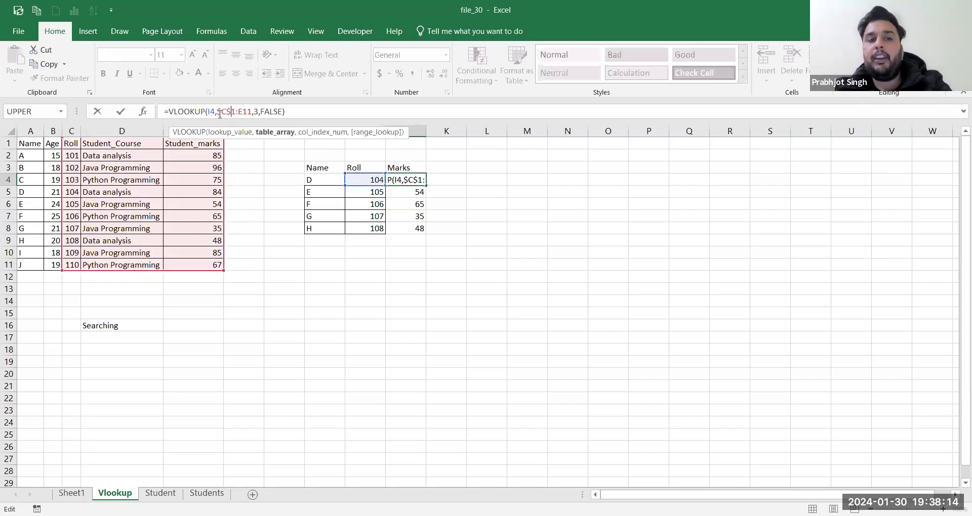
{"action": "key", "text": "Right"}
{"action": "type", "text": "$"}
{"action": "key", "text": "Right"}
{"action": "type", "text": "$"}
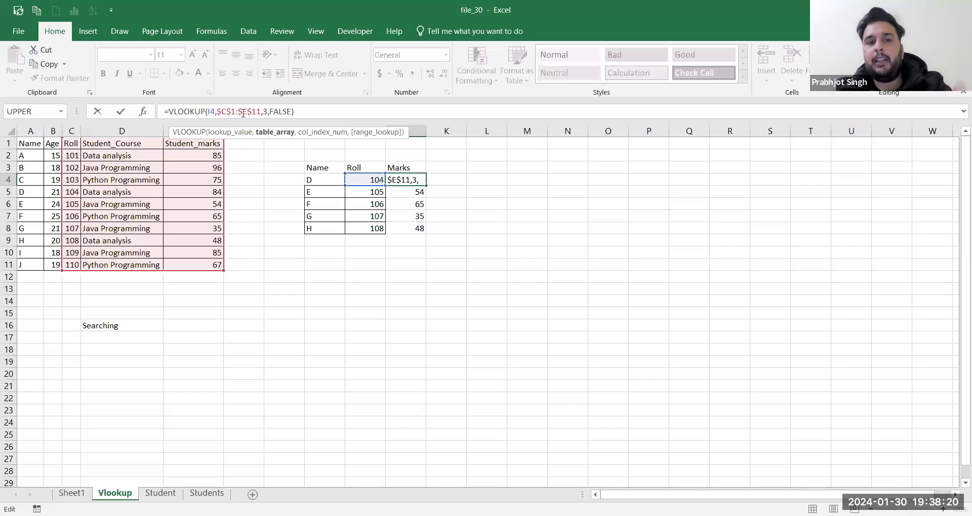
{"action": "key", "text": "Return"}
Step: Fill J4's absolute-range formula down through J8
{"action": "left_click", "coordinate": [411, 181]}
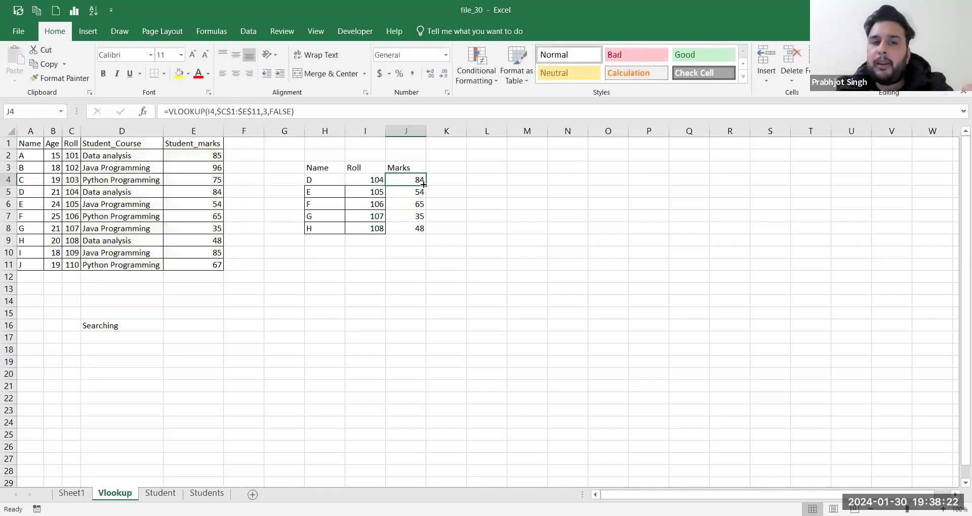
{"action": "left_click_drag", "start_coordinate": [428, 187], "coordinate": [426, 230]}
{"action": "left_click", "coordinate": [415, 180]}
{"action": "key", "text": "Down"}
{"action": "left_click", "coordinate": [399, 177]}
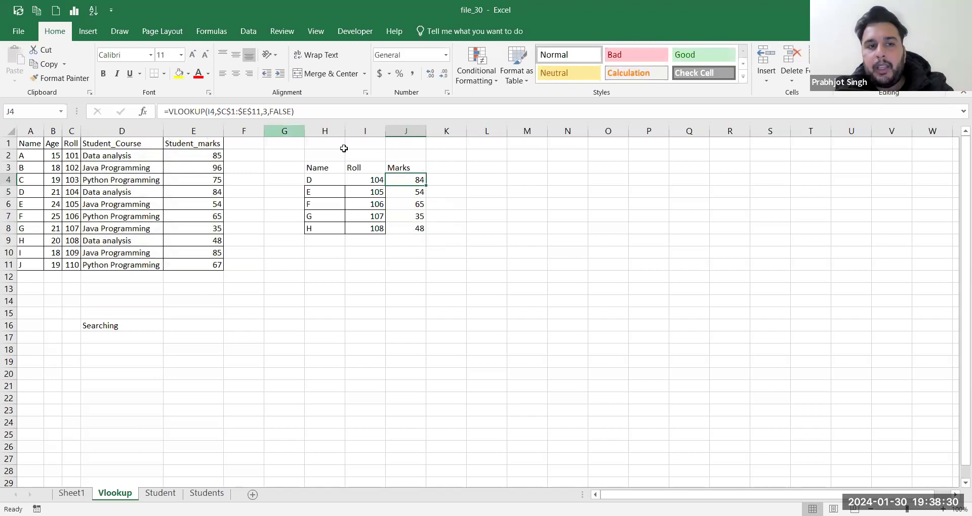
Step: Check that J5:J8 all keep the fixed $C$1:$E$11 range and return 54, 65, 35, 48
{"action": "left_click", "coordinate": [213, 112]}
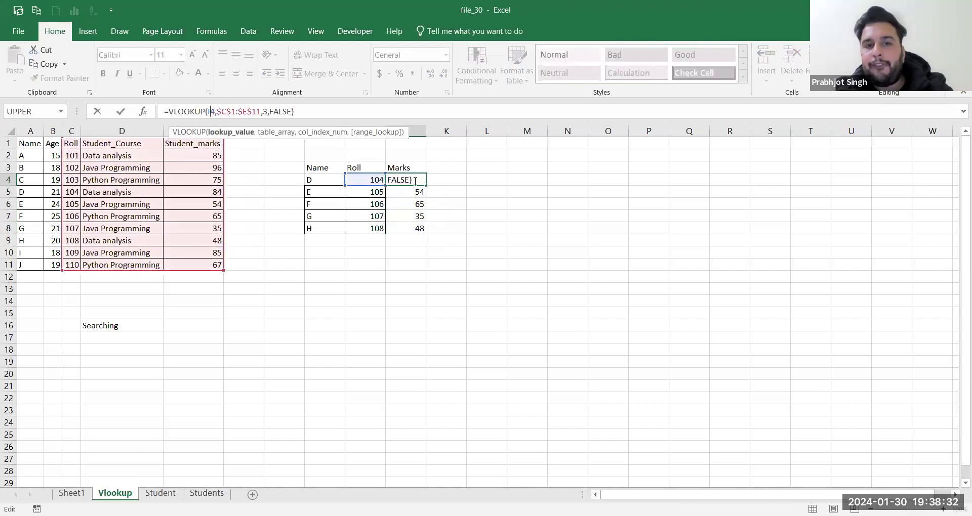
{"action": "key", "text": "Return"}
{"action": "key", "text": "Down"}
{"action": "key", "text": "Down"}
{"action": "key", "text": "Down"}
{"action": "key", "text": "Up"}
{"action": "key", "text": "Up"}
{"action": "key", "text": "Up"}
{"action": "key", "text": "Up"}
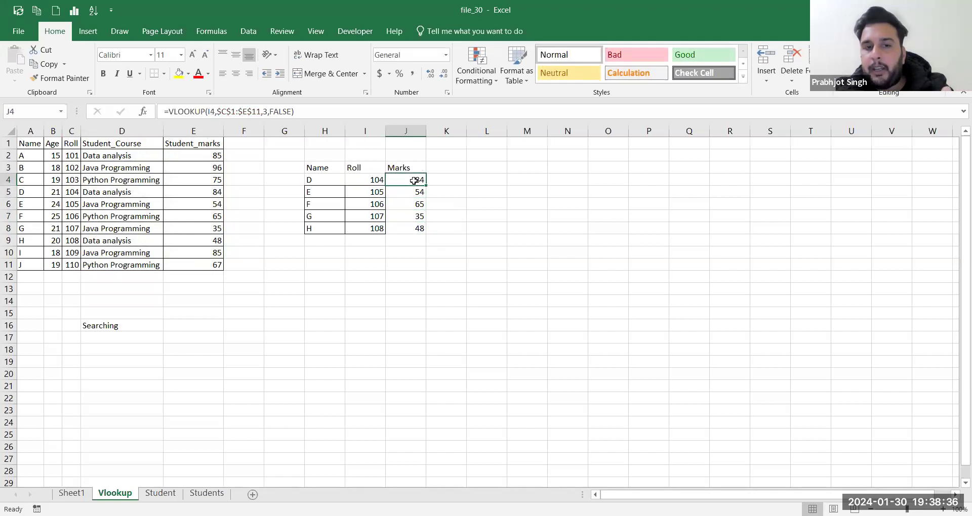
{"action": "key", "text": "shift+Down"}
{"action": "key", "text": "shift+Down"}
{"action": "key", "text": "shift+Down"}
{"action": "key", "text": "Down"}
{"action": "key", "text": "Up"}
{"action": "key", "text": "Down"}
{"action": "key", "text": "Down"}
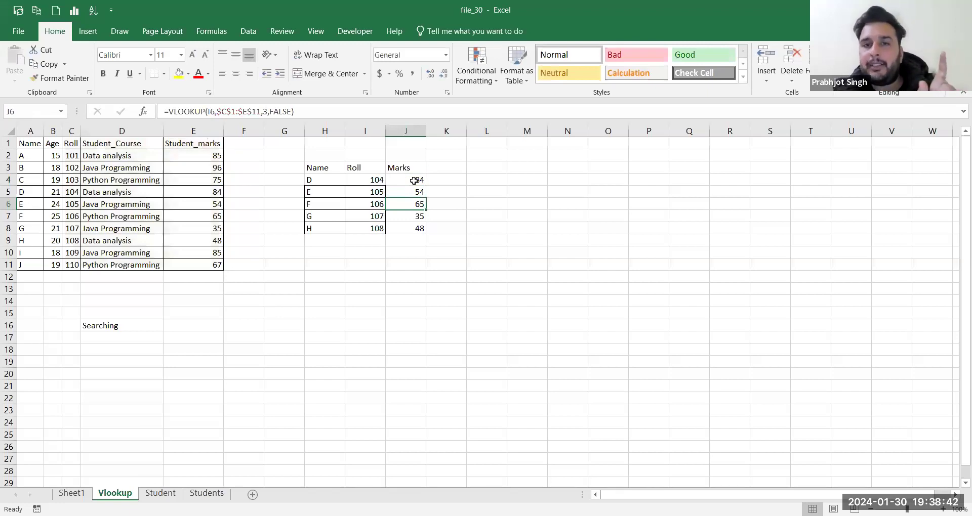
{"action": "key", "text": "Down"}
{"action": "key", "text": "Down"}
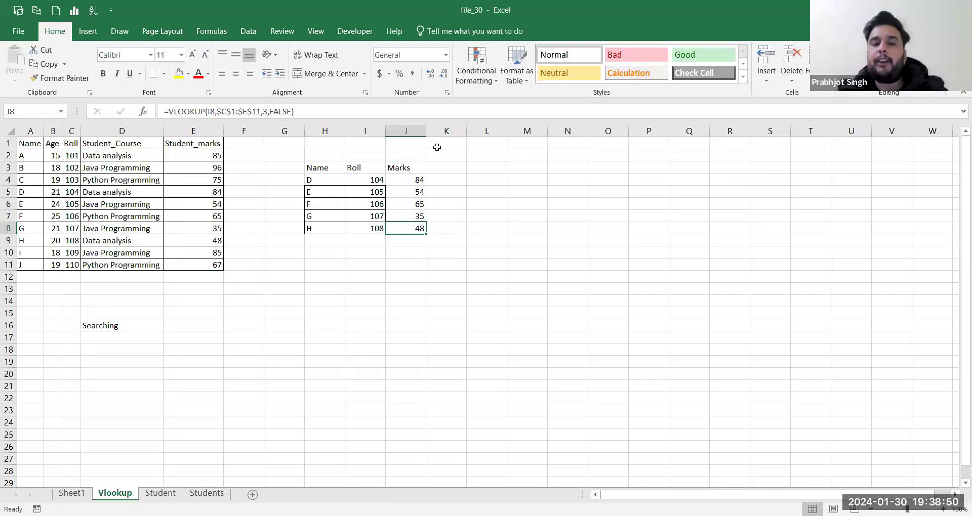
{"action": "left_click", "coordinate": [857, 416]}
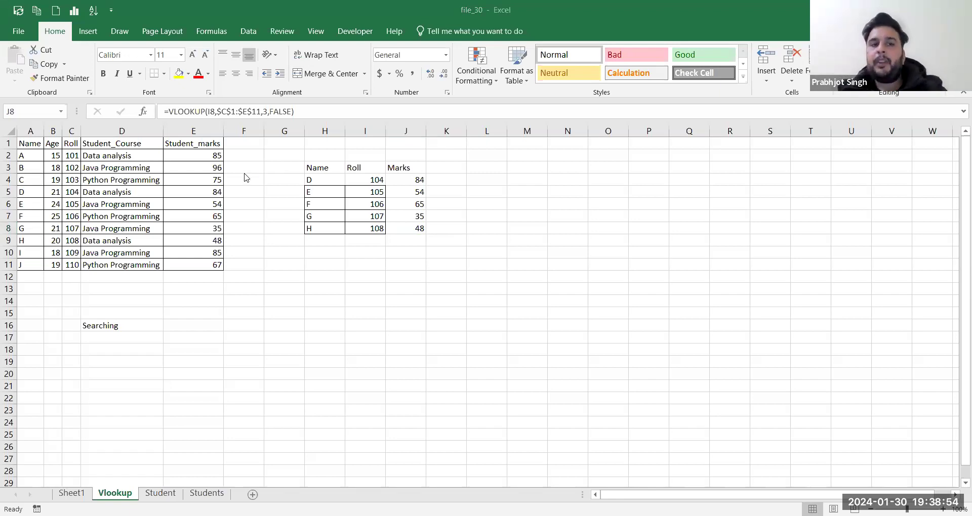
{"action": "left_click", "coordinate": [355, 172]}
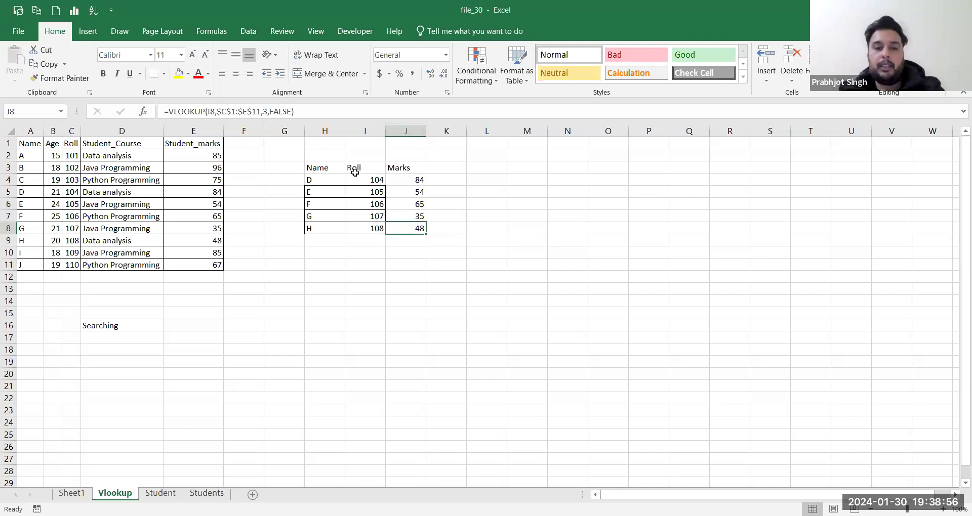
{"action": "key", "text": "alt+Tab"}
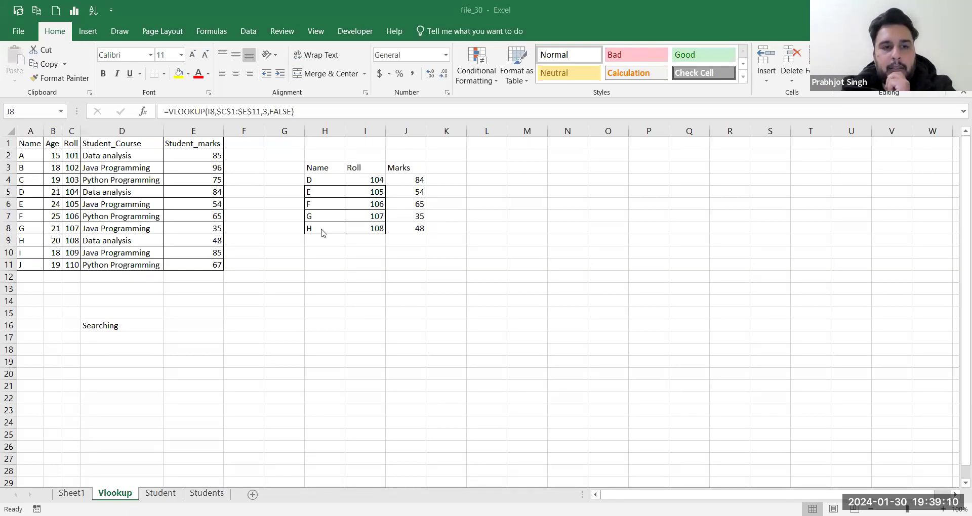
{"action": "left_click", "coordinate": [203, 493]}
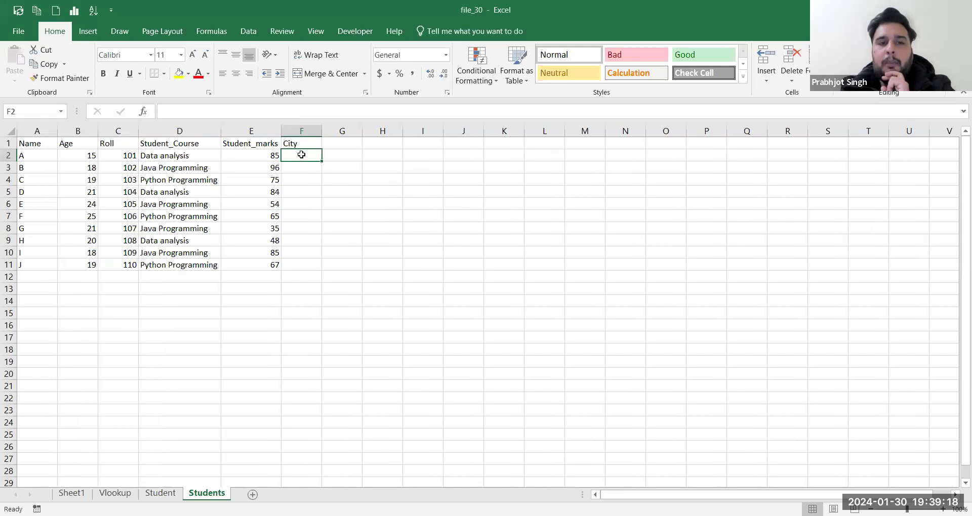
{"action": "left_click", "coordinate": [171, 494]}
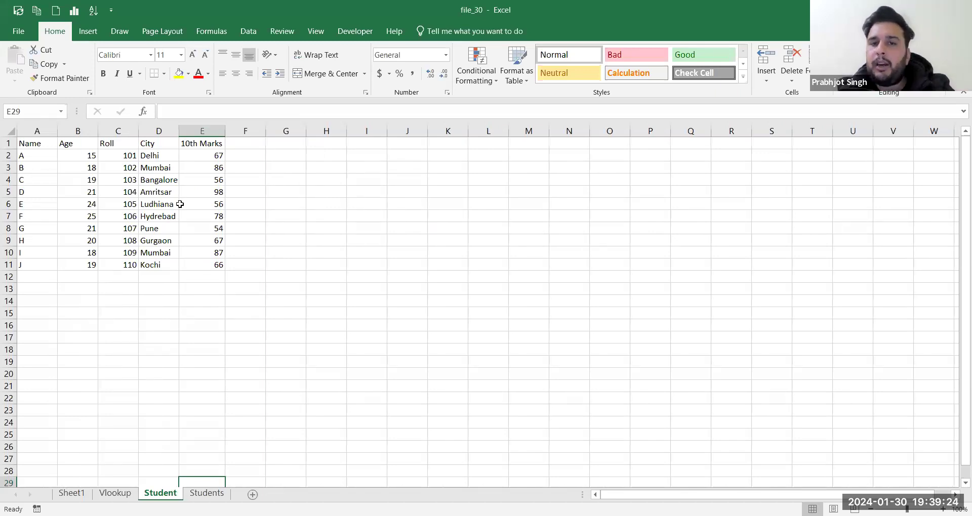
{"action": "key", "text": "alt+Tab"}
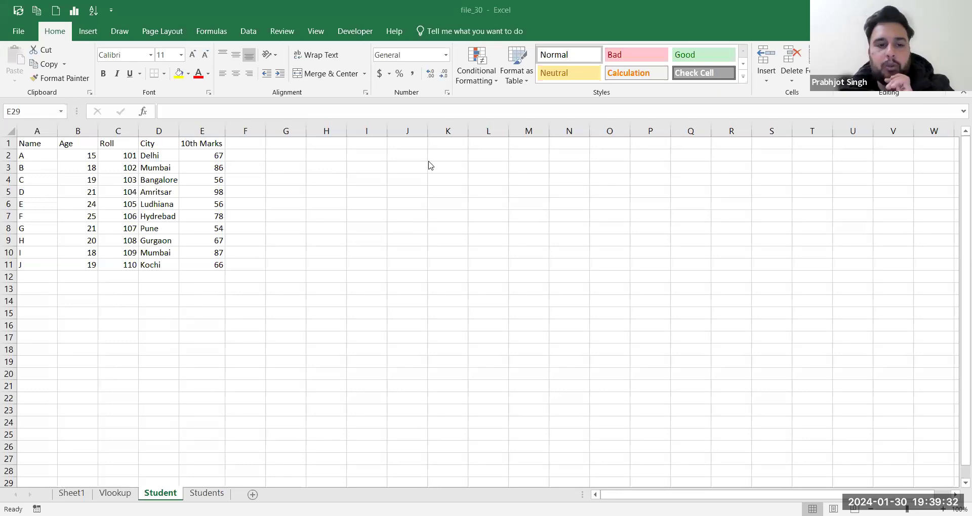
{"action": "right_click", "coordinate": [212, 496]}
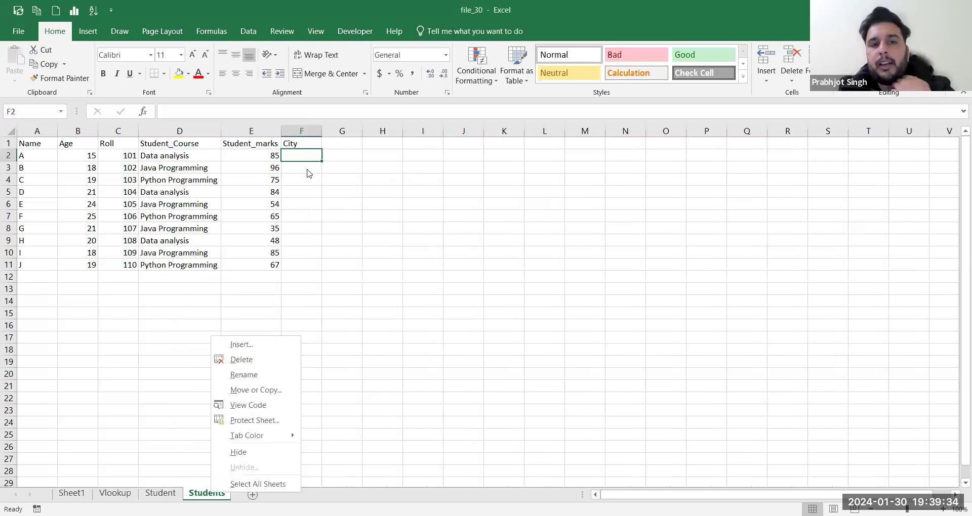
{"action": "left_click", "coordinate": [301, 156]}
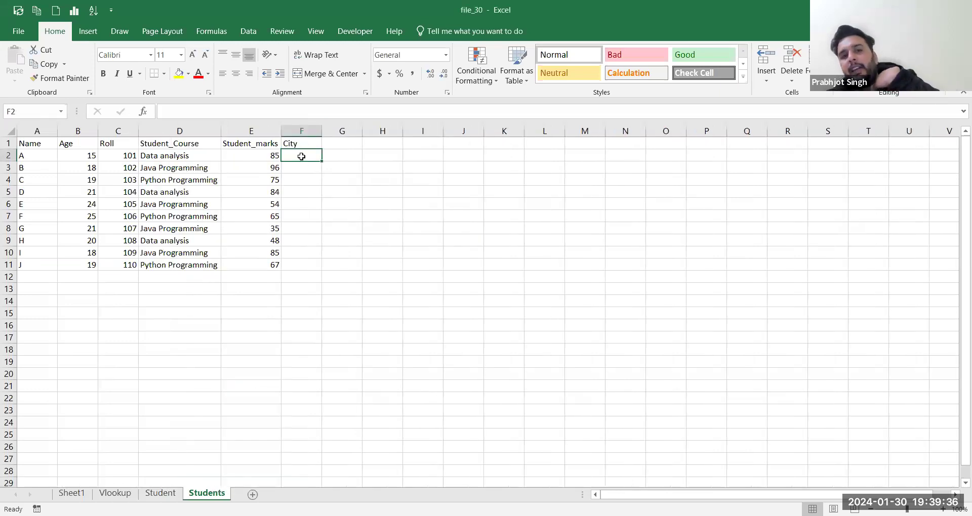
{"action": "left_click", "coordinate": [133, 156]}
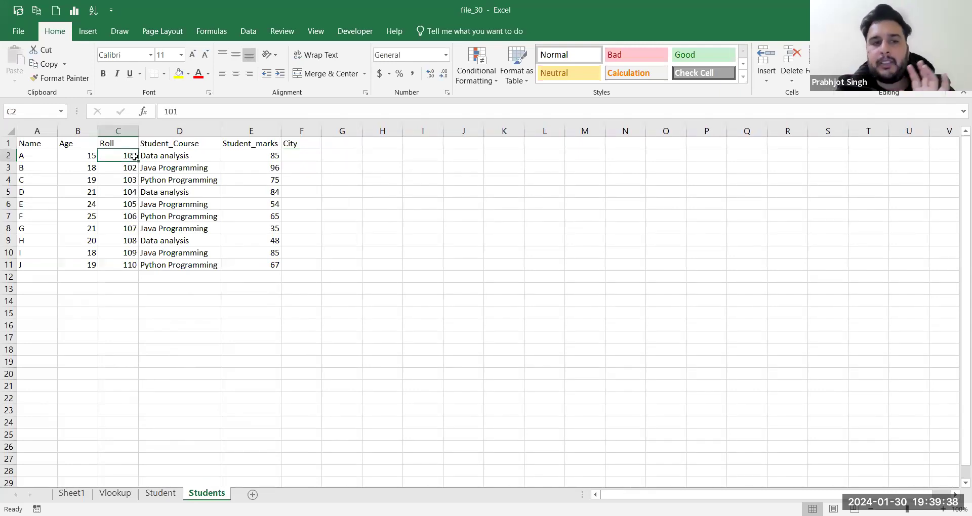
{"action": "left_click", "coordinate": [299, 155]}
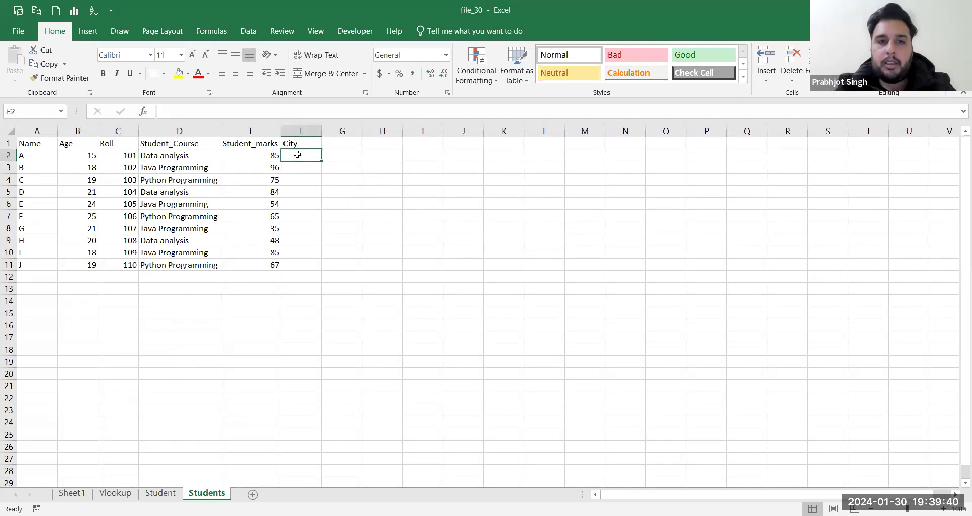
{"action": "type", "text": "=v"}
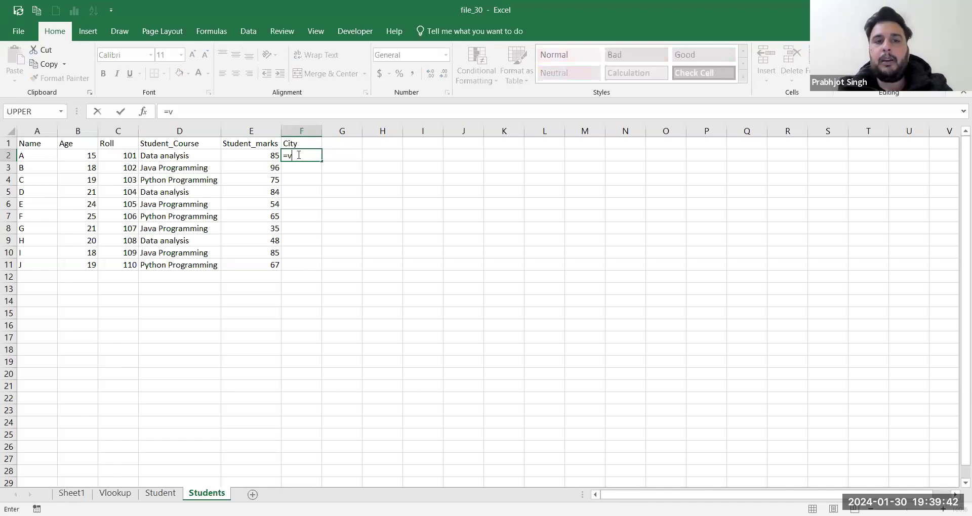
{"action": "type", "text": "lo"}
{"action": "double_click", "coordinate": [313, 169]}
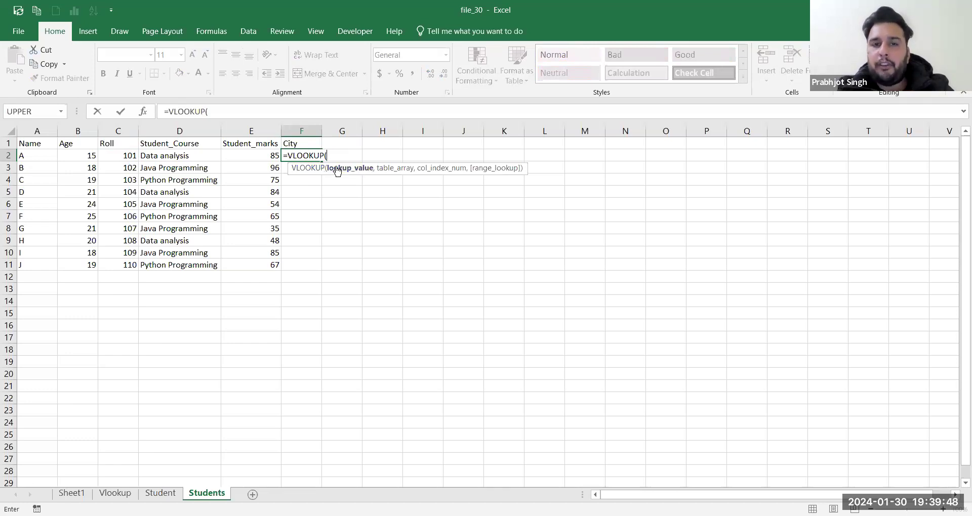
{"action": "key", "text": "alt+Tab"}
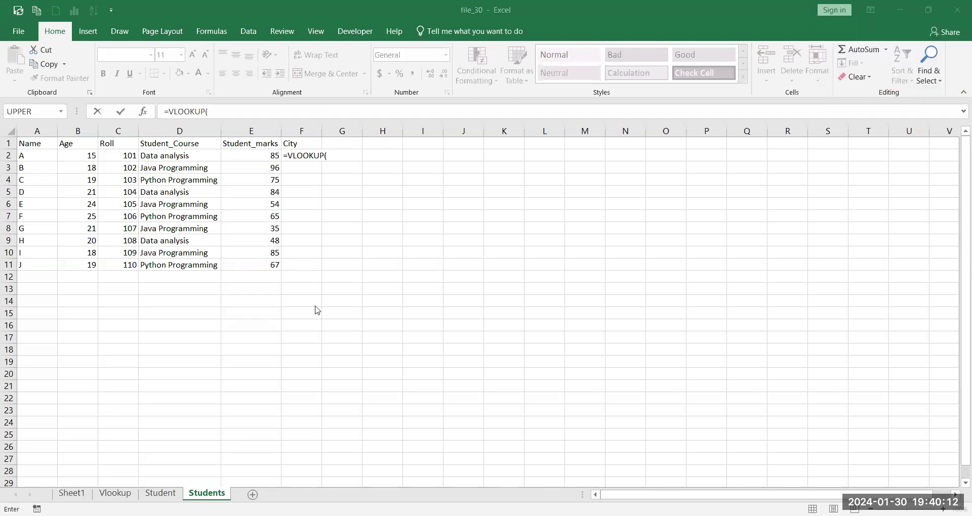
{"action": "key", "text": "Return"}
{"action": "left_click", "coordinate": [487, 299]}
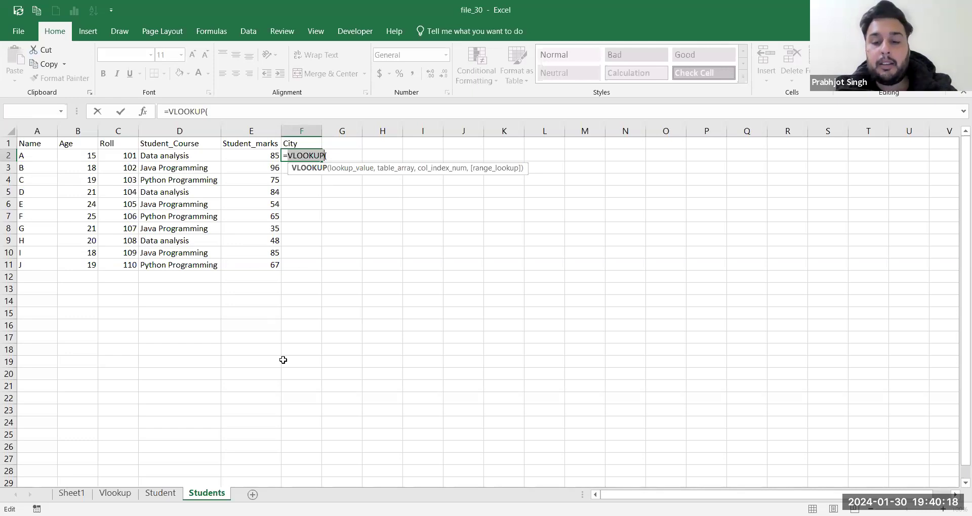
{"action": "key", "text": "BackSpace"}
{"action": "key", "text": "BackSpace"}
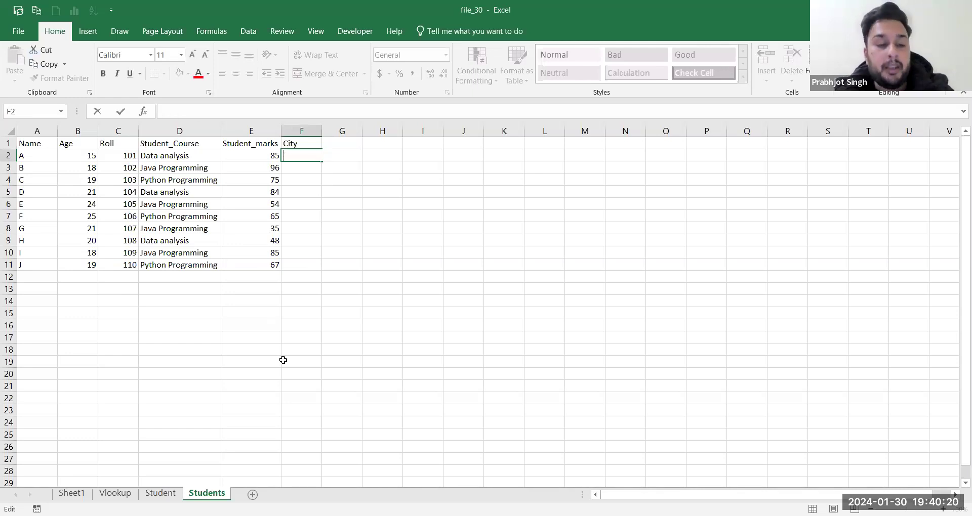
{"action": "key", "text": "Tab"}
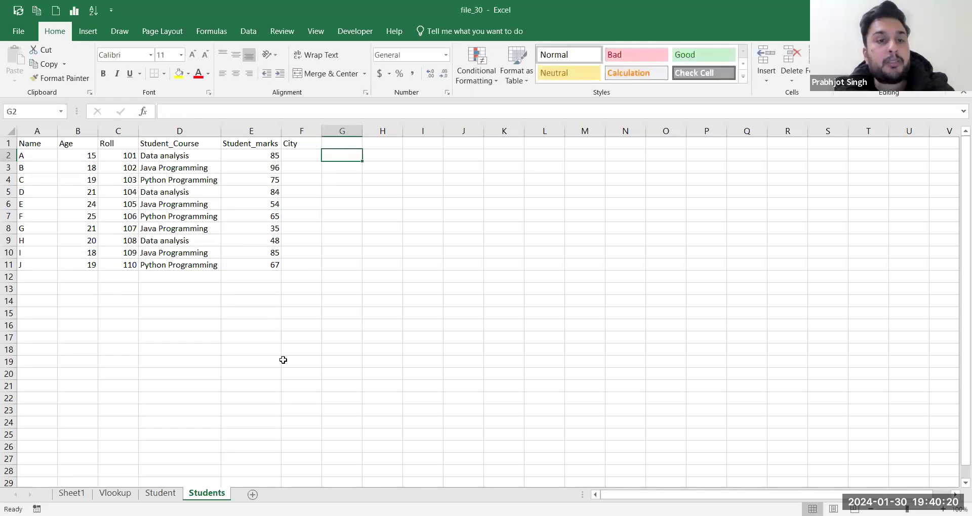
Step: On the Vlookup sheet, clear the Marks cells in column J and start a new formula in J4
{"action": "left_click", "coordinate": [167, 492]}
{"action": "key", "text": "ctrl+Page_Up"}
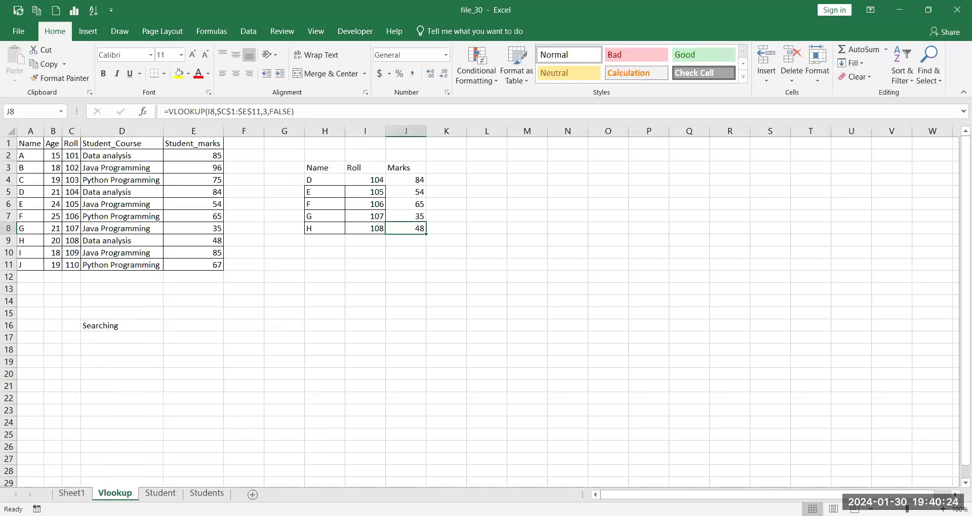
{"action": "left_click_drag", "start_coordinate": [418, 178], "coordinate": [421, 253]}
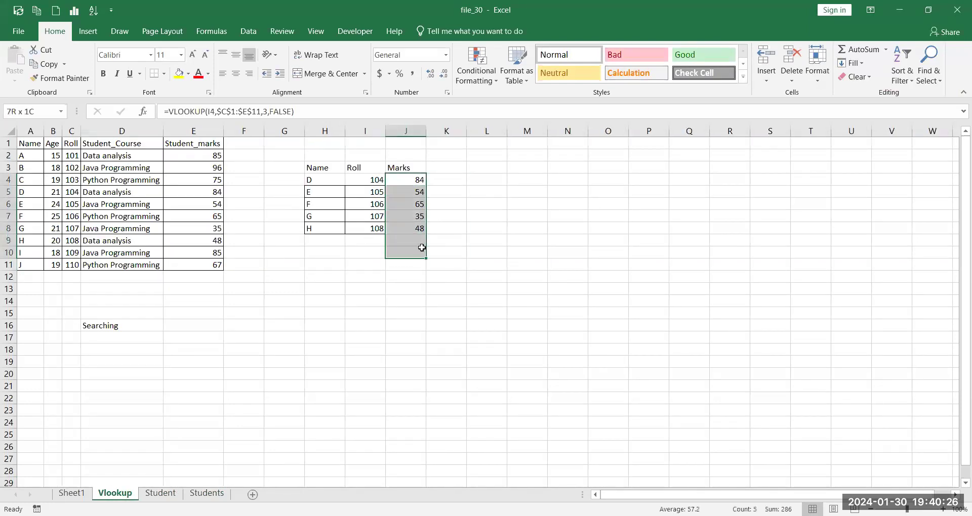
{"action": "key", "text": "Delete"}
{"action": "left_click", "coordinate": [399, 178]}
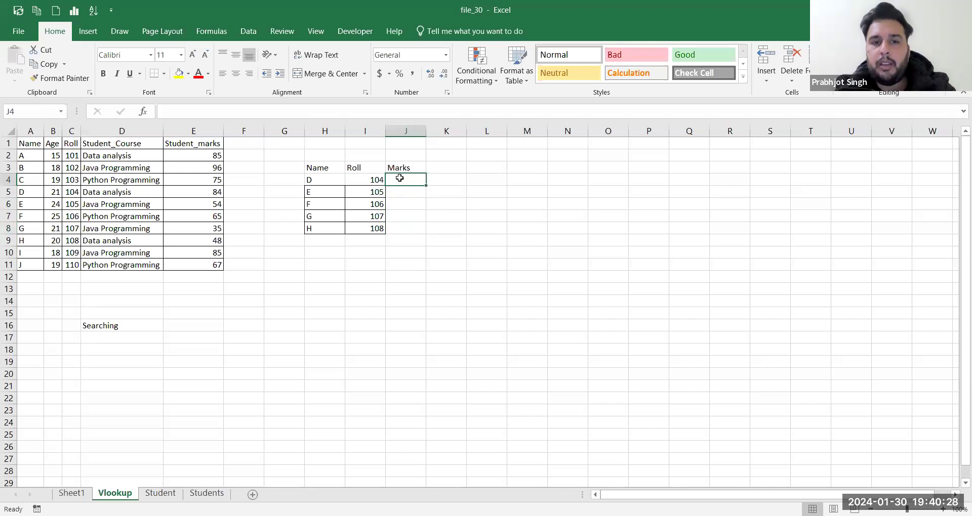
{"action": "type", "text": "="}
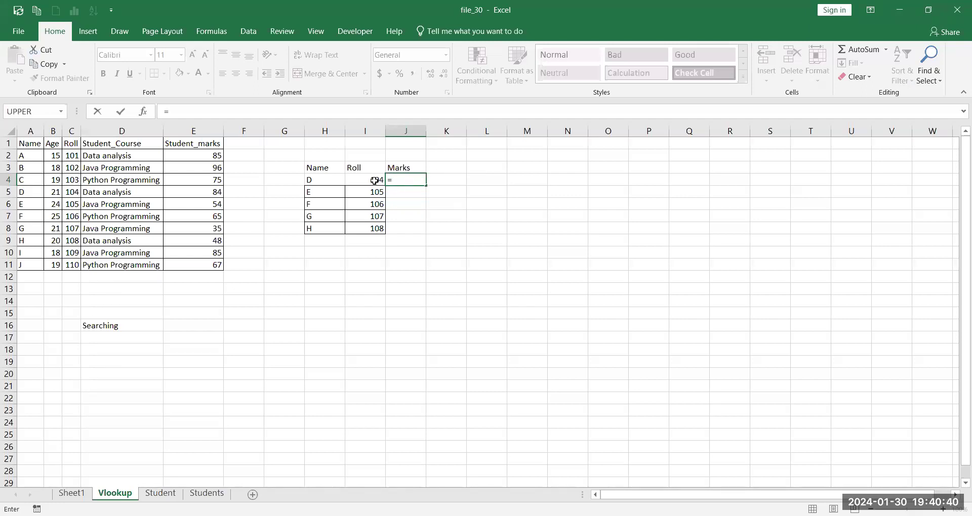
Step: Cancel the pending entry and begin J4's formula as =VLOOKUP(I4 for roll 104
{"action": "key", "text": "Escape"}
{"action": "key", "text": "Right"}
{"action": "key", "text": "Left"}
{"action": "key", "text": "Left"}
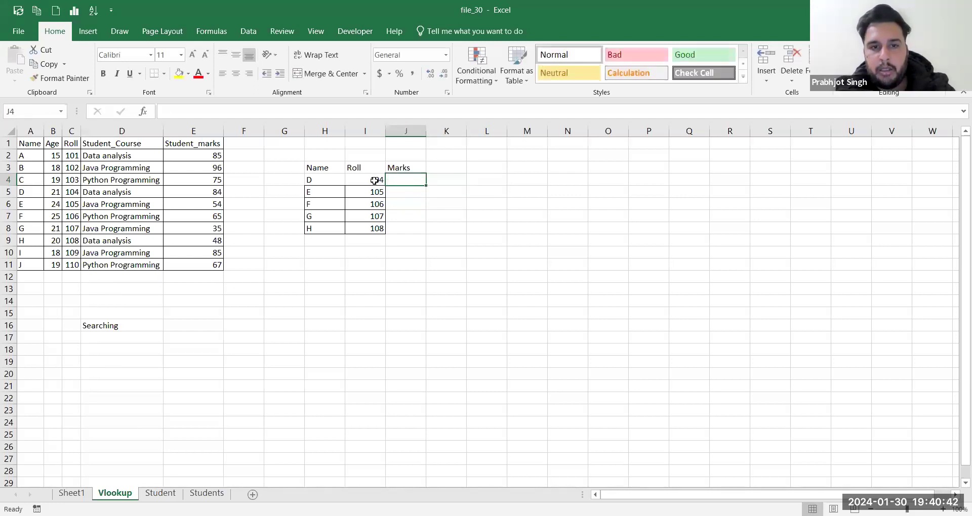
{"action": "left_click", "coordinate": [198, 192]}
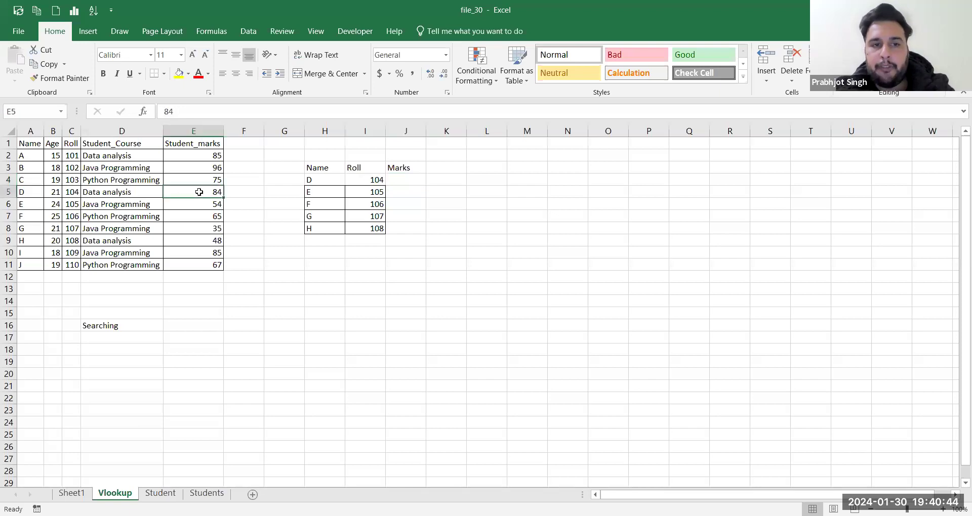
{"action": "left_click", "coordinate": [417, 181]}
{"action": "type", "text": "="}
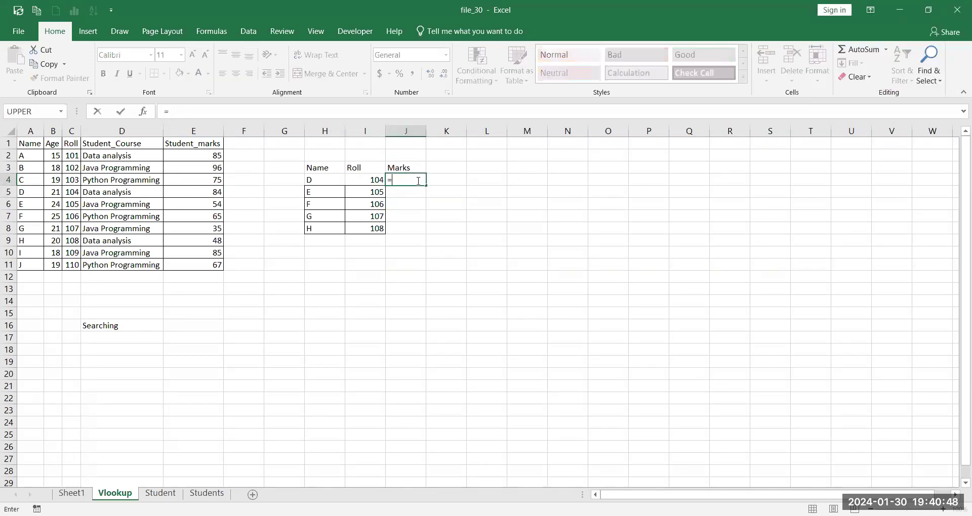
{"action": "type", "text": "vl"}
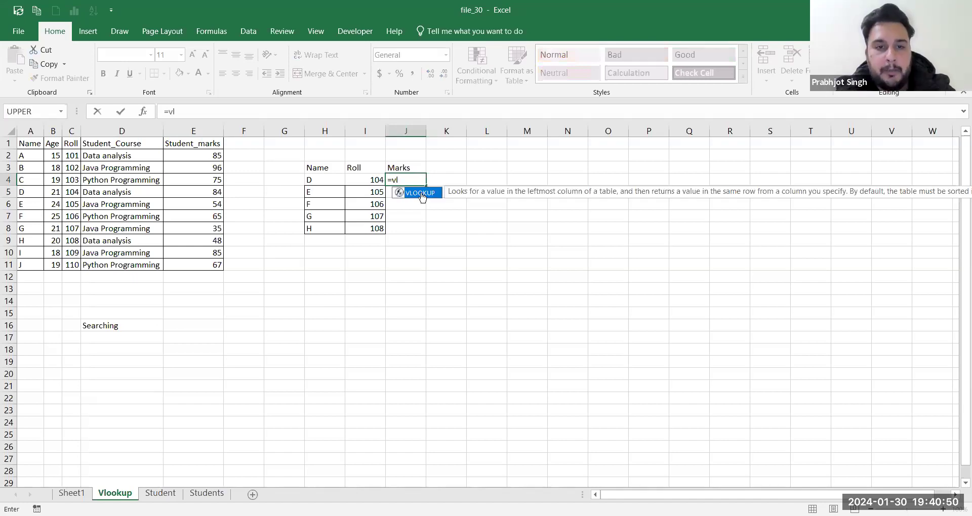
{"action": "double_click", "coordinate": [422, 197]}
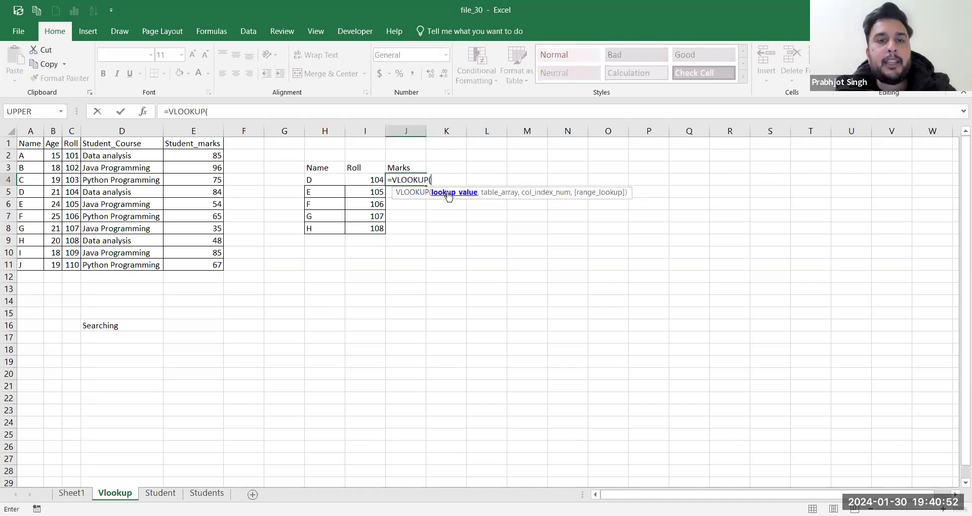
{"action": "left_click", "coordinate": [375, 181]}
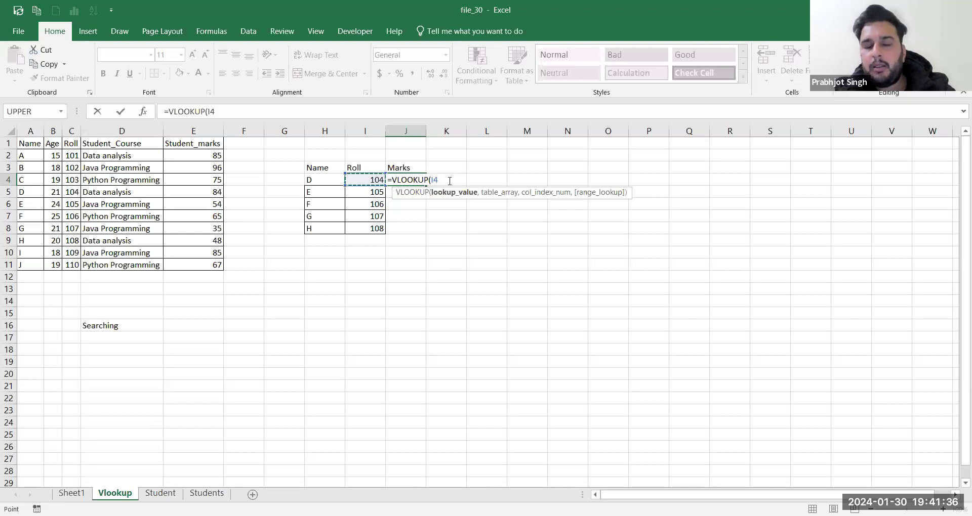
Step: Add the student table C1:E11 as the range, giving =VLOOKUP(I4,C1:E11,
{"action": "type", "text": ","}
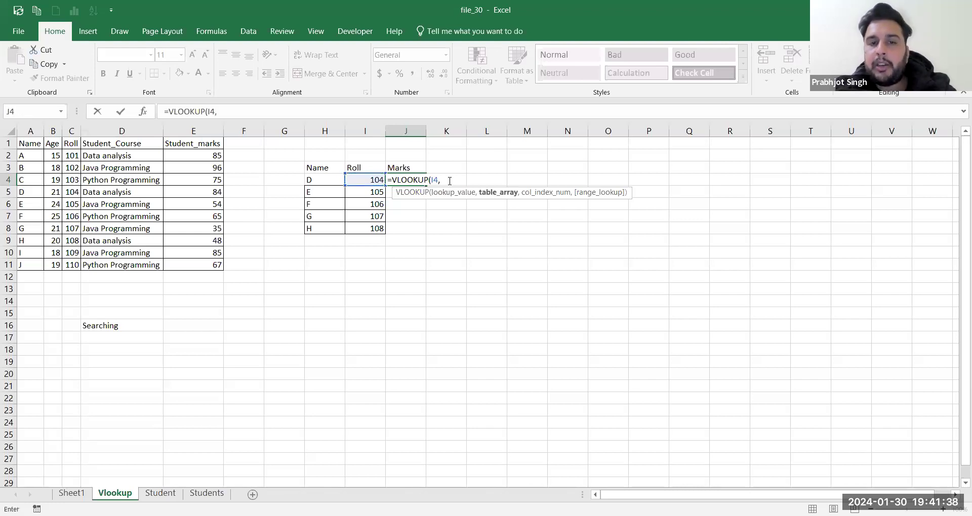
{"action": "left_click", "coordinate": [71, 143]}
{"action": "left_click_drag", "start_coordinate": [72, 143], "coordinate": [204, 270]}
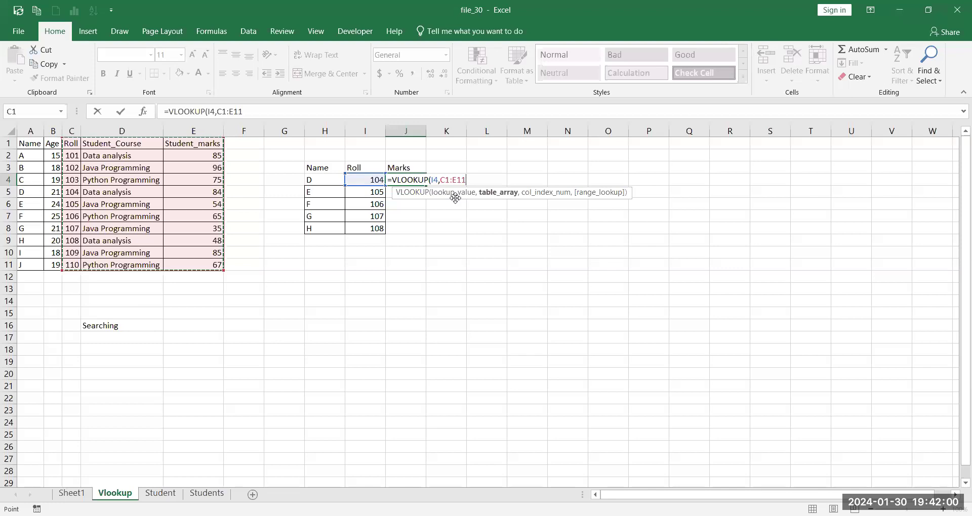
{"action": "type", "text": ","}
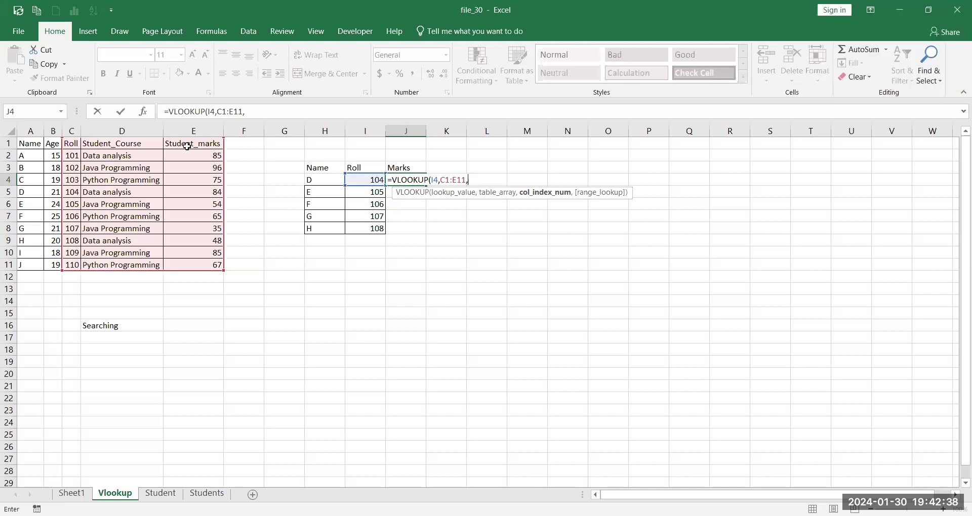
Step: Finish J4's formula as =VLOOKUP(I4,C1:E11,3,FALSE), returning 84 for roll 104
{"action": "type", "text": "3"}
{"action": "key", "text": "BackSpace"}
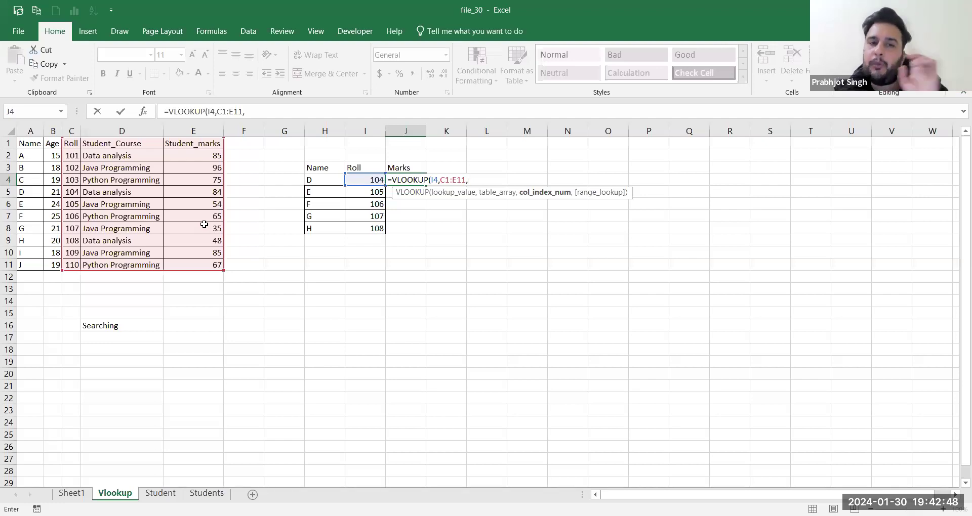
{"action": "type", "text": "3"}
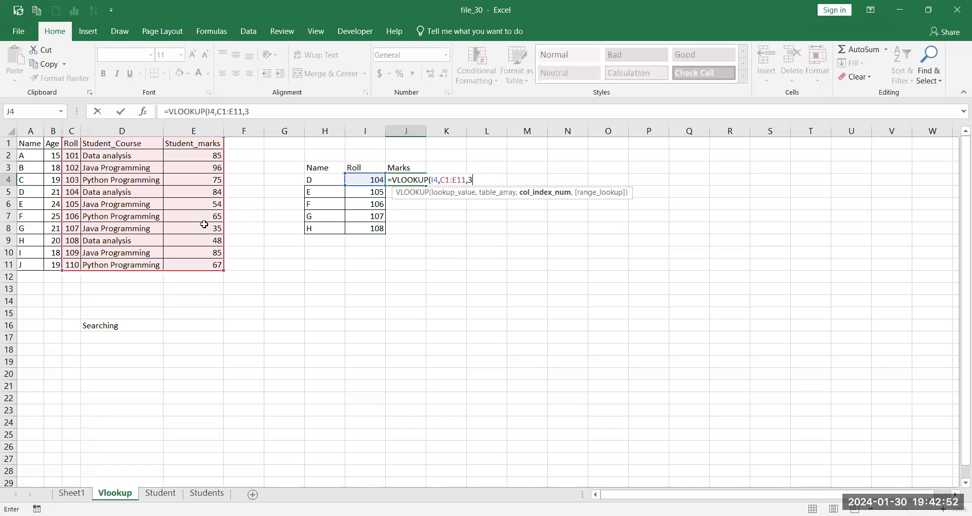
{"action": "type", "text": ","}
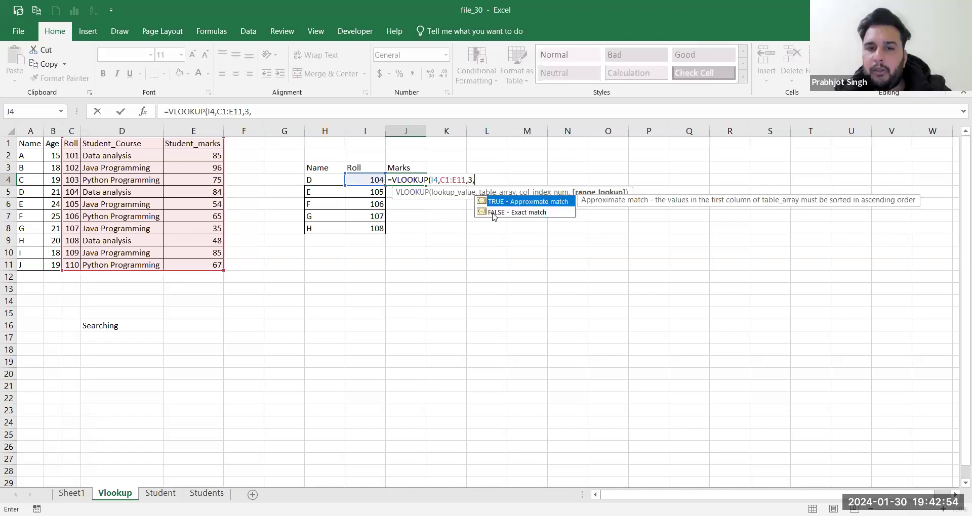
{"action": "left_click", "coordinate": [494, 213]}
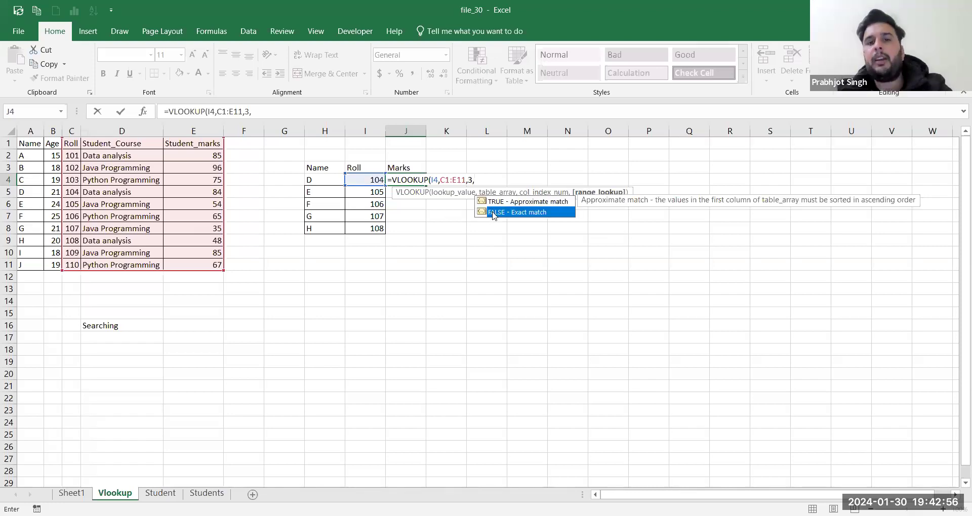
{"action": "double_click", "coordinate": [494, 213]}
{"action": "type", "text": ")"}
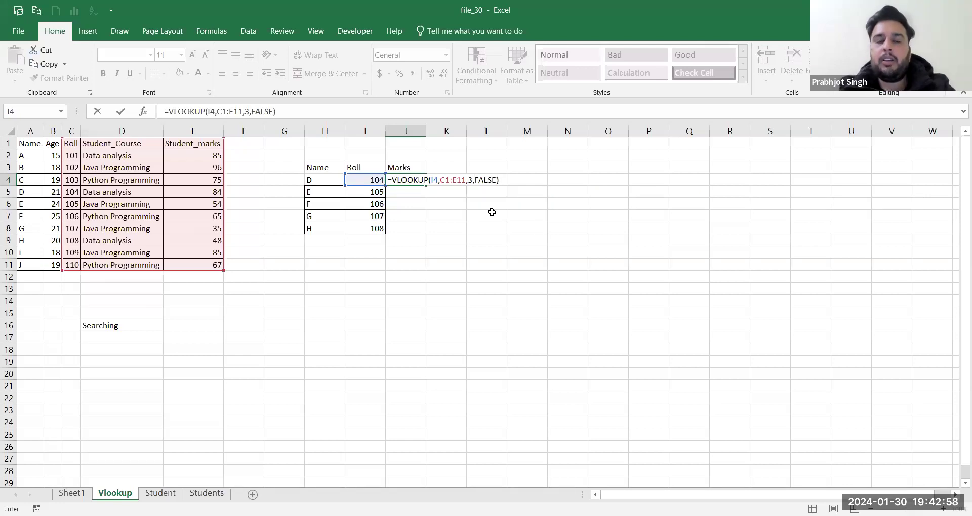
{"action": "key", "text": "Return"}
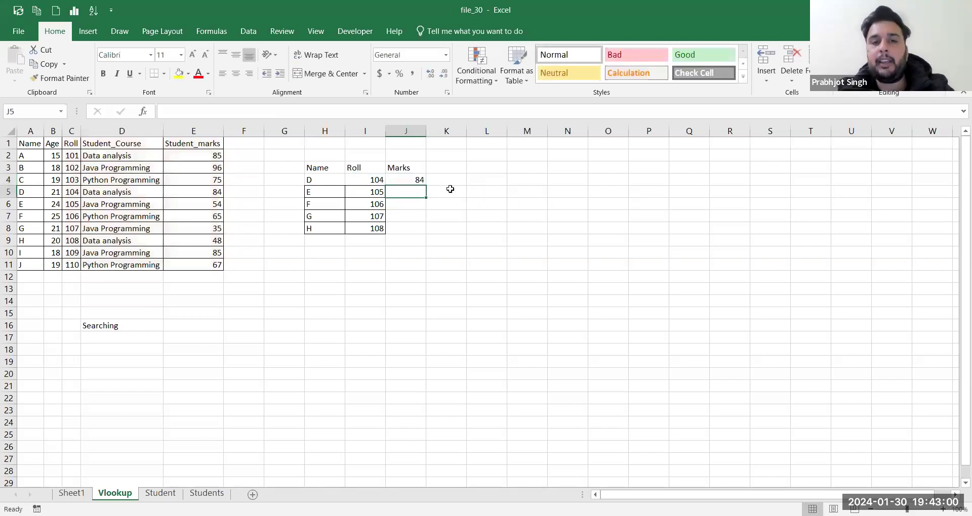
Step: Recheck J4's marks lookup, then move to the Students sheet with its empty City column
{"action": "left_click", "coordinate": [411, 182]}
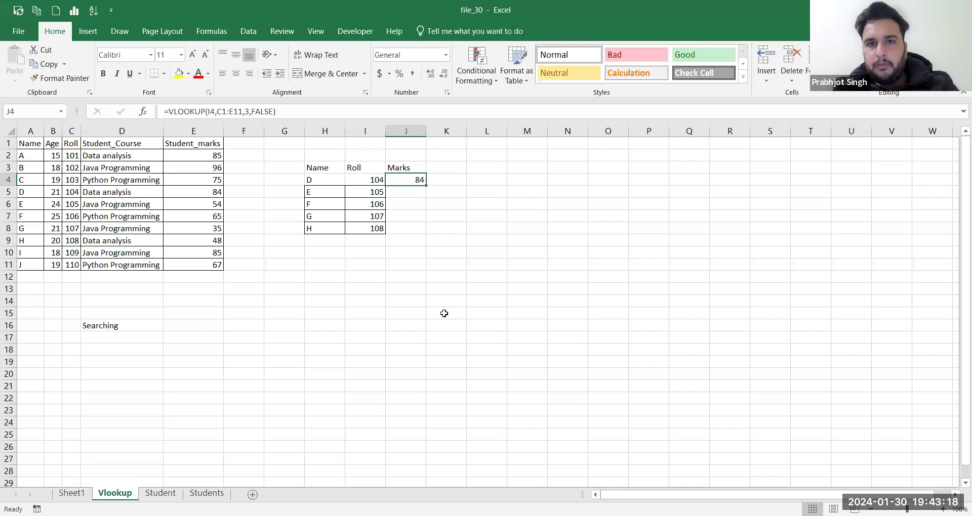
{"action": "key", "text": "alt+Tab"}
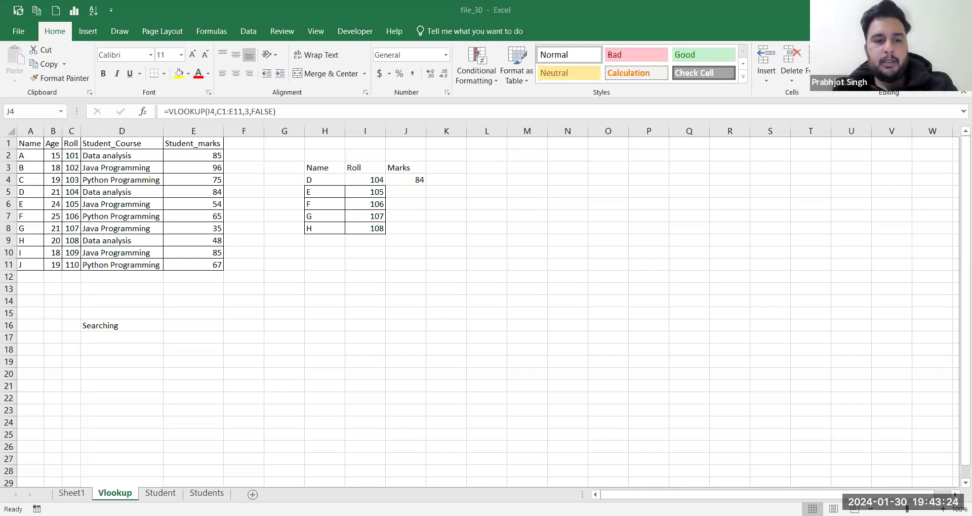
{"action": "left_click", "coordinate": [206, 494]}
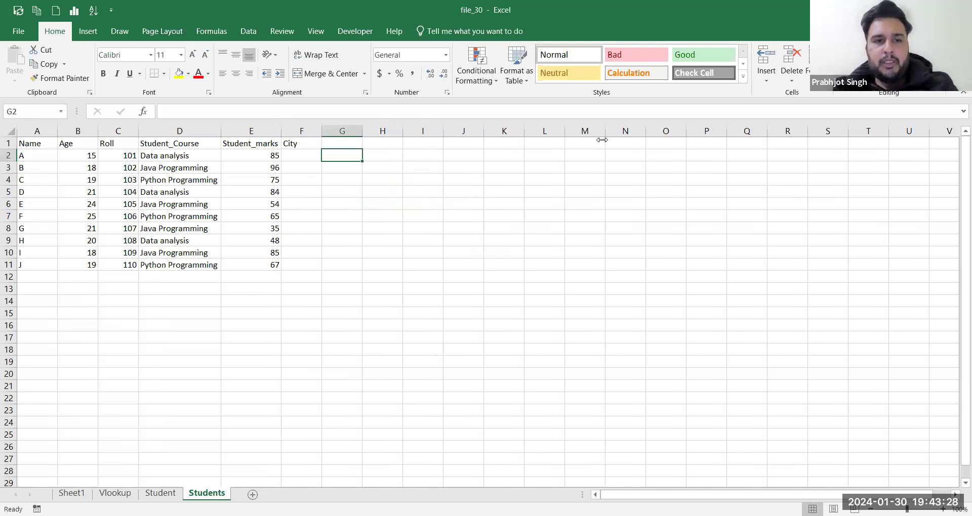
Step: Begin =VLOOKUP(C2, in F2, using the first student's roll number as lookup value
{"action": "left_click", "coordinate": [296, 156]}
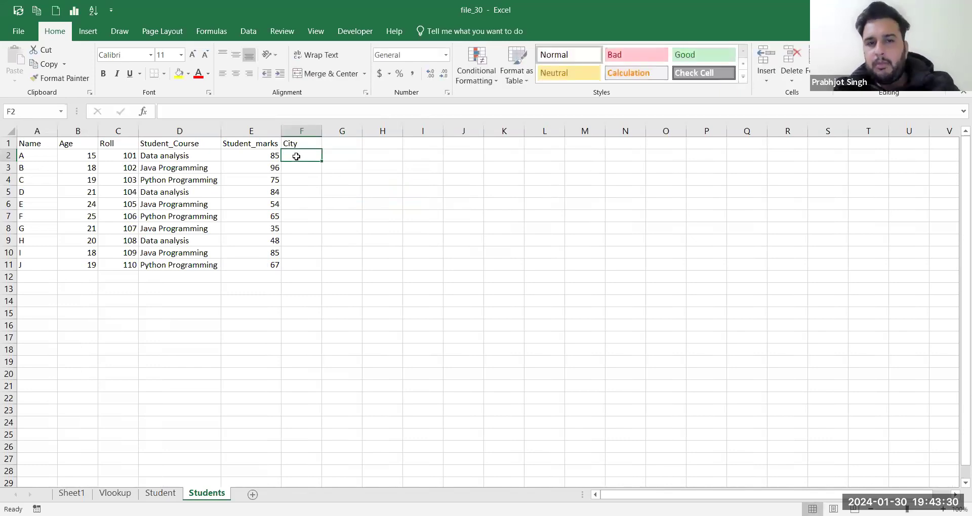
{"action": "type", "text": "="}
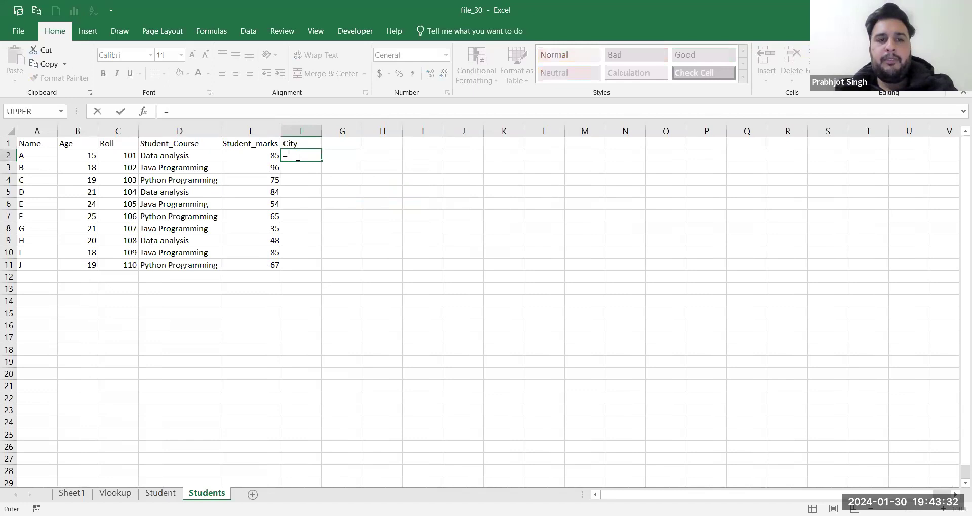
{"action": "type", "text": "vl"}
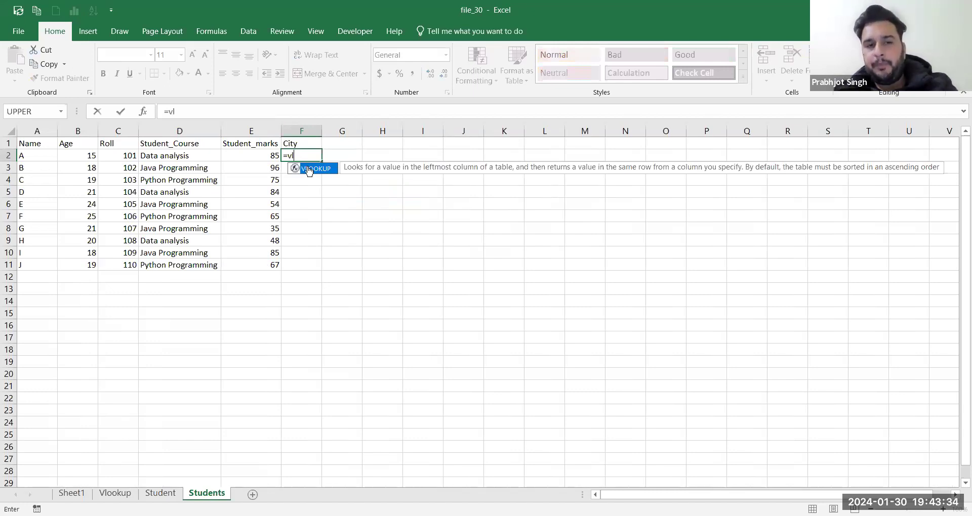
{"action": "double_click", "coordinate": [309, 169]}
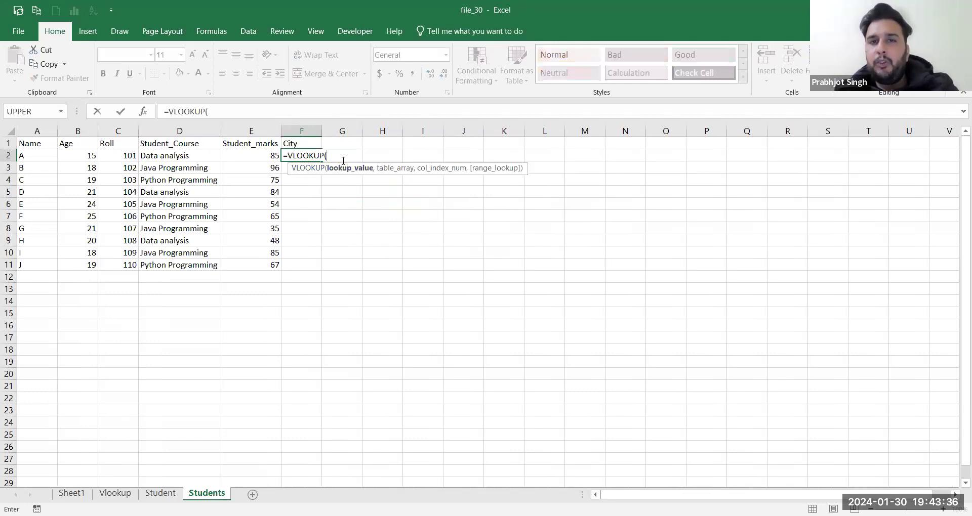
{"action": "key", "text": "alt+Tab"}
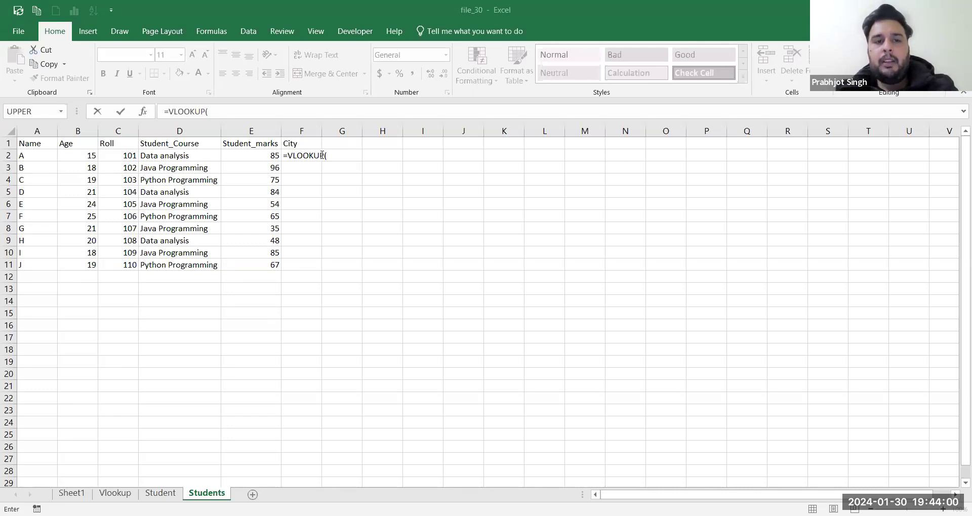
{"action": "left_click", "coordinate": [293, 150]}
{"action": "left_click", "coordinate": [130, 156]}
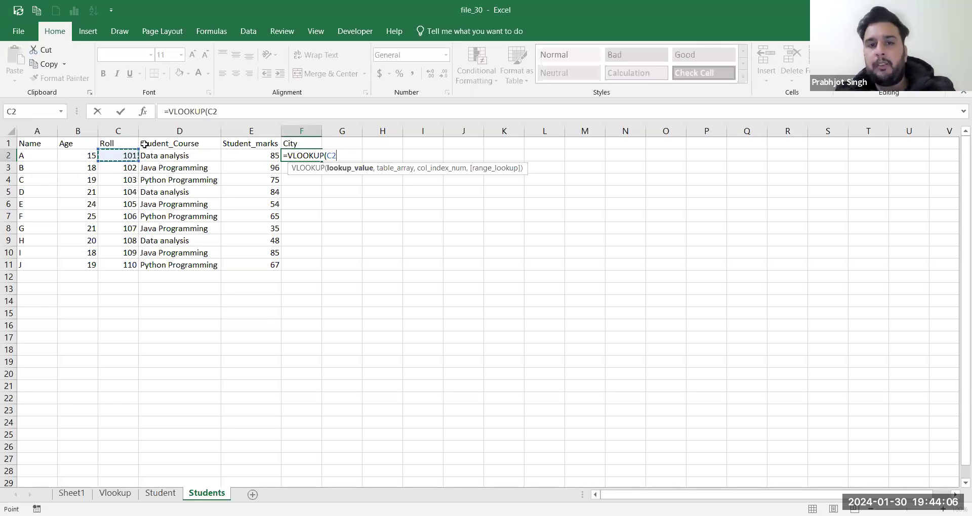
{"action": "left_click", "coordinate": [342, 156]}
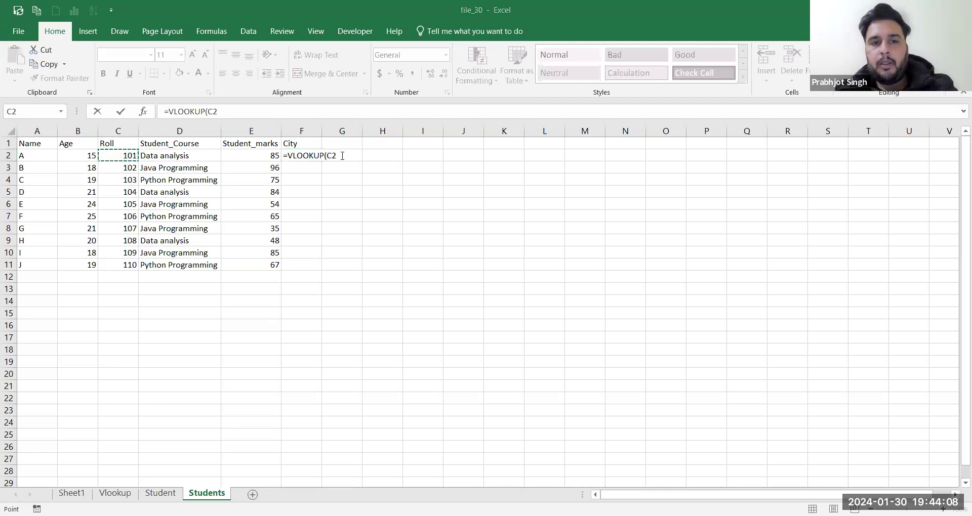
{"action": "type", "text": ","}
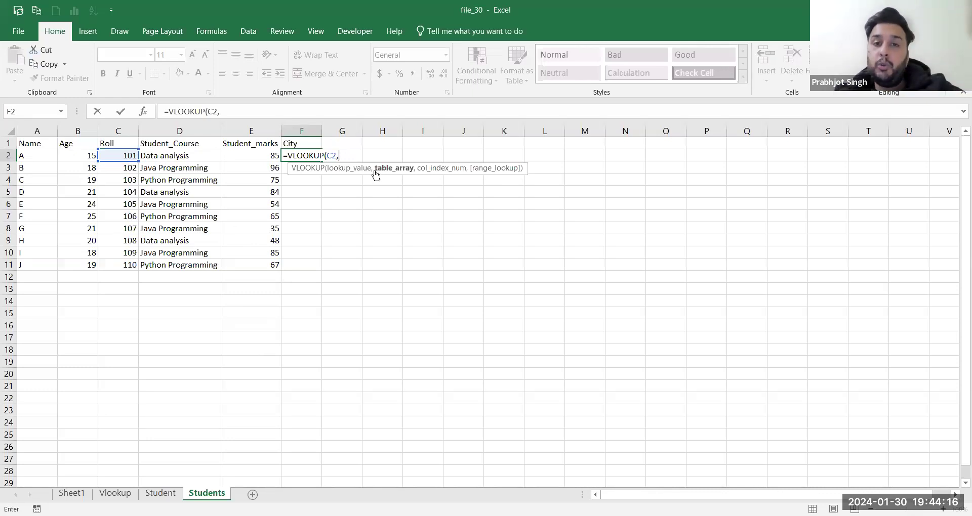
{"action": "key", "text": "alt+Tab"}
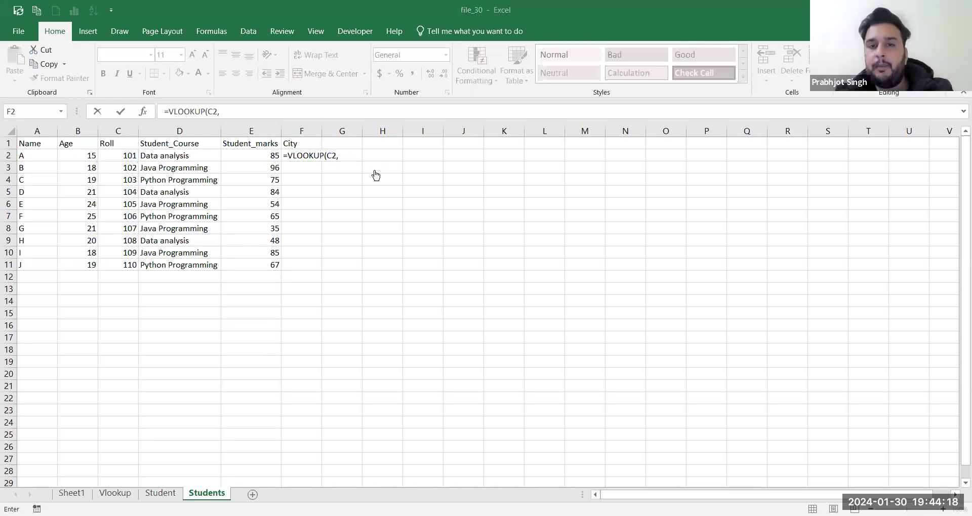
{"action": "left_click", "coordinate": [343, 157]}
Step: Pick C1:E11 on the Student sheet as F2's lookup table and add a comma
{"action": "left_click", "coordinate": [160, 492]}
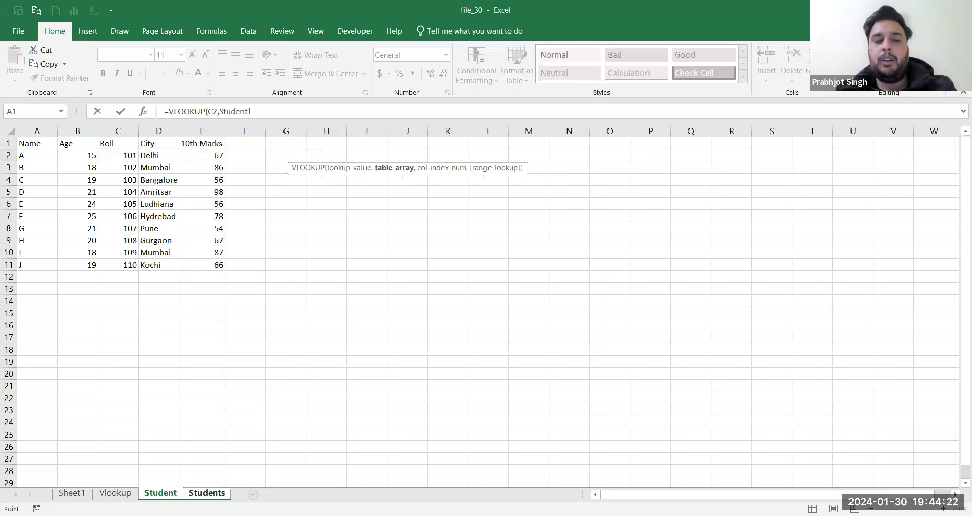
{"action": "left_click", "coordinate": [104, 143]}
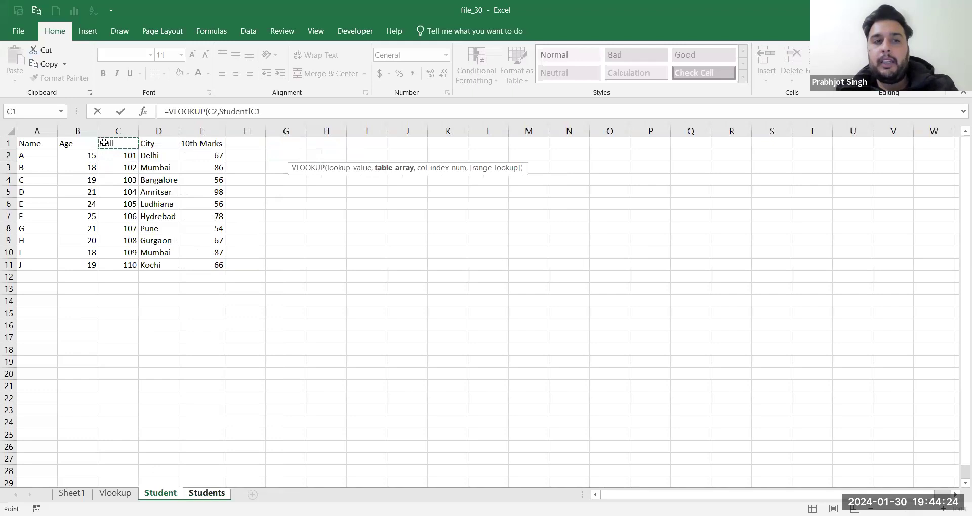
{"action": "left_click", "coordinate": [209, 267], "text": "shift"}
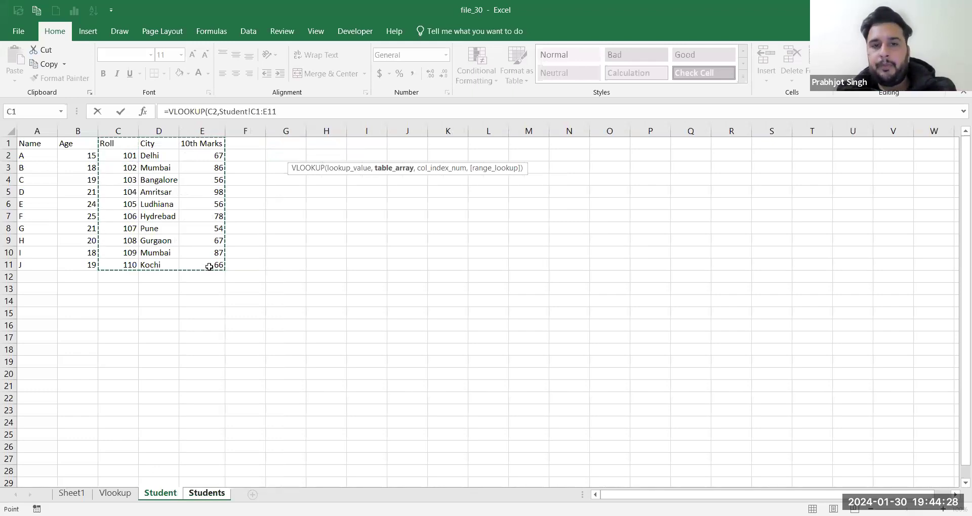
{"action": "left_click", "coordinate": [207, 494]}
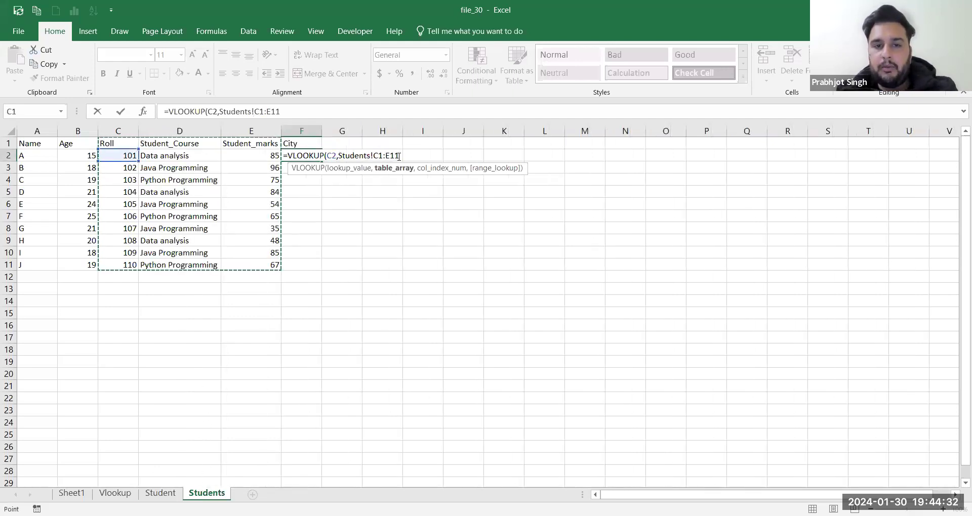
{"action": "type", "text": ","}
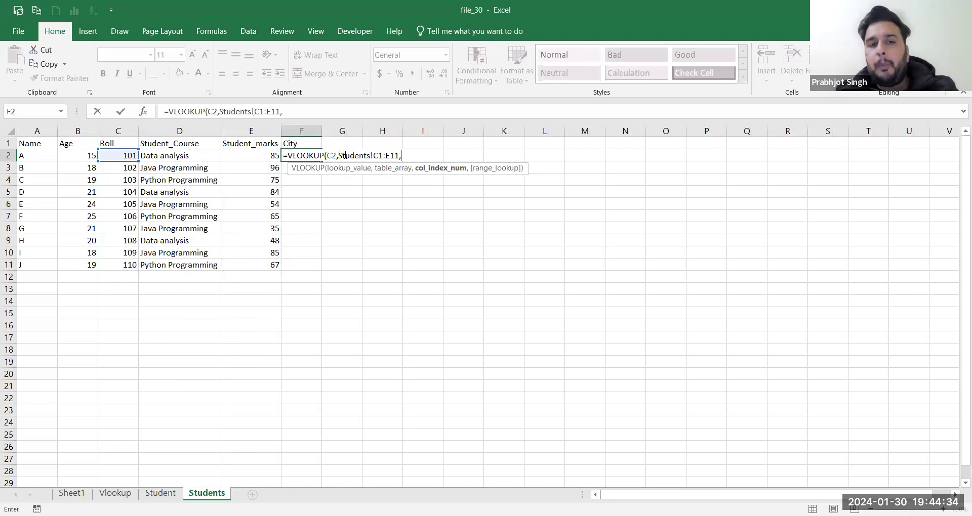
{"action": "left_click_drag", "start_coordinate": [345, 156], "coordinate": [399, 156]}
{"action": "left_click", "coordinate": [404, 157]}
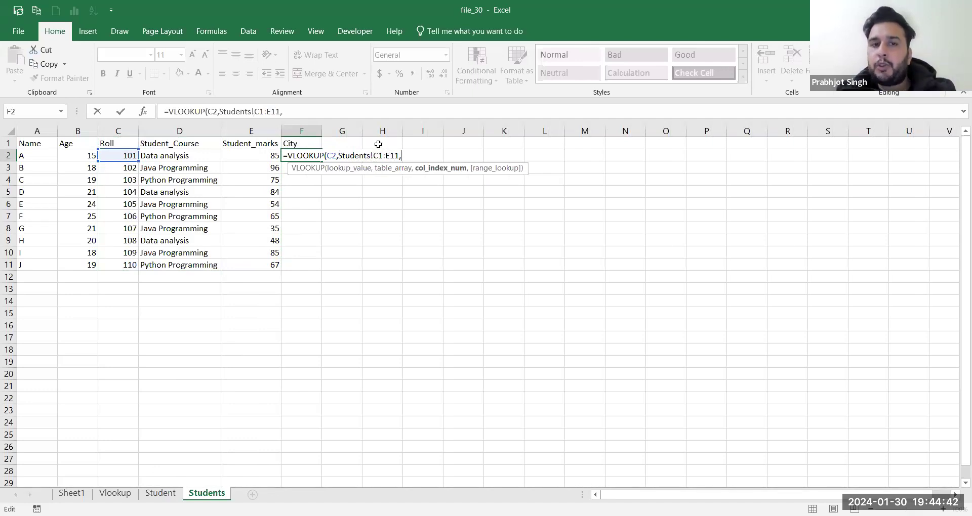
Step: Delete the wrong table reference and reselect Student!C1:E11 as the lookup range
{"action": "key", "text": "alt+Tab"}
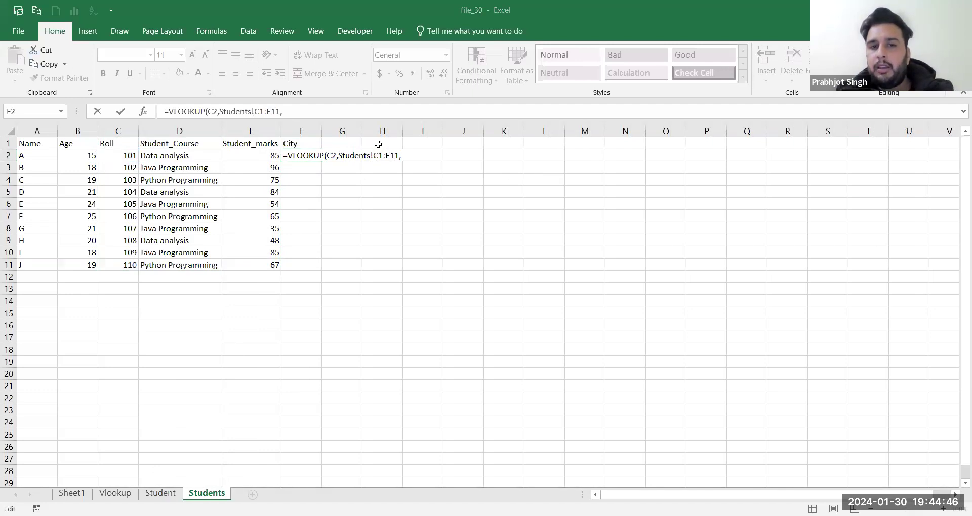
{"action": "left_click", "coordinate": [401, 156]}
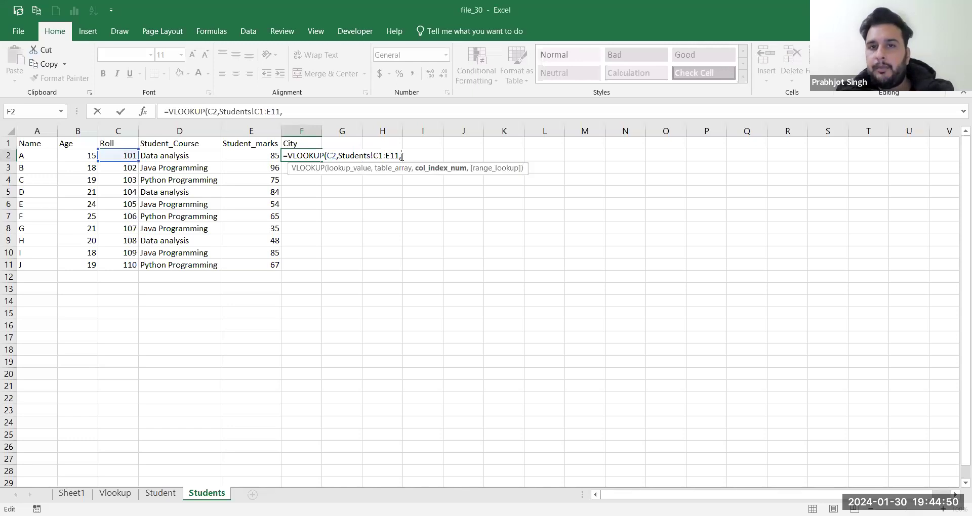
{"action": "key", "text": "alt+Tab"}
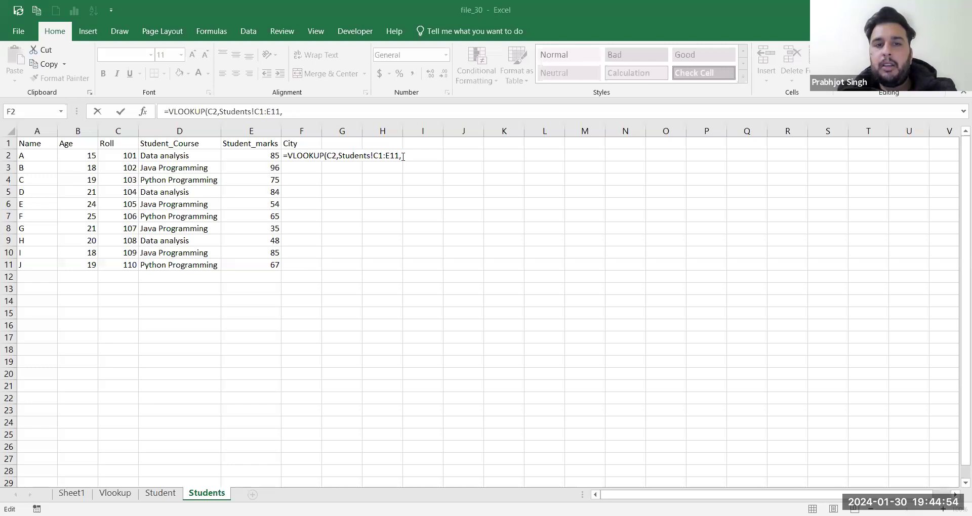
{"action": "left_click", "coordinate": [403, 157]}
{"action": "key", "text": "BackSpace"}
{"action": "key", "text": "BackSpace"}
{"action": "key", "text": "BackSpace"}
{"action": "key", "text": "BackSpace"}
{"action": "key", "text": "BackSpace"}
{"action": "key", "text": "BackSpace"}
{"action": "key", "text": "BackSpace"}
{"action": "key", "text": "BackSpace"}
{"action": "key", "text": "BackSpace"}
{"action": "key", "text": "BackSpace"}
{"action": "key", "text": "BackSpace"}
{"action": "key", "text": "BackSpace"}
{"action": "key", "text": "BackSpace"}
{"action": "key", "text": "BackSpace"}
{"action": "key", "text": "BackSpace"}
{"action": "key", "text": "BackSpace"}
{"action": "key", "text": "BackSpace"}
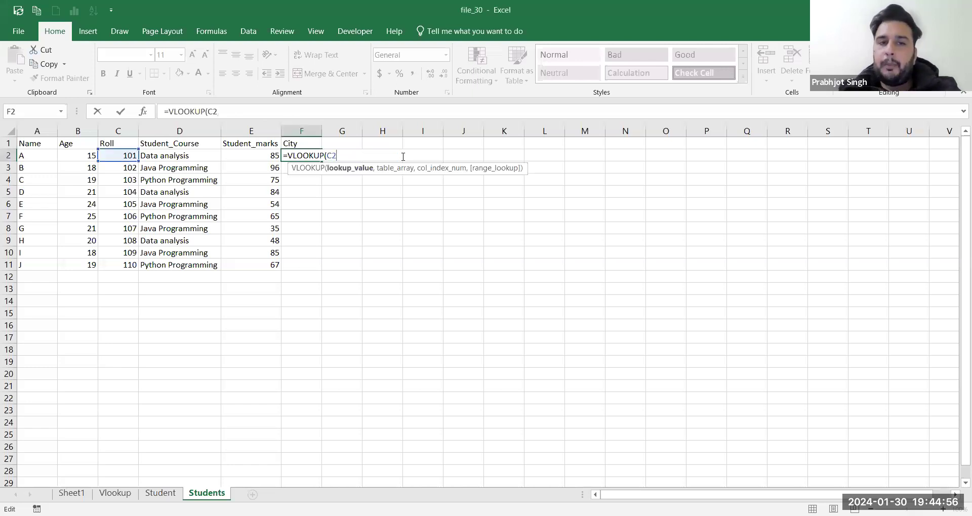
{"action": "type", "text": ","}
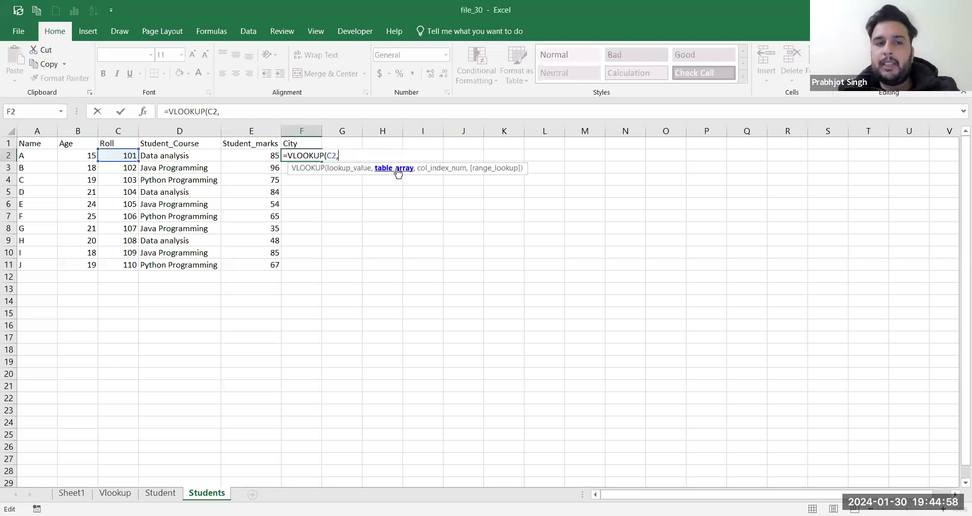
{"action": "left_click", "coordinate": [160, 493]}
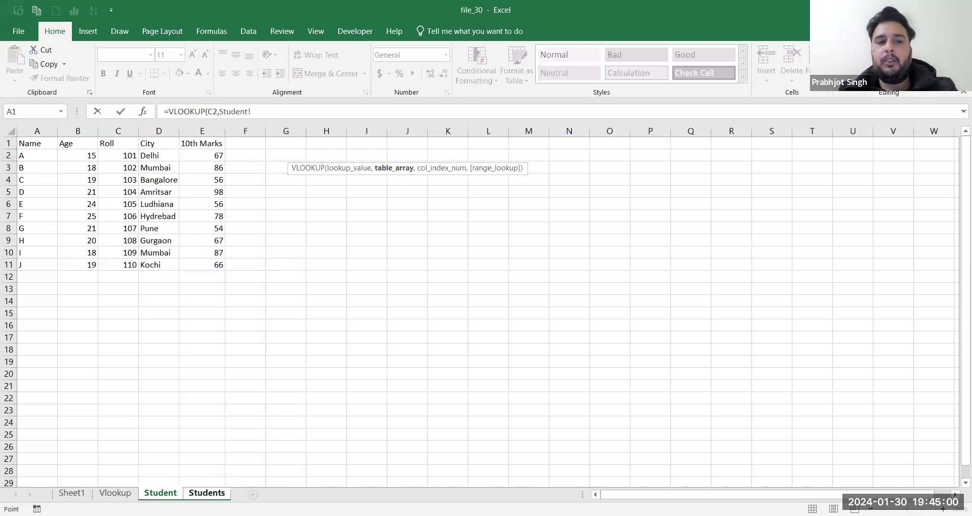
{"action": "left_click", "coordinate": [109, 144]}
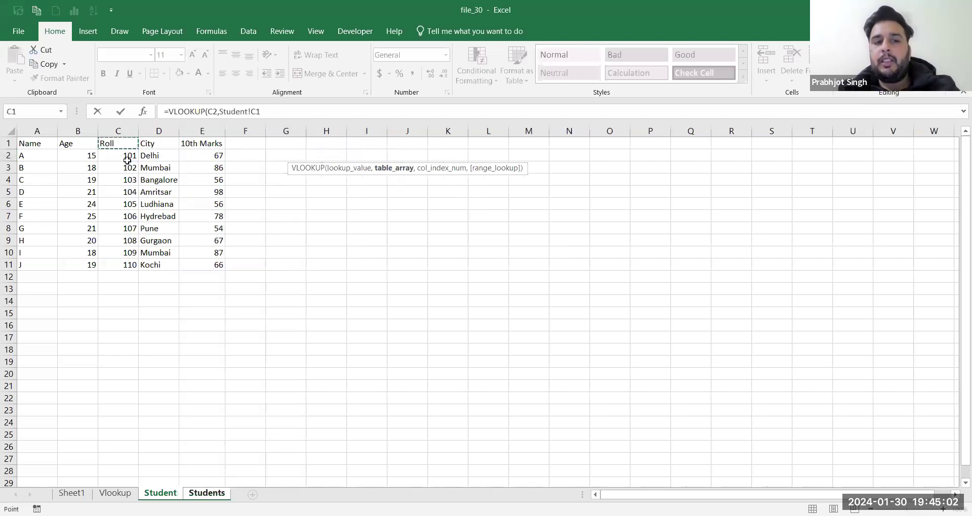
{"action": "left_click", "coordinate": [205, 265], "text": "shift"}
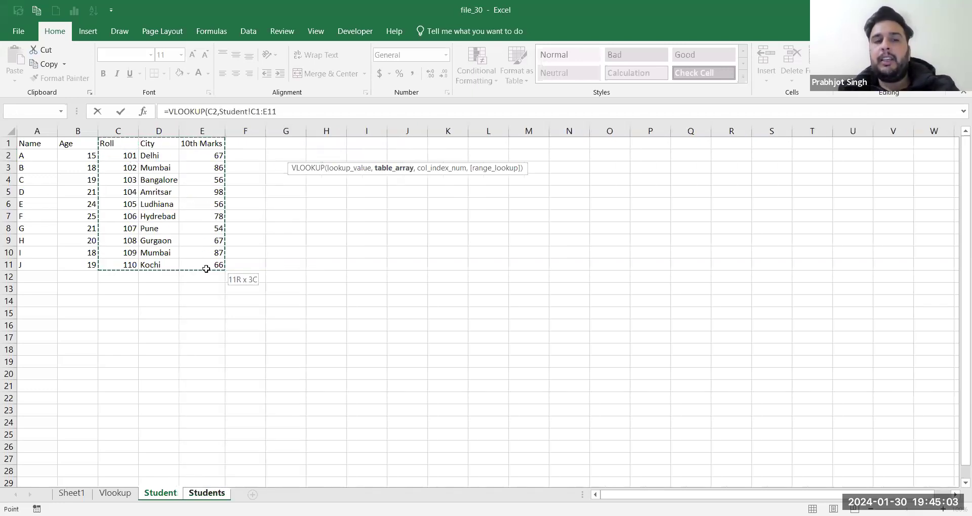
{"action": "left_click", "coordinate": [207, 493]}
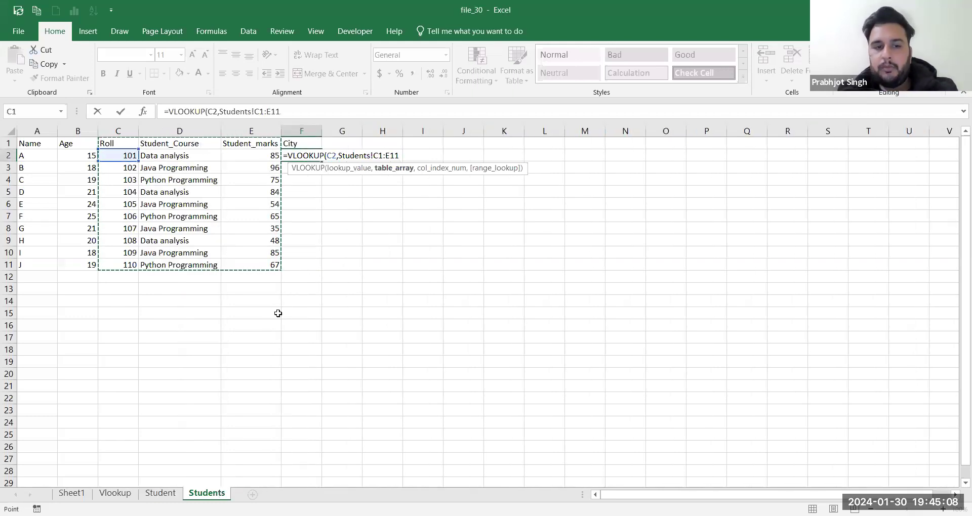
{"action": "left_click", "coordinate": [167, 494]}
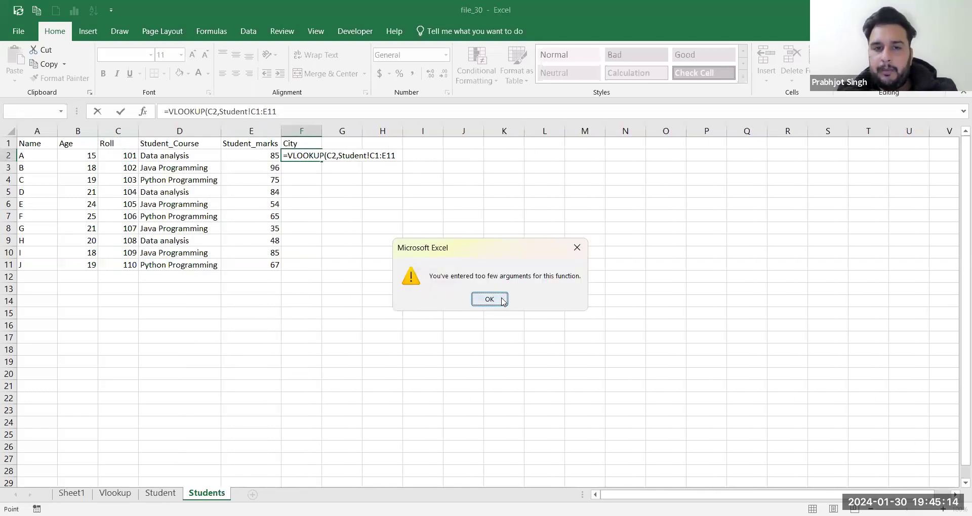
Step: Replace F2's table range with Student!C1:E11 and dismiss the too-few-arguments warning
{"action": "key", "text": "Return"}
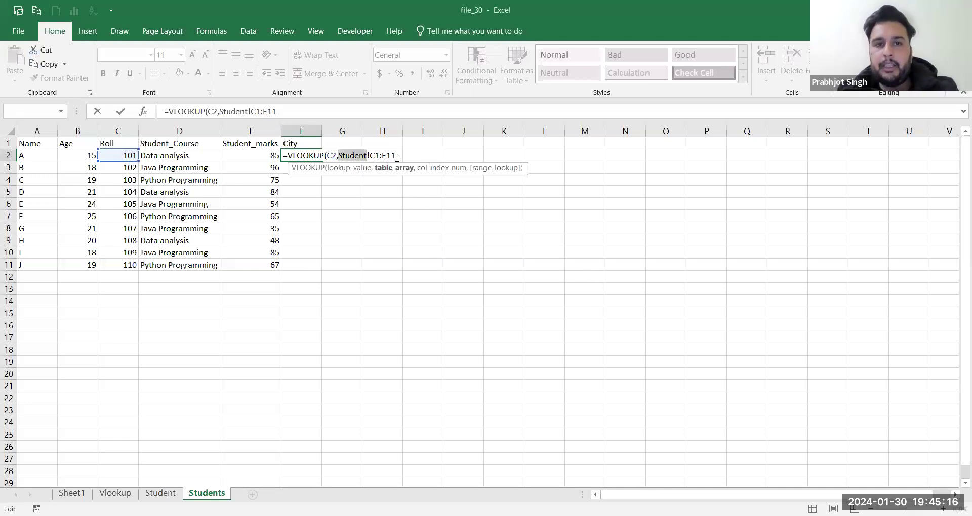
{"action": "type", "text": ","}
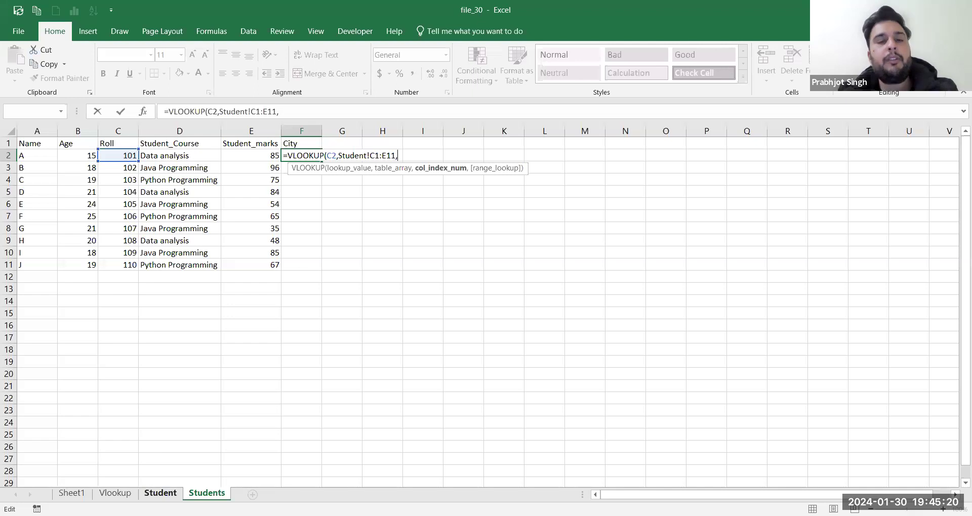
{"action": "left_click_drag", "start_coordinate": [399, 155], "coordinate": [339, 156]}
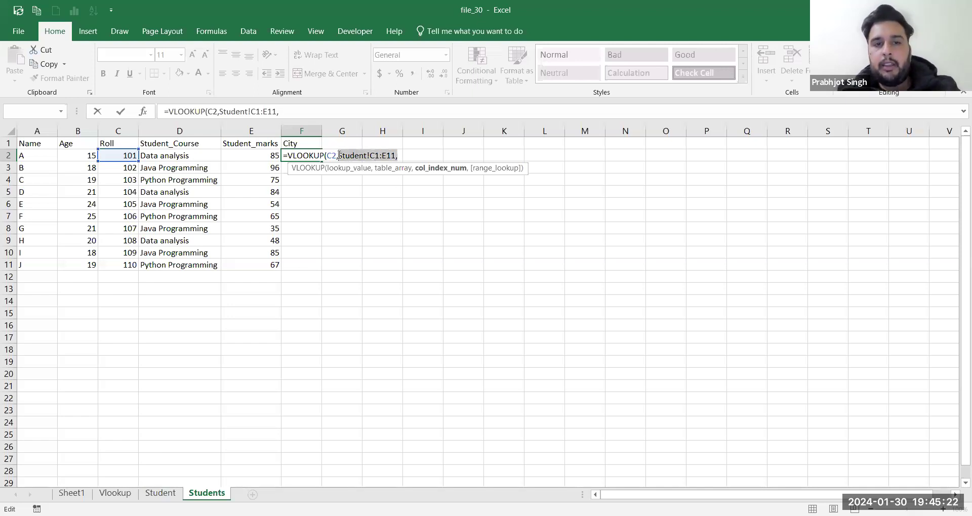
{"action": "key", "text": "BackSpace"}
{"action": "type", "text": ","}
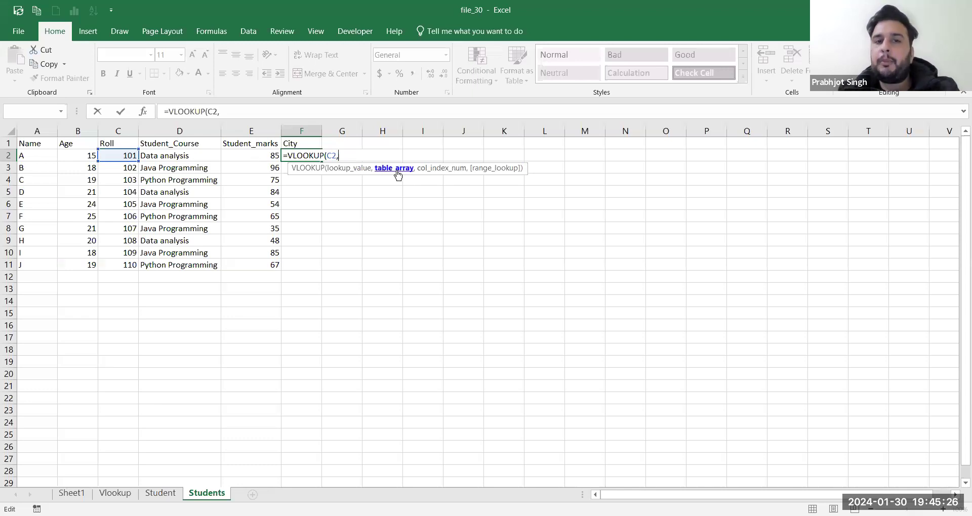
{"action": "left_click", "coordinate": [160, 493]}
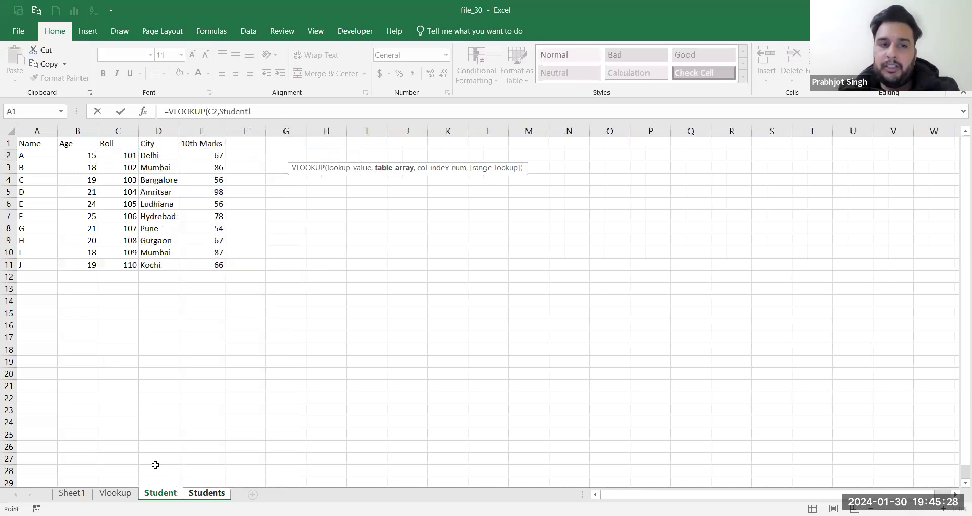
{"action": "left_click", "coordinate": [107, 142]}
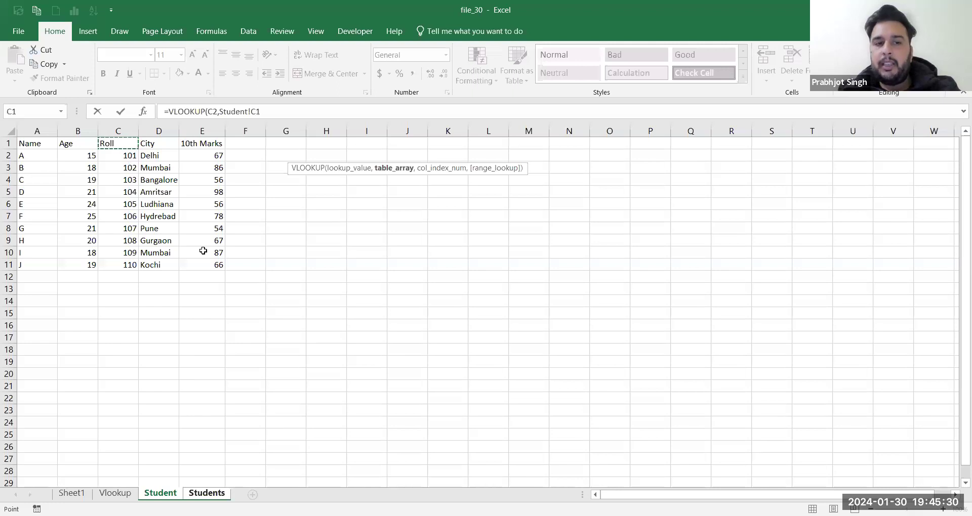
{"action": "left_click", "coordinate": [210, 265], "text": "shift"}
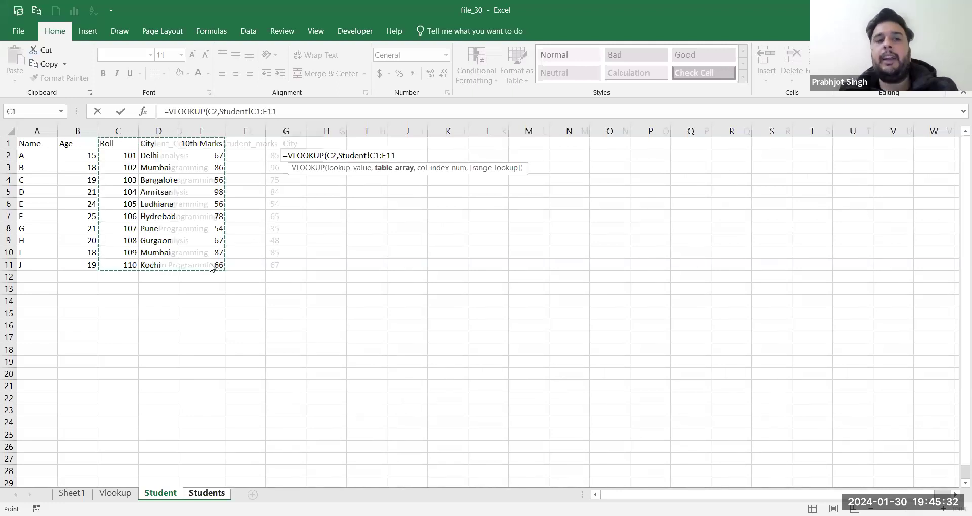
{"action": "key", "text": "Return"}
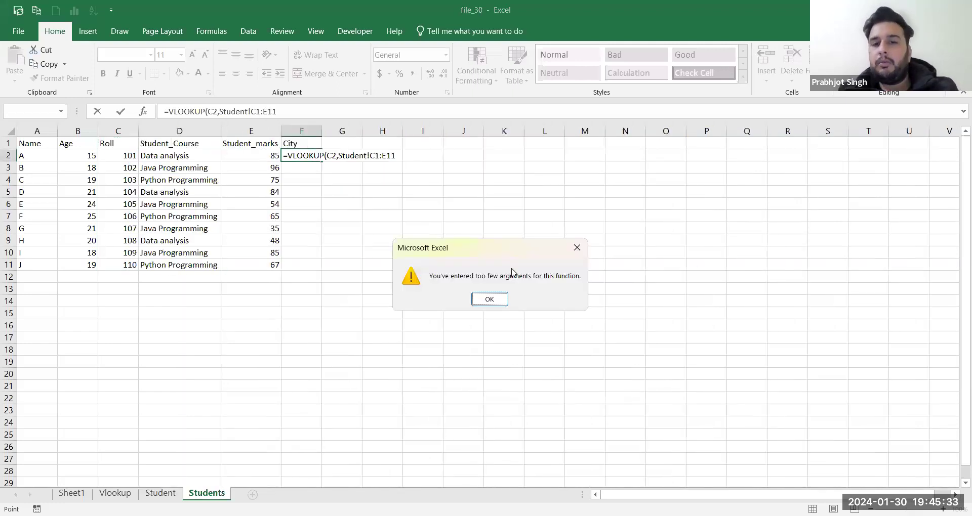
{"action": "left_click", "coordinate": [489, 301]}
Step: Add an extra Student!C:E column reference after the range in F2's formula
{"action": "left_click", "coordinate": [397, 157]}
{"action": "type", "text": ","}
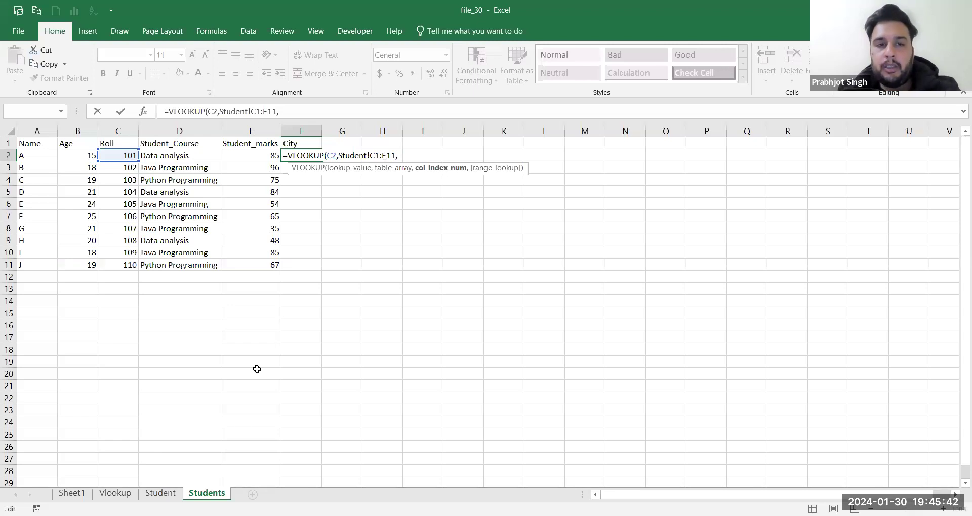
{"action": "left_click", "coordinate": [161, 493]}
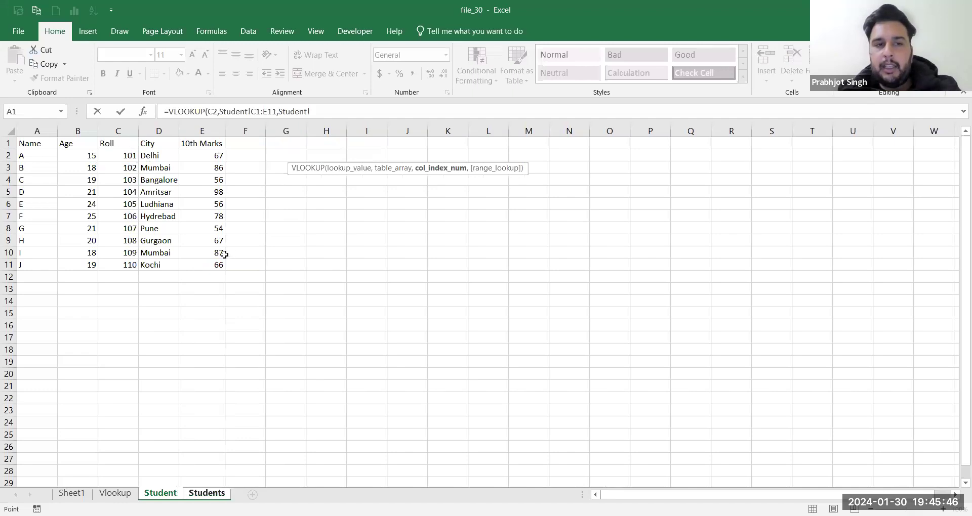
{"action": "left_click_drag", "start_coordinate": [117, 131], "coordinate": [202, 131]}
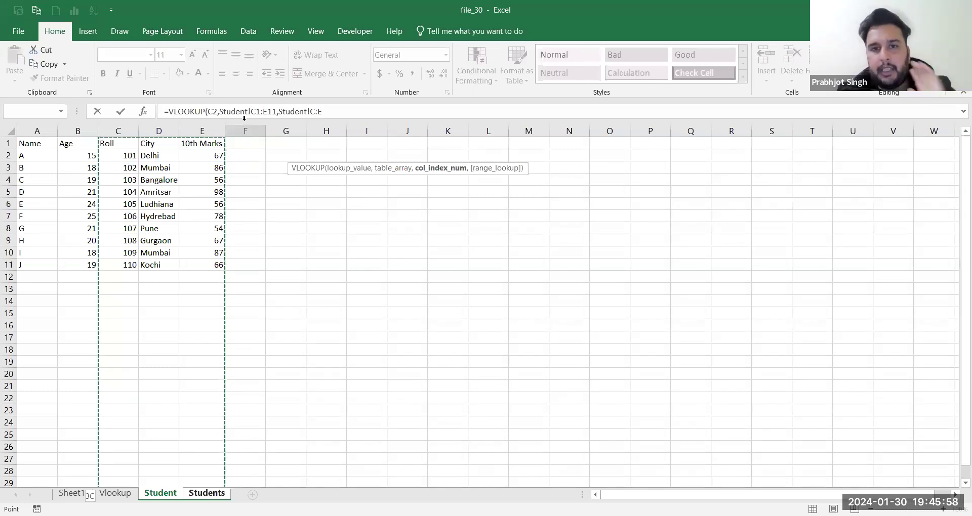
Step: Replace the extra reference with column 2 and FALSE, completing F2's VLOOKUP to show Delhi
{"action": "left_click", "coordinate": [206, 493]}
{"action": "key", "text": "BackSpace"}
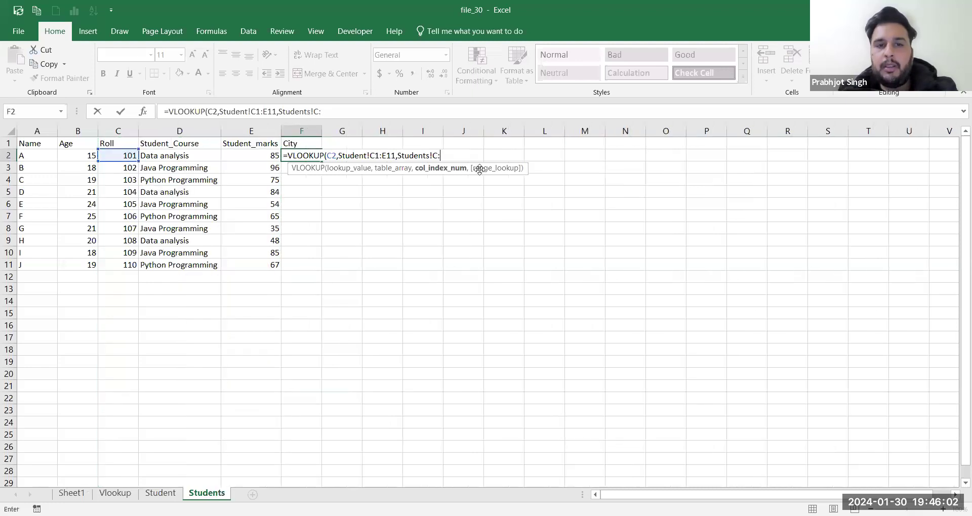
{"action": "key", "text": "BackSpace"}
{"action": "key", "text": "BackSpace"}
{"action": "key", "text": "BackSpace"}
{"action": "key", "text": "BackSpace"}
{"action": "key", "text": "BackSpace"}
{"action": "key", "text": "BackSpace"}
{"action": "key", "text": "BackSpace"}
{"action": "key", "text": "BackSpace"}
{"action": "key", "text": "BackSpace"}
{"action": "key", "text": "BackSpace"}
{"action": "type", "text": "2,"}
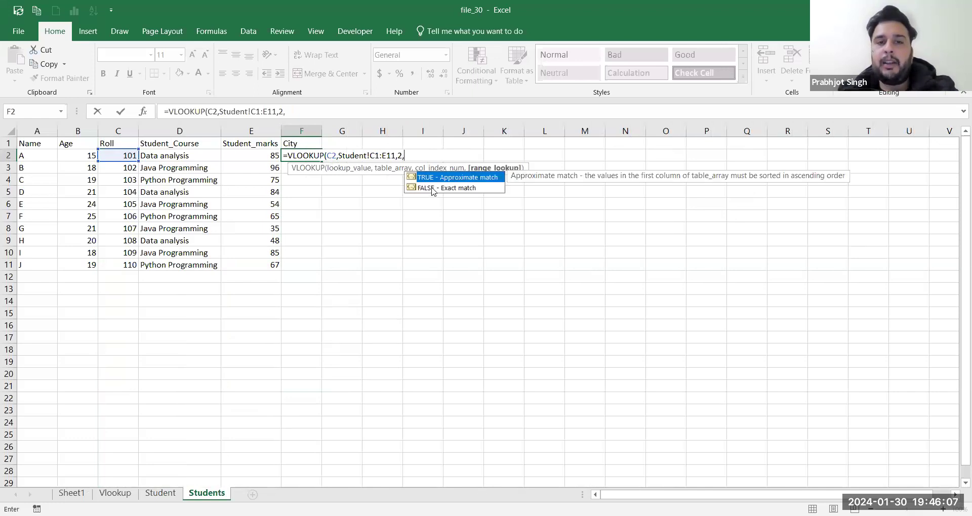
{"action": "left_click", "coordinate": [432, 188]}
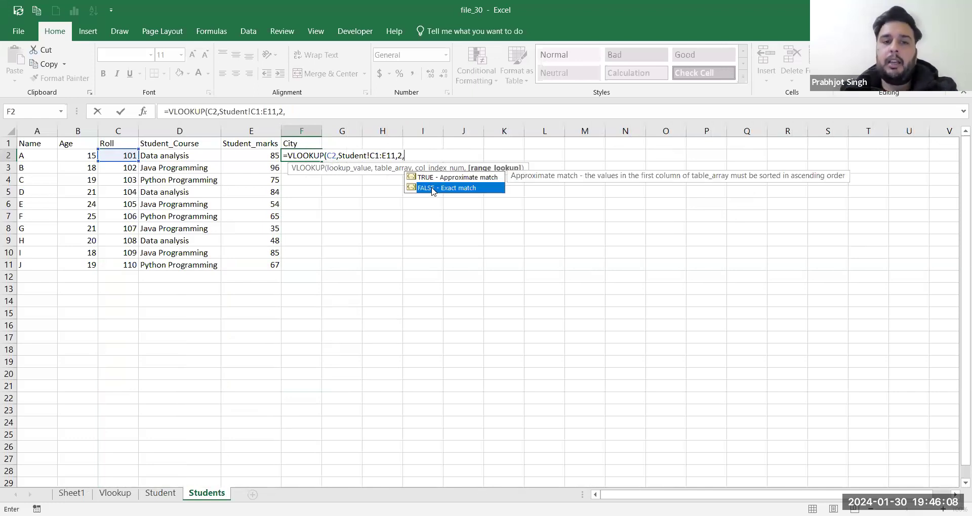
{"action": "double_click", "coordinate": [432, 188]}
{"action": "key", "text": "Return"}
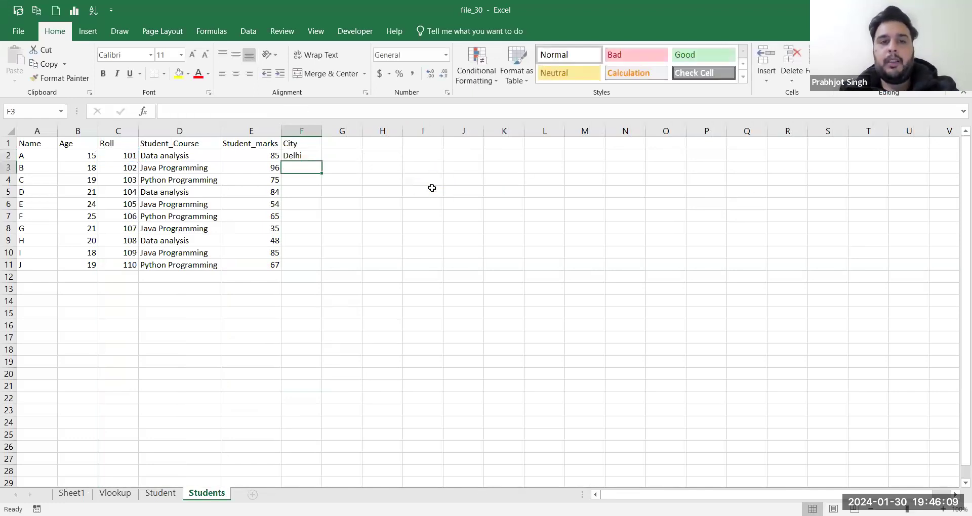
Step: Make F2's lookup range absolute as Student!$C$1:$E$11
{"action": "left_click", "coordinate": [305, 154]}
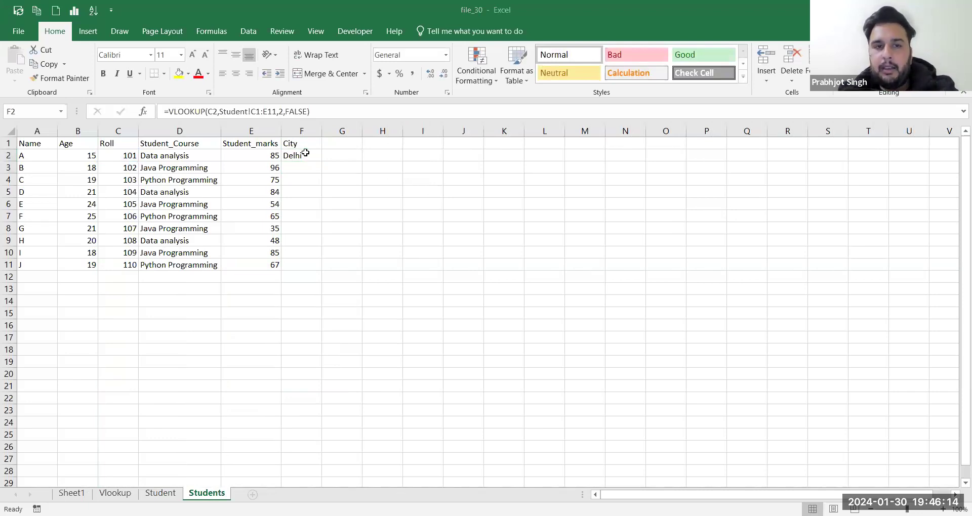
{"action": "left_click", "coordinate": [311, 154]}
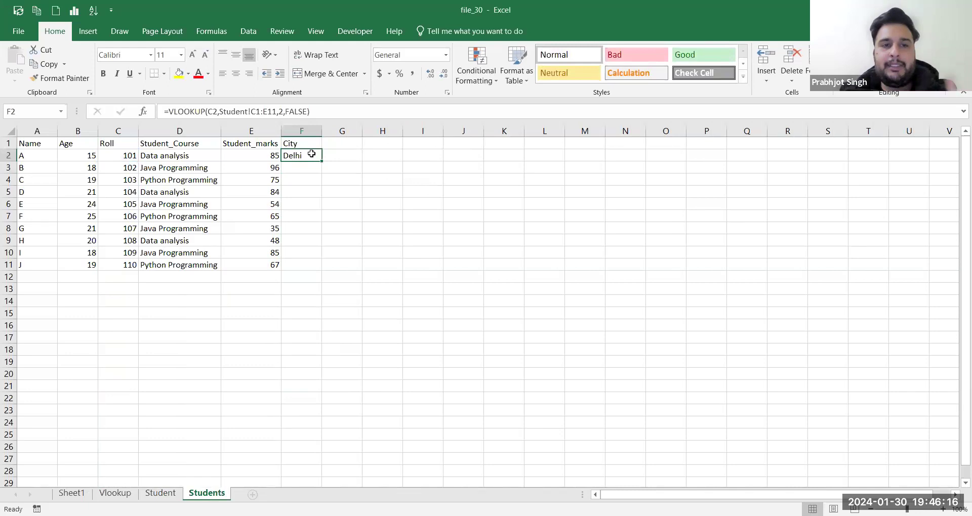
{"action": "double_click", "coordinate": [311, 154]}
{"action": "key", "text": "Left"}
{"action": "key", "text": "Left"}
{"action": "key", "text": "Left"}
{"action": "key", "text": "Left"}
{"action": "key", "text": "Left"}
{"action": "key", "text": "Left"}
{"action": "key", "text": "Left"}
{"action": "key", "text": "Left"}
{"action": "key", "text": "Left"}
{"action": "key", "text": "Left"}
{"action": "key", "text": "Left"}
{"action": "key", "text": "Left"}
{"action": "key", "text": "Left"}
{"action": "key", "text": "Left"}
{"action": "key", "text": "Left"}
{"action": "type", "text": "$C$"}
{"action": "key", "text": "Right"}
{"action": "key", "text": "Right"}
{"action": "type", "text": "$"}
{"action": "key", "text": "Right"}
{"action": "type", "text": "$"}
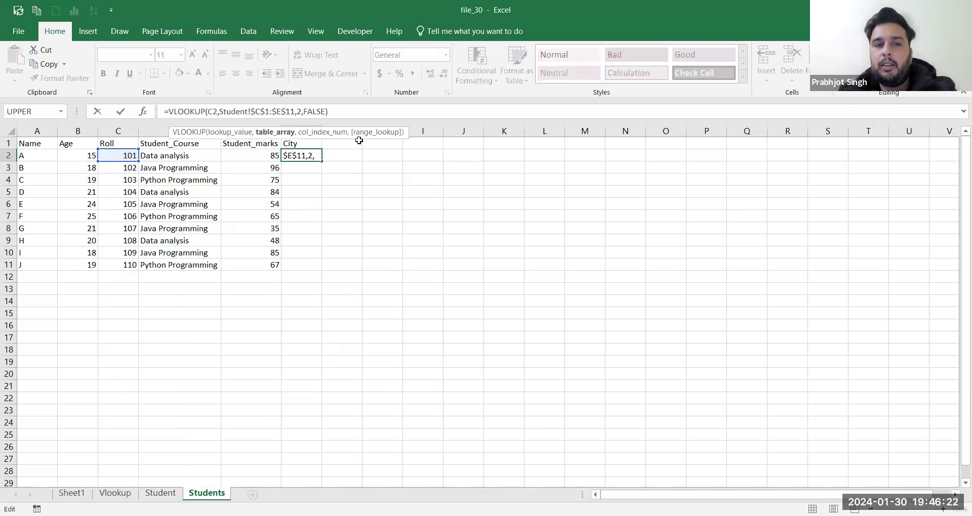
{"action": "key", "text": "Return"}
Step: Copy F2's VLOOKUP down to F11, filling cities from Delhi to Kochi
{"action": "left_click", "coordinate": [325, 155]}
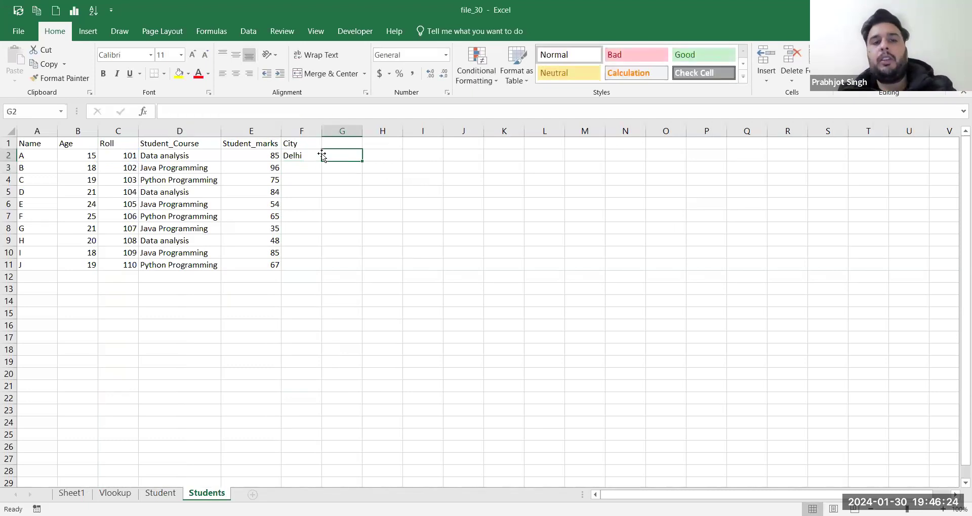
{"action": "left_click", "coordinate": [317, 156]}
{"action": "double_click", "coordinate": [321, 159]}
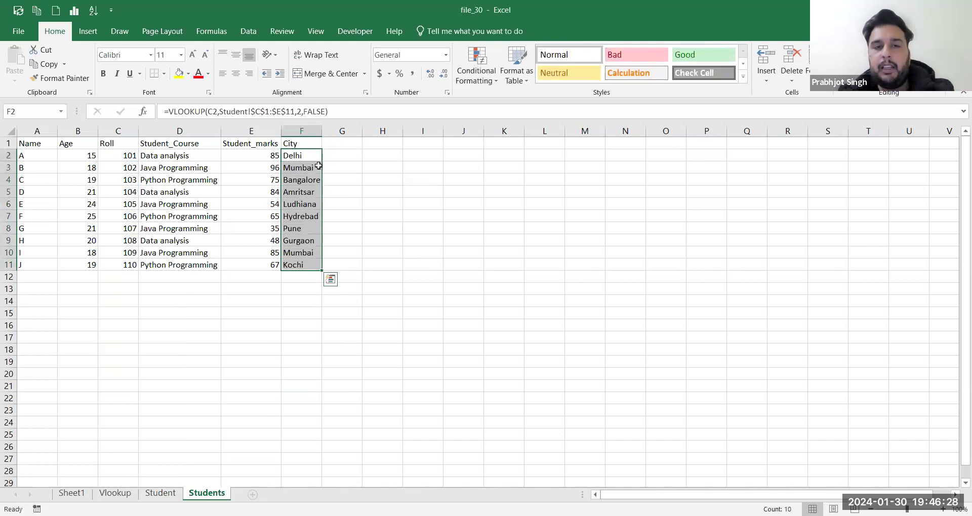
Step: Highlight the student table, the Roll column and the City header F1 to explain the lookup
{"action": "left_click_drag", "start_coordinate": [51, 146], "coordinate": [282, 266]}
{"action": "left_click", "coordinate": [117, 131]}
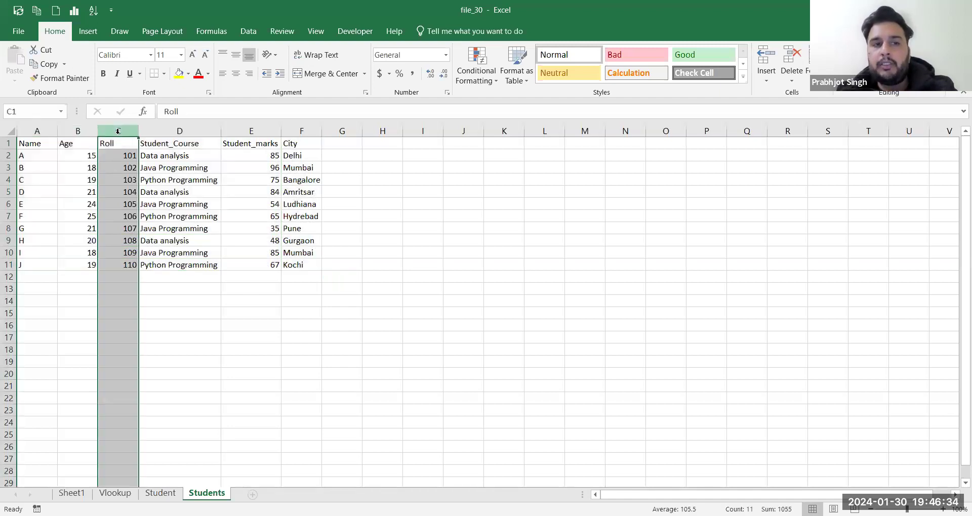
{"action": "left_click", "coordinate": [307, 148]}
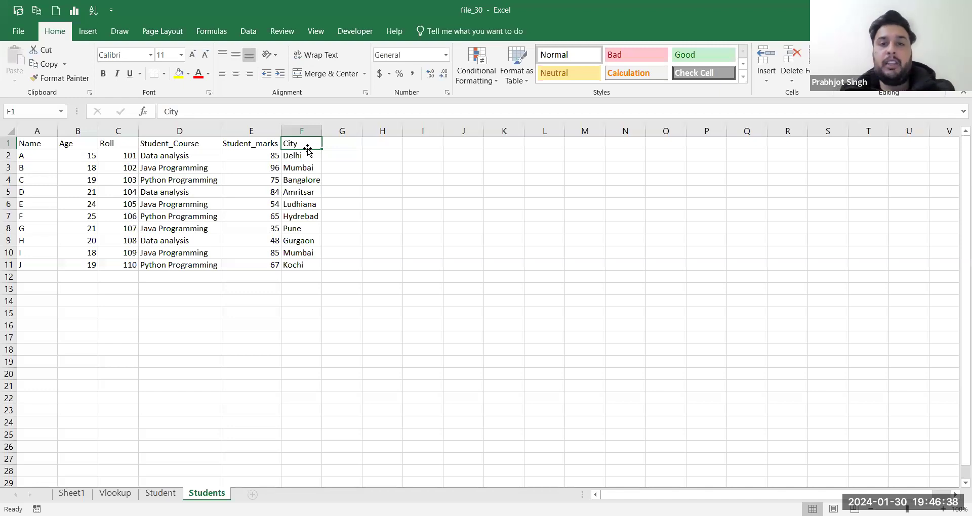
{"action": "key", "text": "alt+Tab"}
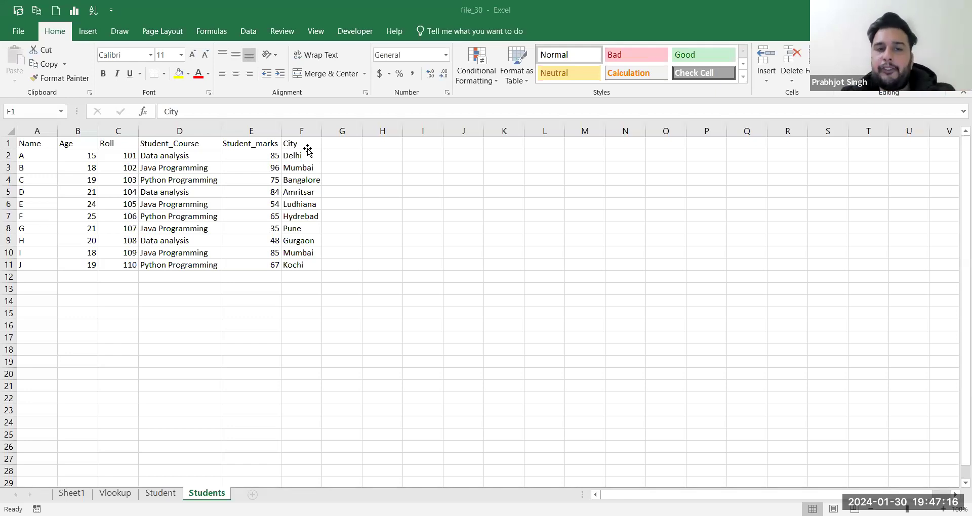
{"action": "left_click", "coordinate": [294, 155]}
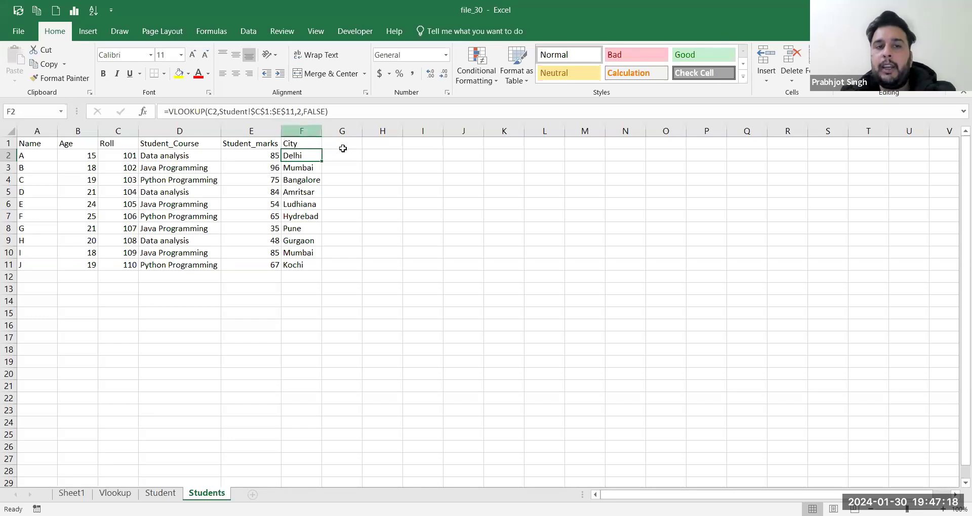
{"action": "key", "text": "Down"}
{"action": "key", "text": "Down"}
{"action": "key", "text": "Down"}
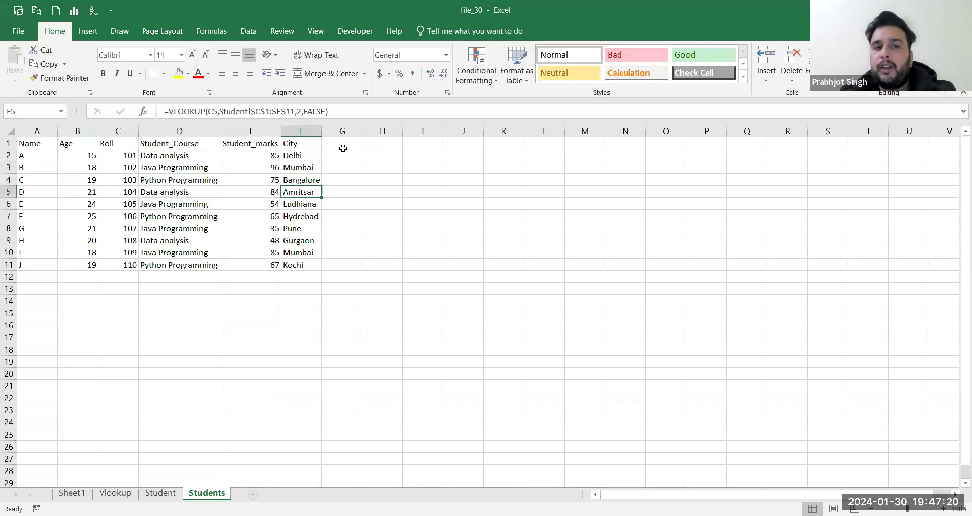
{"action": "left_click_drag", "start_coordinate": [252, 112], "coordinate": [286, 112]}
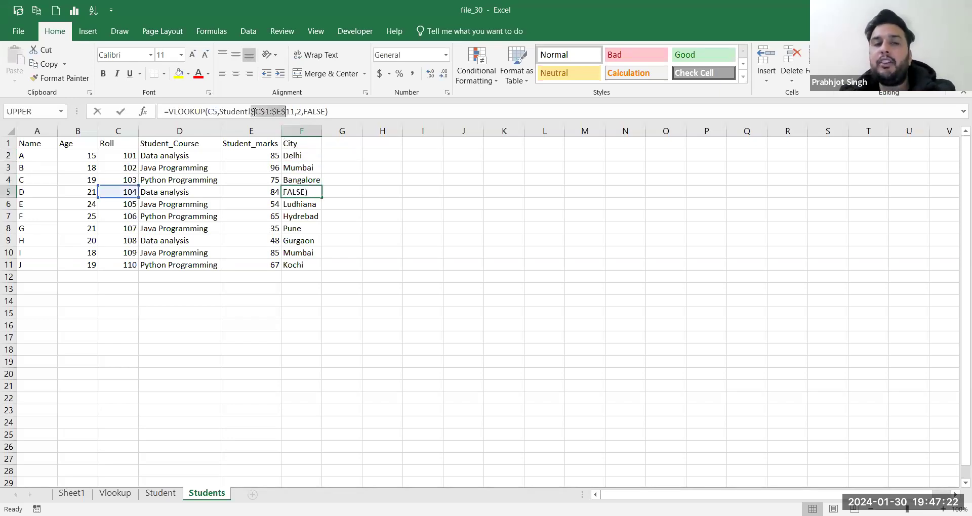
{"action": "left_click", "coordinate": [254, 112]}
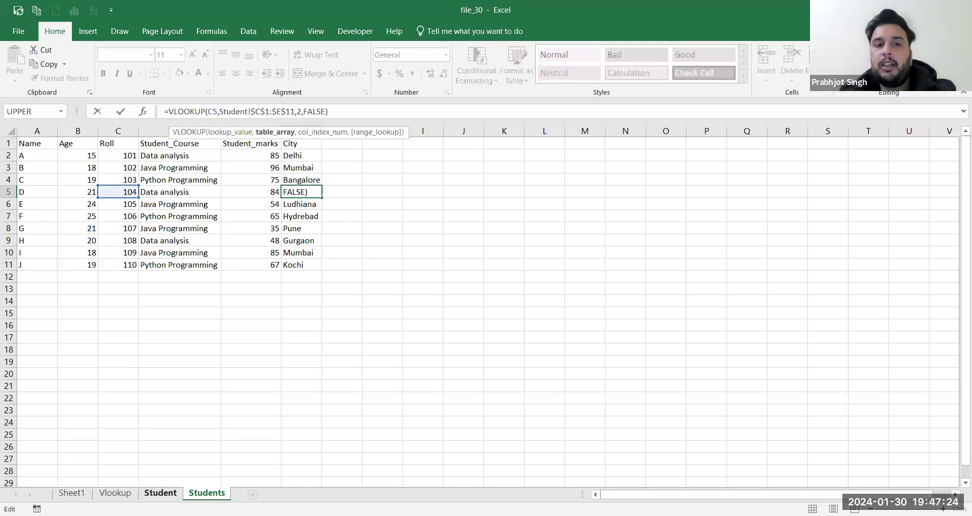
{"action": "key", "text": "Return"}
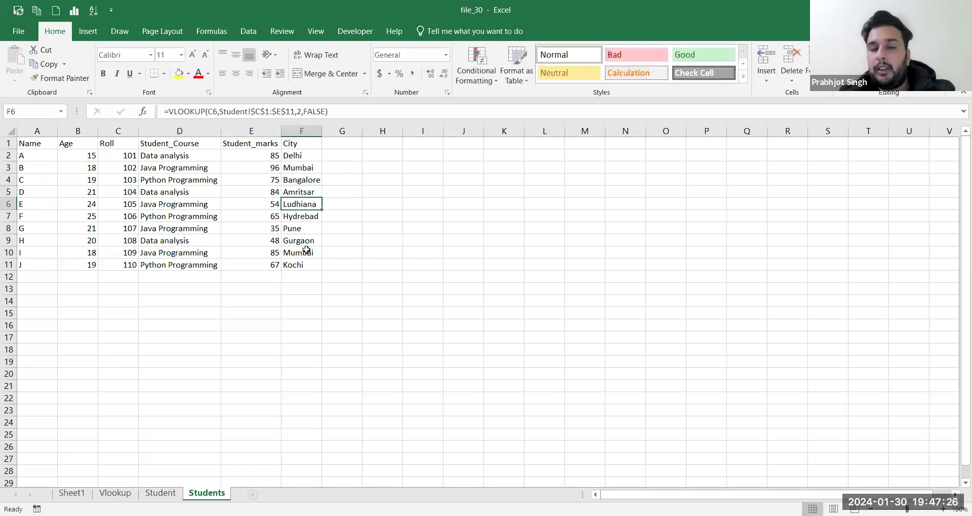
{"action": "key", "text": "alt+Tab"}
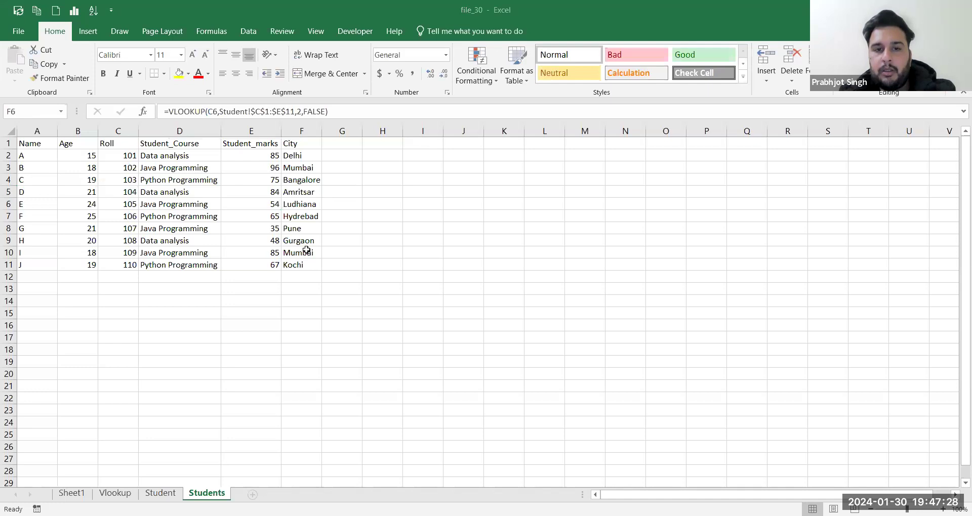
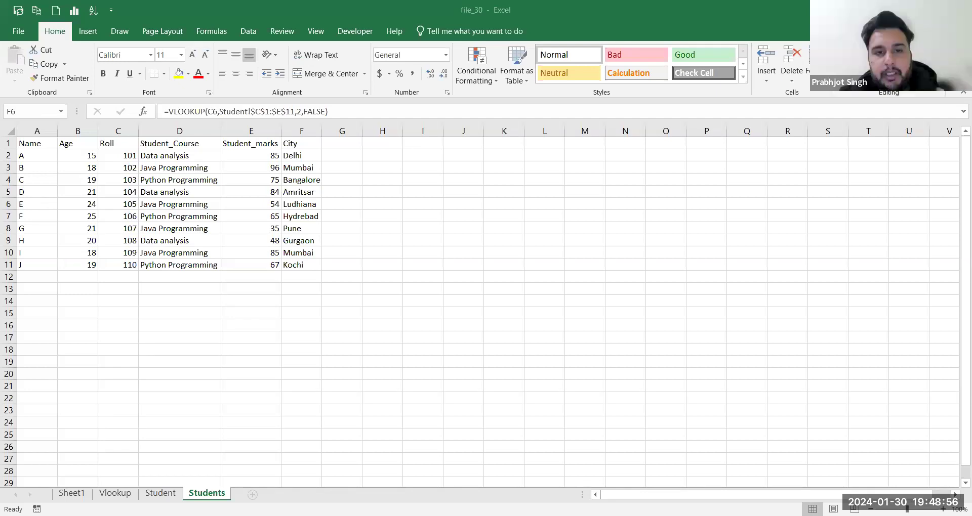
Step: Clear the filled-down city lookups below Delhi in the City column
{"action": "left_click", "coordinate": [300, 167]}
{"action": "left_click_drag", "start_coordinate": [300, 167], "coordinate": [303, 278]}
{"action": "key", "text": "Delete"}
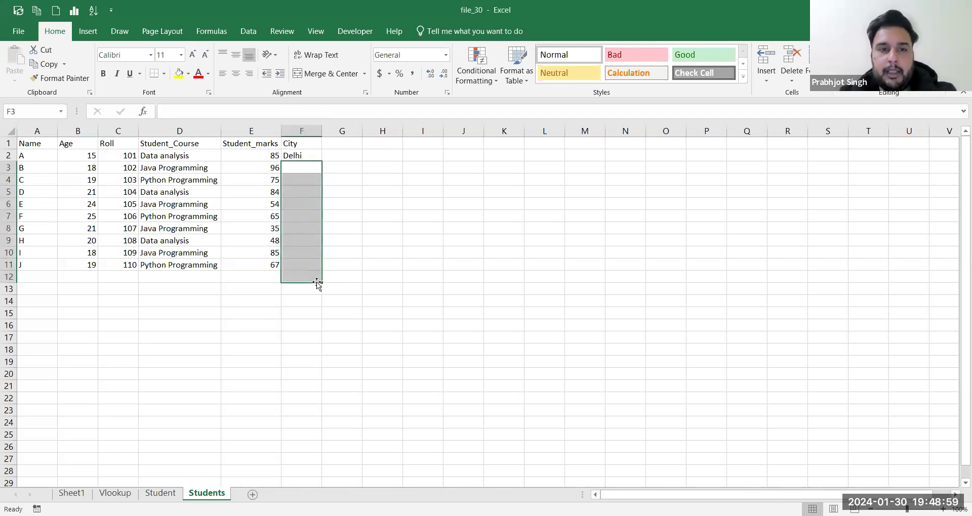
Step: Remove the $ signs from F2's VLOOKUP so the range reads Student!C1:E11
{"action": "left_click", "coordinate": [303, 153]}
{"action": "double_click", "coordinate": [303, 154]}
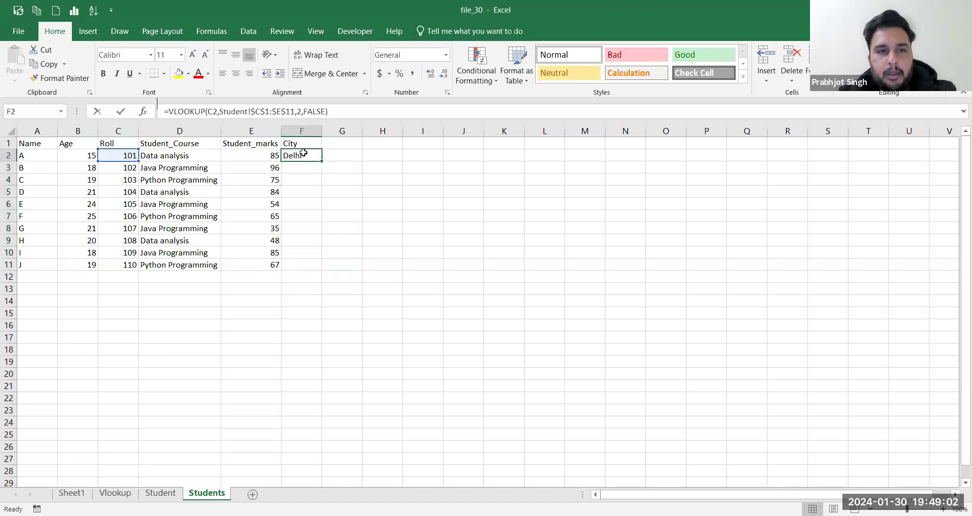
{"action": "key", "text": "BackSpace"}
{"action": "key", "text": "Right"}
{"action": "key", "text": "Delete"}
{"action": "key", "text": "Right"}
{"action": "key", "text": "Right"}
{"action": "key", "text": "Delete"}
{"action": "key", "text": "Delete"}
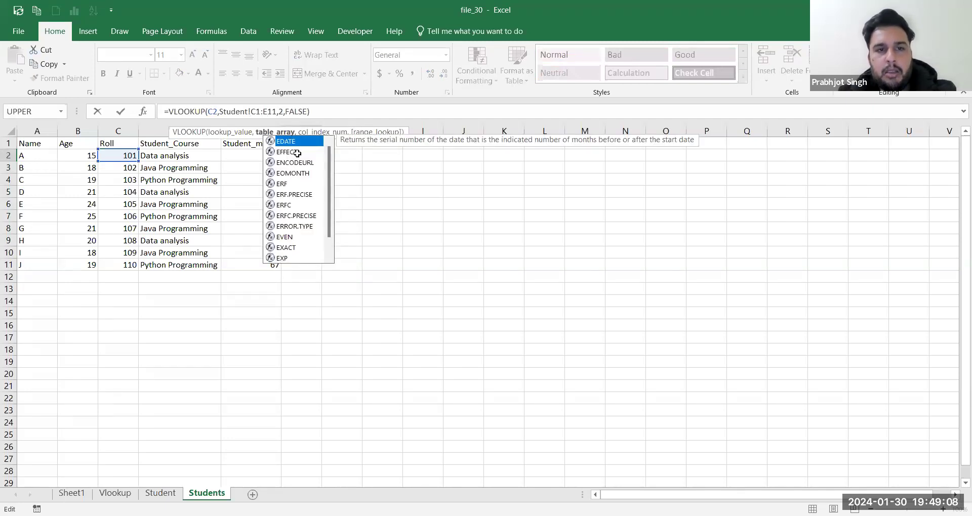
{"action": "key", "text": "Return"}
{"action": "left_click", "coordinate": [298, 154]}
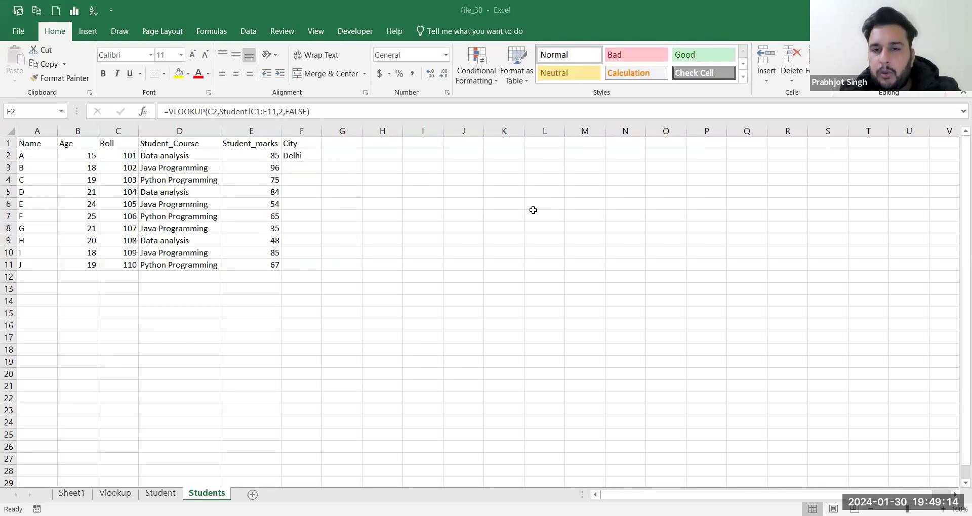
{"action": "left_click", "coordinate": [294, 178]}
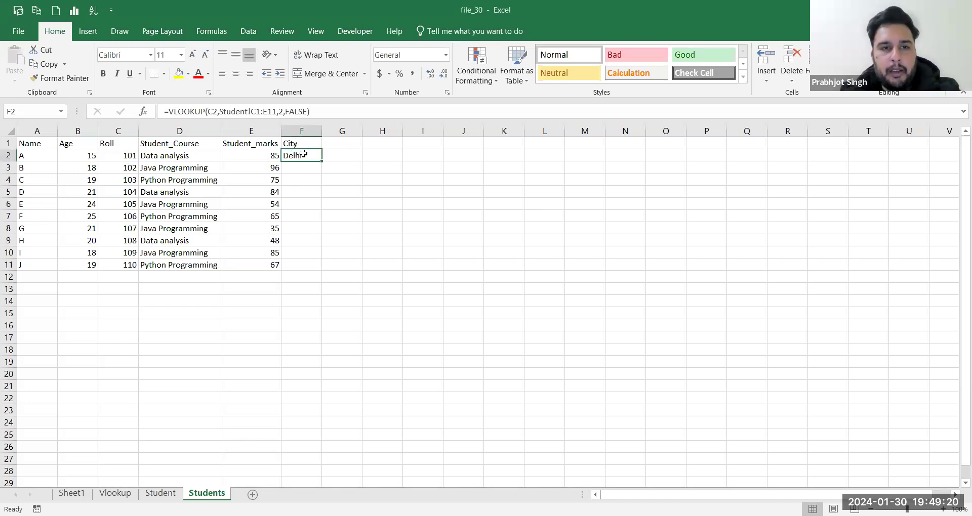
{"action": "left_click", "coordinate": [132, 155]}
{"action": "key", "text": "ctrl+Page_Up"}
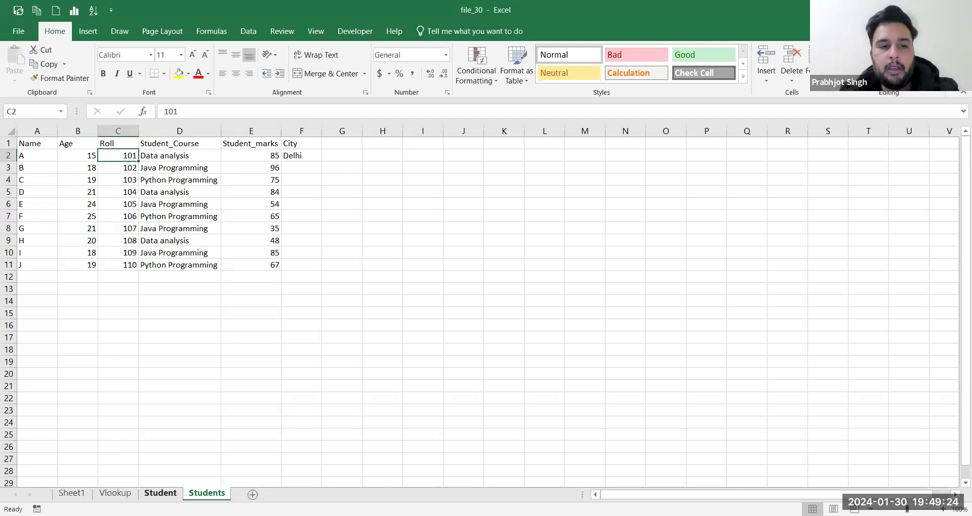
{"action": "left_click_drag", "start_coordinate": [118, 146], "coordinate": [213, 261]}
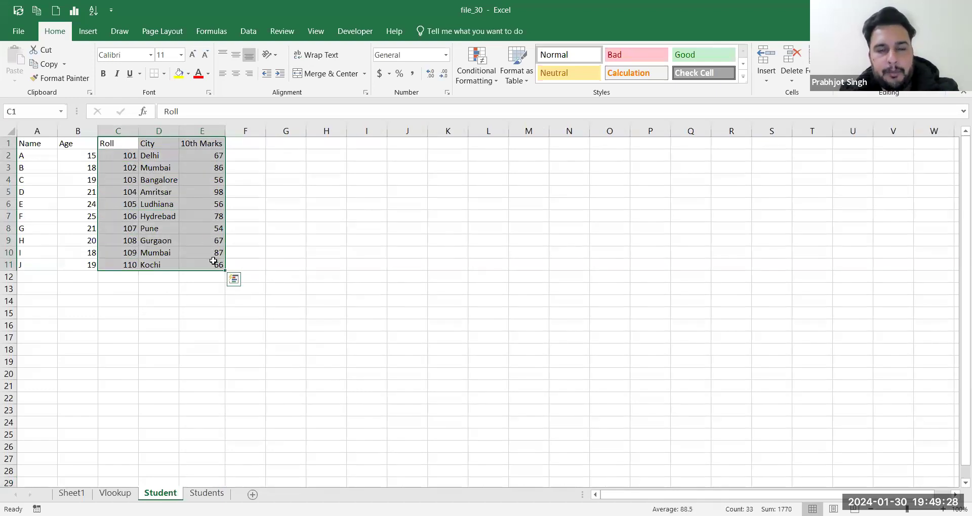
{"action": "left_click", "coordinate": [197, 515]}
{"action": "left_click", "coordinate": [207, 493]}
{"action": "left_click", "coordinate": [132, 169]}
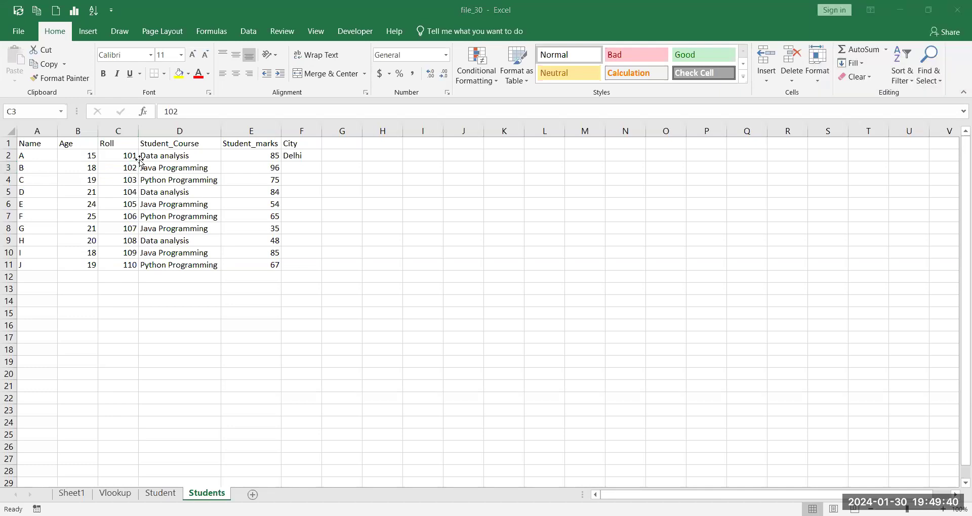
{"action": "left_click", "coordinate": [296, 156]}
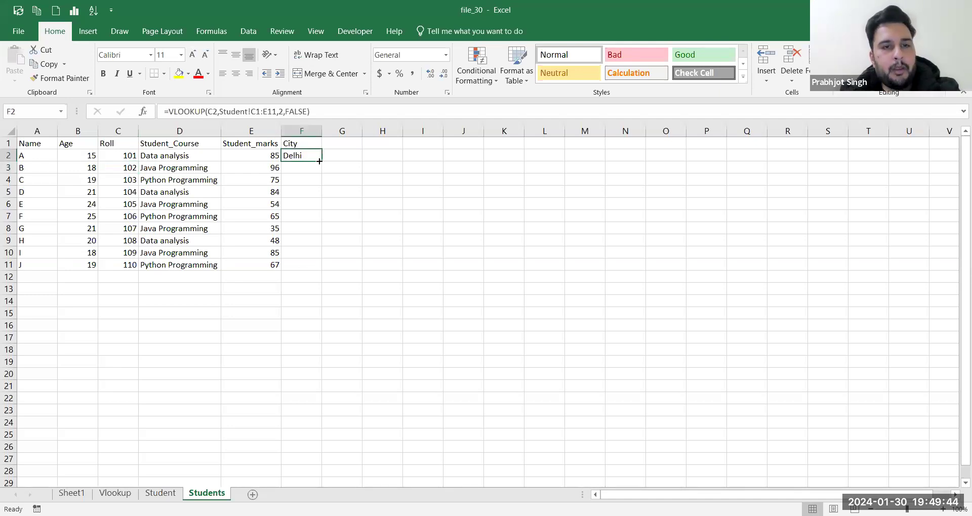
{"action": "left_click_drag", "start_coordinate": [319, 161], "coordinate": [319, 268]}
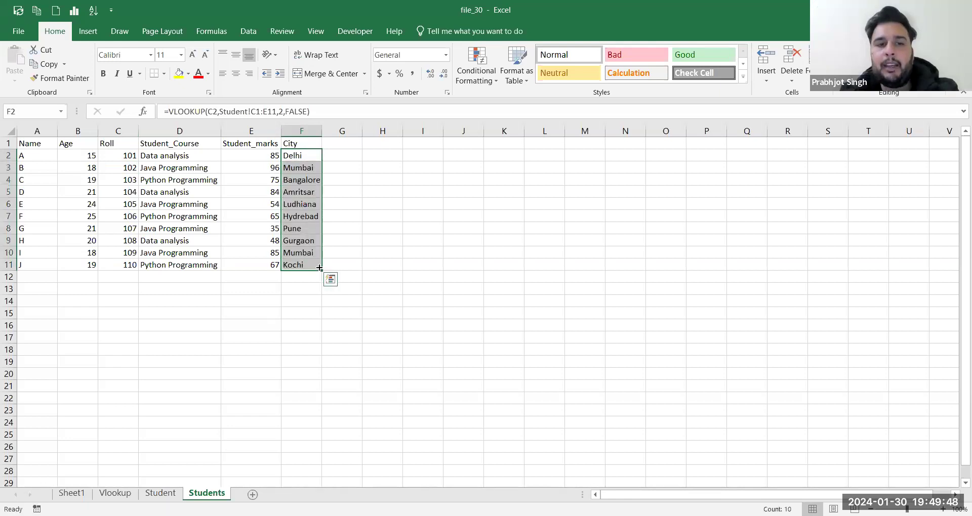
{"action": "left_click", "coordinate": [301, 156]}
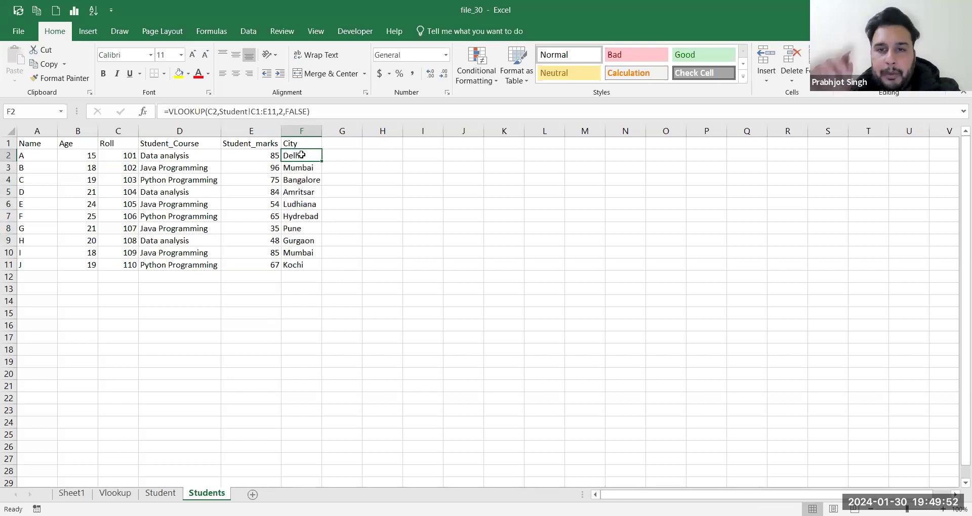
{"action": "key", "text": "Down"}
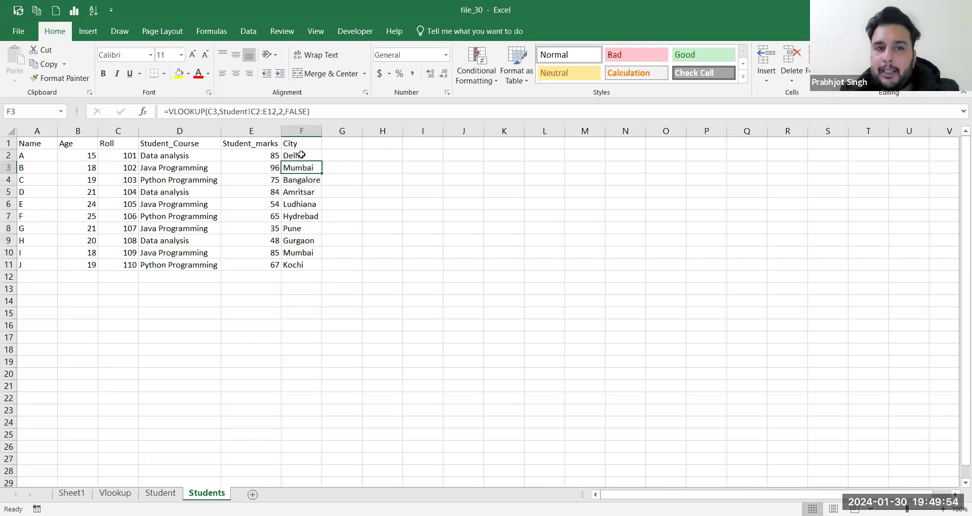
{"action": "double_click", "coordinate": [256, 111]}
{"action": "key", "text": "shift+Right"}
{"action": "key", "text": "shift+Right"}
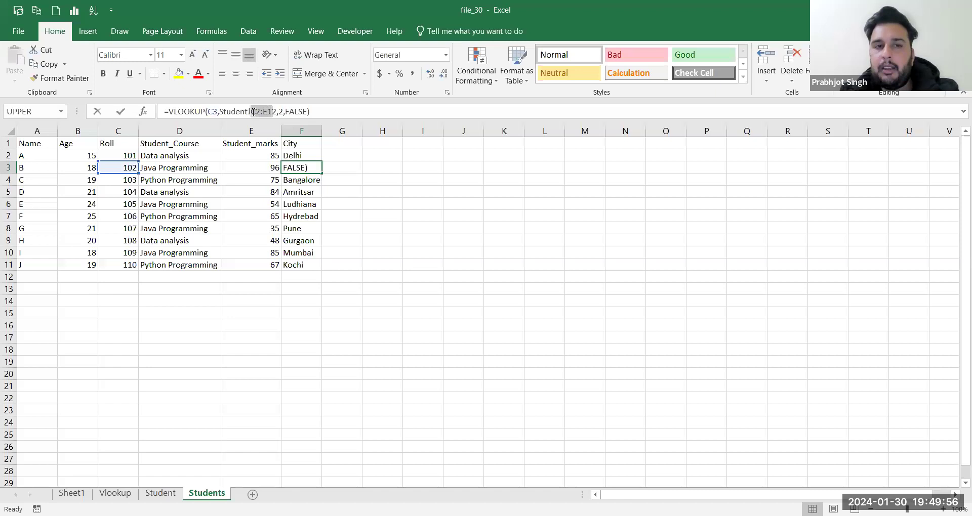
{"action": "key", "text": "Return"}
{"action": "key", "text": "Return"}
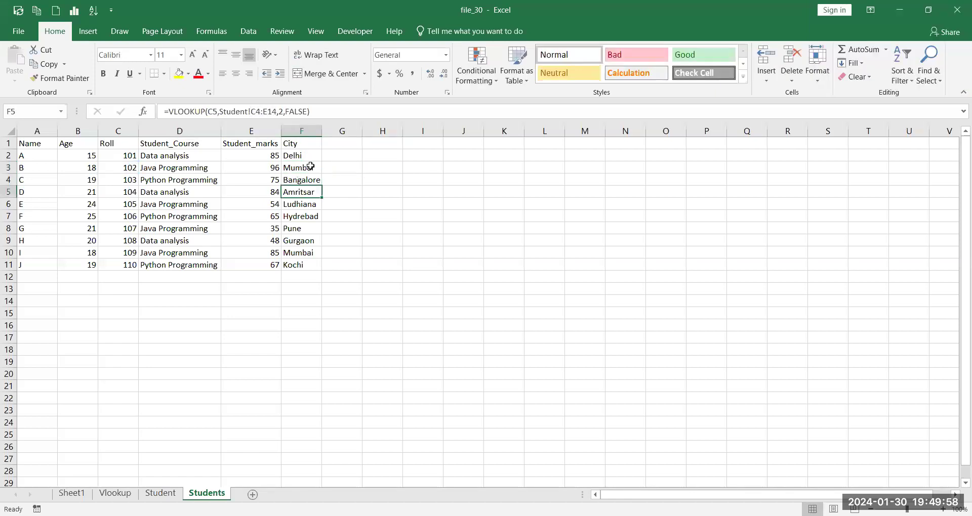
{"action": "key", "text": "Down"}
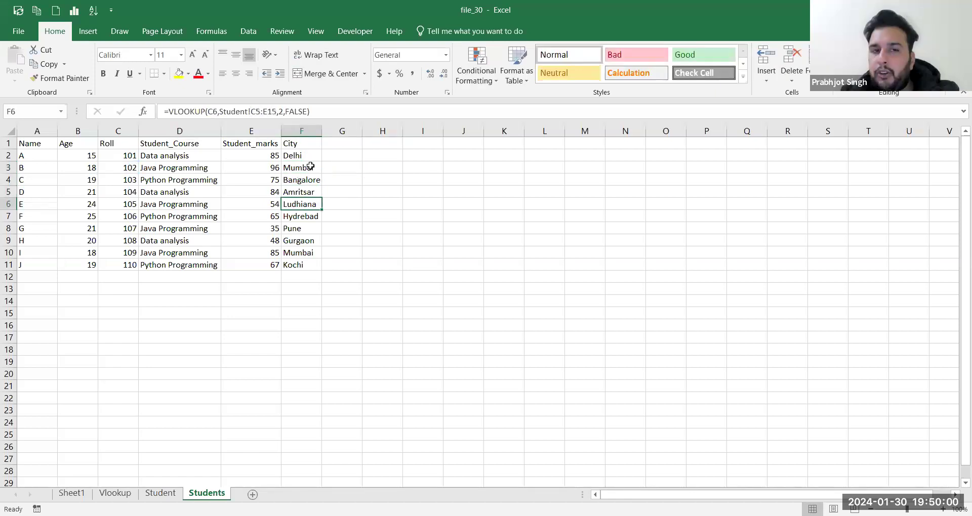
{"action": "key", "text": "Up"}
{"action": "key", "text": "Up"}
{"action": "key", "text": "Up"}
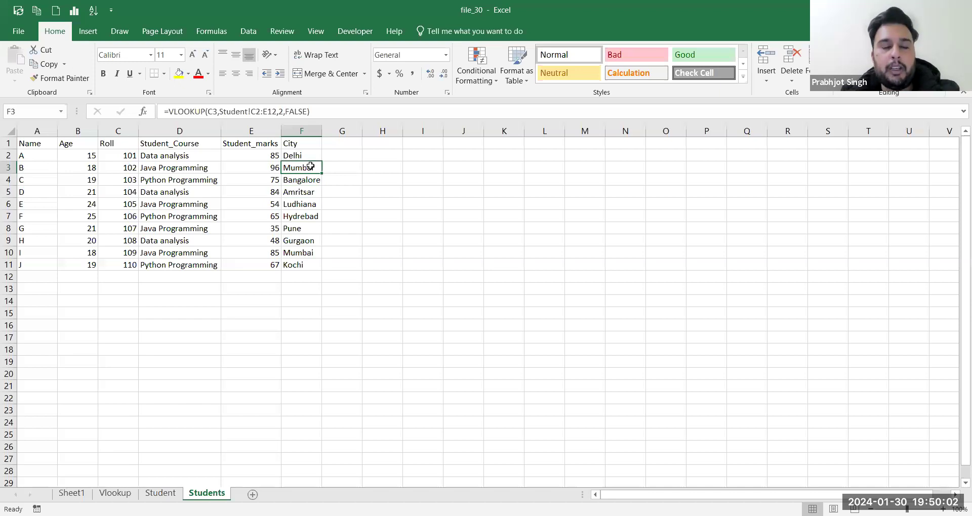
{"action": "key", "text": "Down"}
{"action": "key", "text": "Down"}
{"action": "key", "text": "Down"}
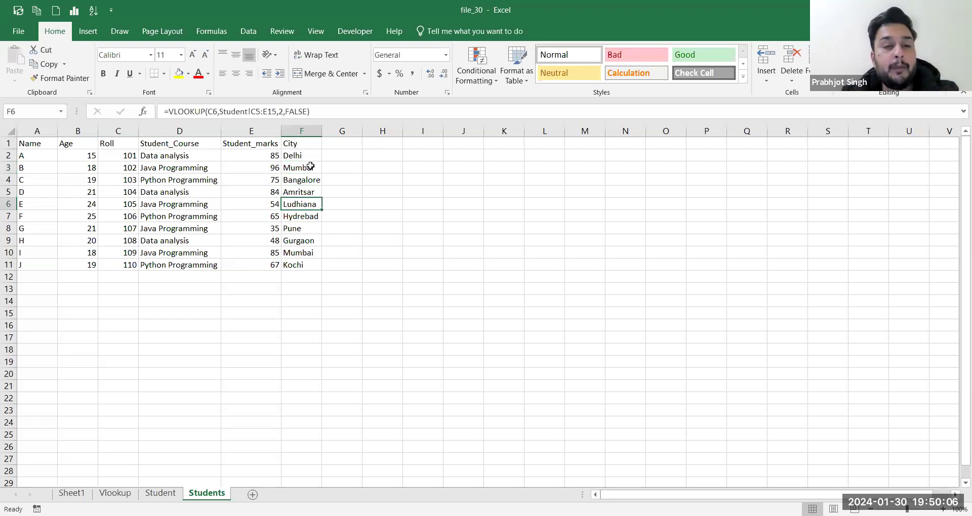
{"action": "left_click", "coordinate": [310, 166]}
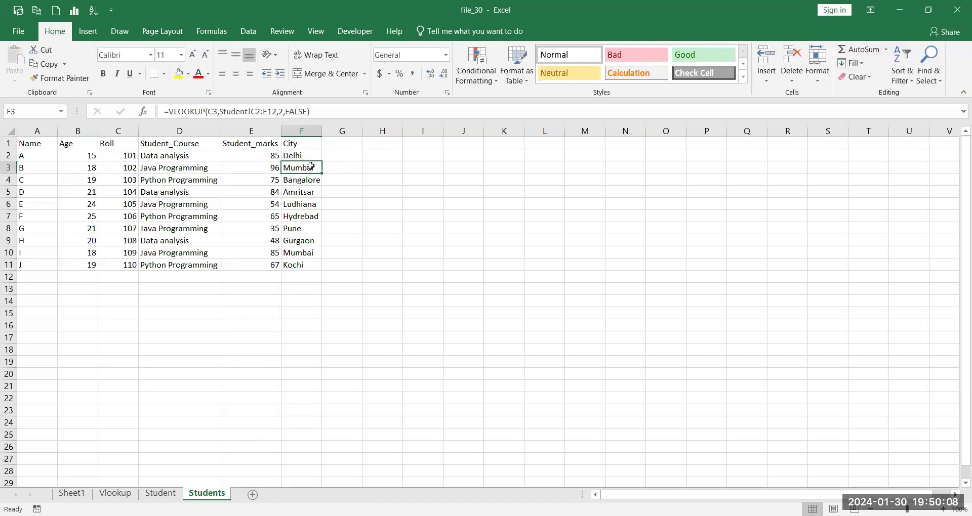
{"action": "key", "text": "ctrl+z"}
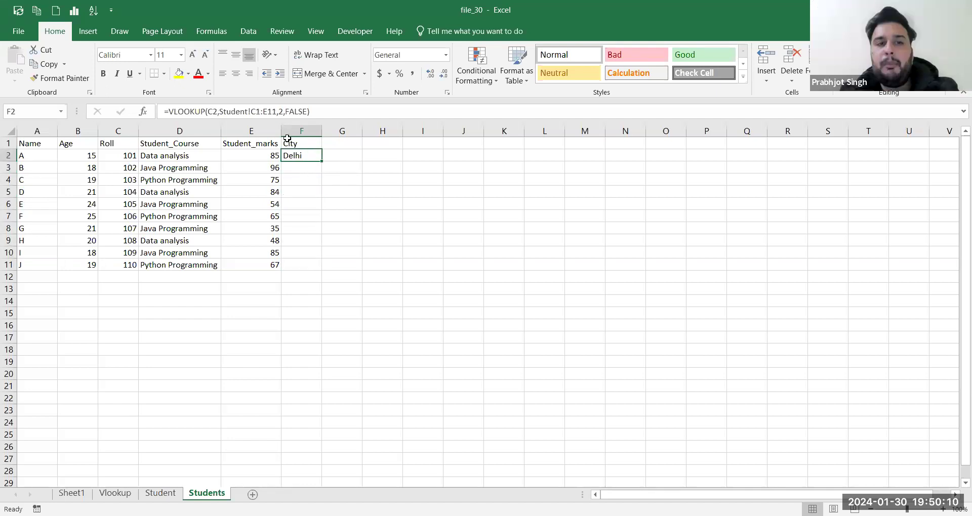
Step: Add $ signs in F2's formula bar so the range becomes Student!$C$1:$E$11
{"action": "left_click", "coordinate": [252, 111]}
{"action": "type", "text": "$C$1:$"}
{"action": "key", "text": "Right"}
{"action": "type", "text": "$"}
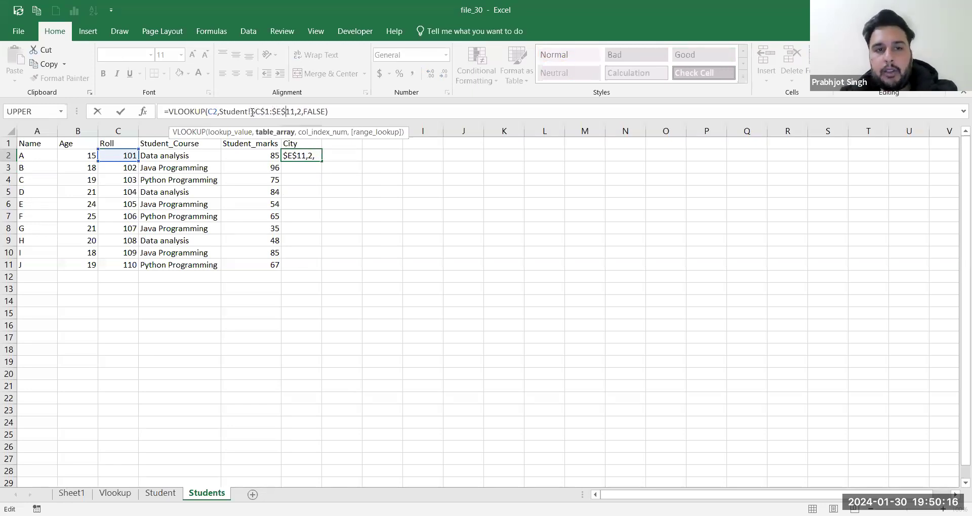
{"action": "key", "text": "Return"}
{"action": "left_click", "coordinate": [302, 155]}
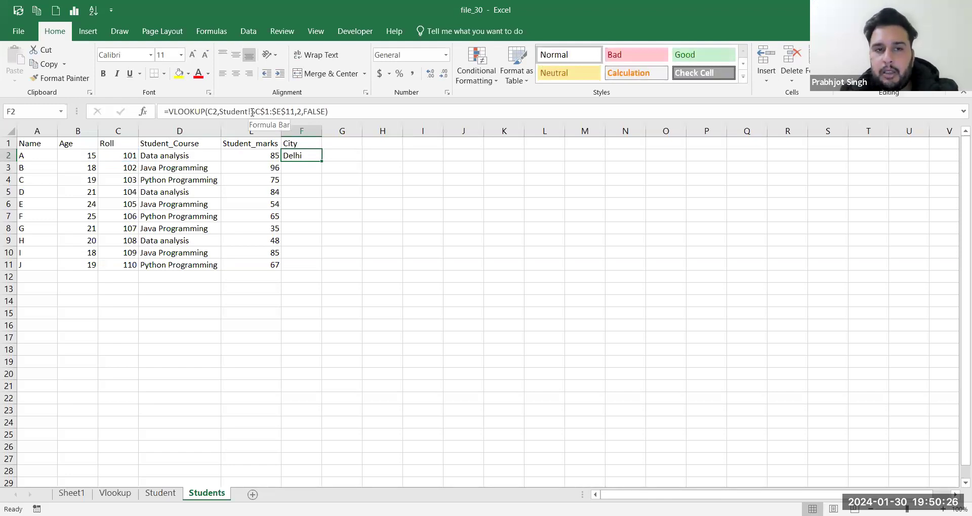
Step: Fill F2's locked VLOOKUP down to F11 and step through each City formula
{"action": "double_click", "coordinate": [320, 159]}
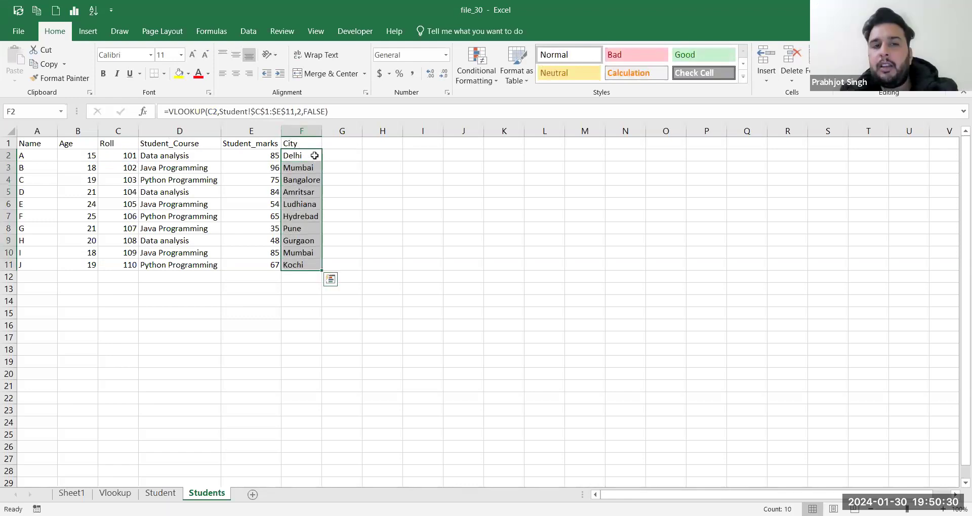
{"action": "left_click", "coordinate": [314, 156]}
{"action": "key", "text": "Down"}
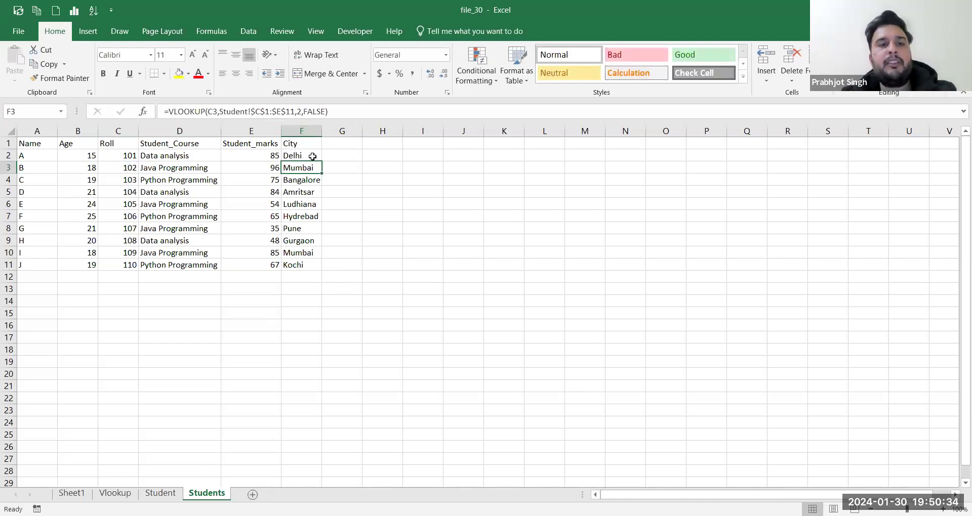
{"action": "key", "text": "Down"}
{"action": "key", "text": "Down"}
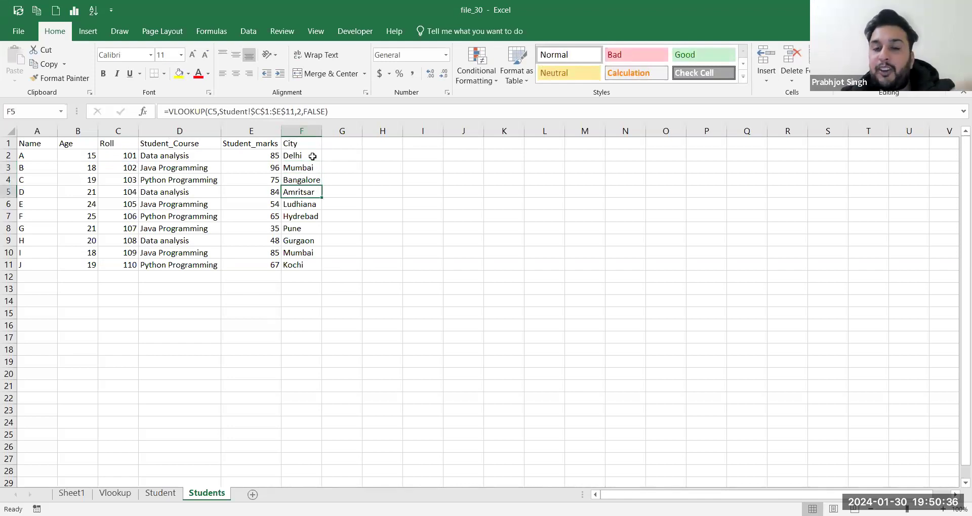
{"action": "key", "text": "Down"}
{"action": "key", "text": "Down"}
{"action": "key", "text": "Down"}
{"action": "key", "text": "Down"}
{"action": "key", "text": "Down"}
{"action": "key", "text": "Down"}
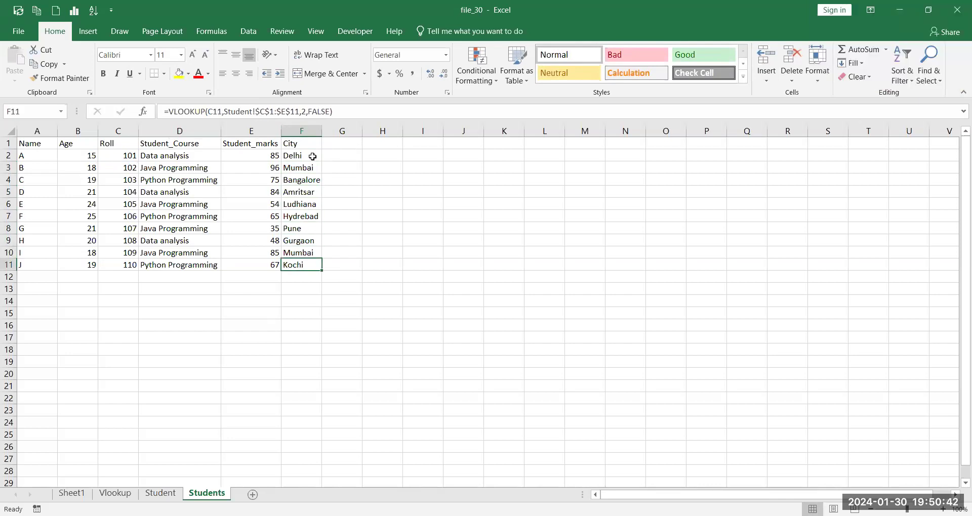
{"action": "key", "text": "Up"}
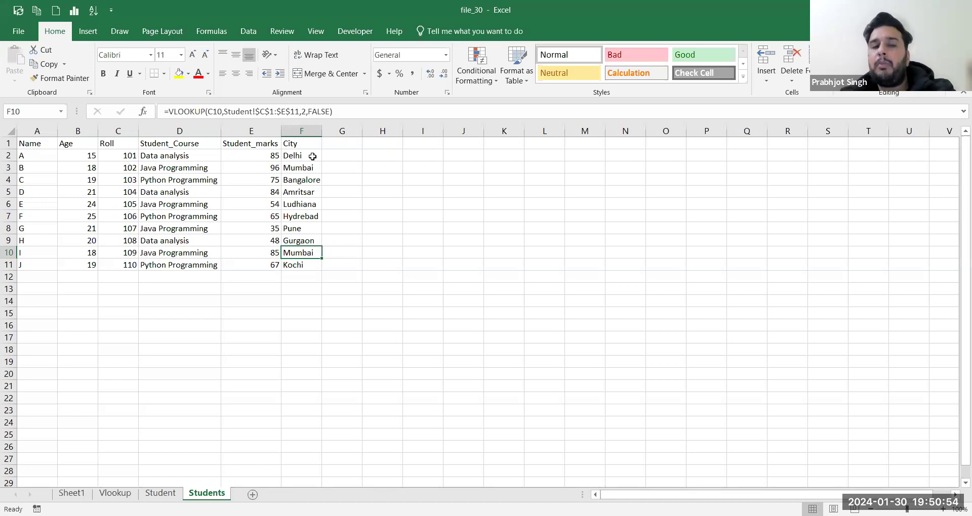
{"action": "key", "text": "Up"}
{"action": "key", "text": "Up"}
{"action": "key", "text": "Up"}
{"action": "key", "text": "Up"}
{"action": "key", "text": "Up"}
{"action": "key", "text": "Up"}
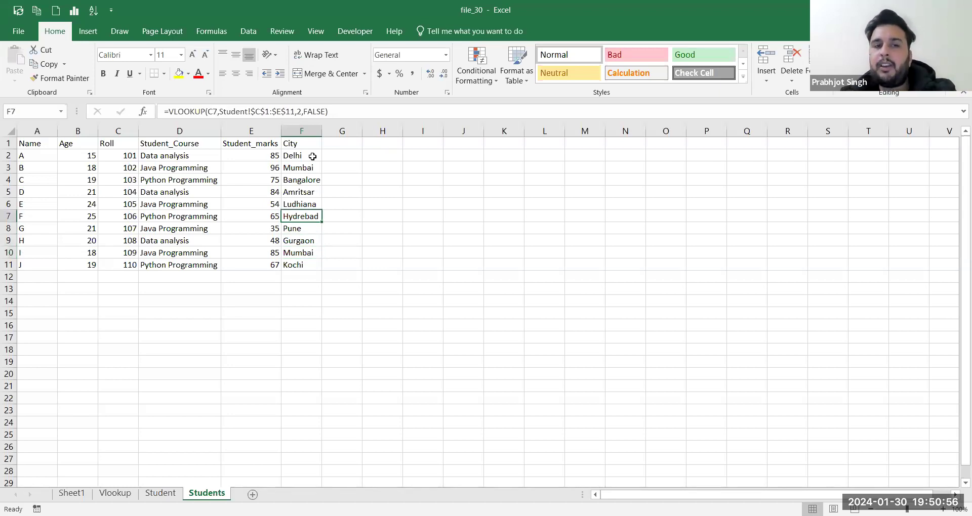
{"action": "key", "text": "Up"}
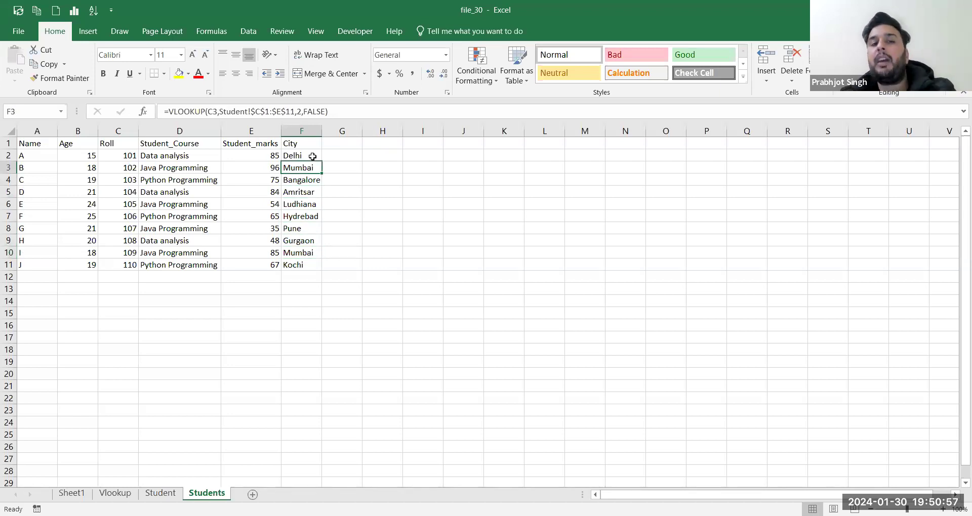
Step: Enter the names A, B and C in E17:E19
{"action": "left_click", "coordinate": [231, 337]}
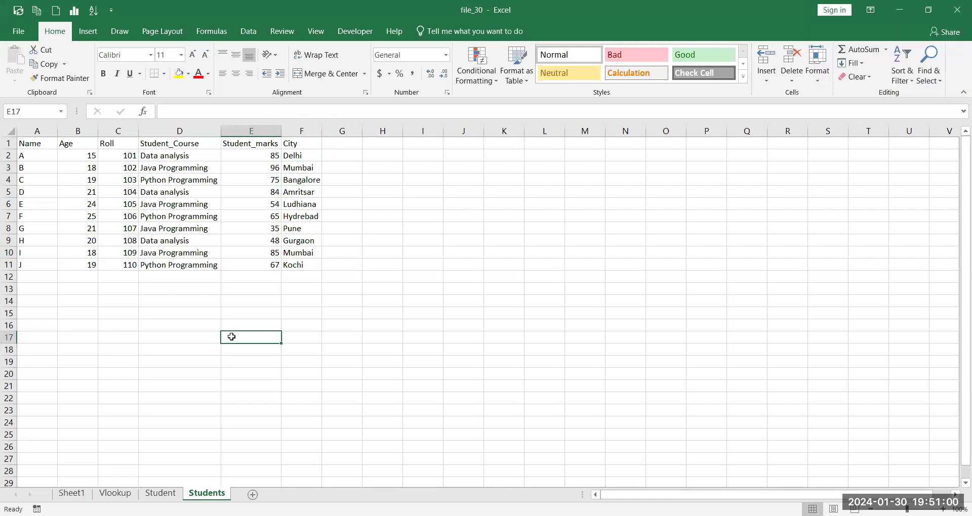
{"action": "type", "text": "A"}
{"action": "key", "text": "Return"}
{"action": "type", "text": "B"}
{"action": "key", "text": "Return"}
{"action": "type", "text": "C"}
{"action": "left_click", "coordinate": [231, 336]}
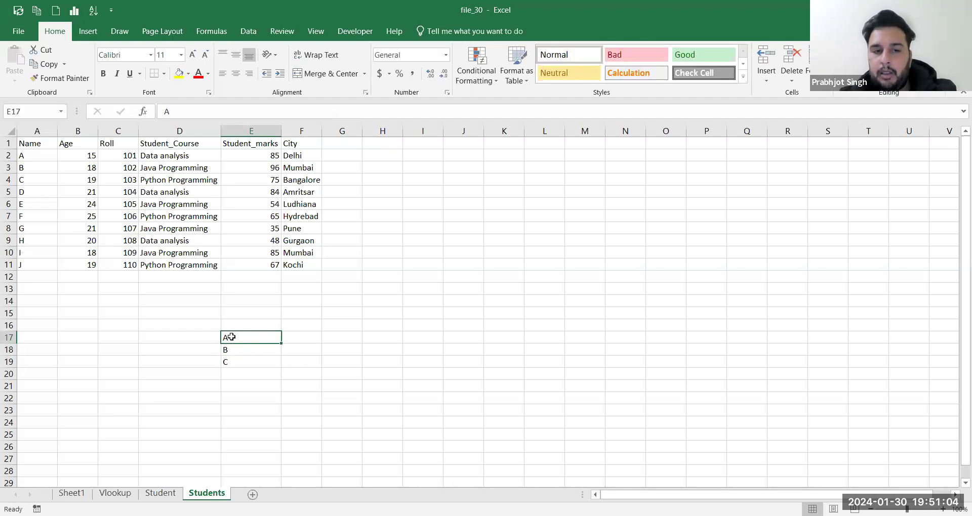
Step: Add a Salary heading in F16 with 10000, 20000 and 30000 below it
{"action": "key", "text": "Right"}
{"action": "key", "text": "Up"}
{"action": "type", "text": "Salary"}
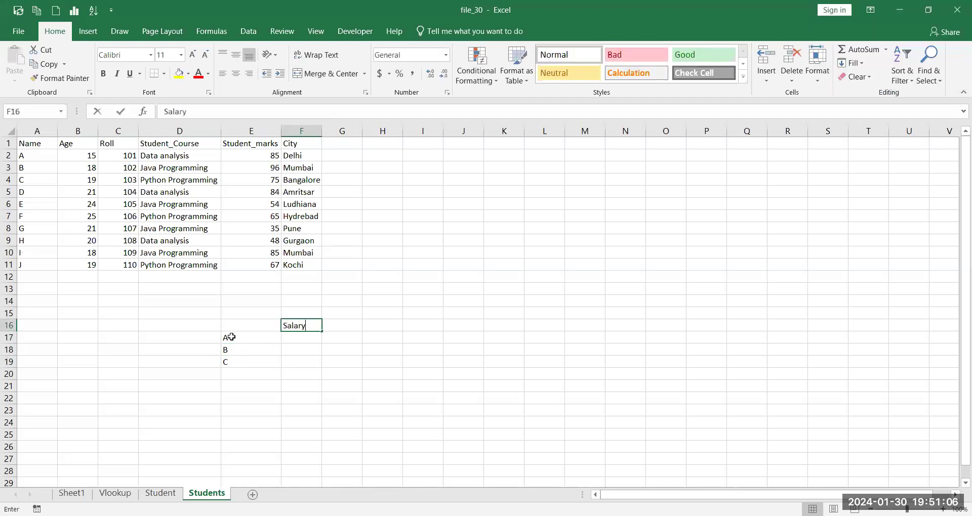
{"action": "key", "text": "Return"}
{"action": "type", "text": "10"}
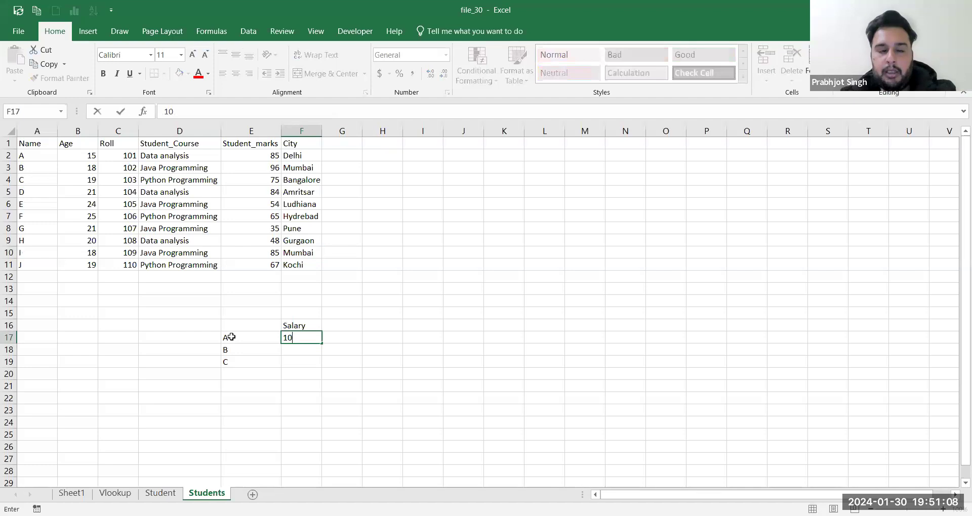
{"action": "type", "text": "000"}
{"action": "key", "text": "Return"}
{"action": "type", "text": "200"}
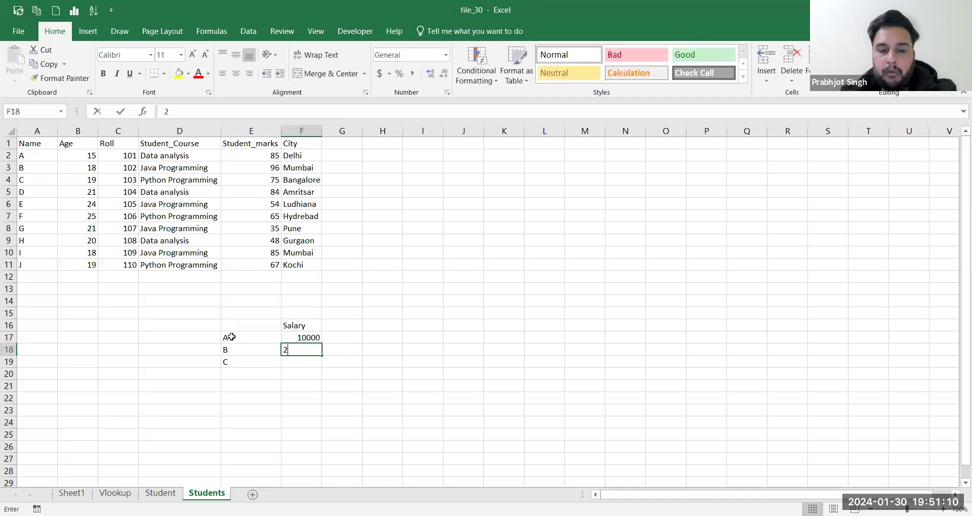
{"action": "type", "text": "00"}
{"action": "key", "text": "Return"}
{"action": "type", "text": "30000"}
Step: Enter a Bonus label with the amount 1000 in F14:G14
{"action": "key", "text": "Up"}
{"action": "key", "text": "Up"}
{"action": "key", "text": "Up"}
{"action": "key", "text": "Up"}
{"action": "key", "text": "Up"}
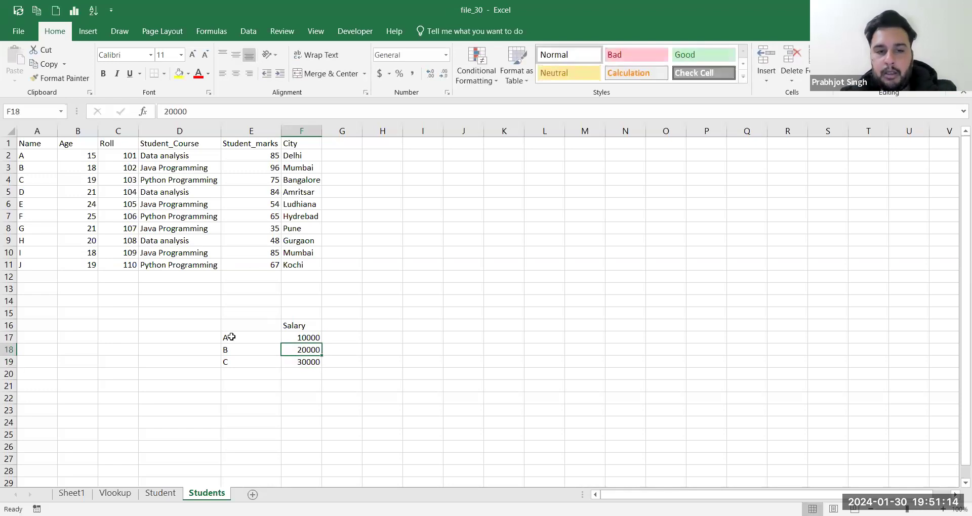
{"action": "type", "text": "Bonus"}
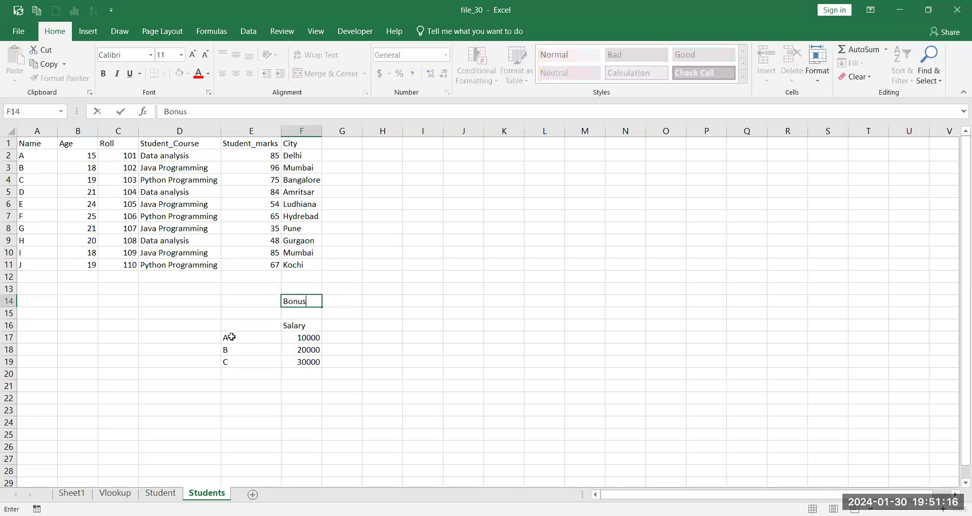
{"action": "key", "text": "Tab"}
{"action": "type", "text": "1000"}
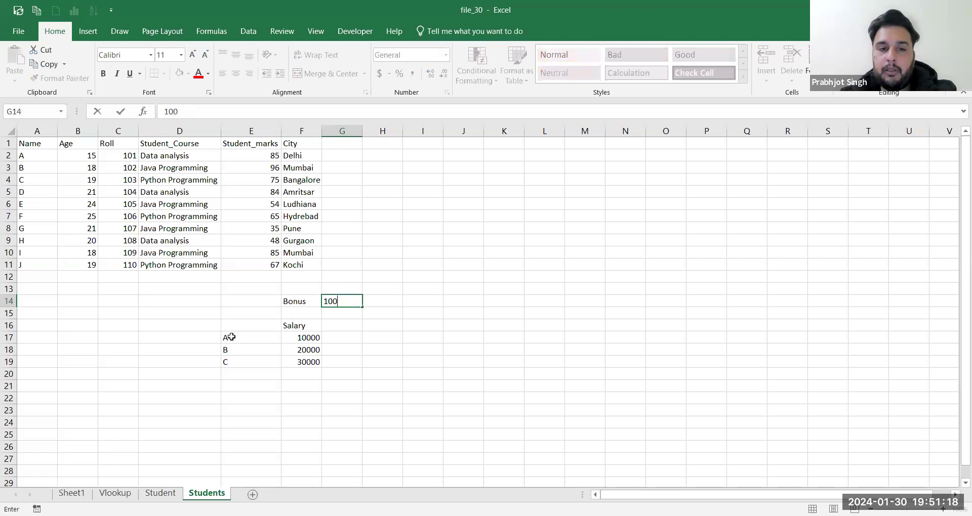
{"action": "key", "text": "Return"}
Step: Add an After bonus heading in G16 and autofit column G
{"action": "key", "text": "Down"}
{"action": "key", "text": "Down"}
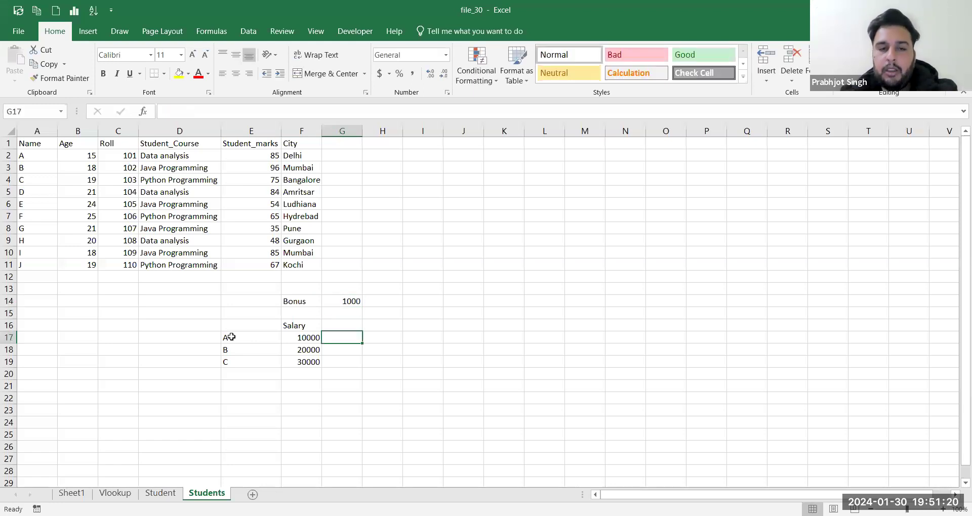
{"action": "type", "text": "="}
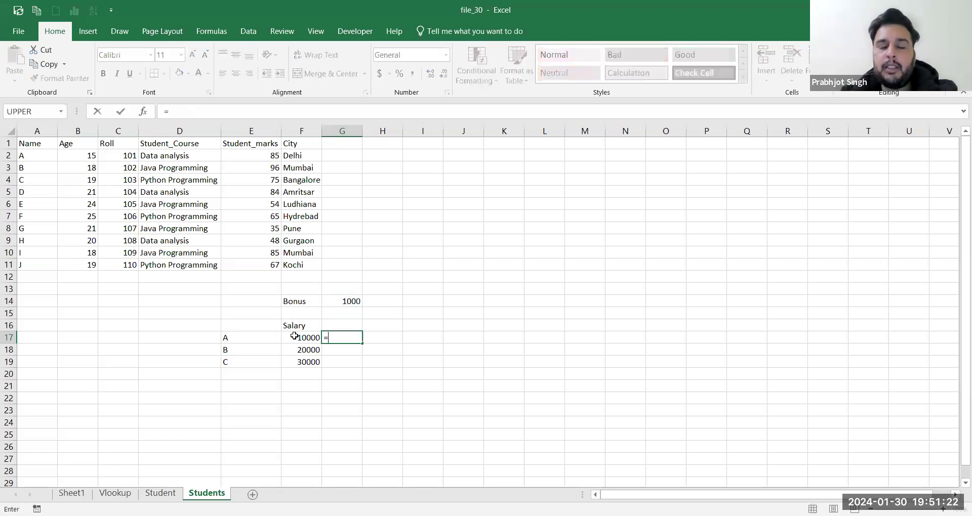
{"action": "left_click", "coordinate": [340, 325]}
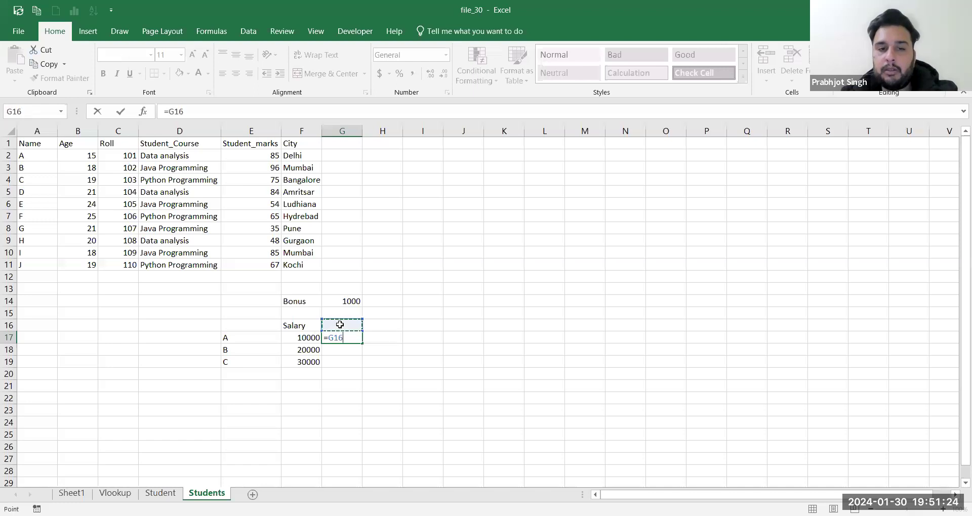
{"action": "key", "text": "BackSpace"}
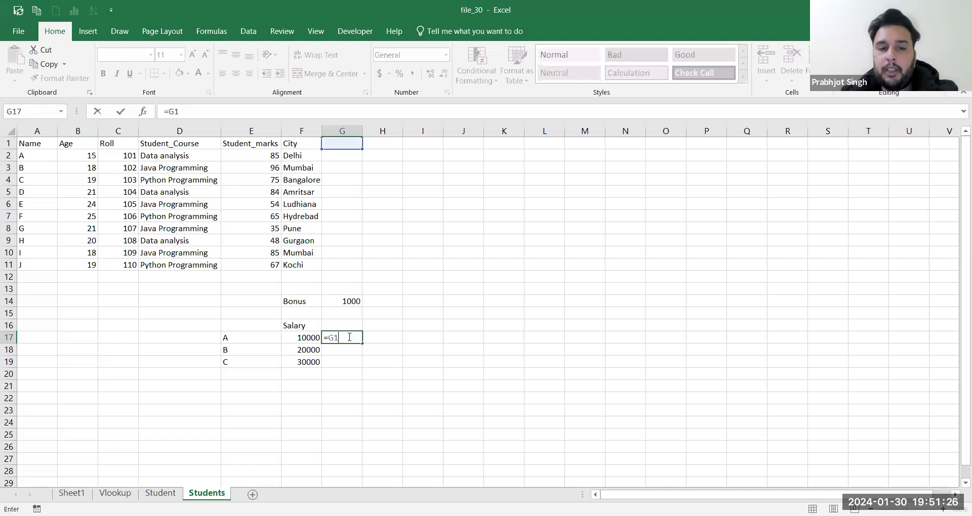
{"action": "key", "text": "Escape"}
{"action": "key", "text": "Up"}
{"action": "type", "text": "After bonus"}
{"action": "key", "text": "Tab"}
{"action": "key", "text": "Down"}
{"action": "left_click", "coordinate": [348, 336]}
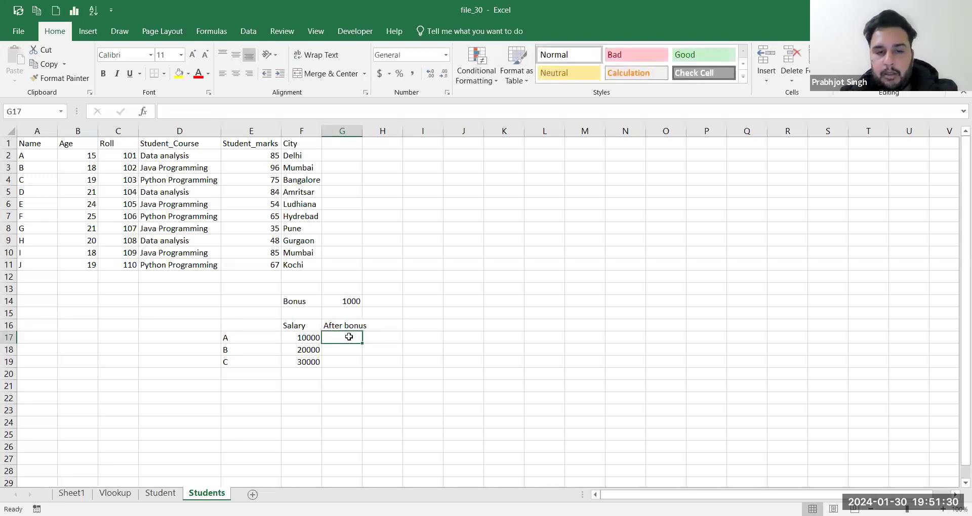
{"action": "double_click", "coordinate": [362, 132]}
Step: Review the salary and bonus cells, then begin the After bonus formula in G17
{"action": "left_click", "coordinate": [240, 337]}
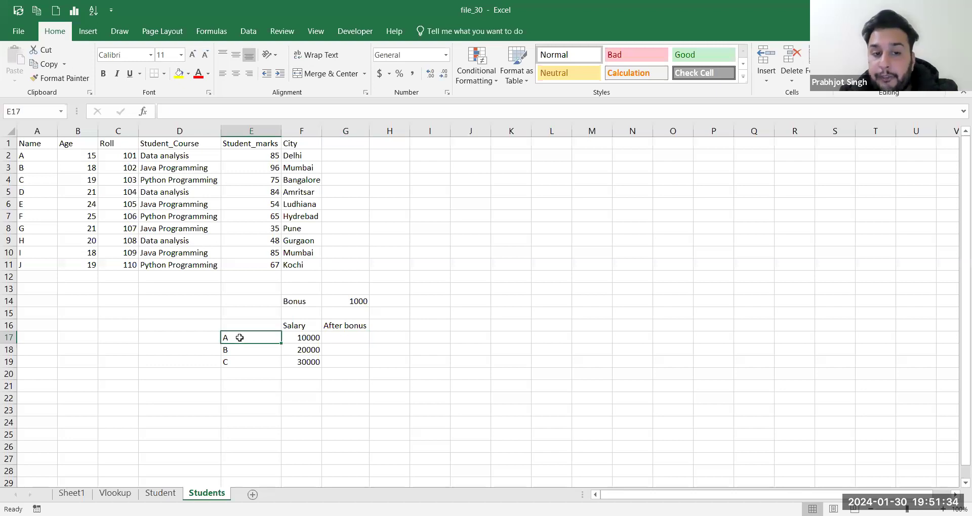
{"action": "left_click", "coordinate": [328, 339]}
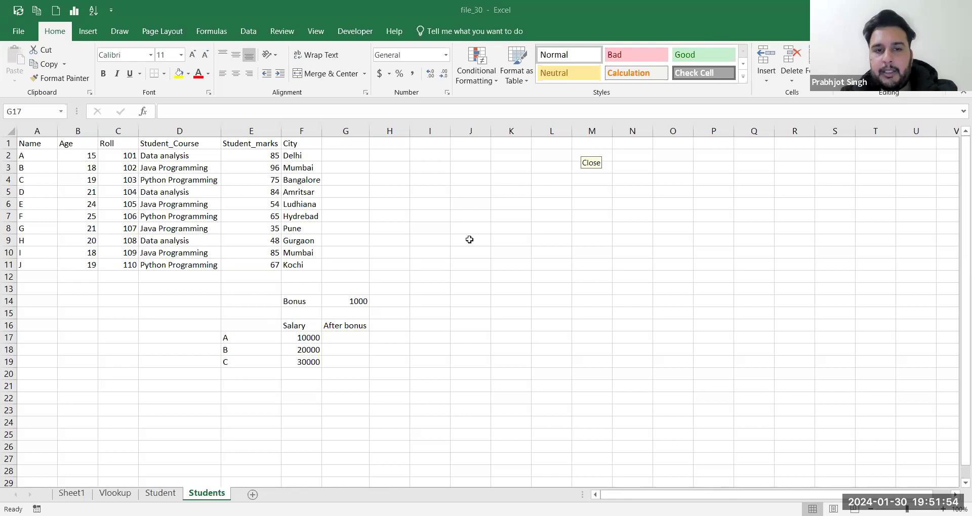
{"action": "left_click", "coordinate": [298, 336]}
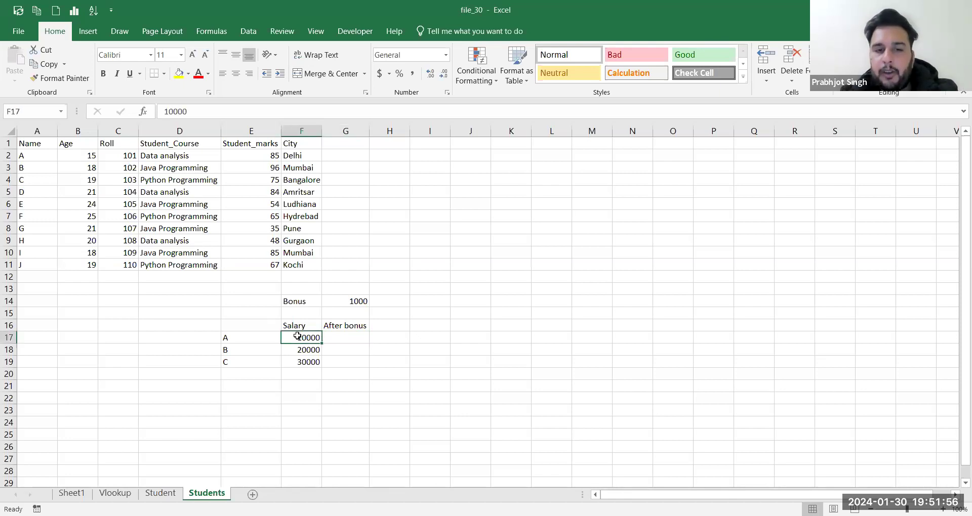
{"action": "left_click", "coordinate": [348, 337]}
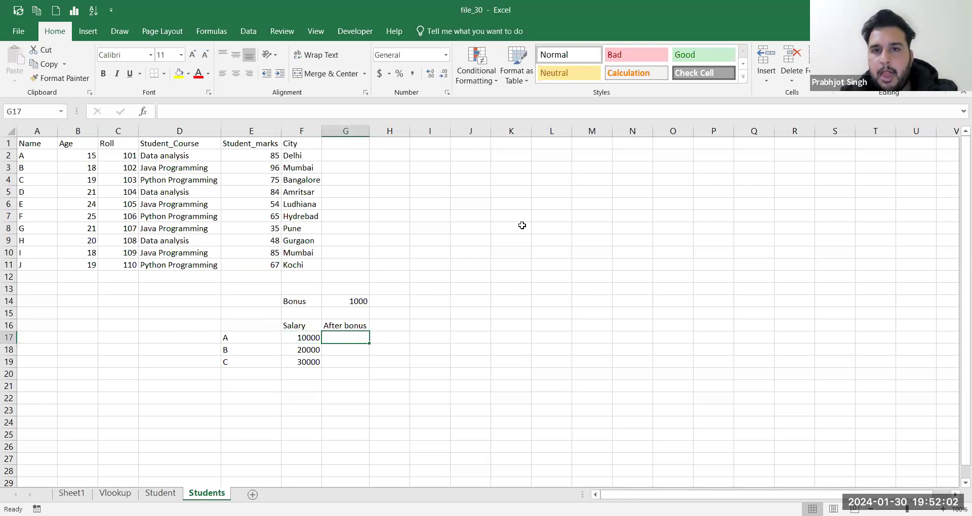
{"action": "key", "text": "alt+Tab"}
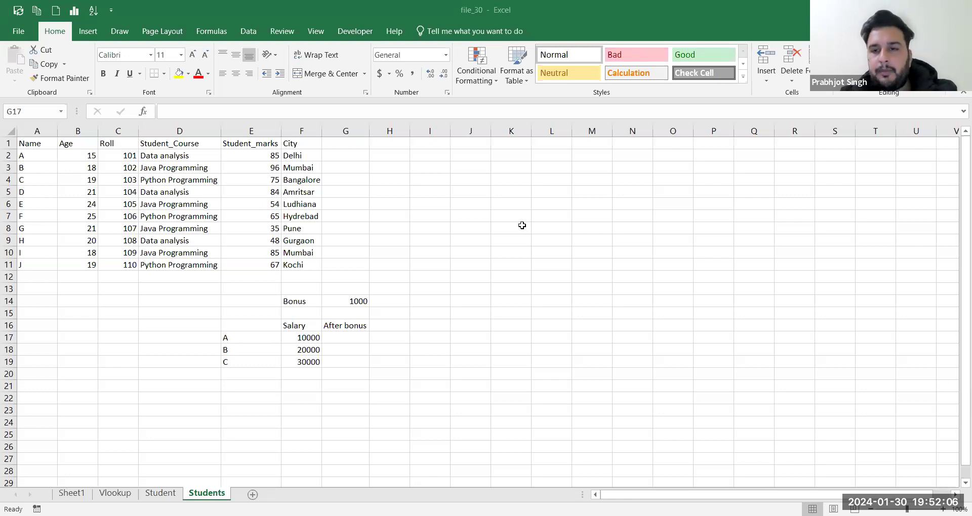
{"action": "left_click", "coordinate": [357, 338]}
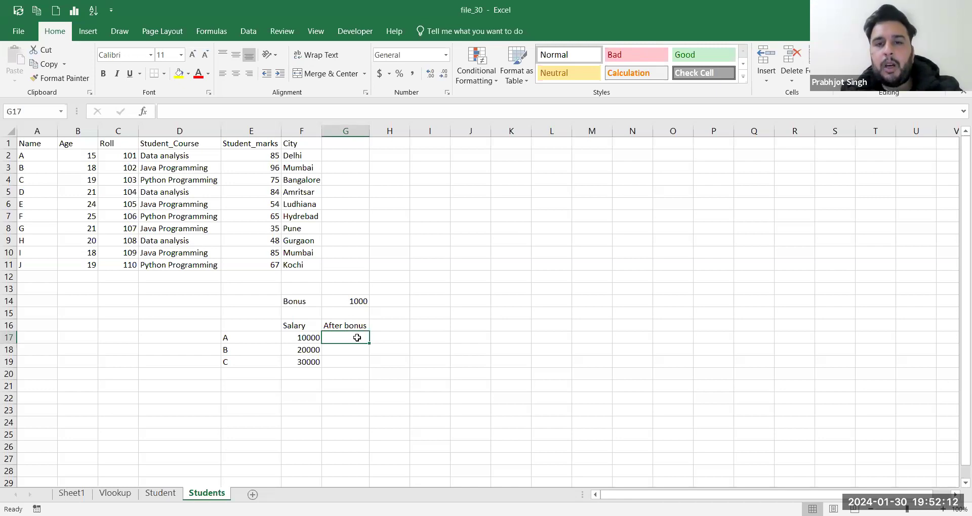
{"action": "left_click", "coordinate": [563, 163]}
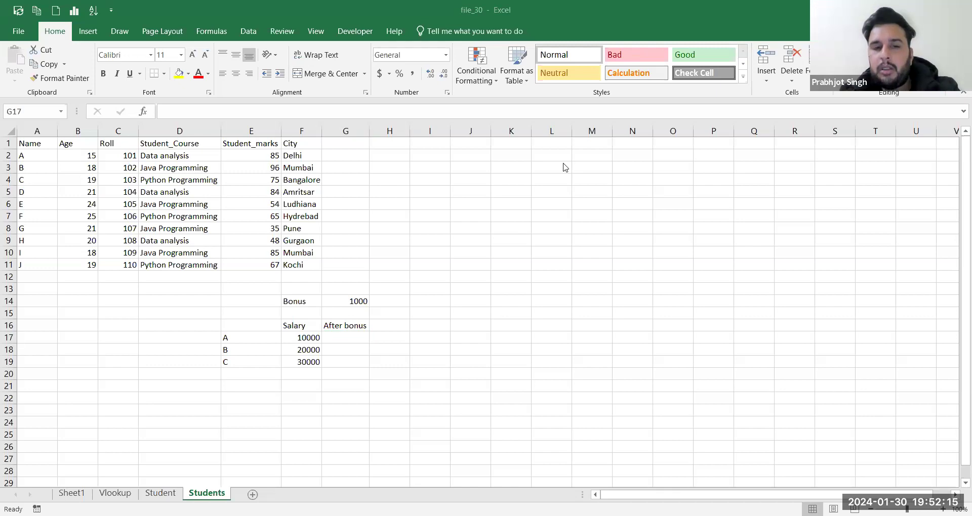
{"action": "left_click", "coordinate": [310, 338]}
{"action": "left_click", "coordinate": [353, 300]}
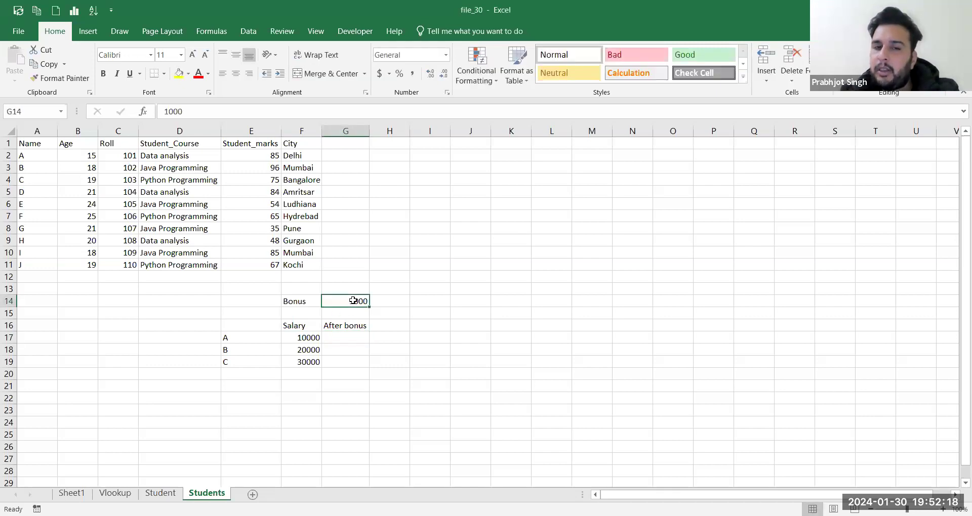
{"action": "left_click", "coordinate": [339, 338]}
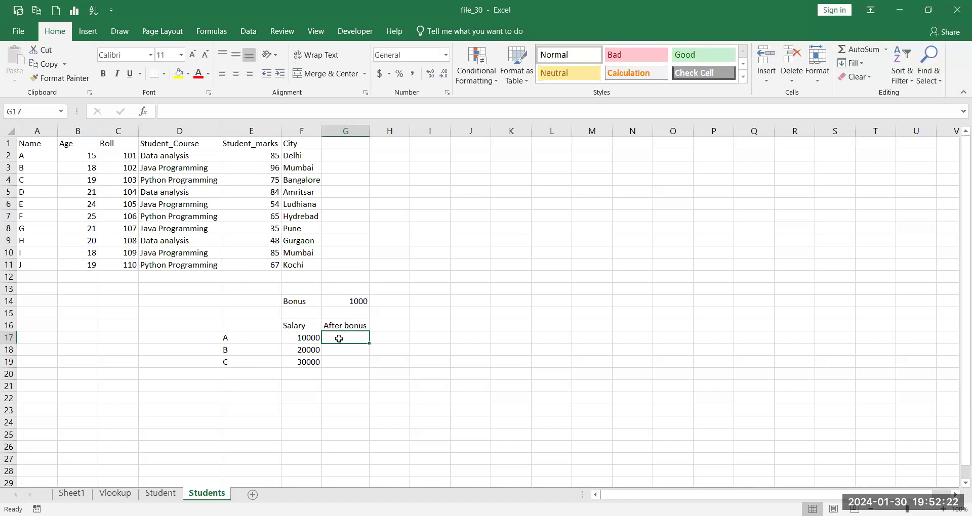
{"action": "type", "text": "="}
{"action": "left_click", "coordinate": [307, 337]}
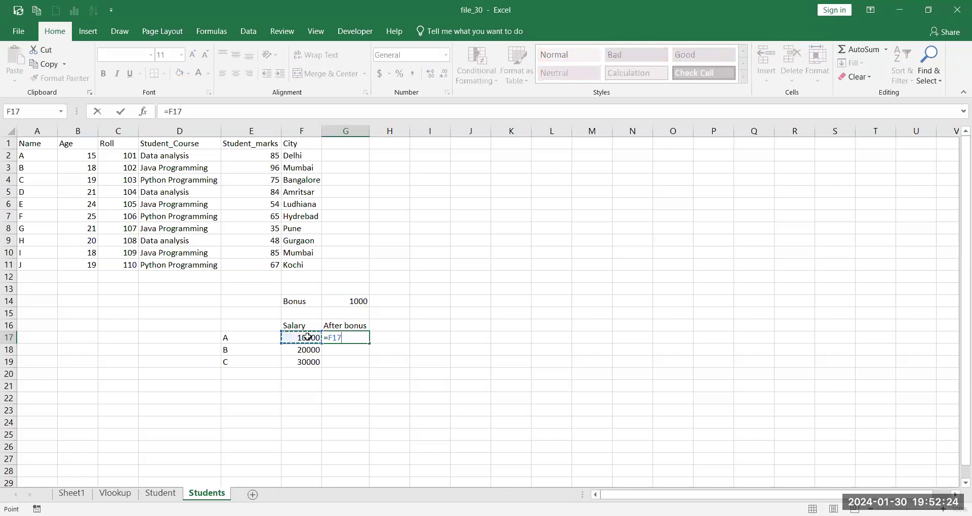
{"action": "type", "text": "+"}
{"action": "left_click", "coordinate": [357, 300]}
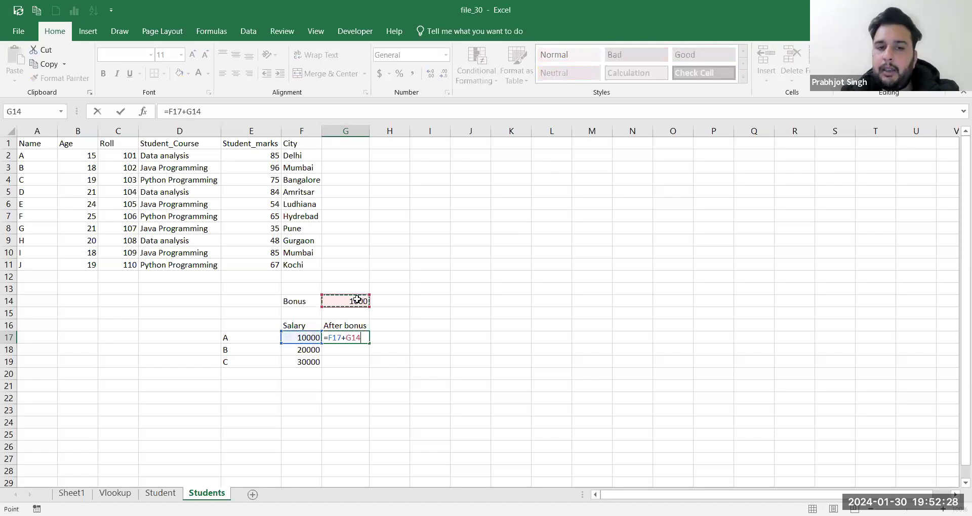
{"action": "key", "text": "Return"}
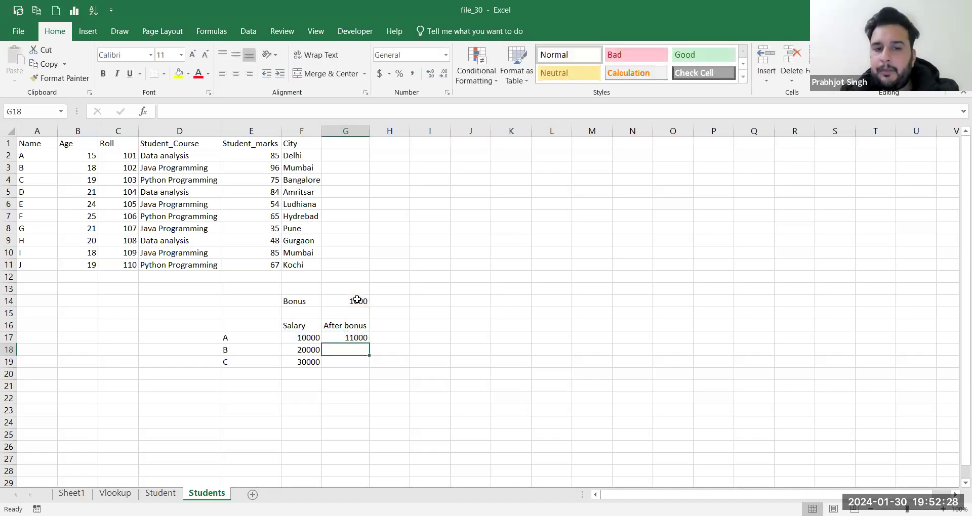
{"action": "left_click", "coordinate": [363, 338]}
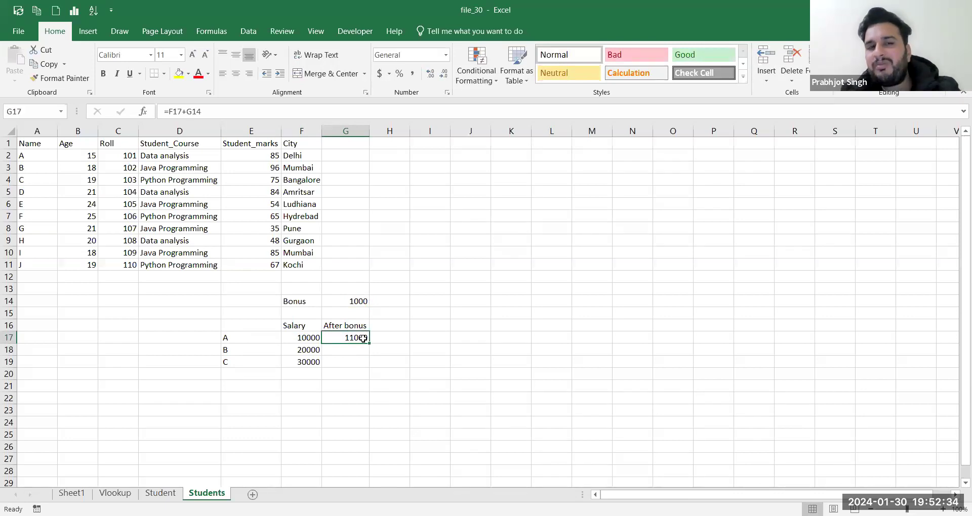
{"action": "left_click_drag", "start_coordinate": [369, 344], "coordinate": [369, 365]}
{"action": "left_click", "coordinate": [359, 349]}
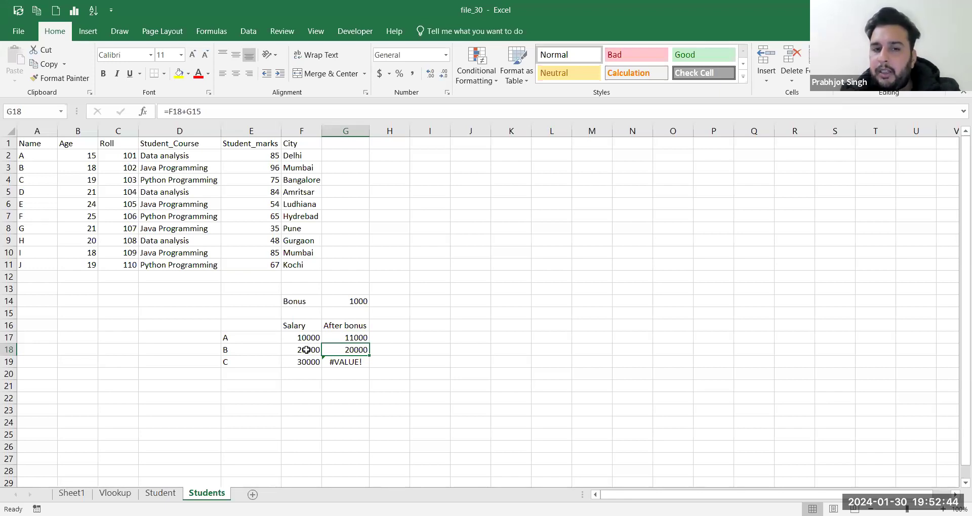
{"action": "left_click", "coordinate": [357, 302]}
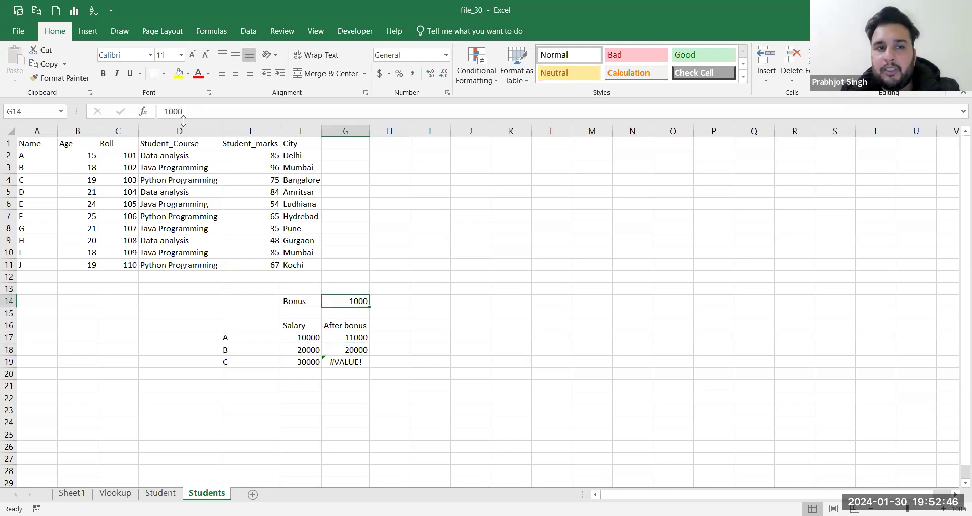
{"action": "left_click", "coordinate": [34, 112]}
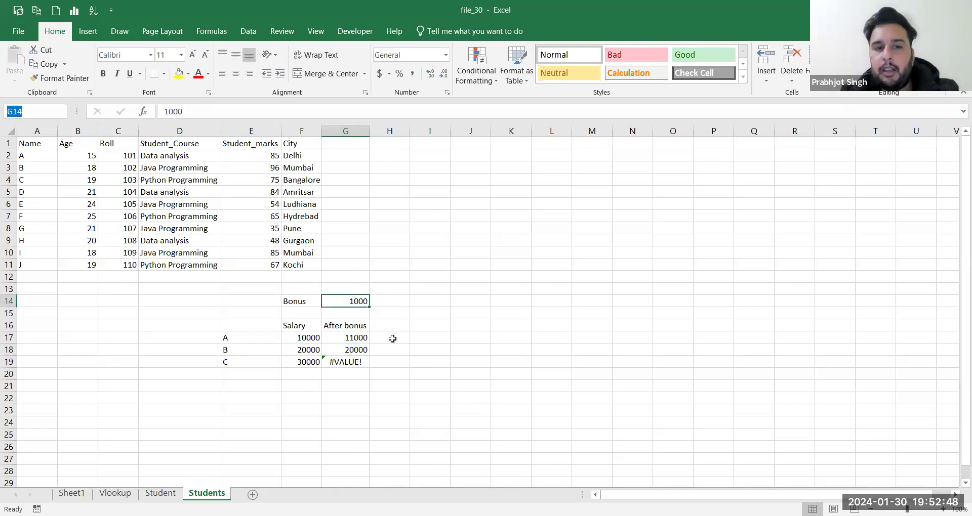
{"action": "left_click", "coordinate": [352, 339]}
{"action": "key", "text": "Down"}
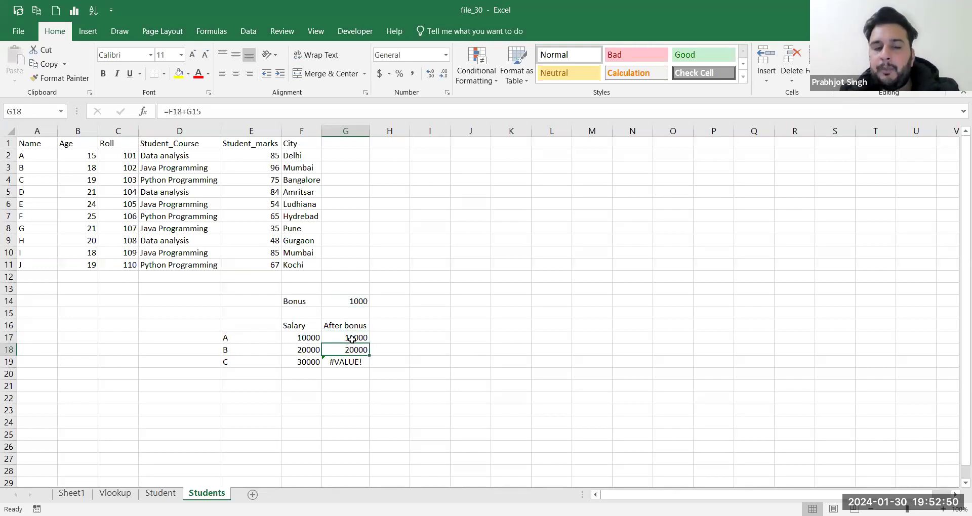
{"action": "left_click", "coordinate": [313, 350]}
{"action": "left_click", "coordinate": [342, 350]}
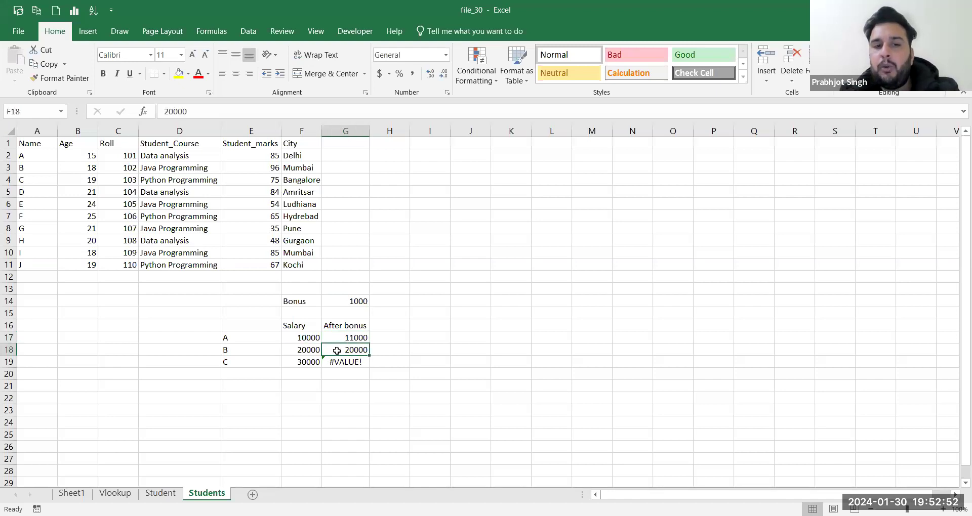
{"action": "left_click", "coordinate": [208, 113]}
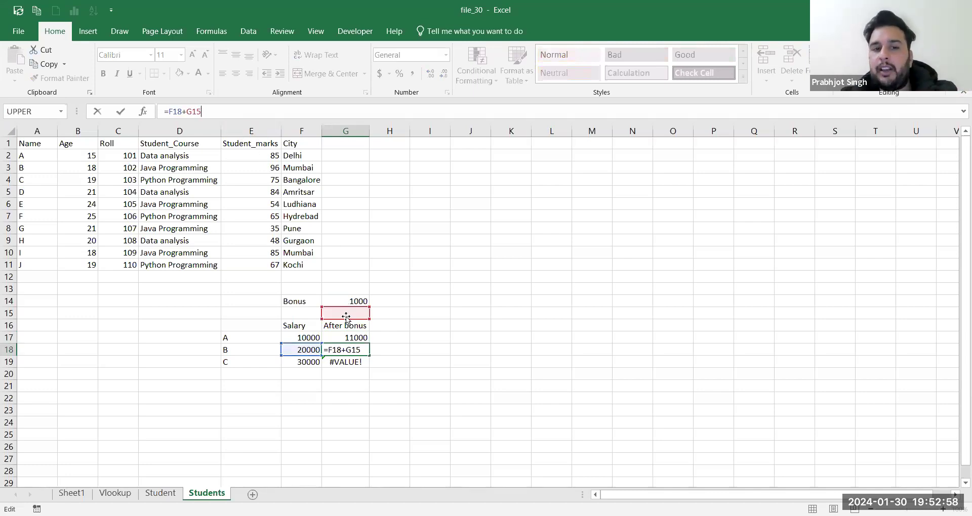
{"action": "left_click", "coordinate": [356, 337]}
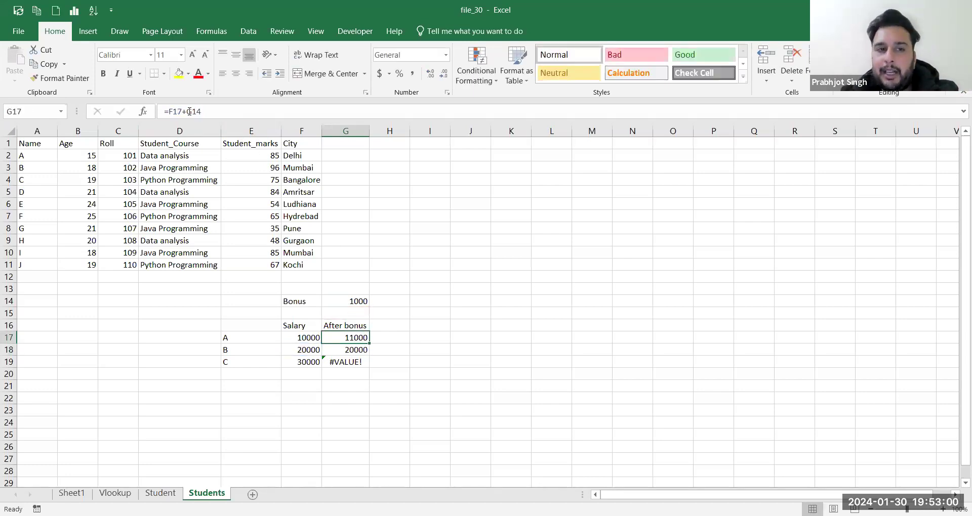
Step: Lock G17's Bonus reference as $G$14 and fill the formula down to G19
{"action": "left_click", "coordinate": [187, 113]}
{"action": "key", "text": "F4"}
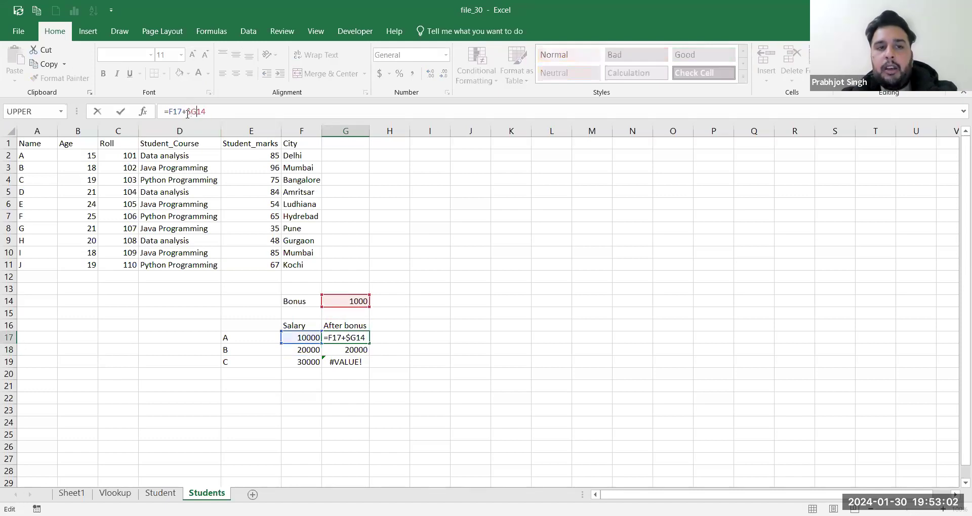
{"action": "key", "text": "Return"}
{"action": "left_click", "coordinate": [356, 336]}
{"action": "left_click_drag", "start_coordinate": [369, 343], "coordinate": [368, 365]}
{"action": "left_click", "coordinate": [362, 301]}
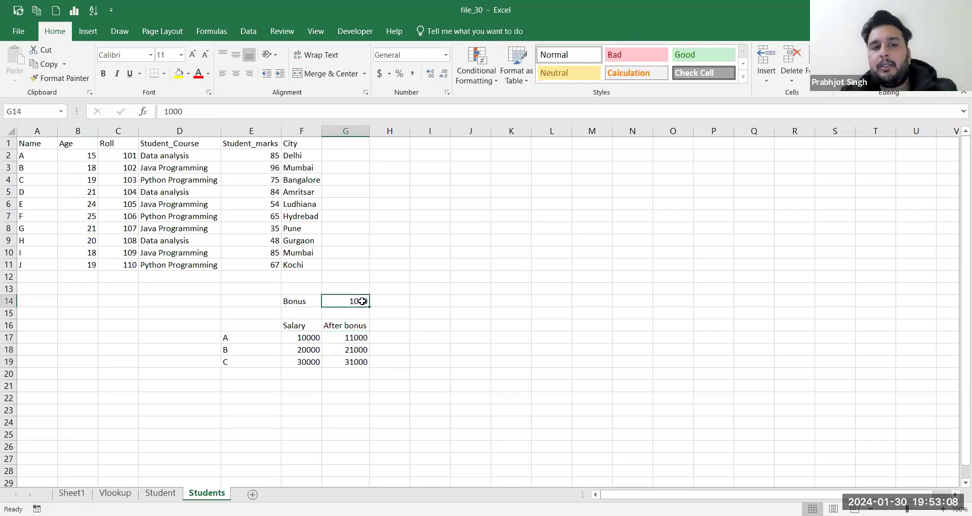
Step: Check that the G18 and G19 formulas also use the locked $G$14
{"action": "left_click", "coordinate": [349, 337]}
{"action": "key", "text": "Down"}
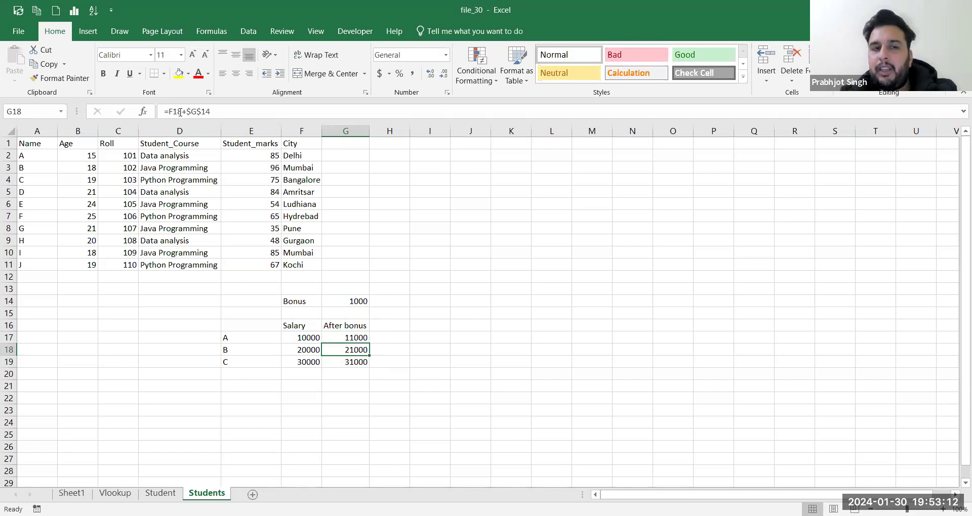
{"action": "key", "text": "Down"}
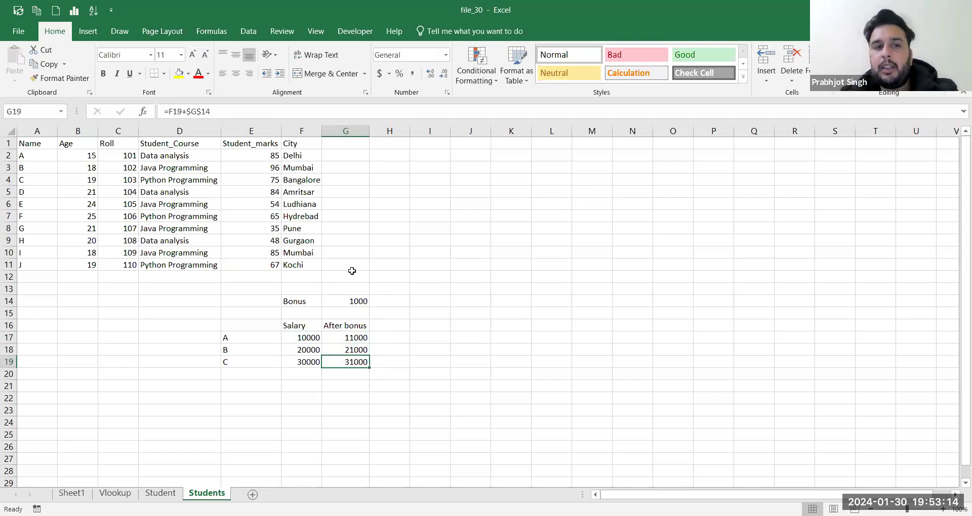
{"action": "left_click_drag", "start_coordinate": [213, 111], "coordinate": [187, 111]}
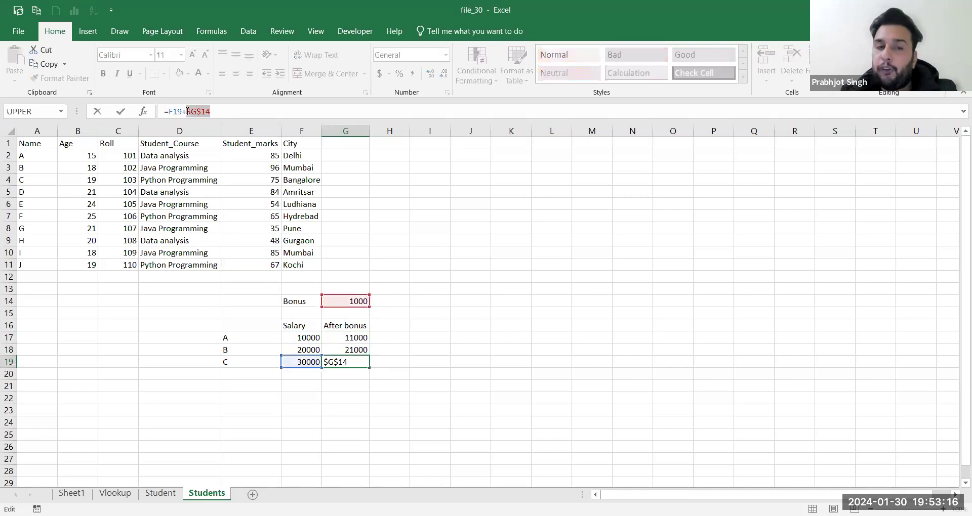
{"action": "key", "text": "Return"}
Step: Retype the G14 reference in G17's formula and make it $G$14 again
{"action": "left_click", "coordinate": [359, 339]}
{"action": "left_click_drag", "start_coordinate": [212, 111], "coordinate": [188, 112]}
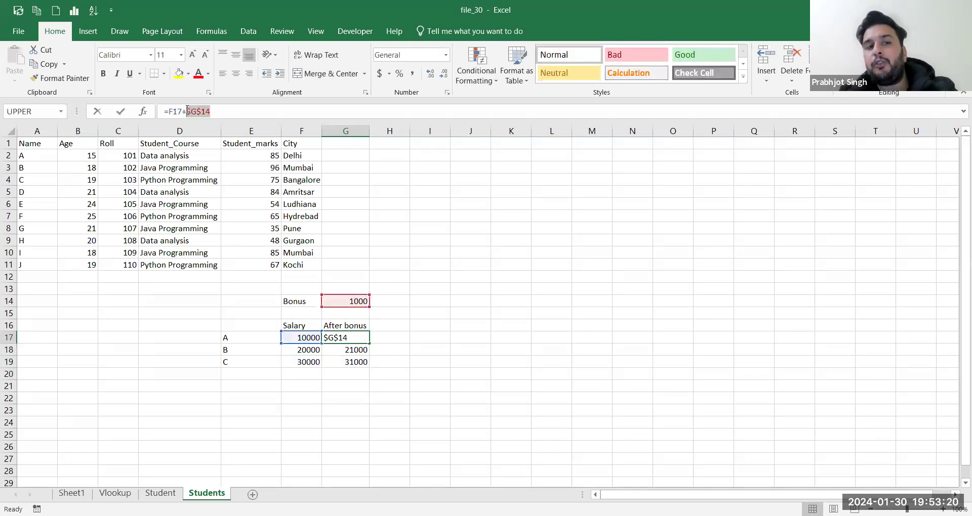
{"action": "left_click", "coordinate": [226, 112]}
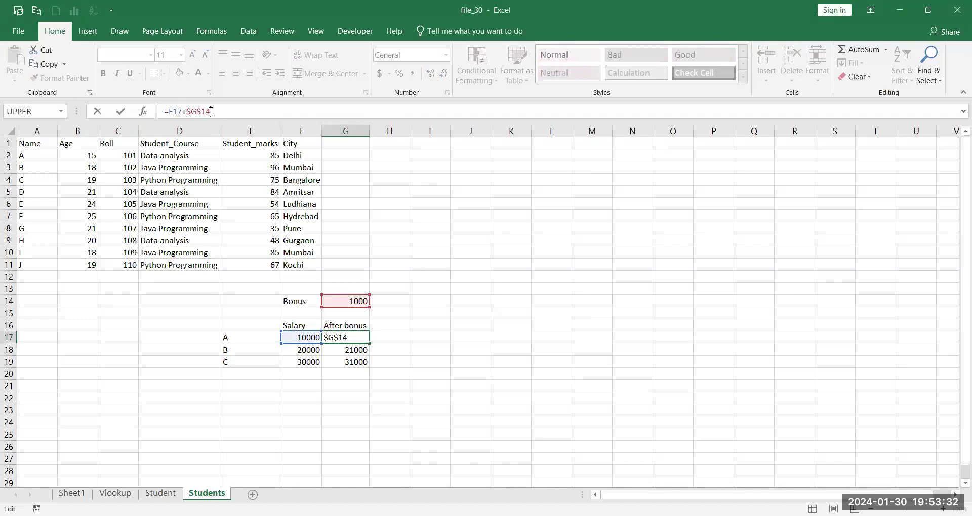
{"action": "left_click_drag", "start_coordinate": [211, 112], "coordinate": [188, 113]}
{"action": "left_click", "coordinate": [192, 112]}
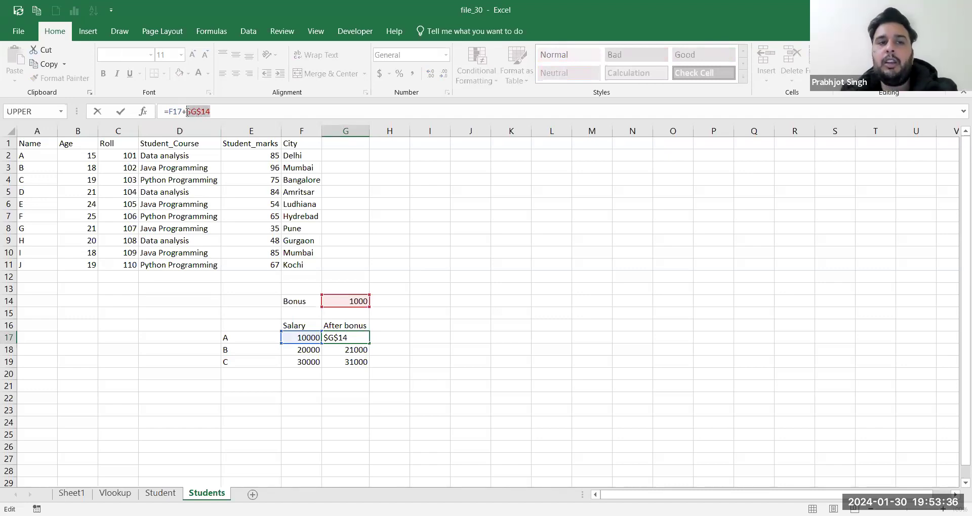
{"action": "type", "text": "G14"}
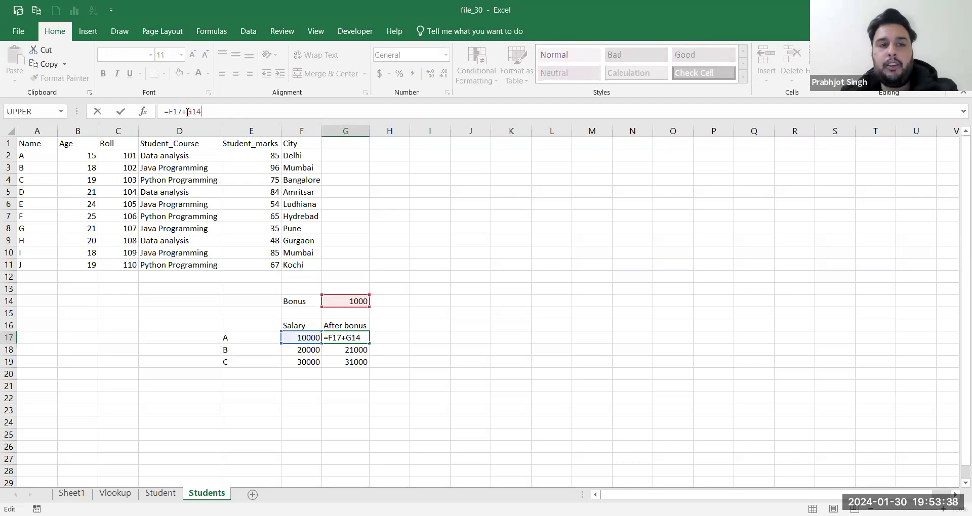
{"action": "key", "text": "F4"}
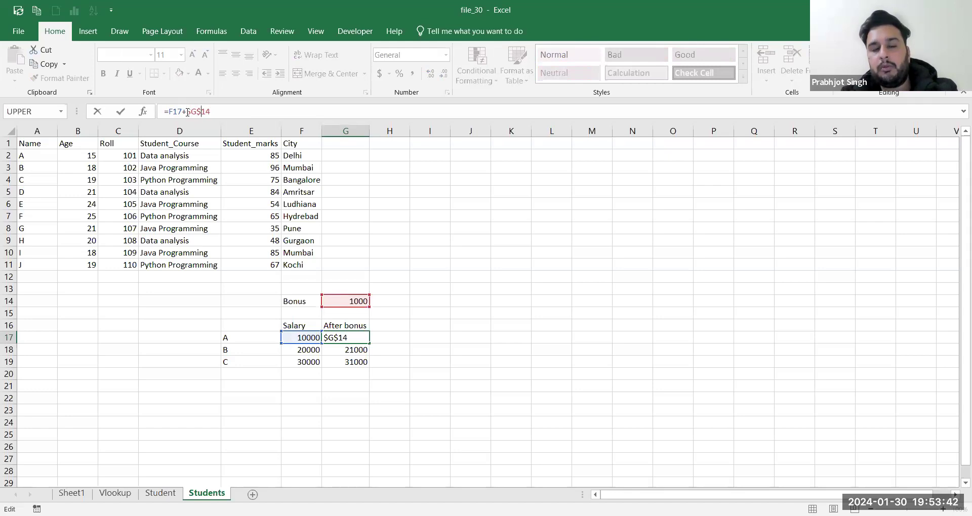
{"action": "key", "text": "Return"}
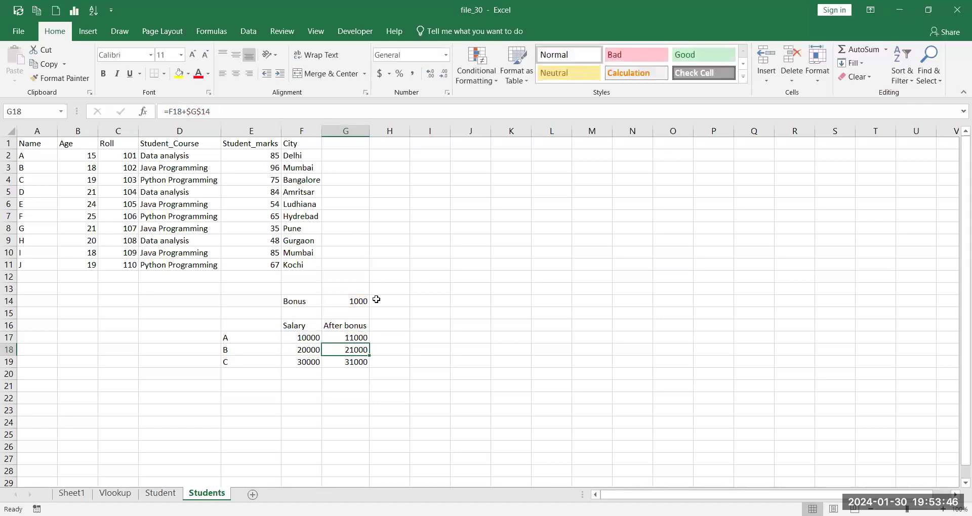
{"action": "key", "text": "alt+Tab"}
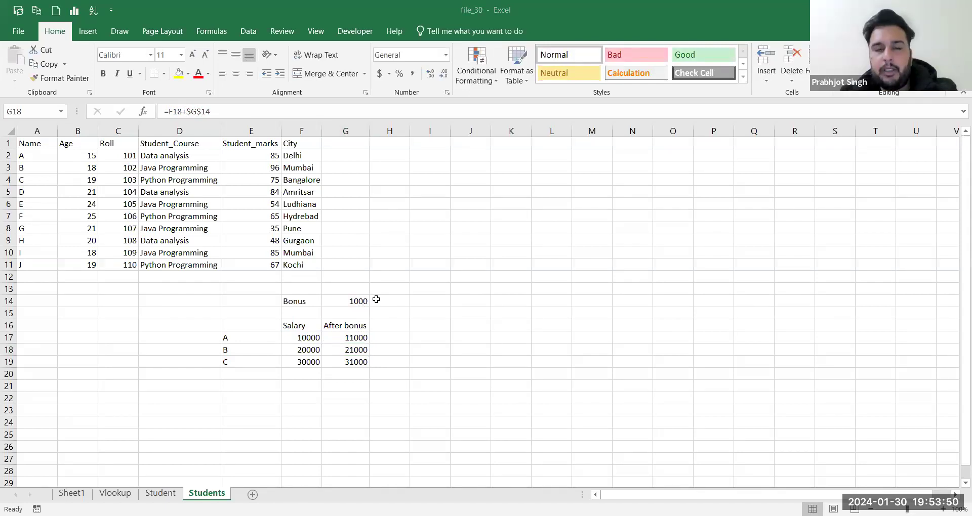
{"action": "key", "text": "alt+Tab"}
Step: Clear the bonus example block E14:H20 from the Students sheet
{"action": "left_click_drag", "start_coordinate": [248, 301], "coordinate": [374, 375]}
{"action": "key", "text": "Delete"}
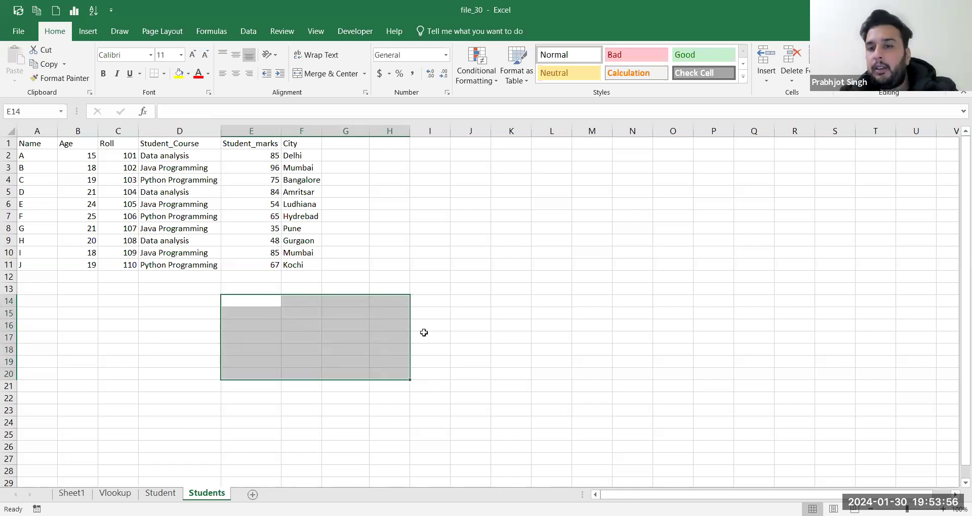
{"action": "key", "text": "alt+Tab"}
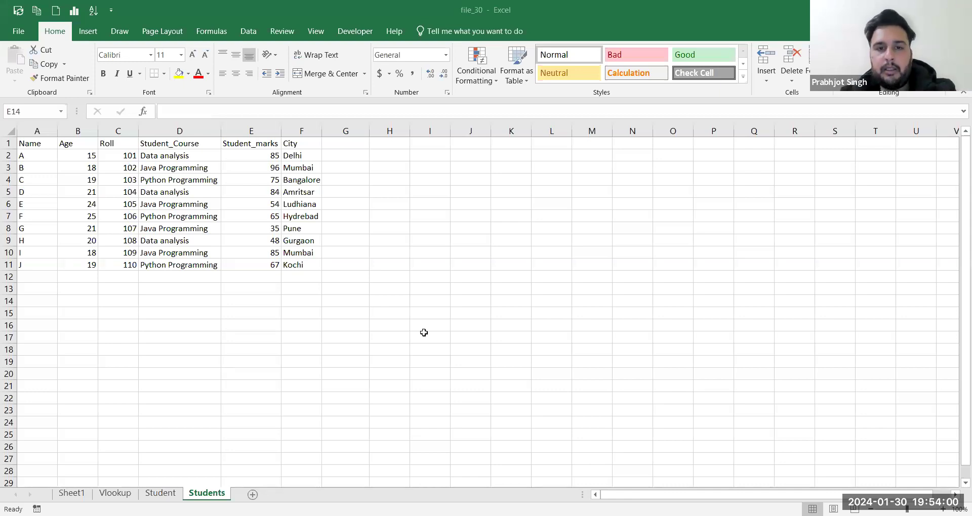
{"action": "key", "text": "alt+Tab"}
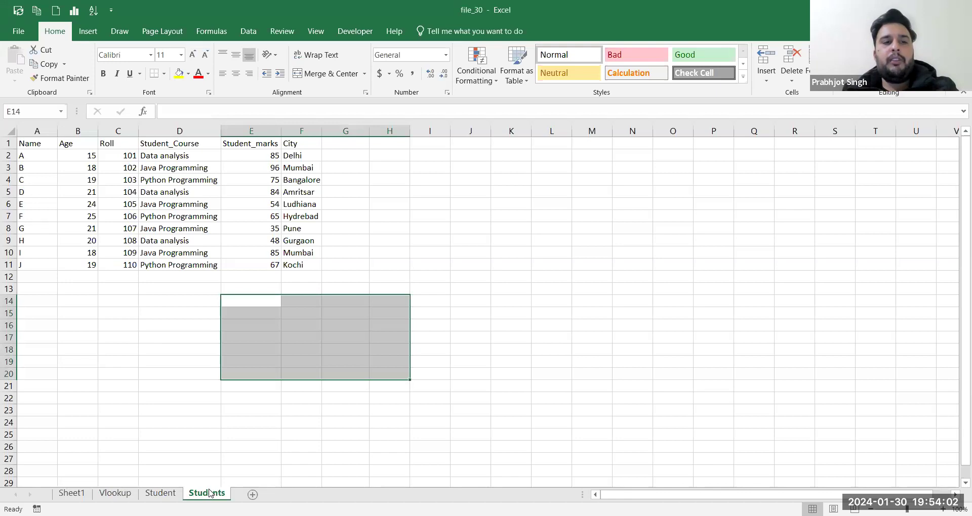
Step: Add a new worksheet and name it Hlookup
{"action": "left_click", "coordinate": [253, 494]}
{"action": "double_click", "coordinate": [252, 494]}
{"action": "key", "text": "BackSpace"}
{"action": "type", "text": "Hlook"}
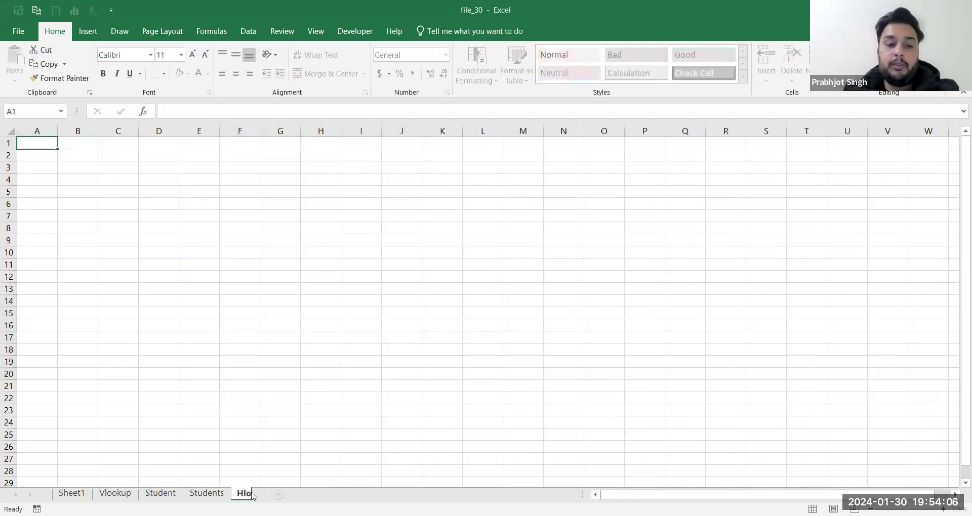
{"action": "type", "text": "up"}
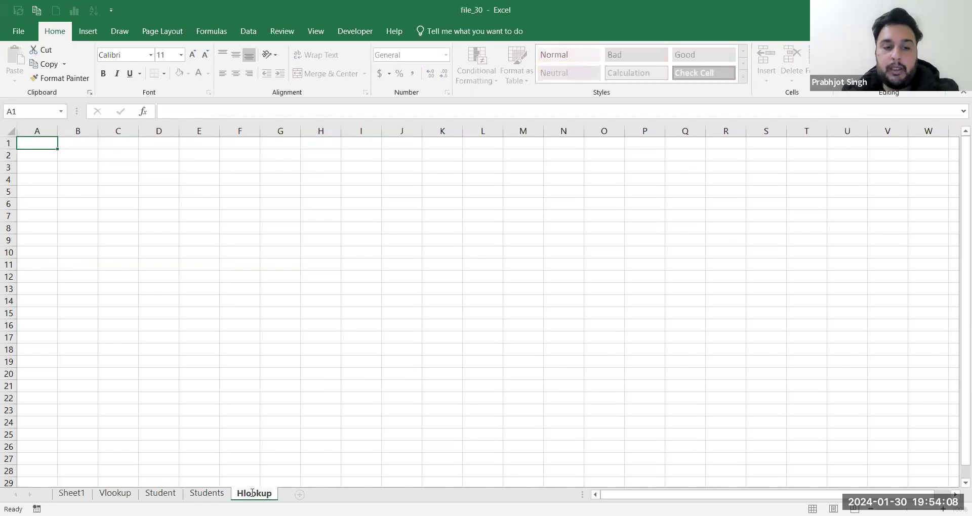
{"action": "key", "text": "Return"}
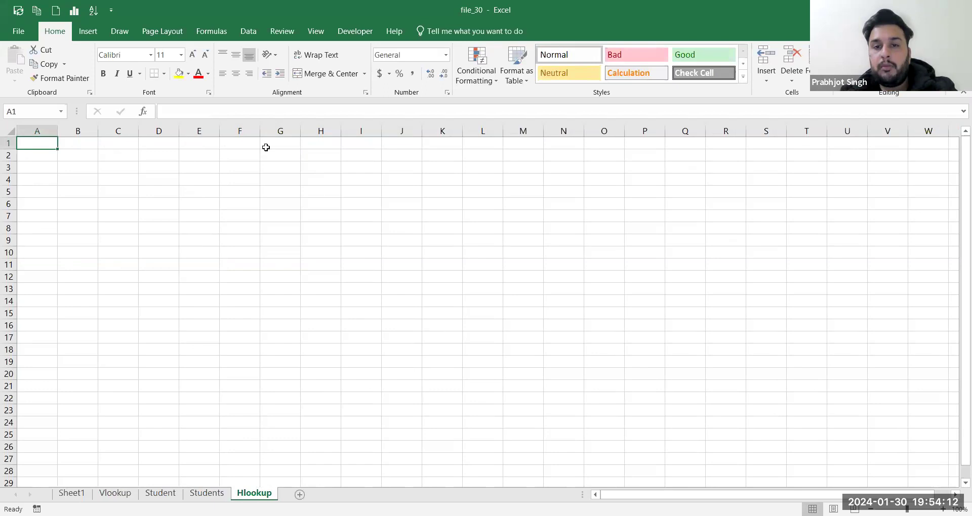
{"action": "key", "text": "alt+Tab"}
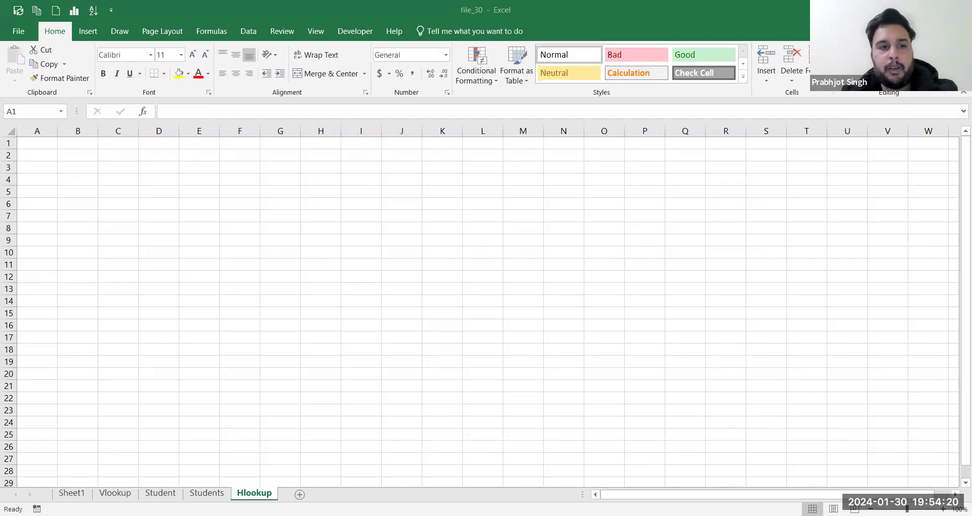
Step: Enter the header row: Name followed by names A, B, C, D, E
{"action": "key", "text": "alt+Tab"}
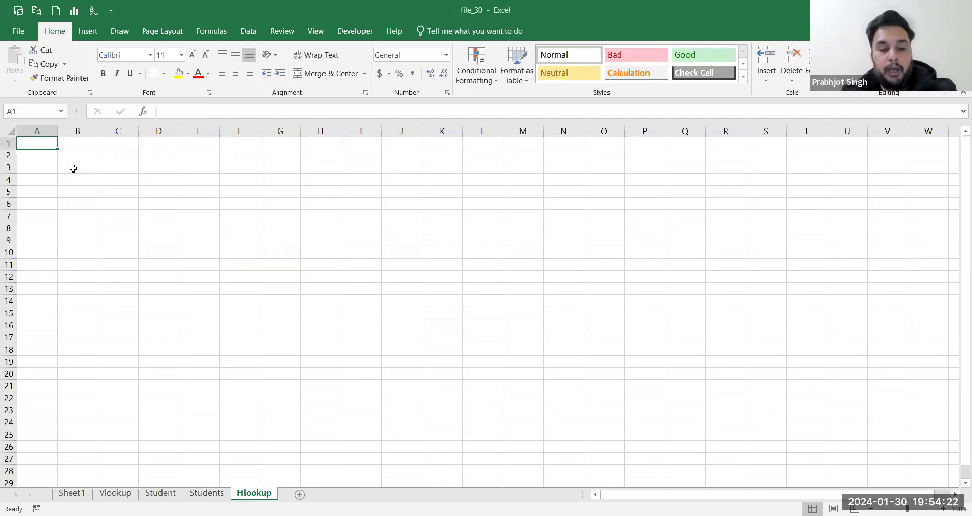
{"action": "type", "text": "Name"}
{"action": "key", "text": "Tab"}
{"action": "type", "text": "A"}
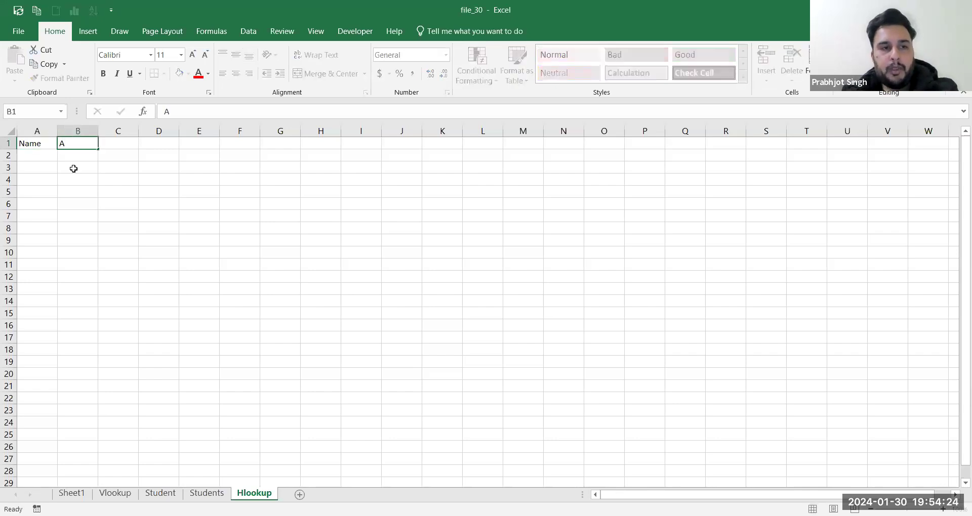
{"action": "key", "text": "Tab"}
{"action": "type", "text": "B"}
{"action": "key", "text": "Tab"}
{"action": "type", "text": "C"}
{"action": "key", "text": "Tab"}
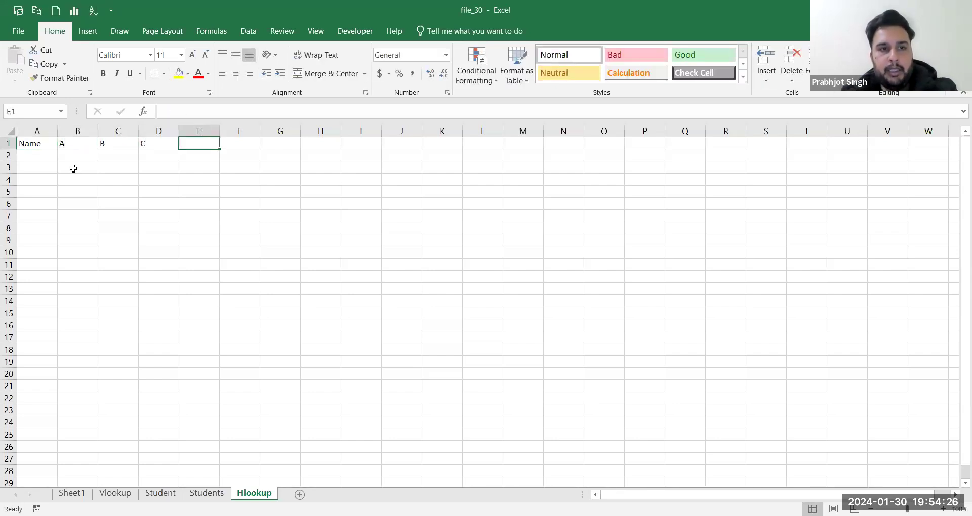
{"action": "type", "text": "D"}
{"action": "key", "text": "Tab"}
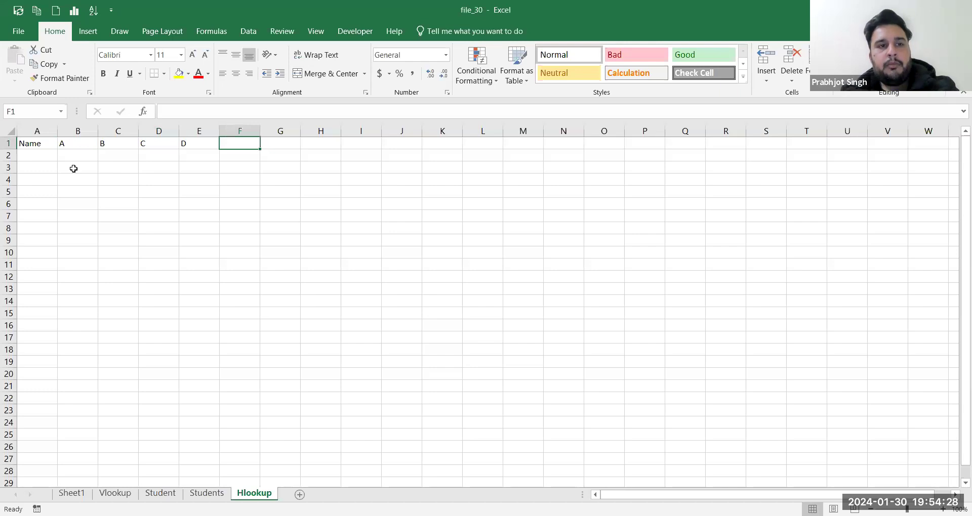
{"action": "key", "text": "Left"}
{"action": "key", "text": "Left"}
{"action": "key", "text": "Left"}
{"action": "key", "text": "Left"}
{"action": "key", "text": "Left"}
{"action": "key", "text": "Down"}
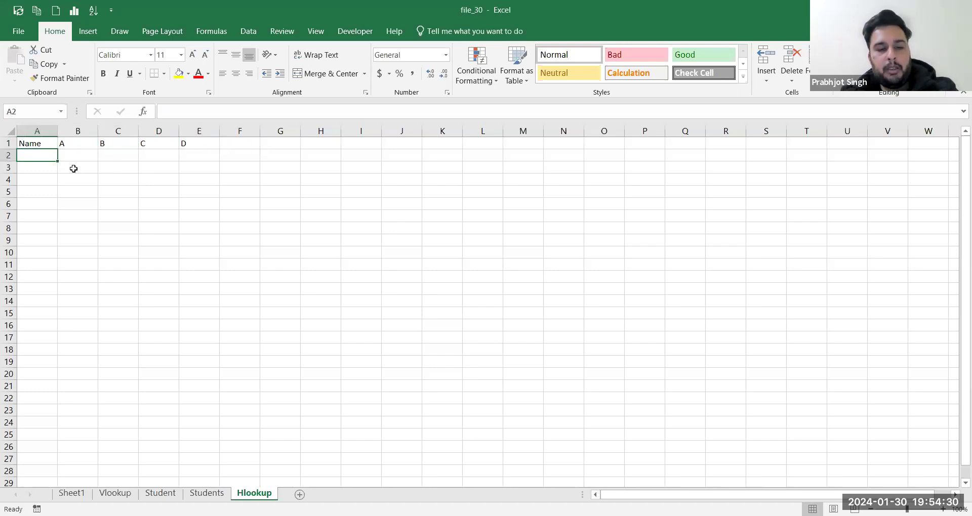
{"action": "key", "text": "Right"}
{"action": "key", "text": "Up"}
{"action": "key", "text": "Right"}
{"action": "key", "text": "Right"}
{"action": "key", "text": "Right"}
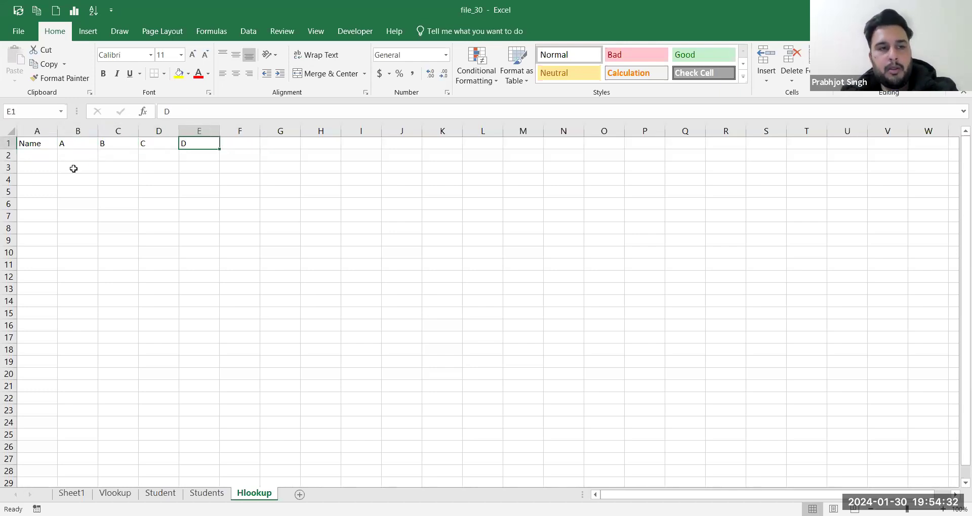
{"action": "key", "text": "Right"}
{"action": "type", "text": "E"}
{"action": "key", "text": "Return"}
Step: Fill the next row with the Roll label and roll numbers 101 to 105
{"action": "key", "text": "Left"}
{"action": "key", "text": "Left"}
{"action": "key", "text": "Left"}
{"action": "key", "text": "Left"}
{"action": "key", "text": "Left"}
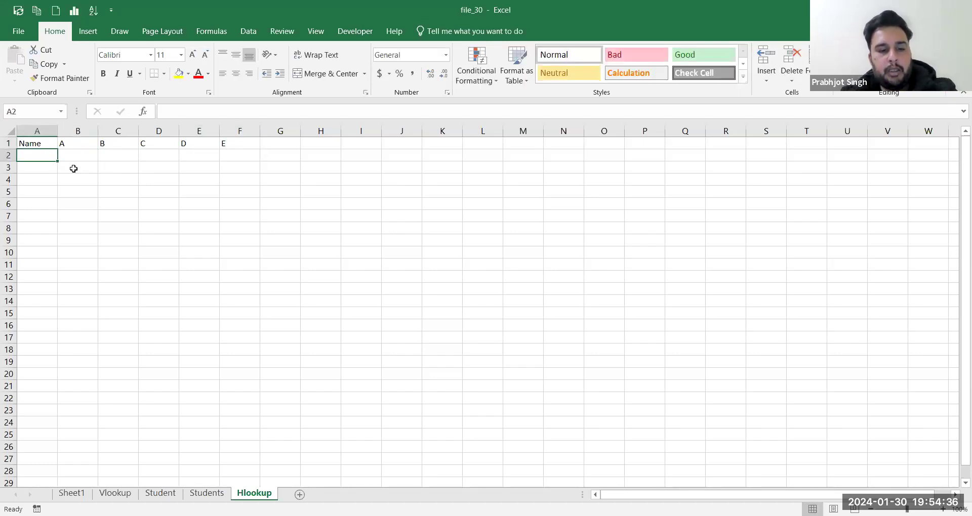
{"action": "type", "text": "Roll"}
{"action": "key", "text": "Right"}
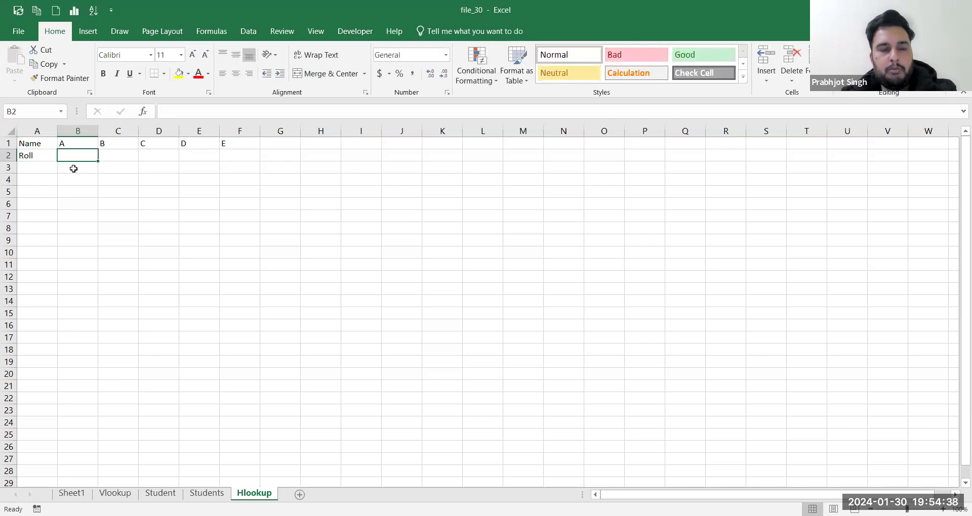
{"action": "type", "text": "101"}
{"action": "key", "text": "Right"}
{"action": "type", "text": "102"}
{"action": "key", "text": "Right"}
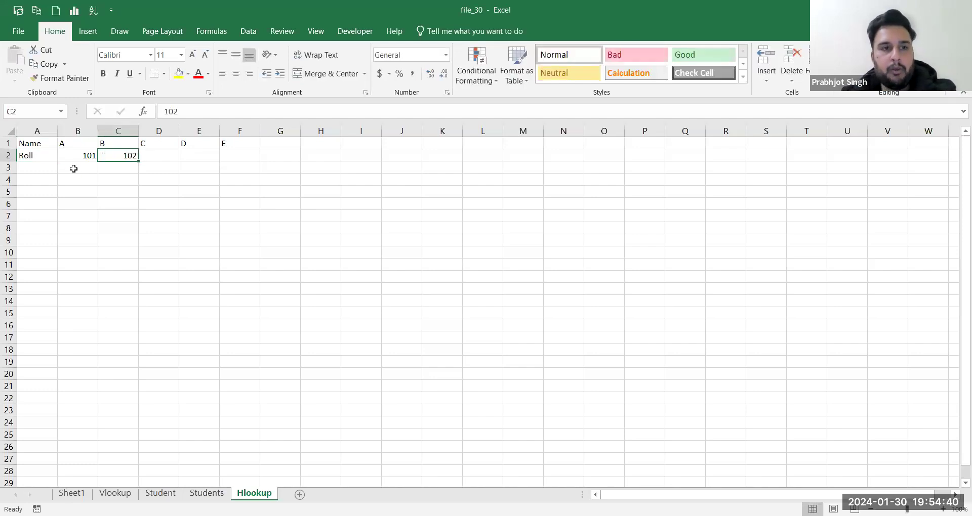
{"action": "type", "text": "103"}
{"action": "key", "text": "Right"}
{"action": "type", "text": "104"}
{"action": "key", "text": "Tab"}
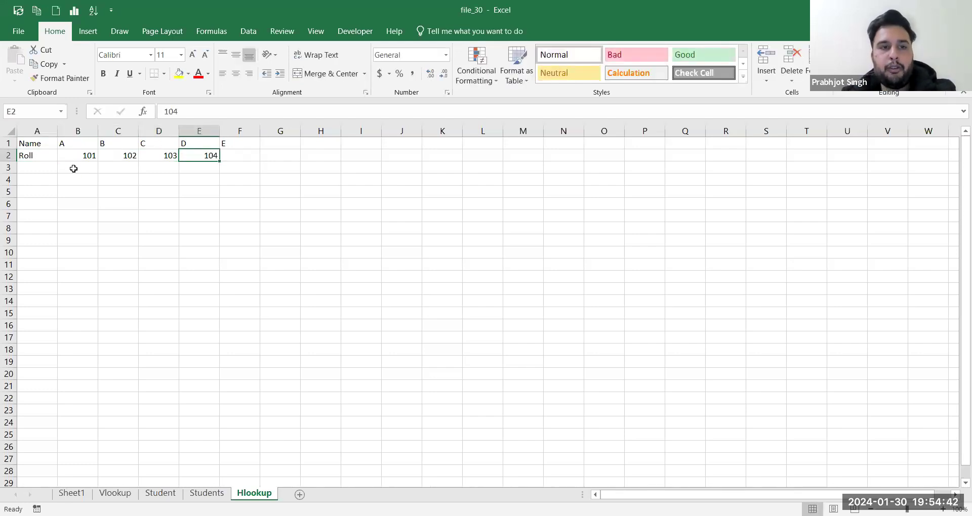
{"action": "type", "text": "105"}
{"action": "key", "text": "Return"}
Step: Add the Marks_science row with marks 58, 75, 49, 85, 96
{"action": "key", "text": "Left"}
{"action": "key", "text": "Left"}
{"action": "key", "text": "Left"}
{"action": "key", "text": "Left"}
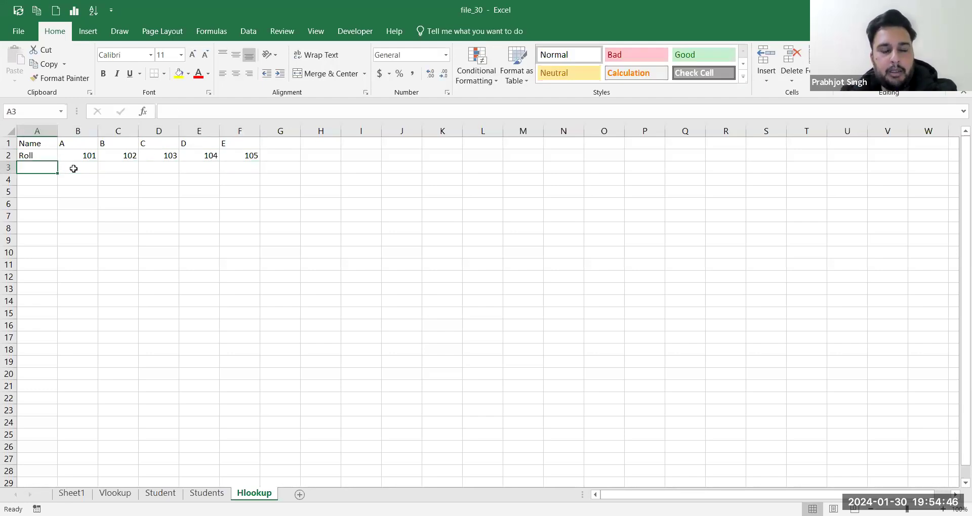
{"action": "type", "text": "Marks_science"}
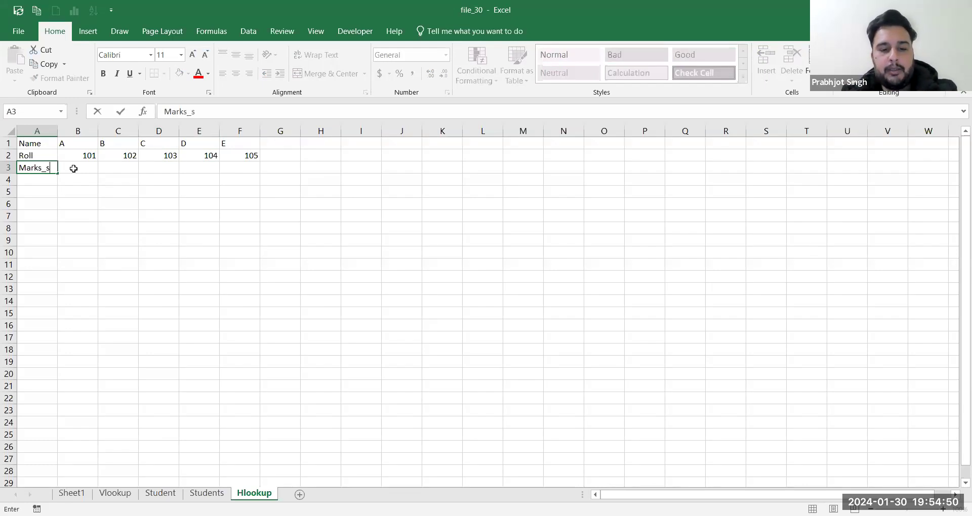
{"action": "key", "text": "Tab"}
{"action": "type", "text": "58"}
{"action": "key", "text": "Tab"}
{"action": "type", "text": "75"}
{"action": "key", "text": "Tab"}
{"action": "type", "text": "49"}
{"action": "key", "text": "Tab"}
{"action": "type", "text": "85"}
{"action": "key", "text": "Tab"}
{"action": "type", "text": "96"}
{"action": "key", "text": "Return"}
Step: Add the Marks_maths row with marks 87, 49, 63, 52, 84 and autofit column A
{"action": "key", "text": "Left"}
{"action": "key", "text": "Left"}
{"action": "key", "text": "Left"}
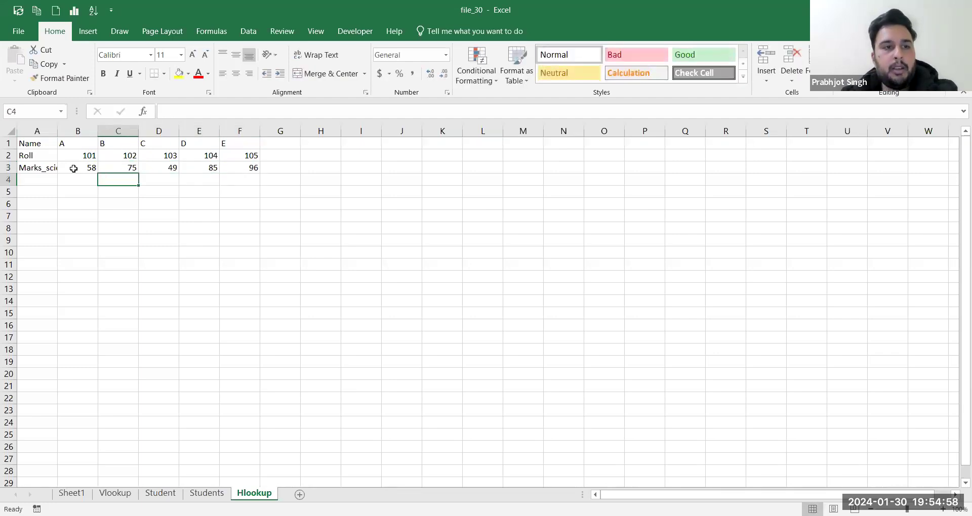
{"action": "key", "text": "Left"}
{"action": "key", "text": "Left"}
{"action": "type", "text": "Marks_mathem"}
{"action": "key", "text": "BackSpace"}
{"action": "key", "text": "BackSpace"}
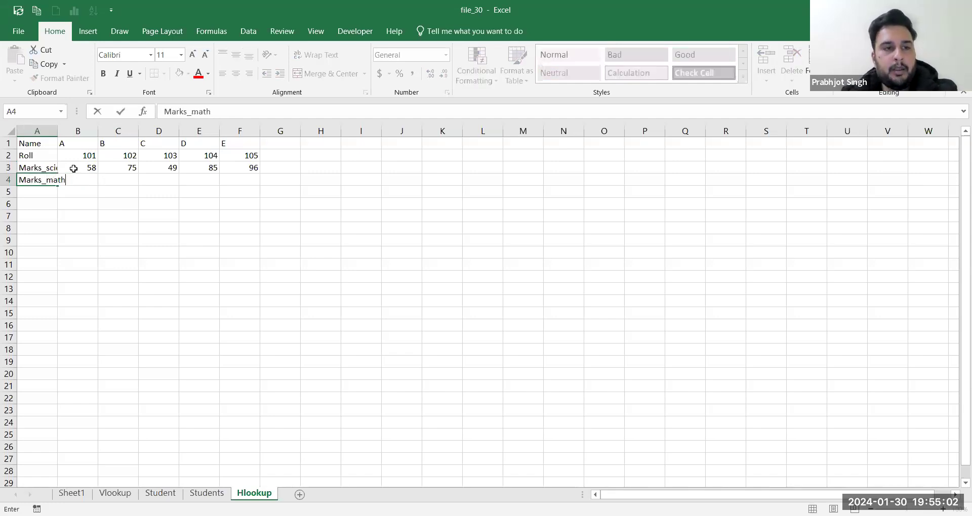
{"action": "type", "text": "s"}
{"action": "key", "text": "Tab"}
{"action": "type", "text": "87"}
{"action": "key", "text": "Tab"}
{"action": "type", "text": "49"}
{"action": "key", "text": "Tab"}
{"action": "type", "text": "63"}
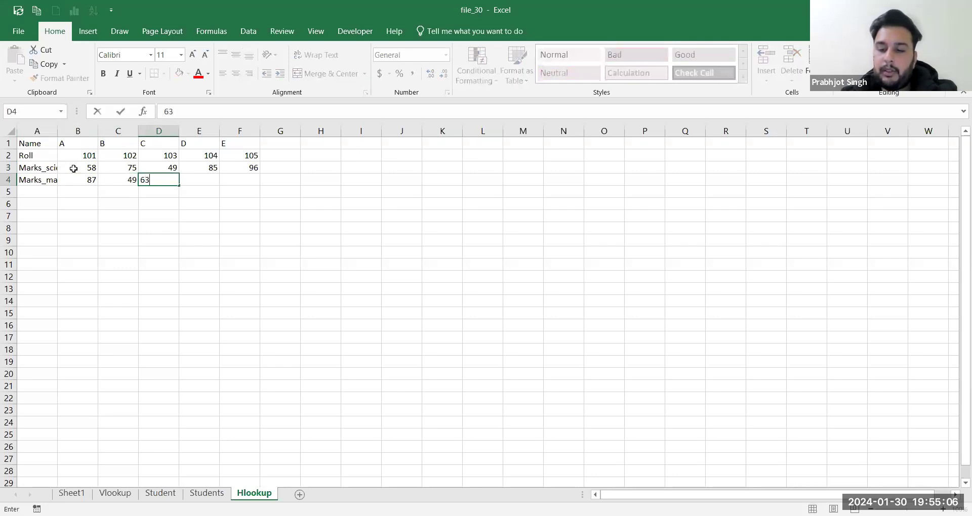
{"action": "key", "text": "Tab"}
{"action": "type", "text": "52"}
{"action": "key", "text": "Tab"}
{"action": "type", "text": "84"}
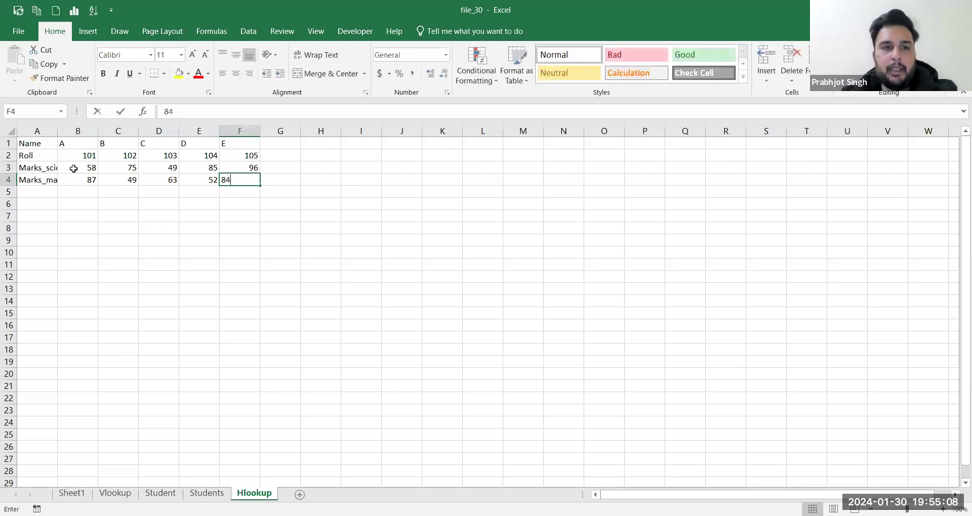
{"action": "key", "text": "Tab"}
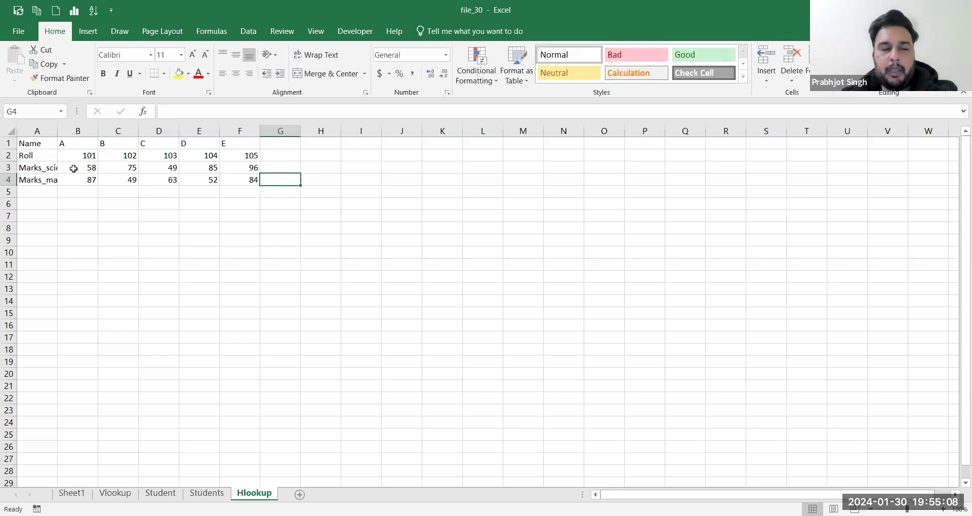
{"action": "double_click", "coordinate": [57, 131]}
{"action": "left_click", "coordinate": [87, 157]}
Step: Apply All Borders to every cell of the table A1:F4
{"action": "key", "text": "ctrl+a"}
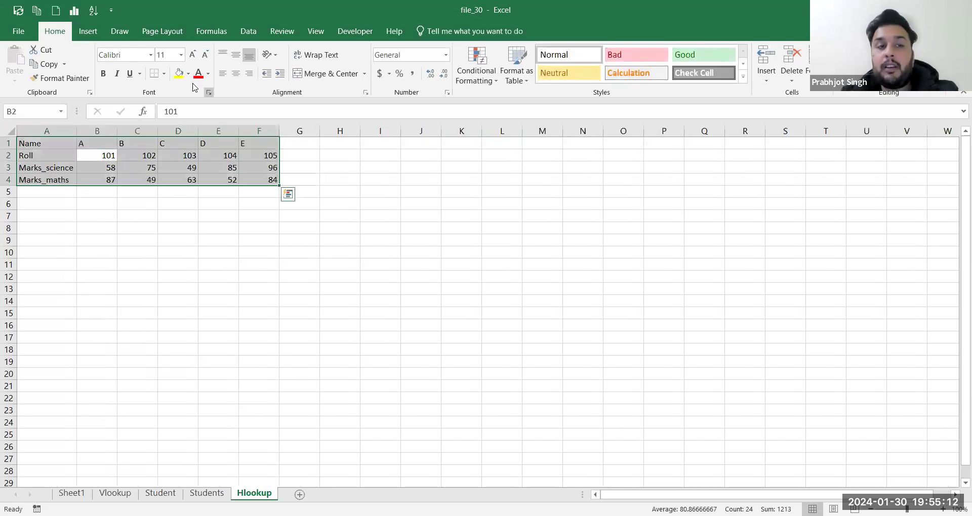
{"action": "left_click", "coordinate": [164, 73]}
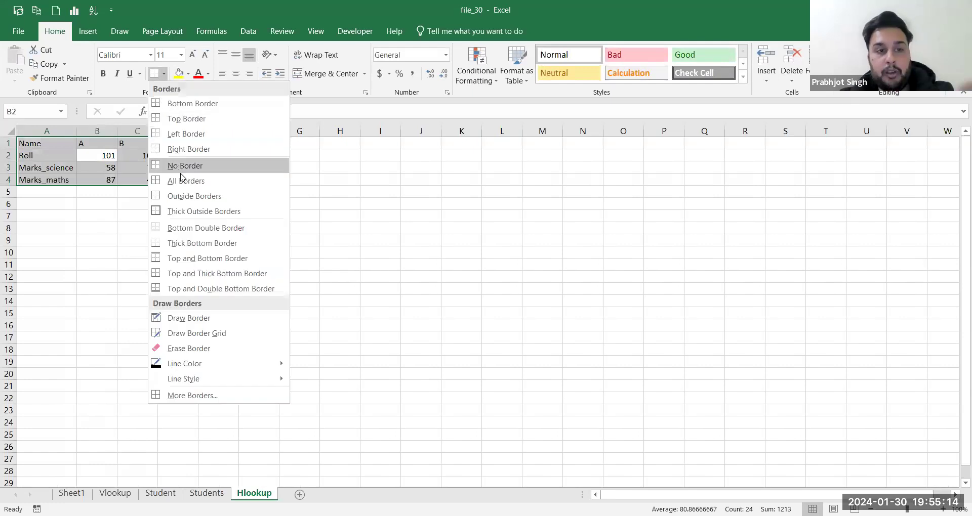
{"action": "left_click", "coordinate": [182, 181]}
{"action": "left_click", "coordinate": [207, 239]}
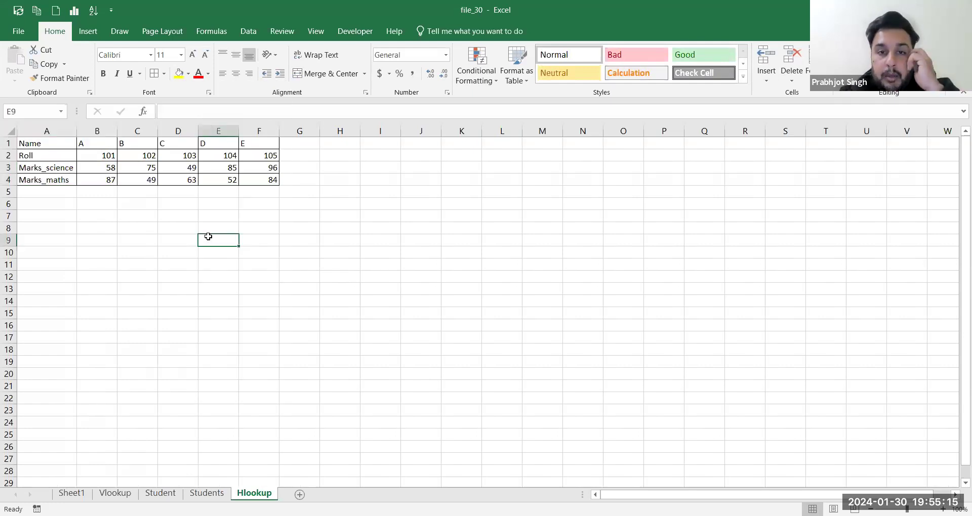
{"action": "left_click", "coordinate": [515, 26]}
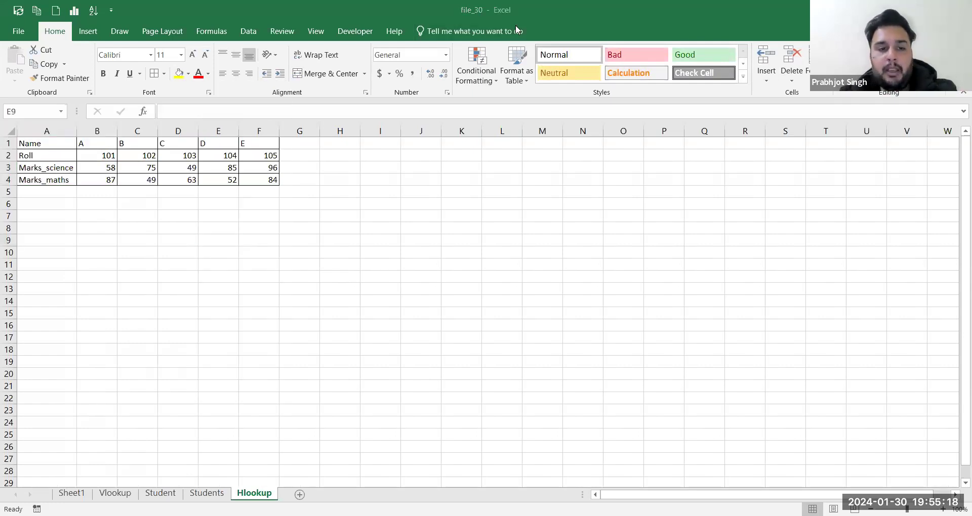
Step: Review the roll numbers on the Students sheet, then return to the Hlookup table
{"action": "left_click", "coordinate": [206, 493]}
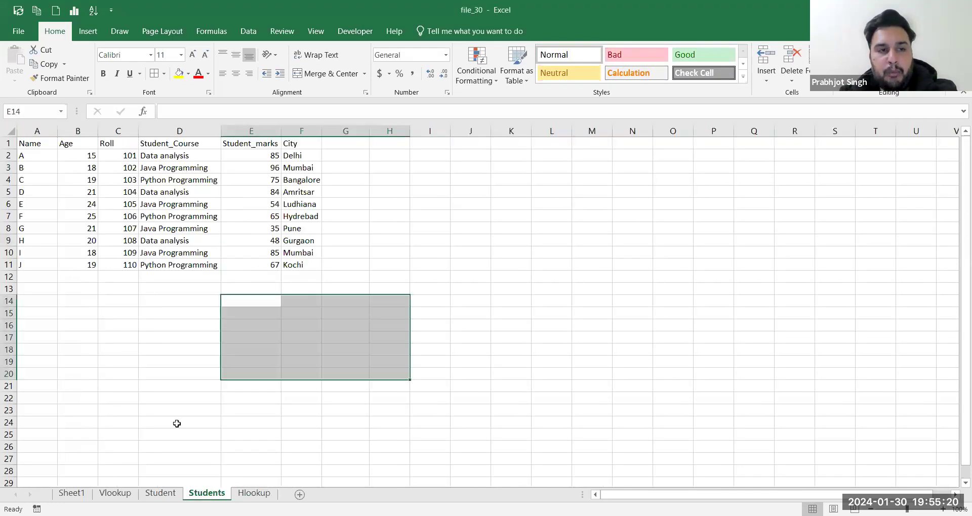
{"action": "left_click_drag", "start_coordinate": [124, 157], "coordinate": [131, 240]}
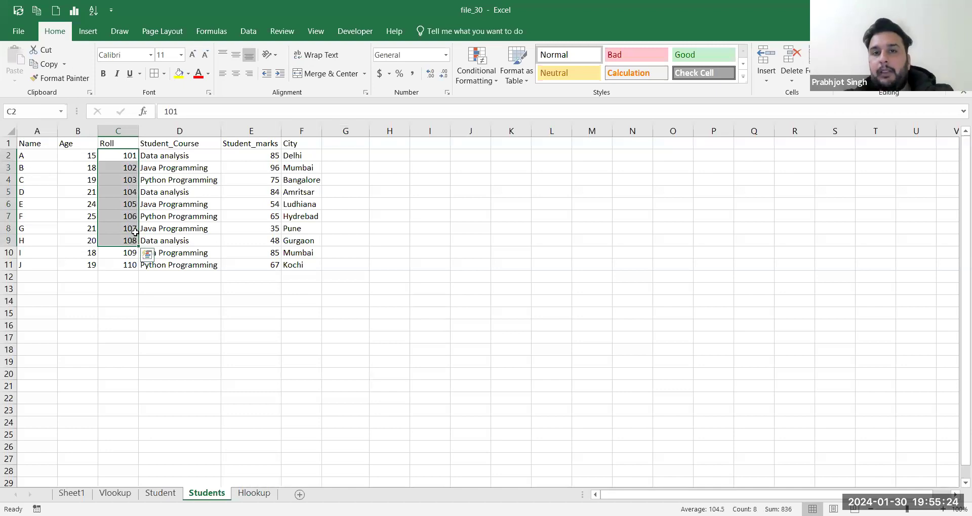
{"action": "left_click", "coordinate": [256, 493]}
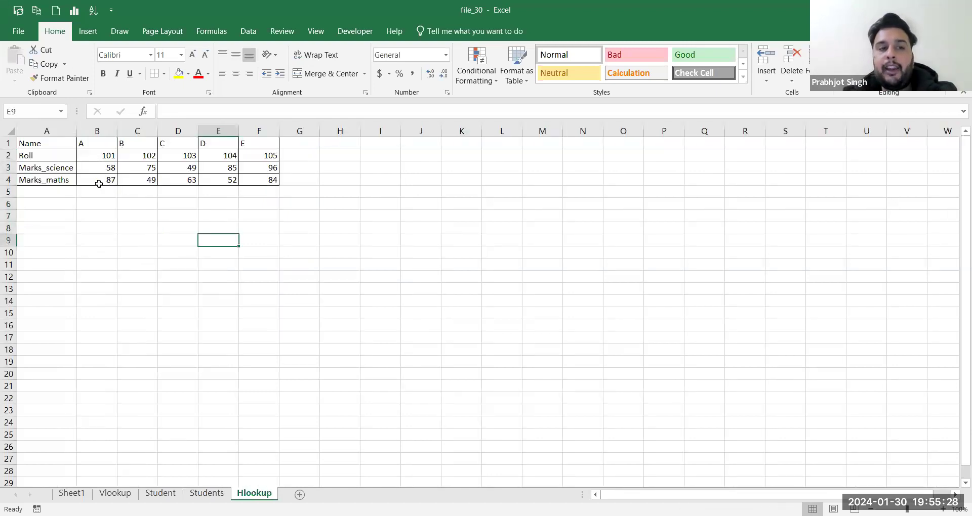
{"action": "left_click", "coordinate": [140, 181]}
{"action": "left_click", "coordinate": [146, 156]}
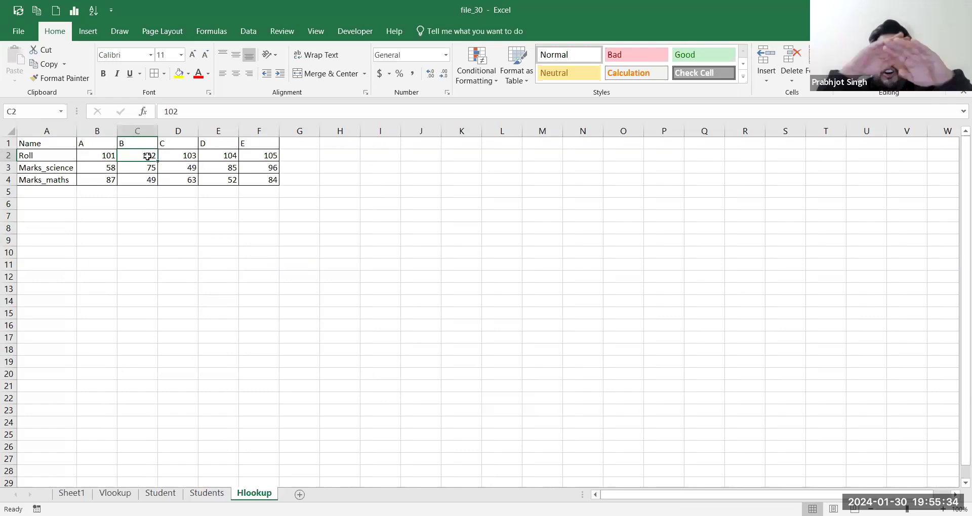
{"action": "left_click", "coordinate": [373, 9]}
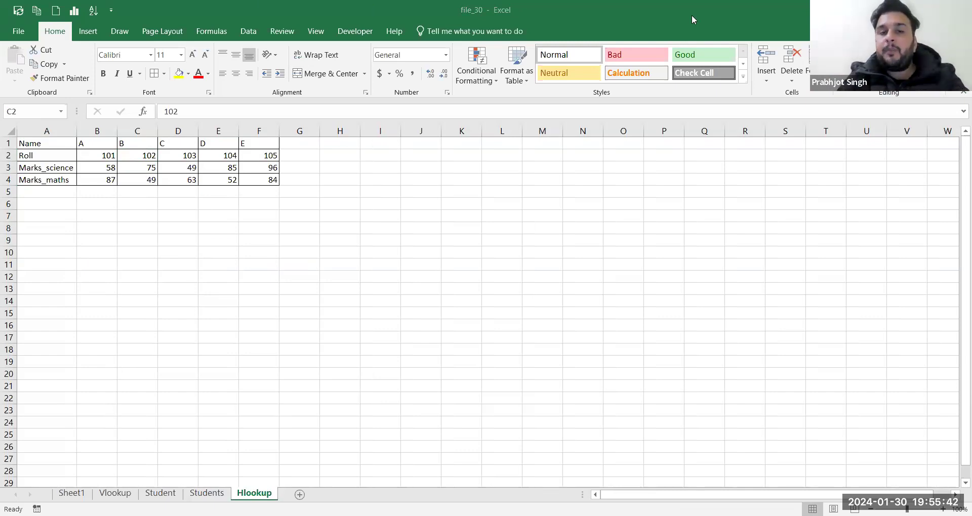
Step: Below the table, start a lookup block with a Name row holding A and B
{"action": "left_click", "coordinate": [137, 251]}
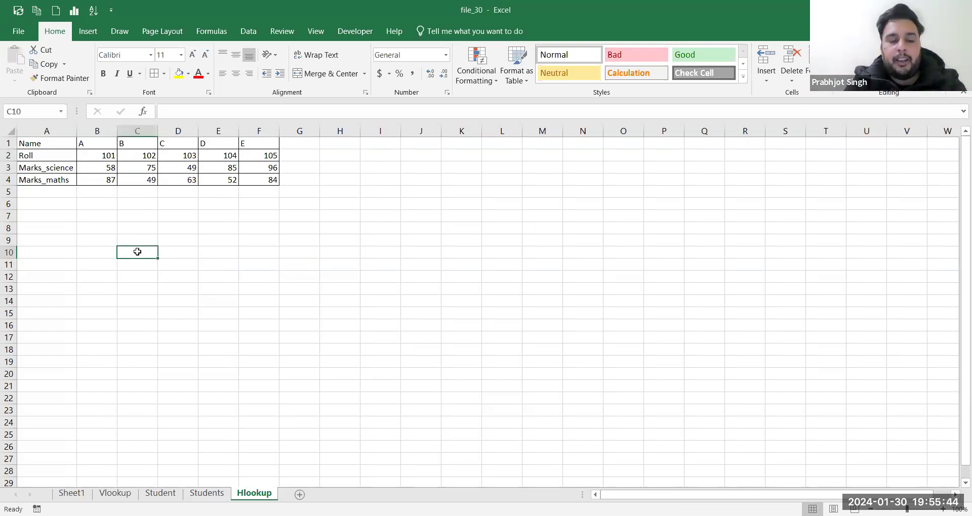
{"action": "type", "text": "N"}
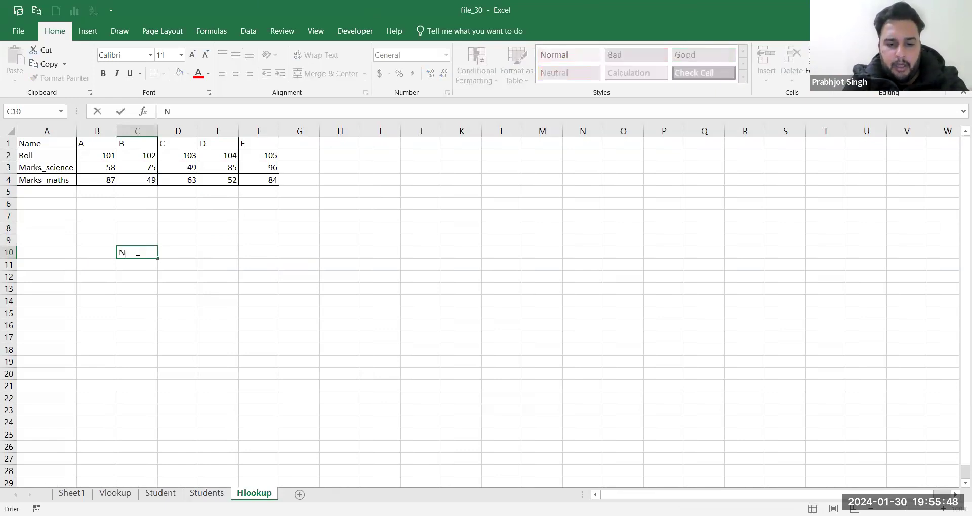
{"action": "type", "text": "ame"}
{"action": "key", "text": "Tab"}
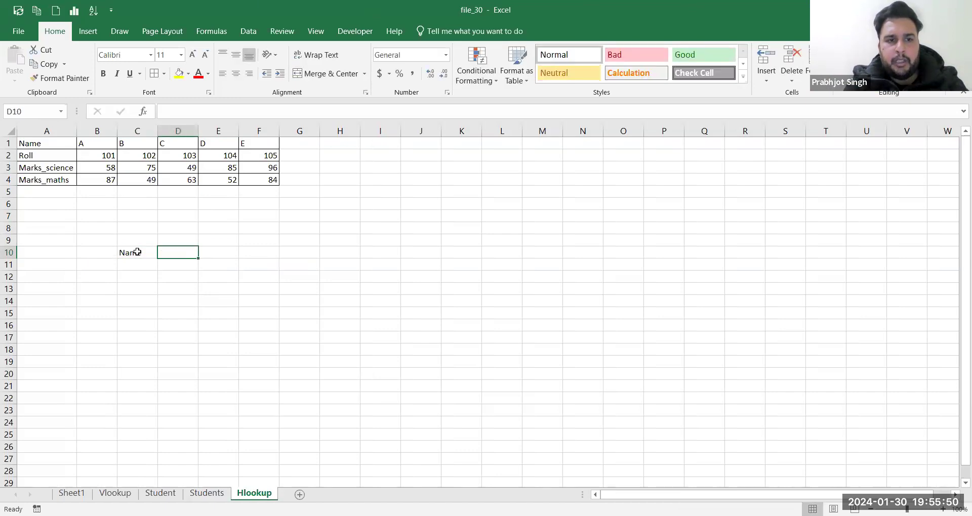
{"action": "type", "text": "A"}
{"action": "key", "text": "Tab"}
{"action": "type", "text": "B"}
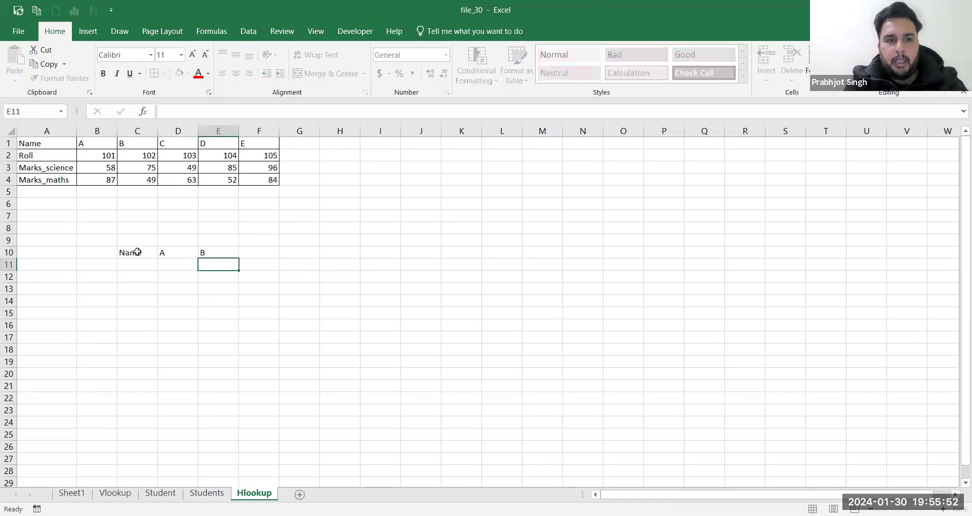
{"action": "key", "text": "Return"}
Step: Add a Roll row with 101 and 102 and a Marks_maths label, widening column C
{"action": "type", "text": "Roll"}
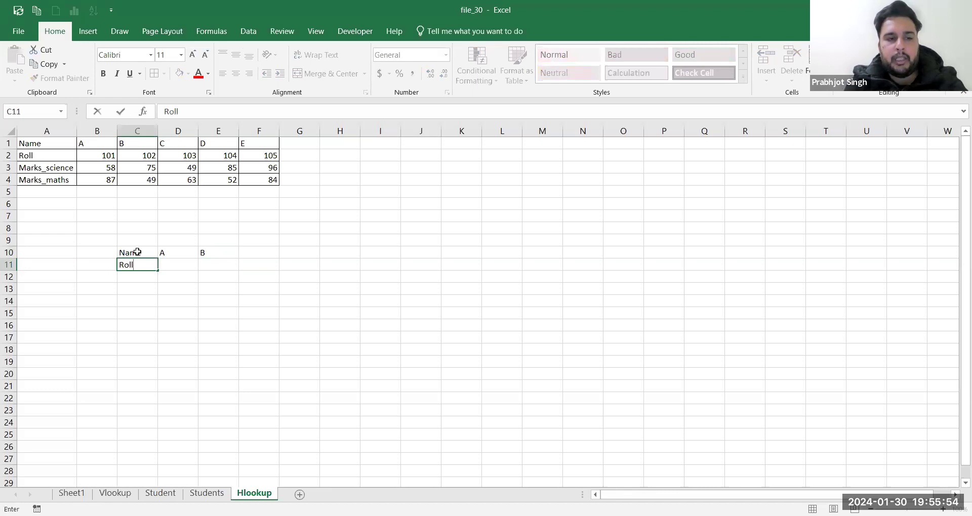
{"action": "key", "text": "Tab"}
{"action": "type", "text": "101"}
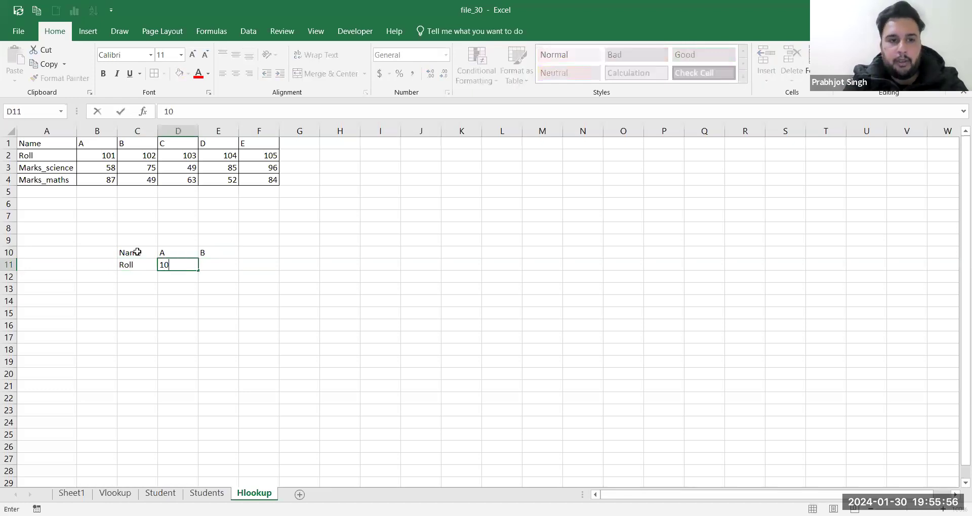
{"action": "key", "text": "Tab"}
{"action": "type", "text": "102"}
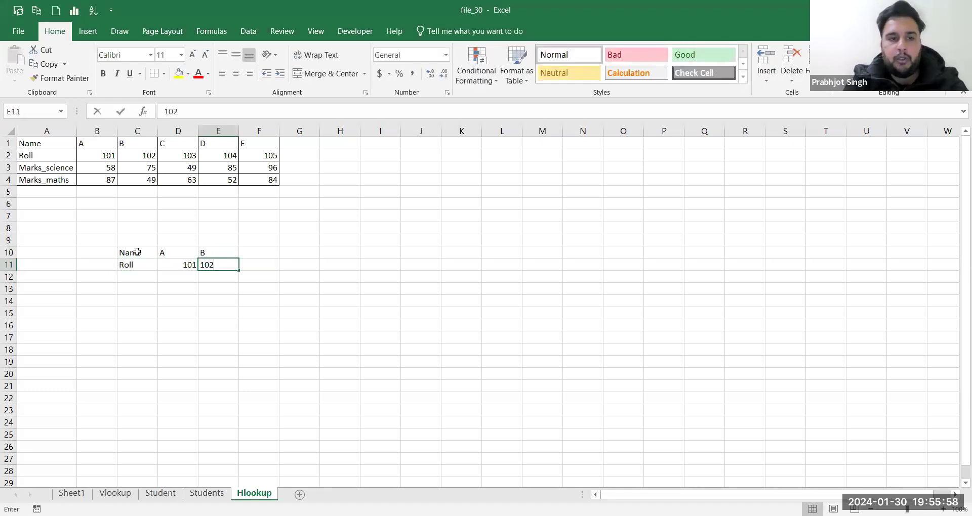
{"action": "key", "text": "Return"}
{"action": "type", "text": "Mar"}
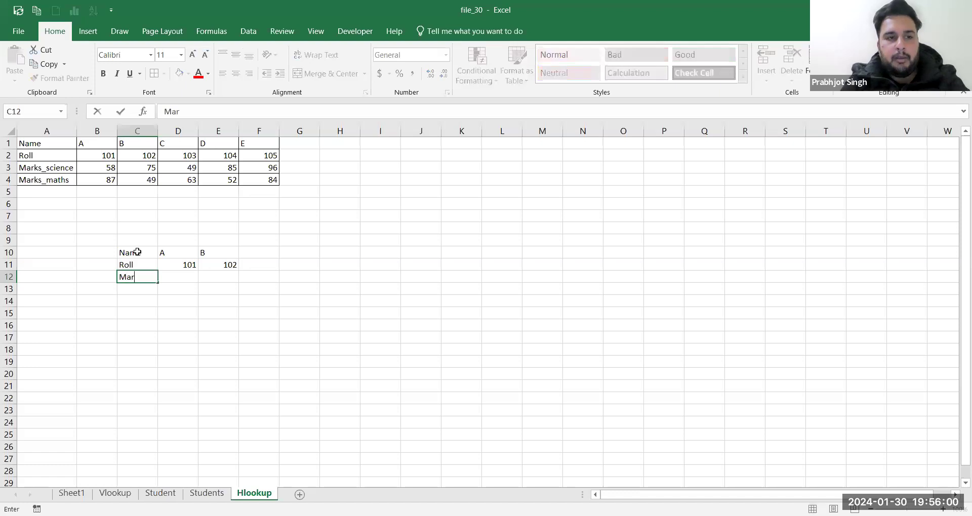
{"action": "type", "text": "ks_maths"}
{"action": "key", "text": "Tab"}
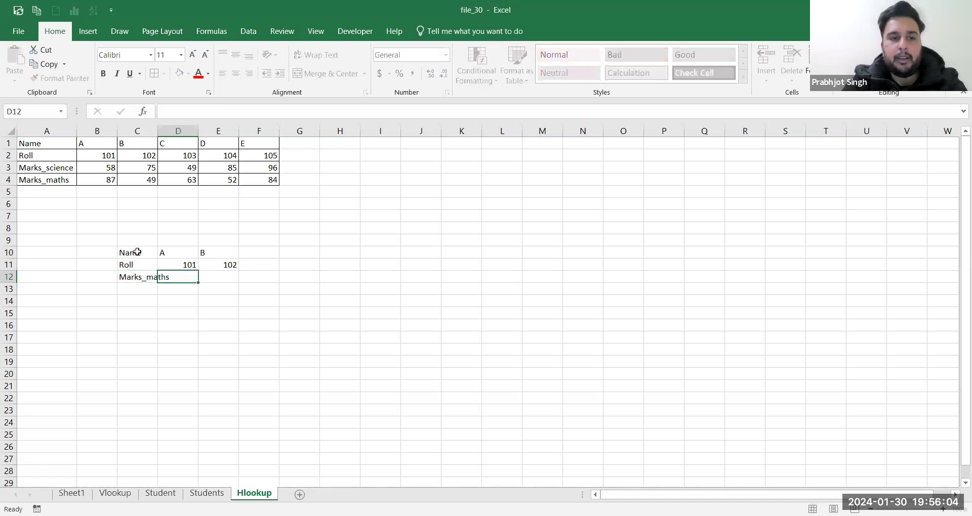
{"action": "left_click_drag", "start_coordinate": [159, 134], "coordinate": [172, 134]}
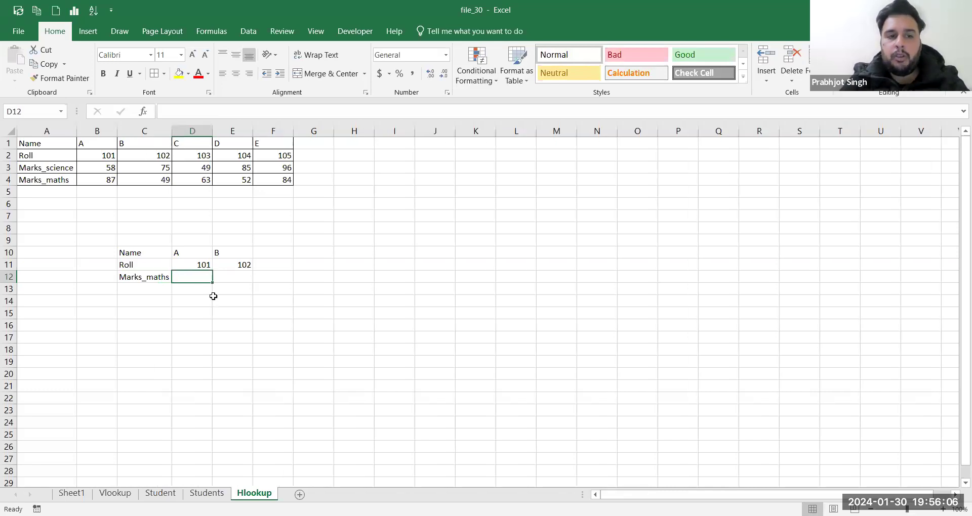
Step: In D12 begin an HLOOKUP using roll number D11 as the lookup value
{"action": "type", "text": "="}
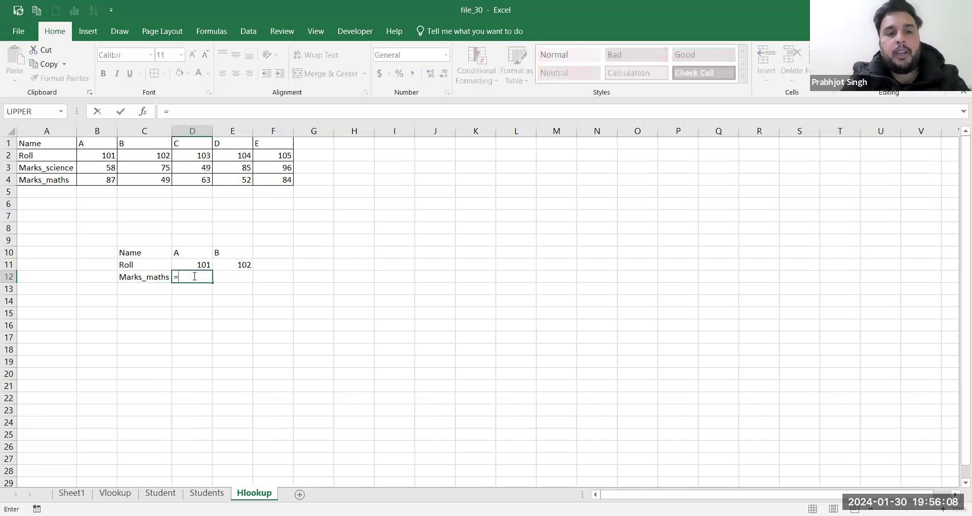
{"action": "type", "text": "hl"}
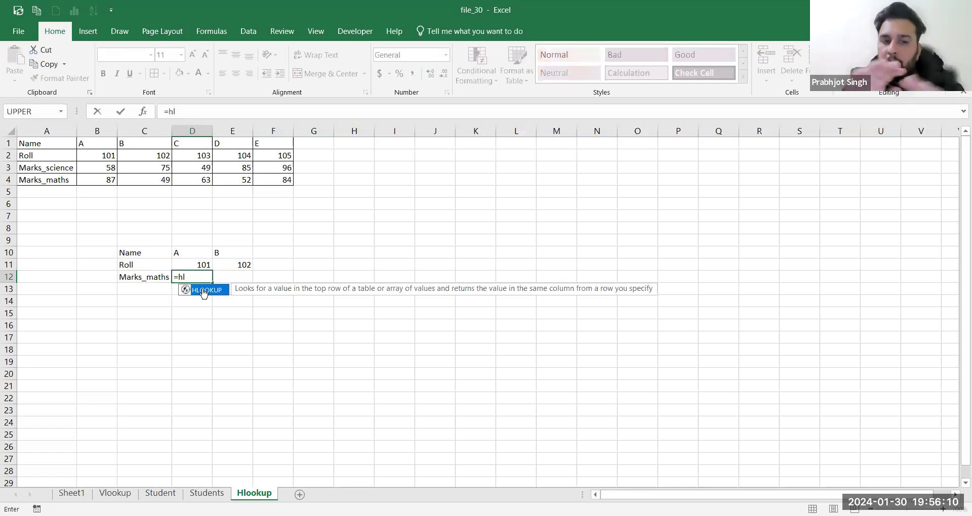
{"action": "double_click", "coordinate": [202, 292]}
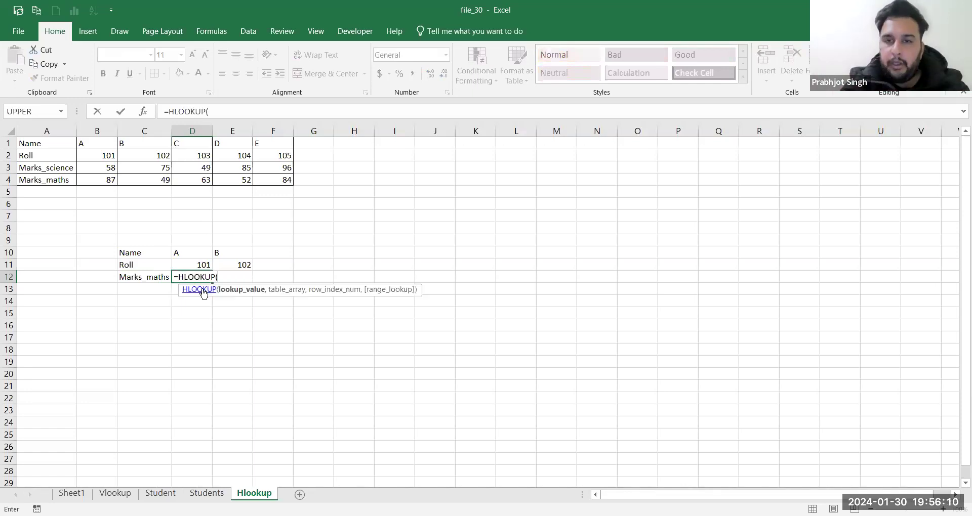
{"action": "left_click", "coordinate": [591, 25]}
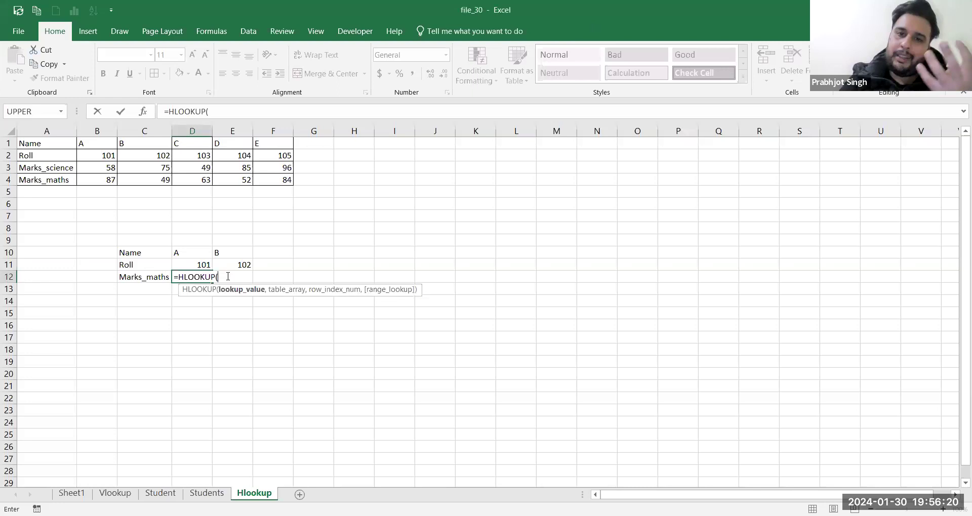
{"action": "left_click", "coordinate": [200, 265]}
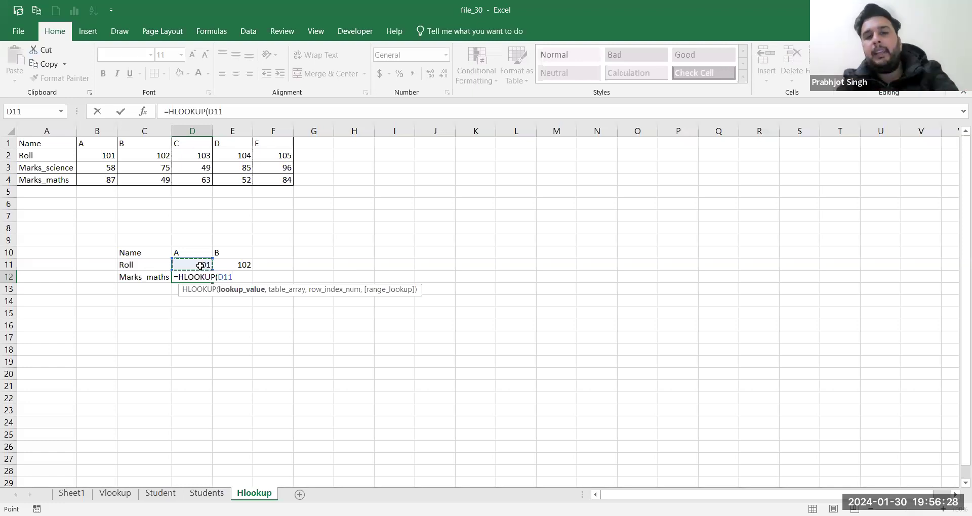
{"action": "type", "text": ","}
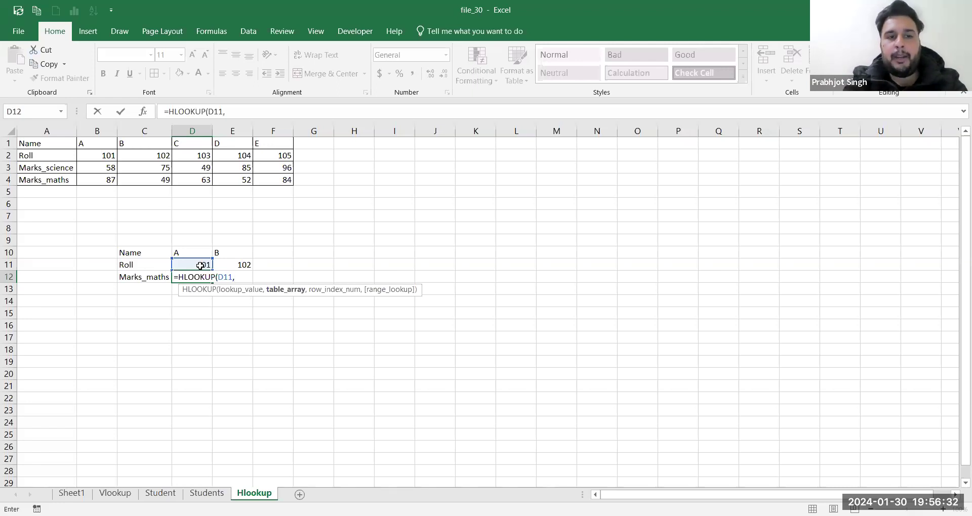
Step: Finish the HLOOKUP with table A2:F4, row index 3 and exact match FALSE
{"action": "left_click_drag", "start_coordinate": [44, 147], "coordinate": [282, 181]}
{"action": "left_click_drag", "start_coordinate": [33, 157], "coordinate": [264, 184]}
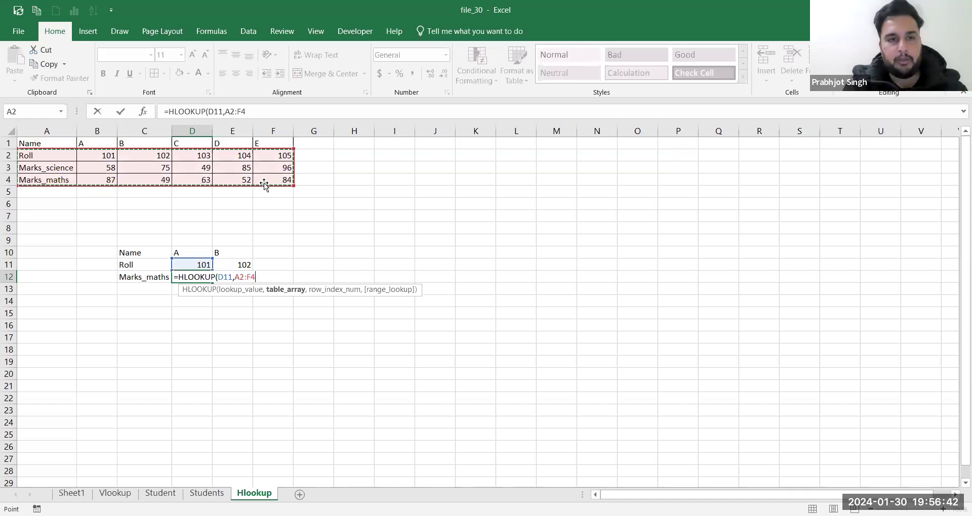
{"action": "type", "text": ","}
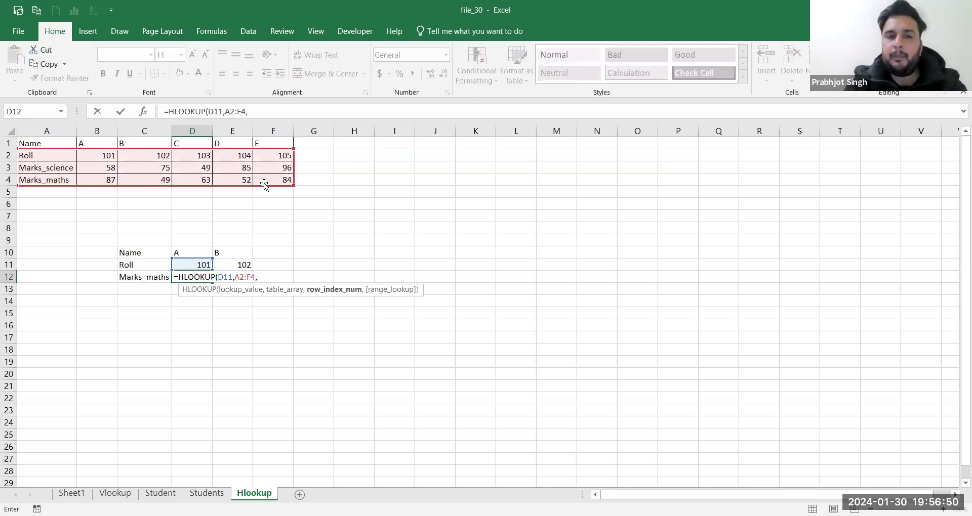
{"action": "left_click", "coordinate": [598, 12]}
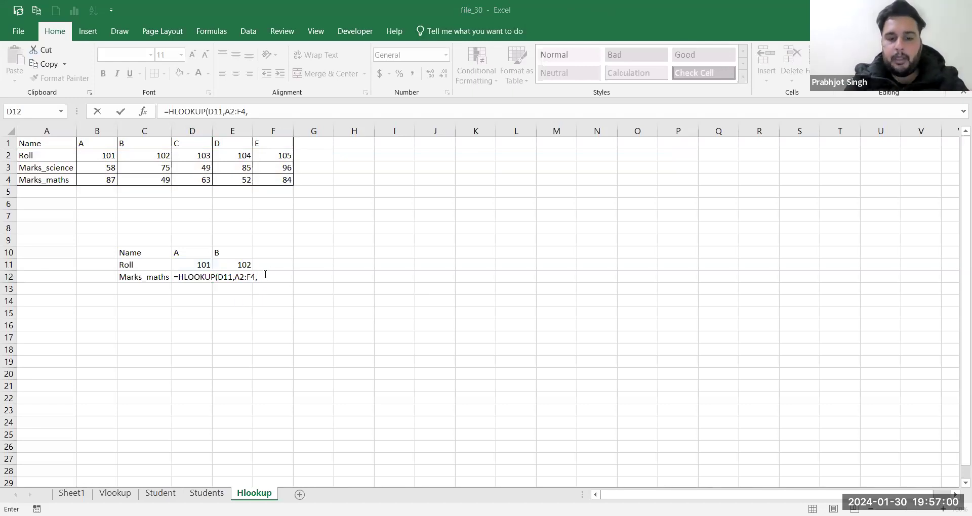
{"action": "type", "text": "3,"}
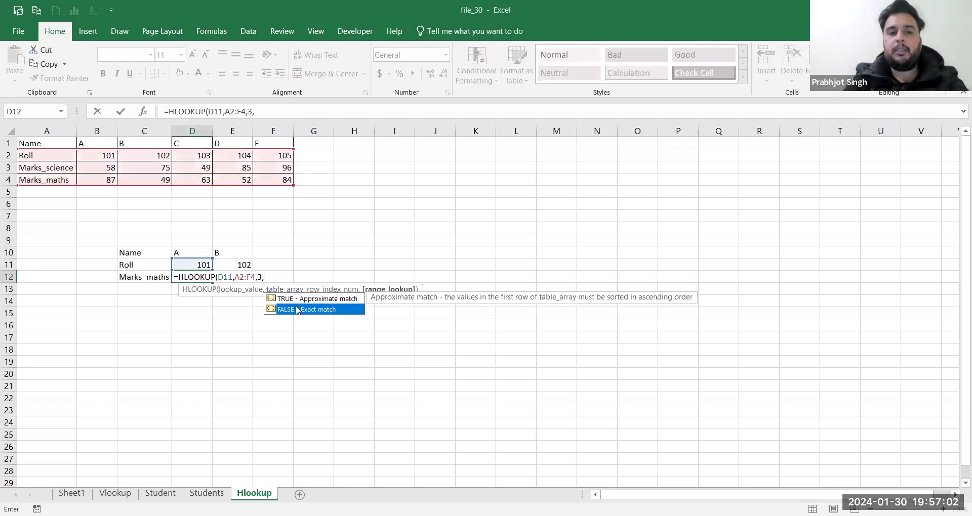
{"action": "double_click", "coordinate": [295, 309]}
{"action": "key", "text": "Return"}
{"action": "left_click", "coordinate": [202, 277]}
{"action": "key", "text": "F2"}
{"action": "key", "text": "Return"}
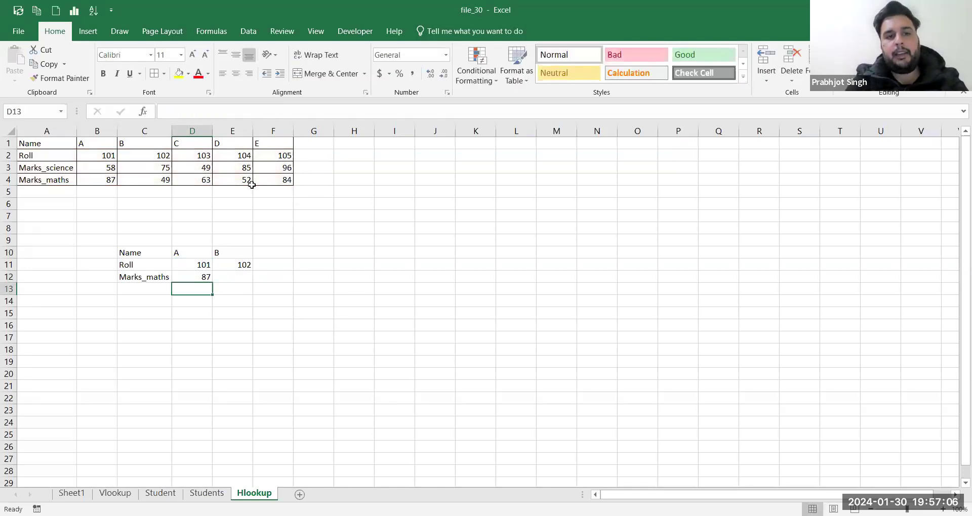
Step: Try filling the D12 formula across to E12, then undo the fill
{"action": "left_click", "coordinate": [202, 274]}
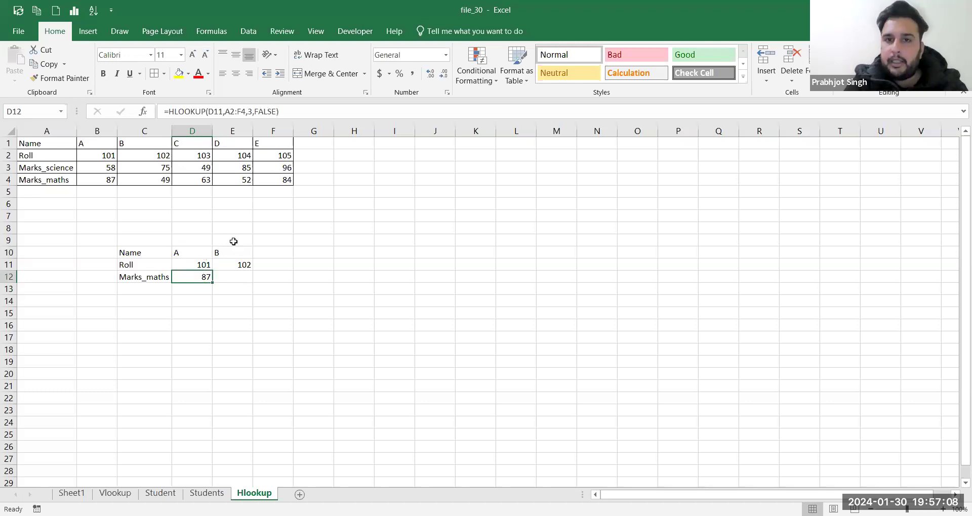
{"action": "left_click", "coordinate": [572, 24]}
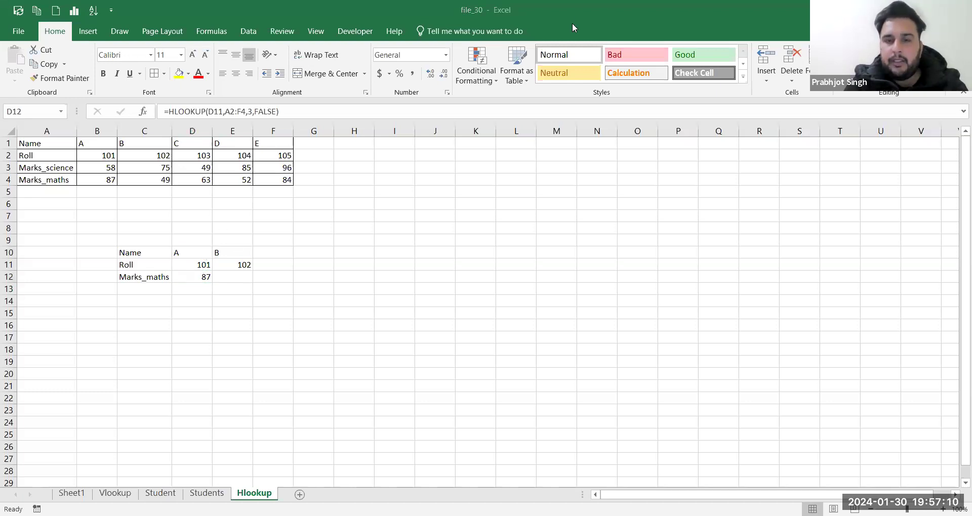
{"action": "left_click", "coordinate": [209, 279]}
{"action": "left_click_drag", "start_coordinate": [212, 282], "coordinate": [241, 281]}
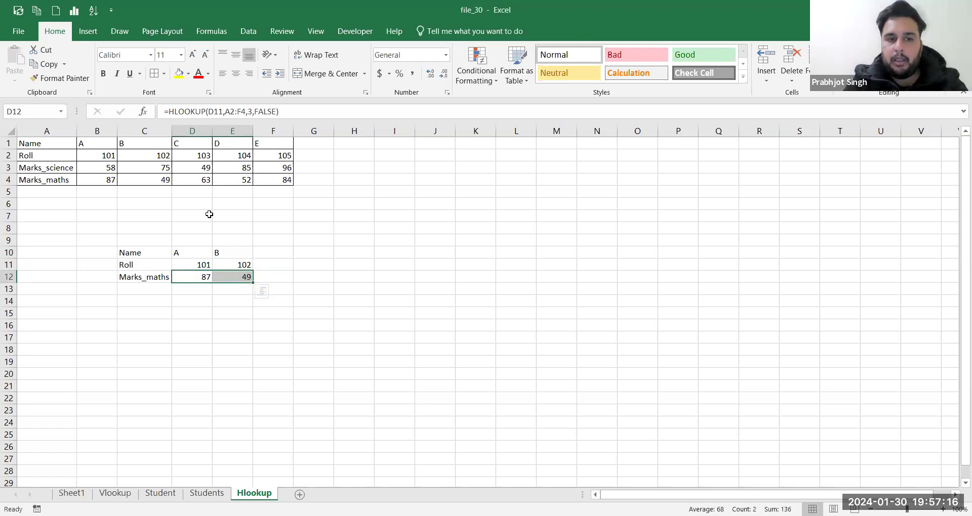
{"action": "key", "text": "ctrl+z"}
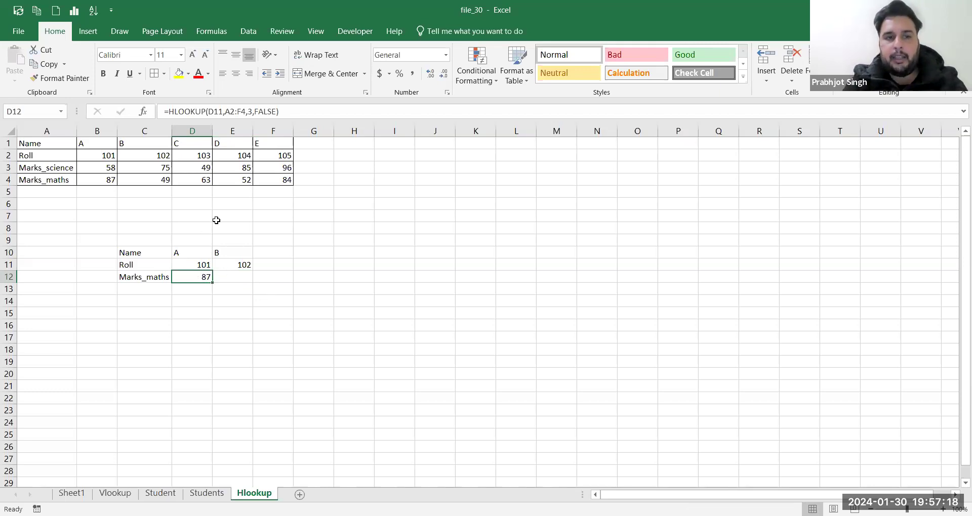
Step: Lock the lookup range as $A$2:$F$4 in D12 and fill it across to E12
{"action": "left_click", "coordinate": [227, 111]}
{"action": "type", "text": "$A$"}
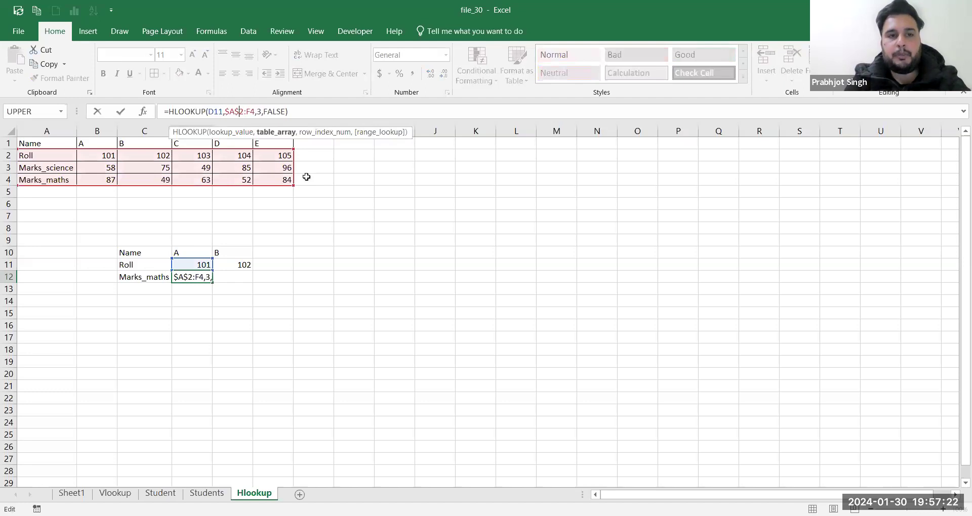
{"action": "key", "text": "Right"}
{"action": "type", "text": "$"}
{"action": "key", "text": "Right"}
{"action": "type", "text": "$"}
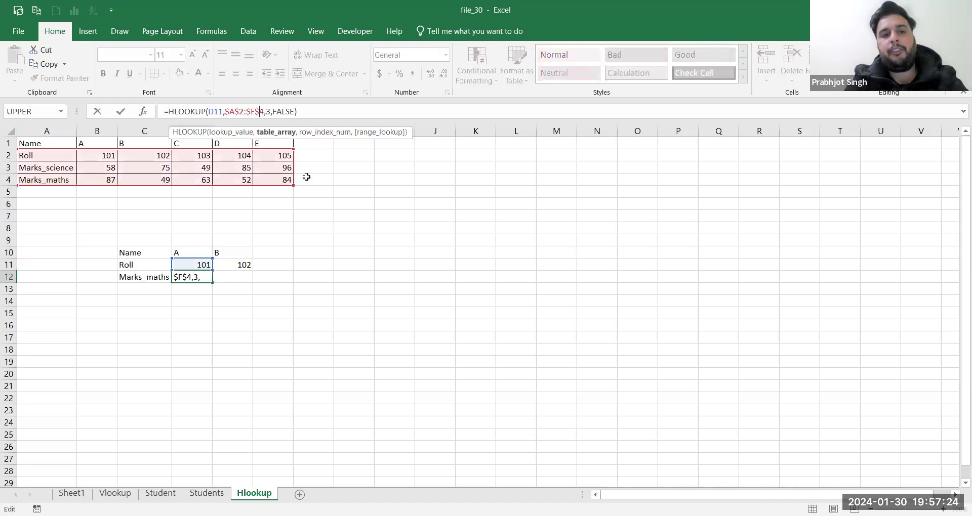
{"action": "key", "text": "Return"}
{"action": "left_click", "coordinate": [207, 278]}
{"action": "left_click_drag", "start_coordinate": [206, 279], "coordinate": [247, 279]}
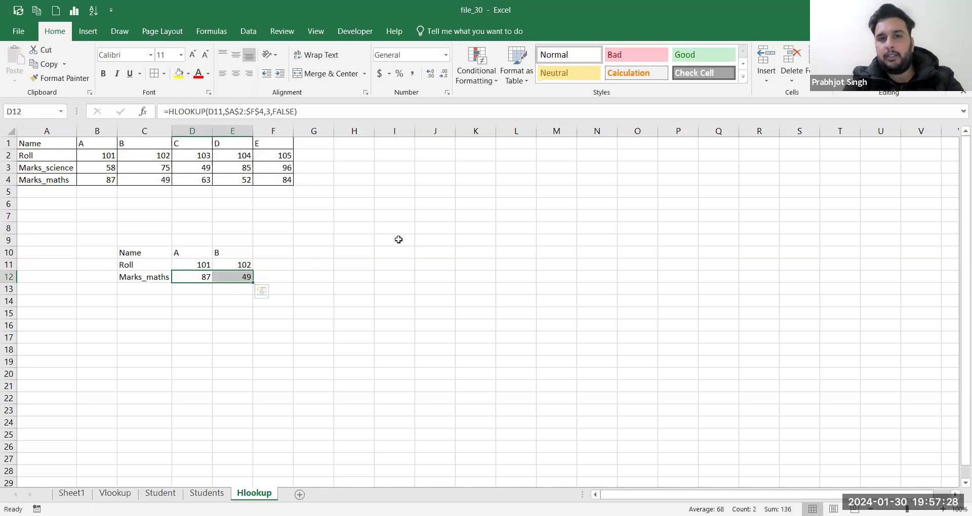
{"action": "left_click", "coordinate": [565, 23]}
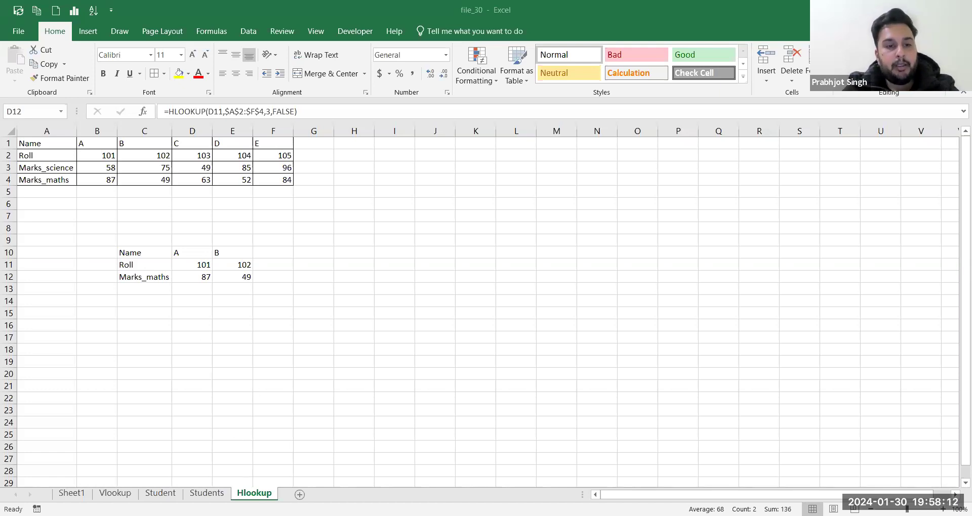
Step: Copy the Students table A1:F11 and paste it transposed into A1 of a new sheet
{"action": "key", "text": "ctrl+Page_Up"}
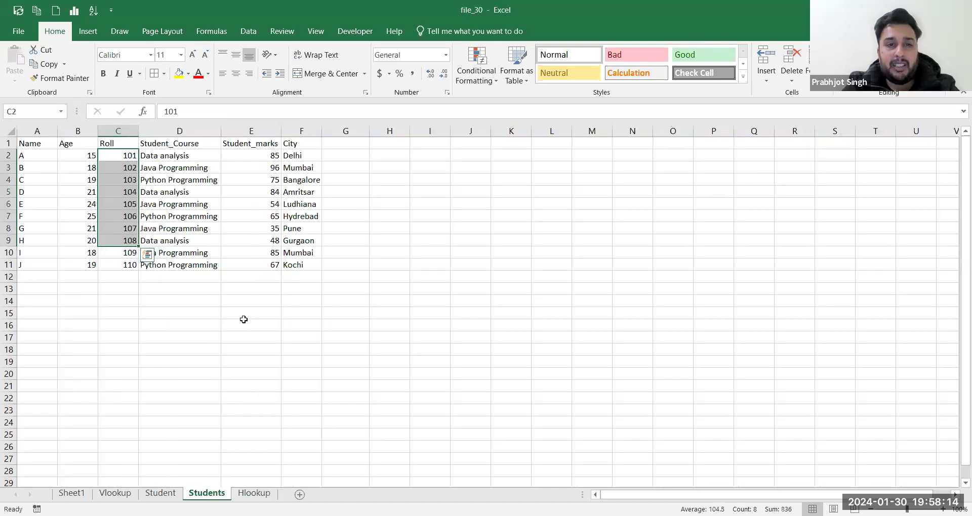
{"action": "left_click_drag", "start_coordinate": [30, 143], "coordinate": [293, 263]}
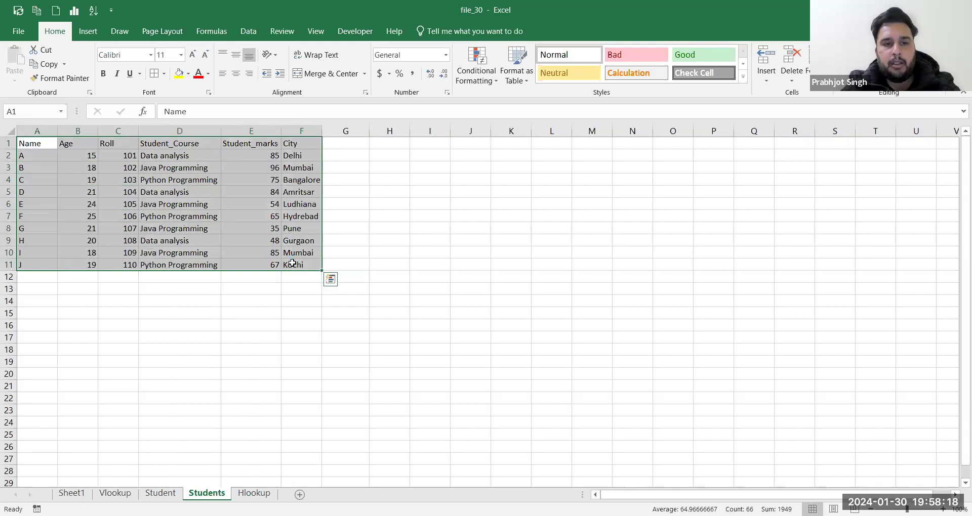
{"action": "key", "text": "ctrl+c"}
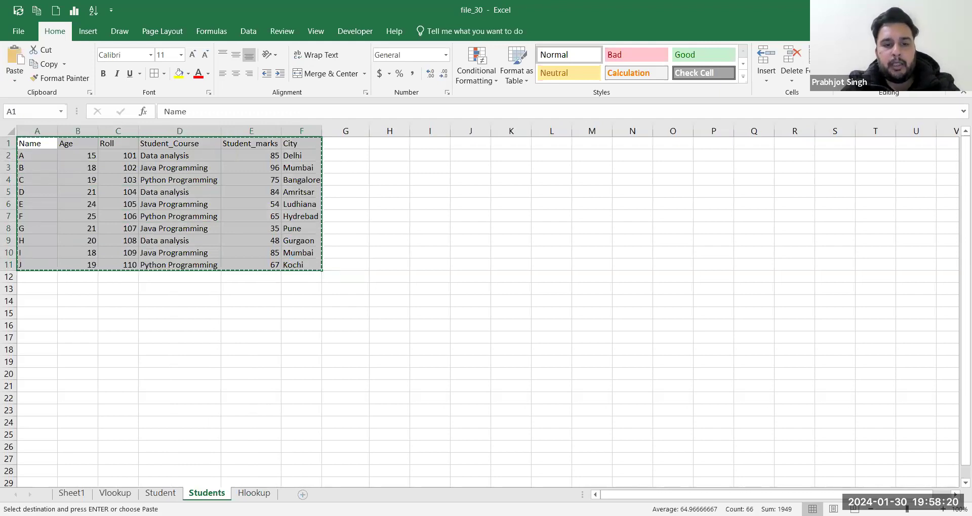
{"action": "left_click", "coordinate": [299, 494]}
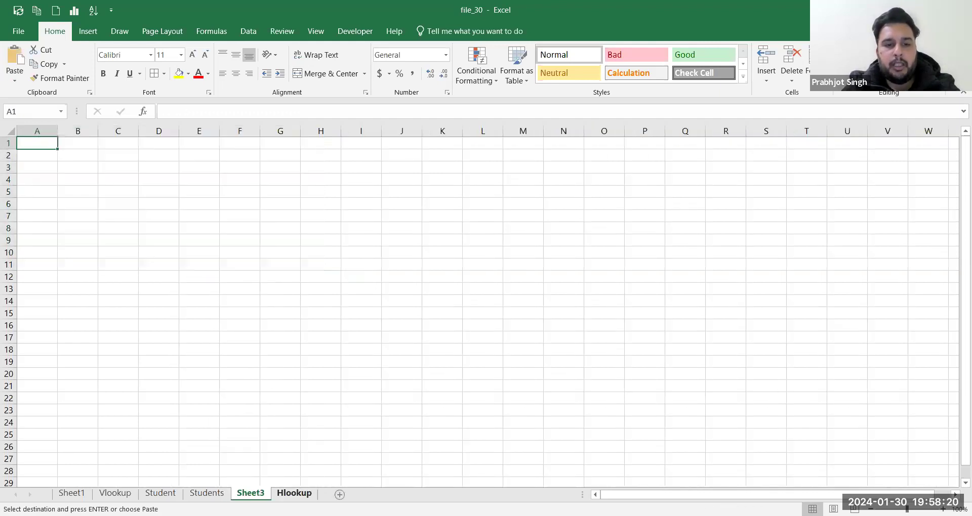
{"action": "right_click", "coordinate": [39, 144]}
{"action": "left_click", "coordinate": [125, 200]}
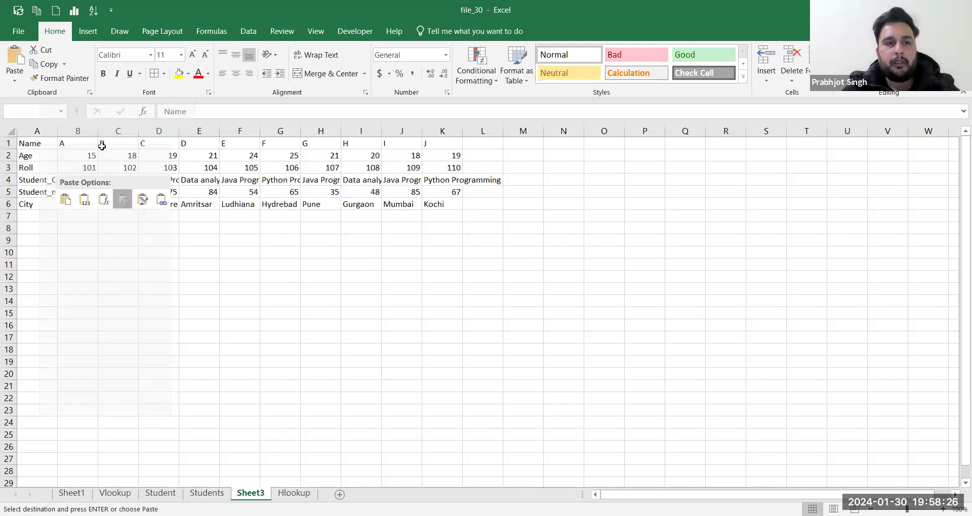
Step: Autofit all columns on the new sheet, then return to the Hlookup sheet
{"action": "key", "text": "ctrl+a"}
{"action": "key", "text": "alt+h"}
{"action": "key", "text": "o"}
{"action": "key", "text": "i"}
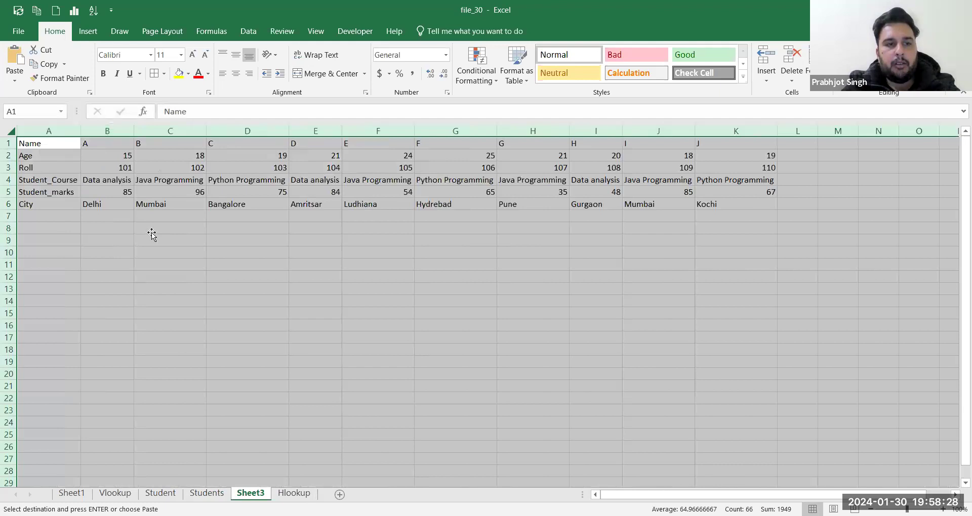
{"action": "left_click", "coordinate": [152, 230]}
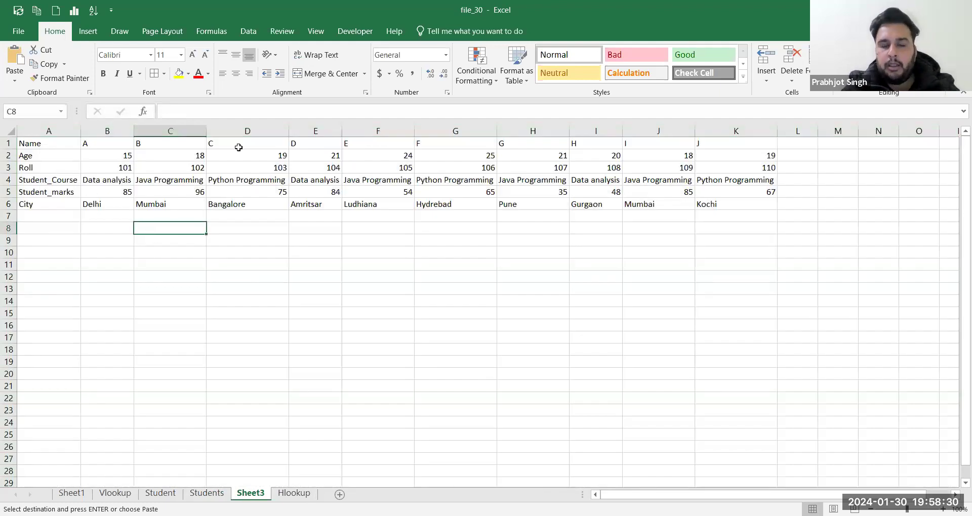
{"action": "left_click", "coordinate": [264, 515]}
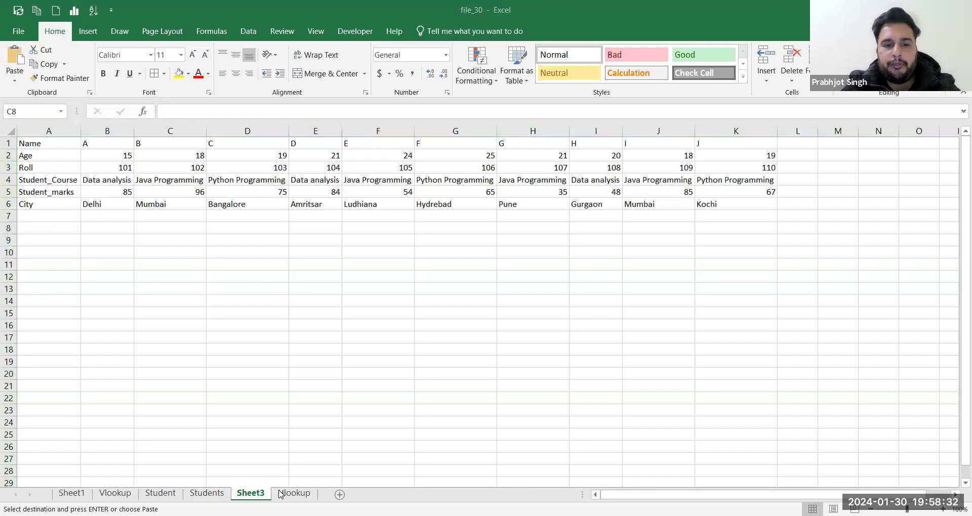
{"action": "left_click", "coordinate": [282, 495]}
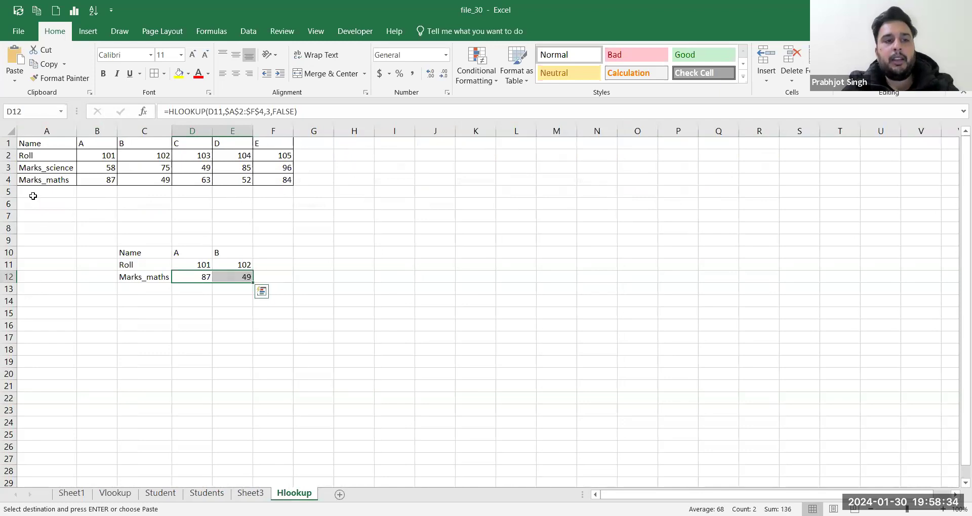
Step: Copy the Student_Course label from Sheet3 A4 into Hlookup A5 and autofit column A
{"action": "left_click", "coordinate": [30, 189]}
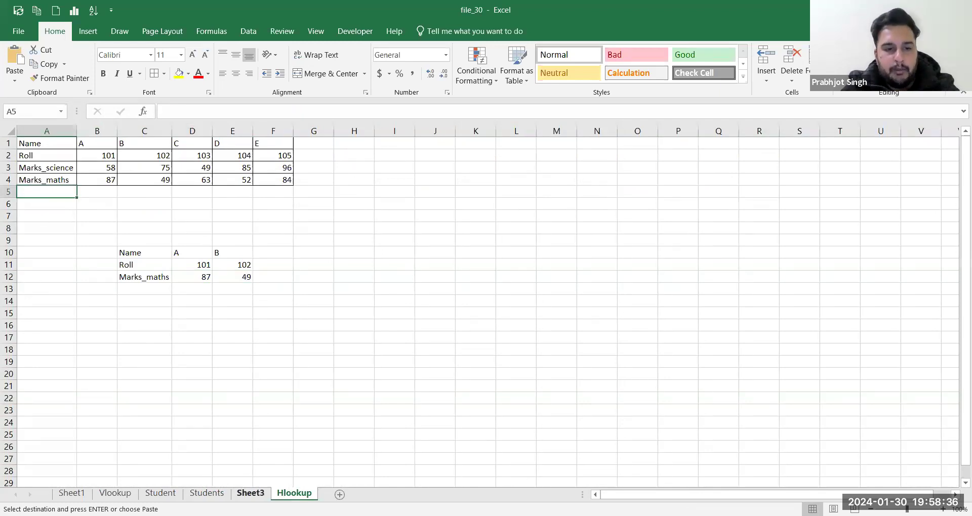
{"action": "left_click", "coordinate": [250, 493]}
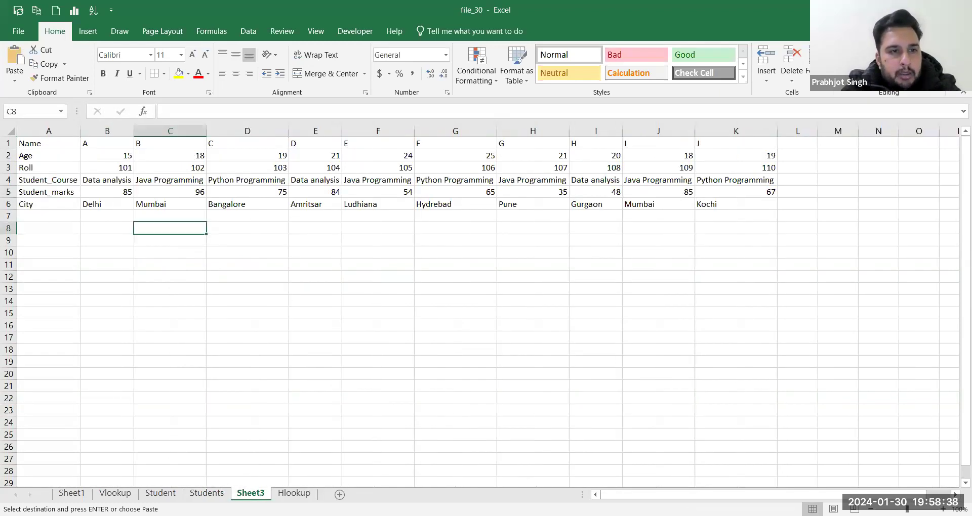
{"action": "left_click", "coordinate": [69, 185]}
{"action": "key", "text": "ctrl+c"}
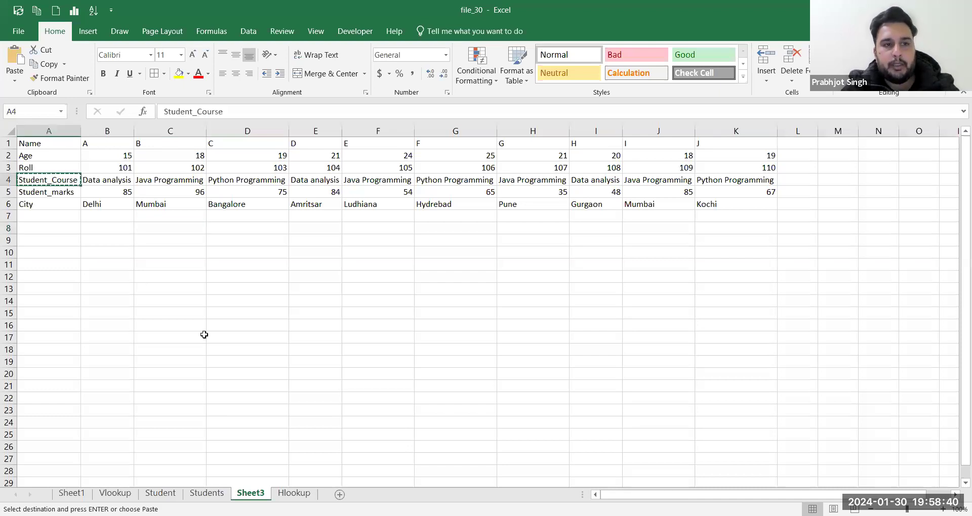
{"action": "left_click", "coordinate": [294, 493]}
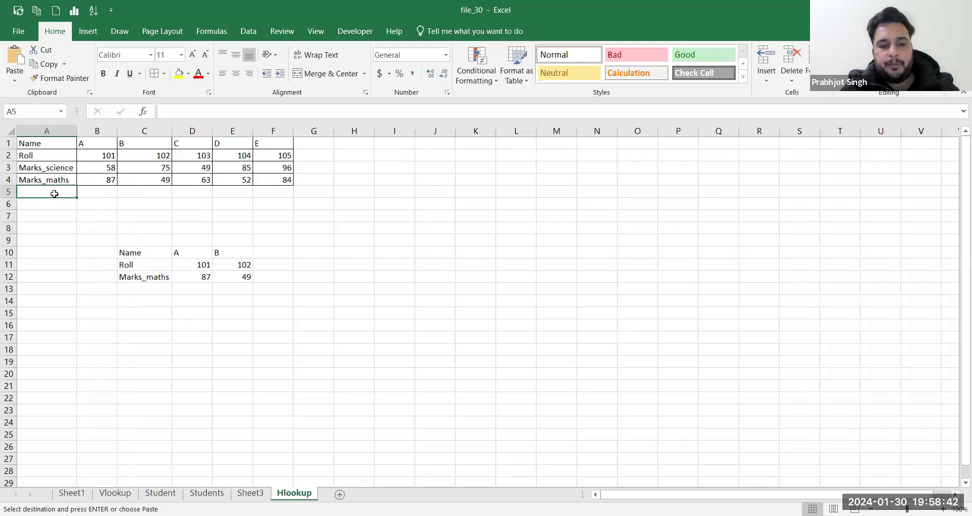
{"action": "key", "text": "ctrl+v"}
{"action": "key", "text": "Right"}
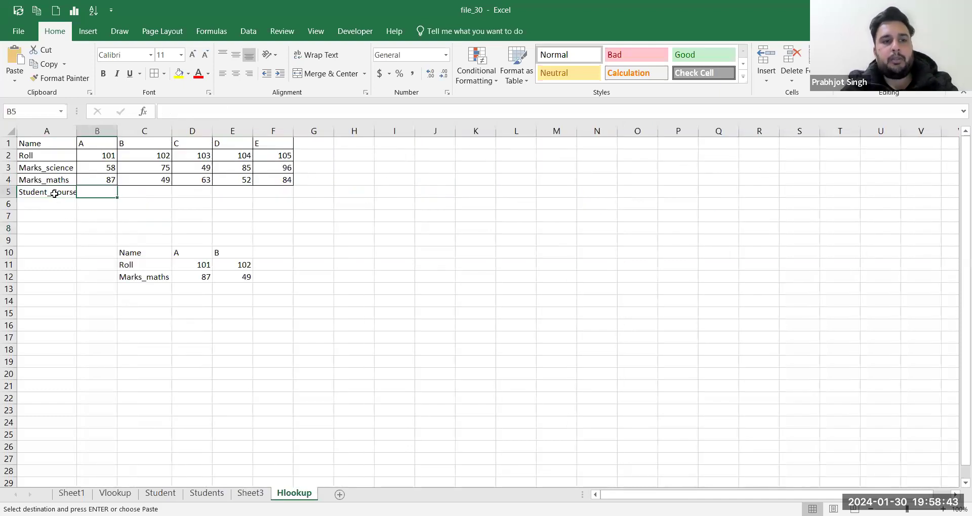
{"action": "double_click", "coordinate": [76, 129]}
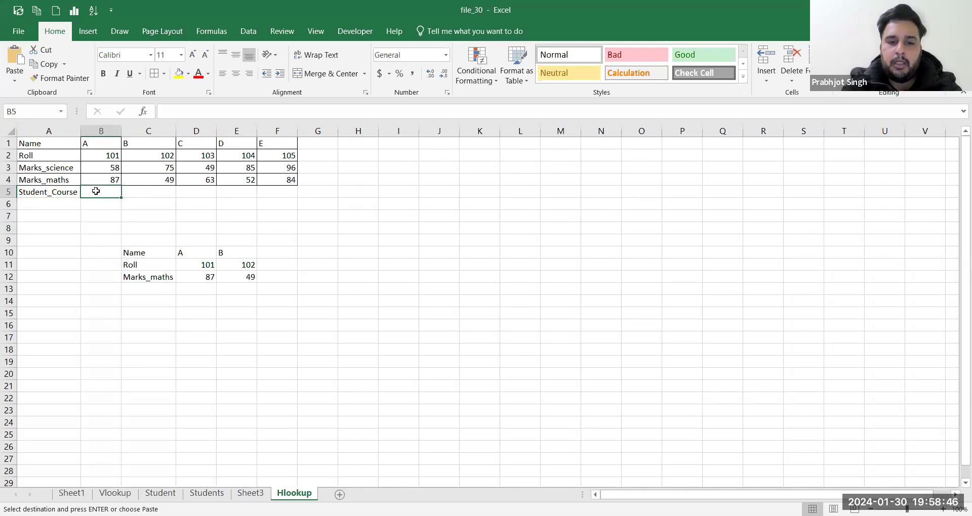
Step: Begin an HLOOKUP in B5 with B2 as lookup value and Sheet3's data starting at A3 as the table
{"action": "type", "text": "="}
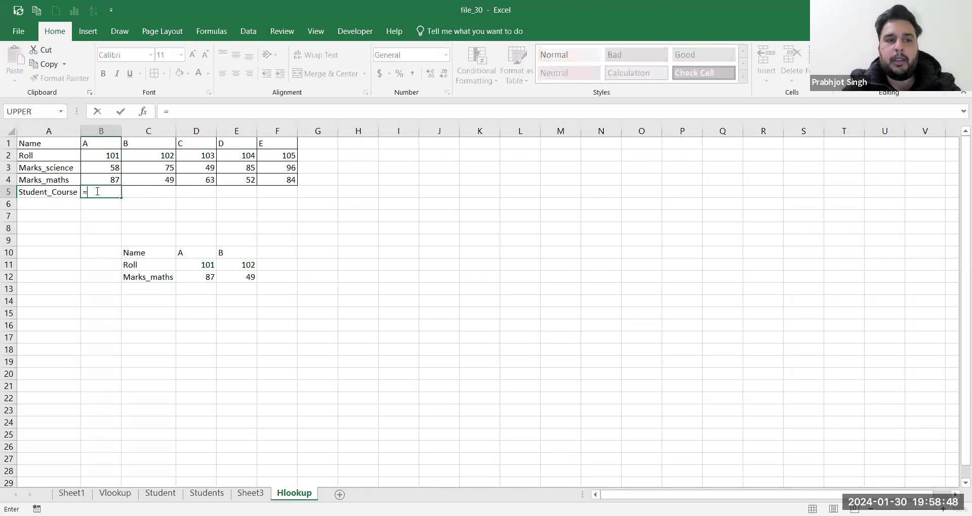
{"action": "type", "text": "hl"}
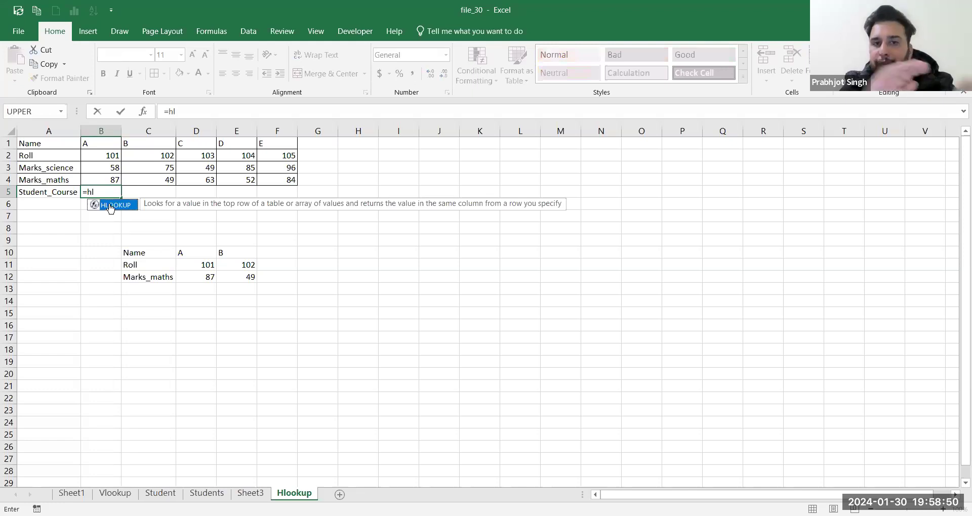
{"action": "double_click", "coordinate": [112, 206]}
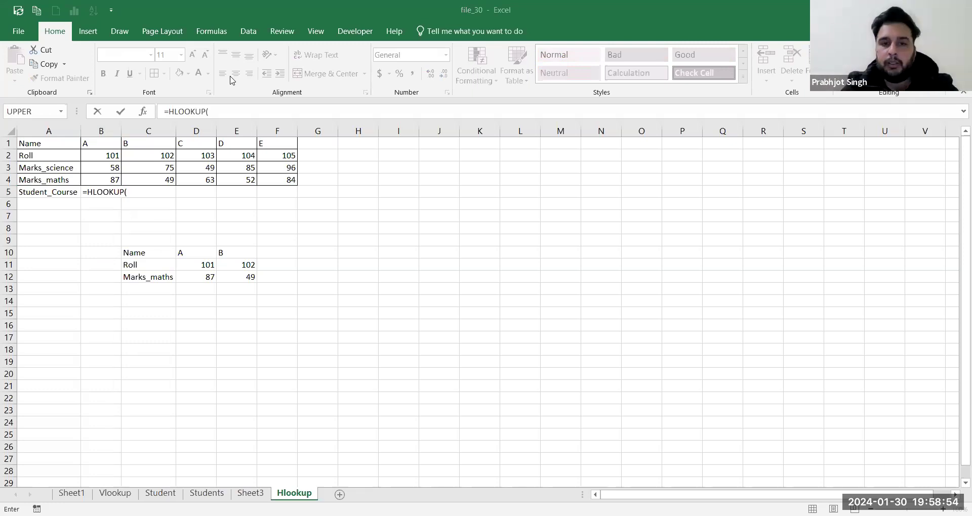
{"action": "left_click", "coordinate": [130, 190]}
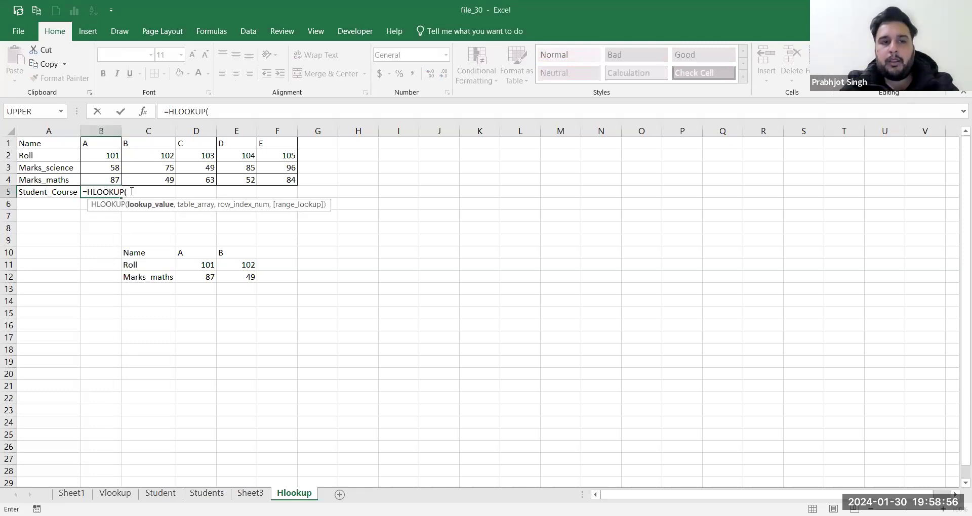
{"action": "left_click", "coordinate": [107, 155]}
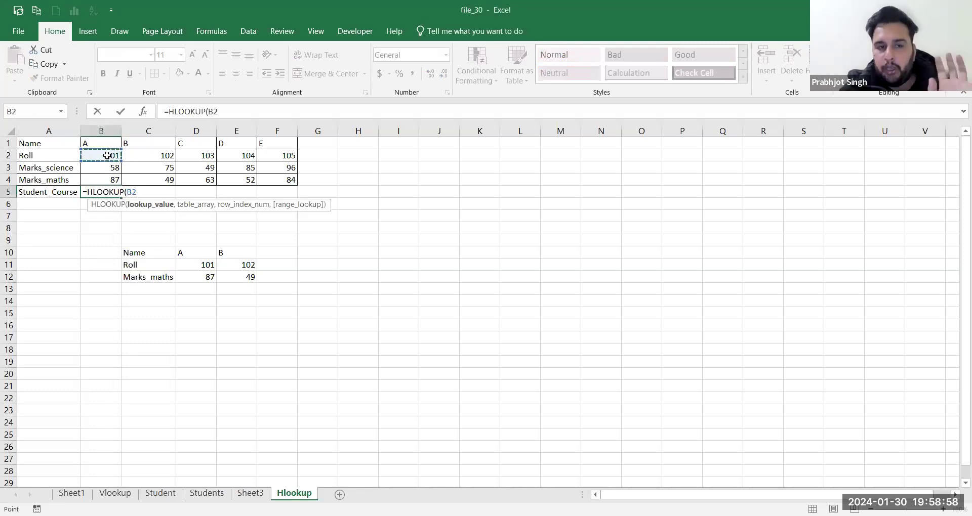
{"action": "type", "text": ","}
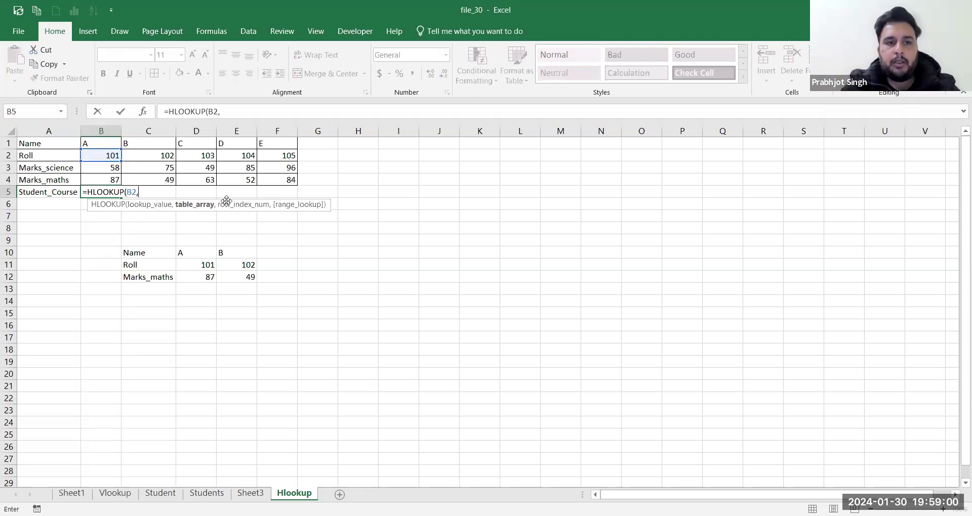
{"action": "left_click", "coordinate": [253, 494]}
{"action": "left_click", "coordinate": [79, 167]}
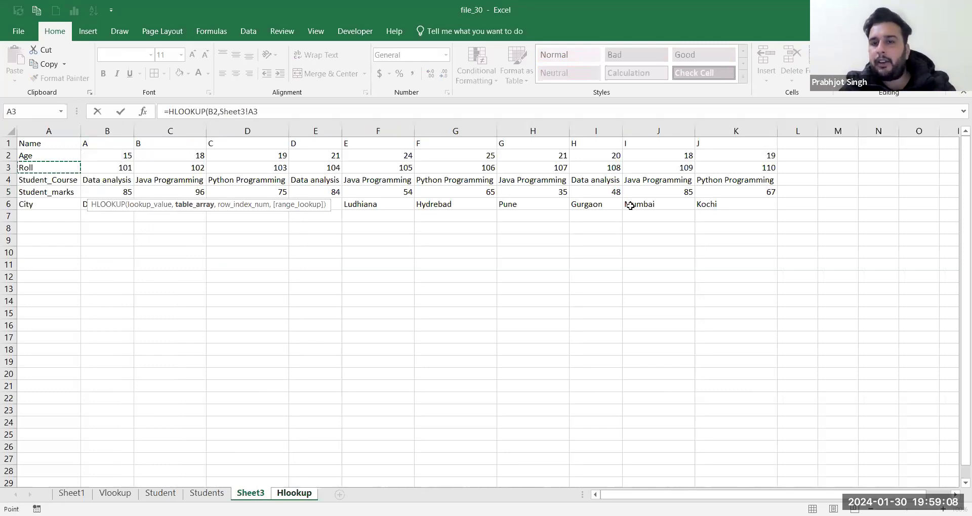
{"action": "left_click_drag", "start_coordinate": [48, 168], "coordinate": [759, 204]}
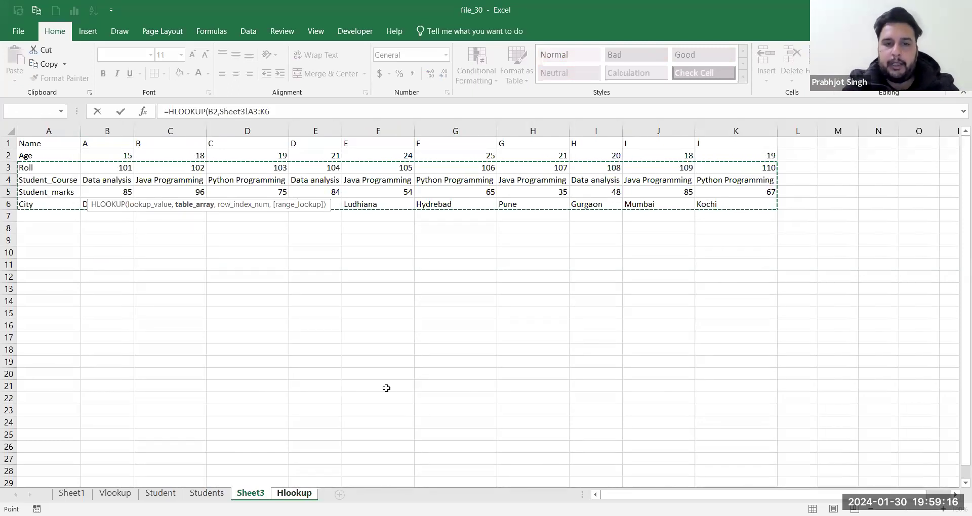
{"action": "key", "text": "Return"}
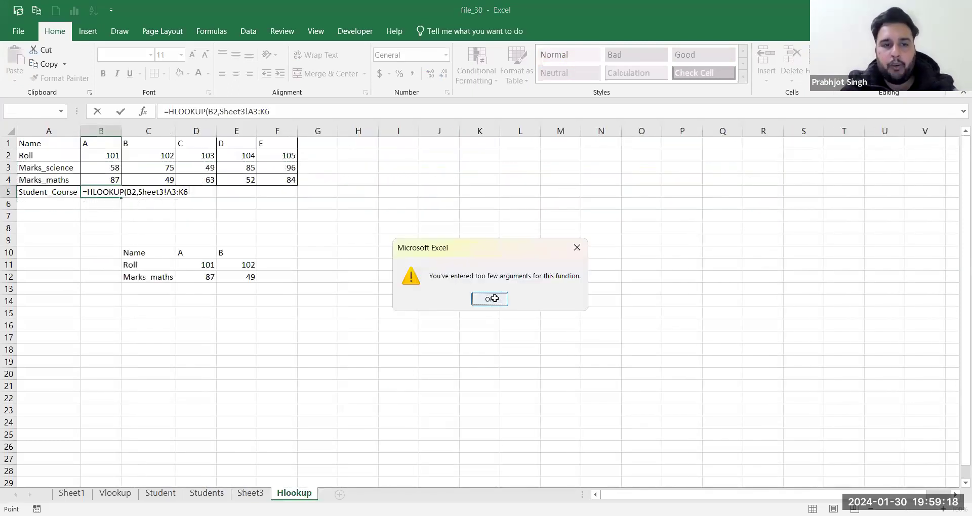
{"action": "left_click", "coordinate": [489, 299]}
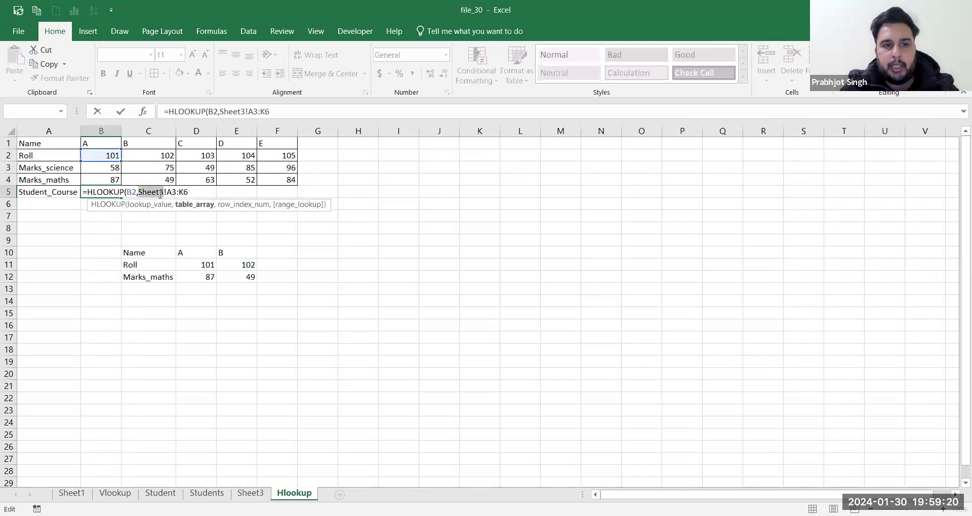
Step: Finish the formula as =HLOOKUP(B2,Sheet3!A3:K6,2,FALSE), returning Data analysis
{"action": "left_click", "coordinate": [191, 192]}
{"action": "type", "text": ","}
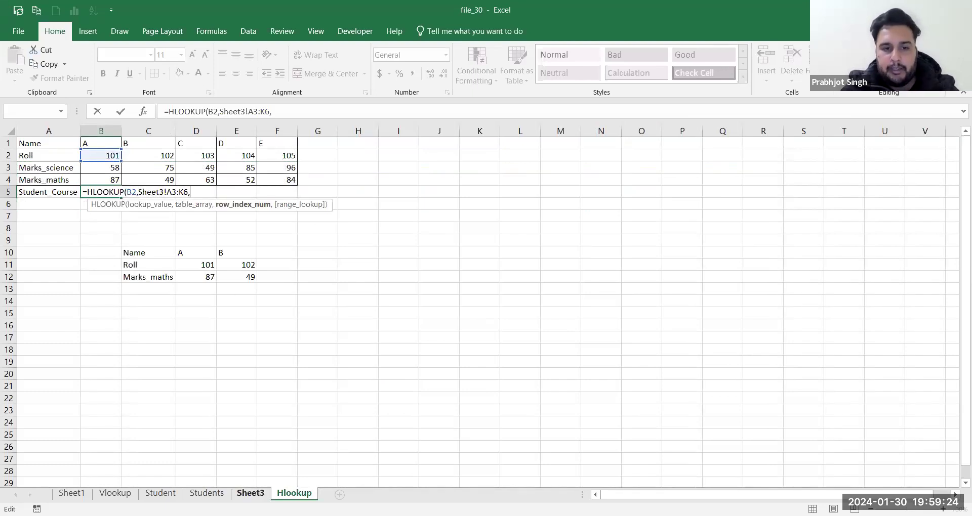
{"action": "left_click", "coordinate": [250, 493]}
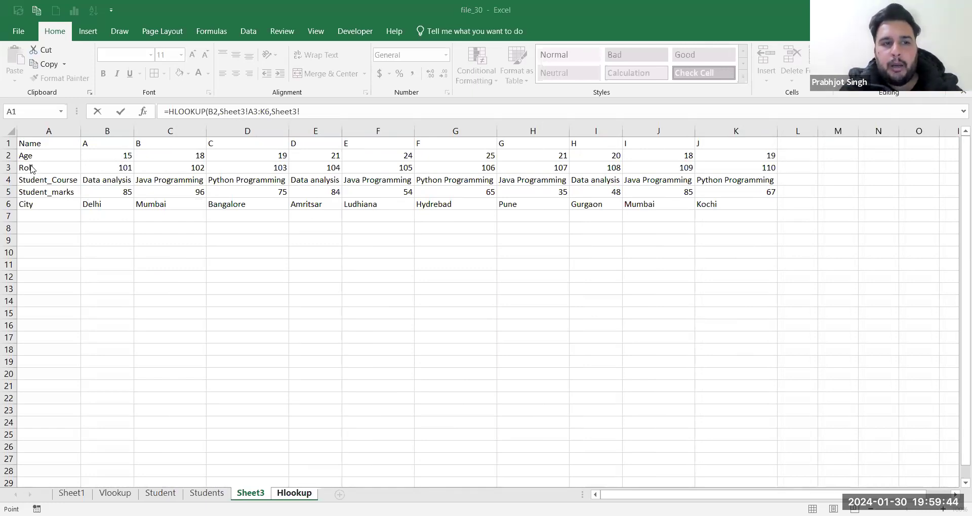
{"action": "left_click", "coordinate": [49, 168]}
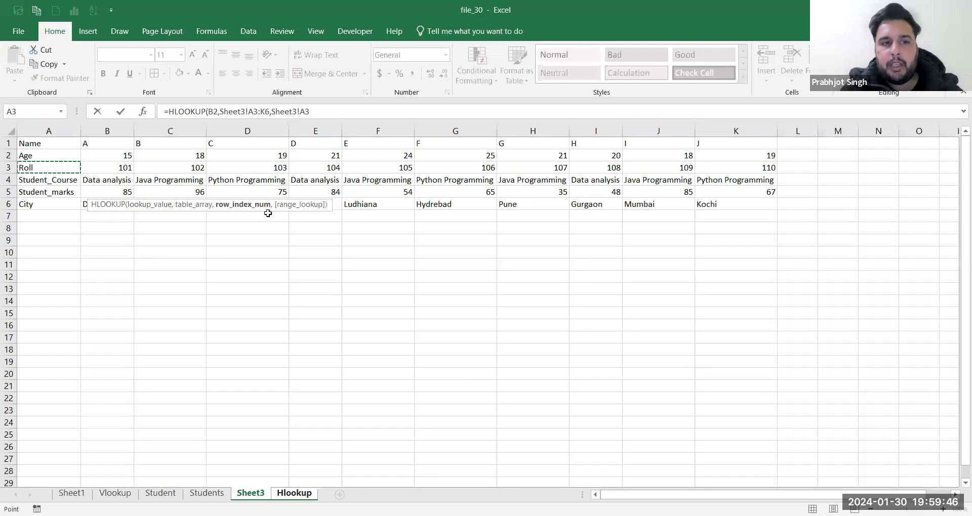
{"action": "left_click", "coordinate": [318, 199], "text": "shift"}
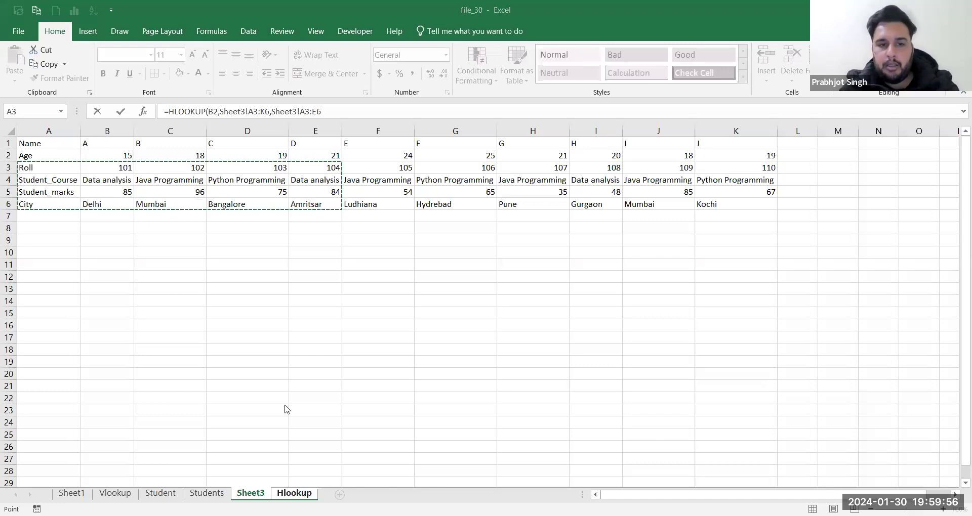
{"action": "left_click", "coordinate": [289, 495]}
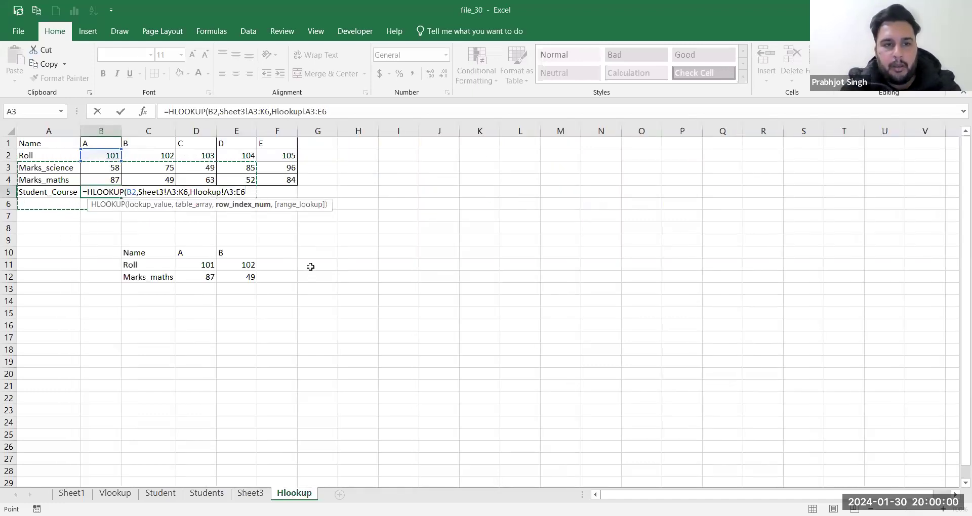
{"action": "key", "text": "BackSpace"}
{"action": "key", "text": "BackSpace"}
{"action": "key", "text": "BackSpace"}
{"action": "key", "text": "BackSpace"}
{"action": "key", "text": "BackSpace"}
{"action": "key", "text": "BackSpace"}
{"action": "key", "text": "BackSpace"}
{"action": "key", "text": "BackSpace"}
{"action": "key", "text": "BackSpace"}
{"action": "key", "text": "BackSpace"}
{"action": "key", "text": "BackSpace"}
{"action": "key", "text": "BackSpace"}
{"action": "key", "text": "BackSpace"}
{"action": "type", "text": "2"}
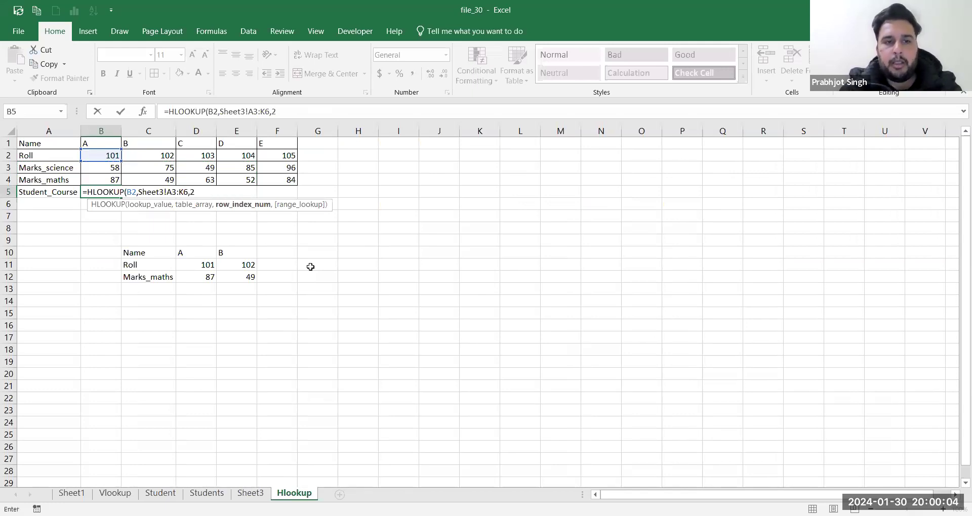
{"action": "type", "text": ","}
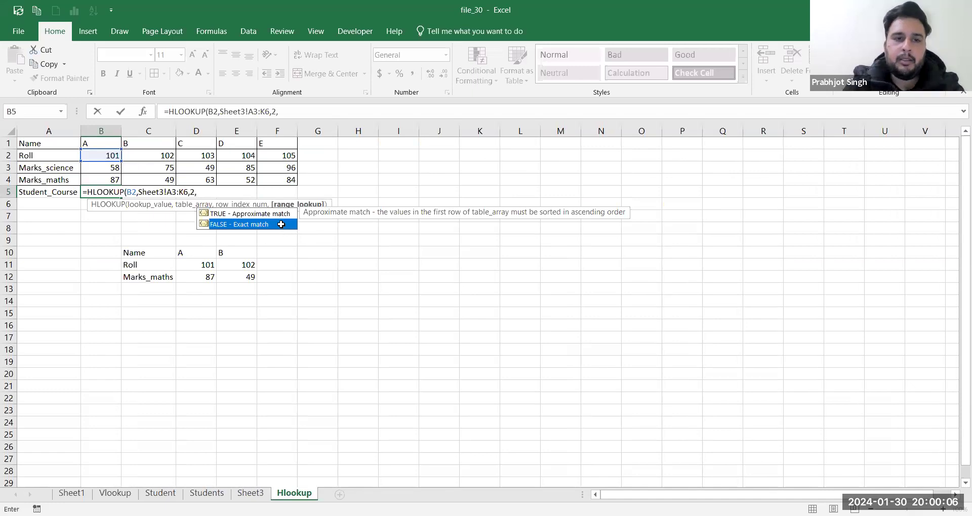
{"action": "double_click", "coordinate": [281, 225]}
{"action": "key", "text": "Return"}
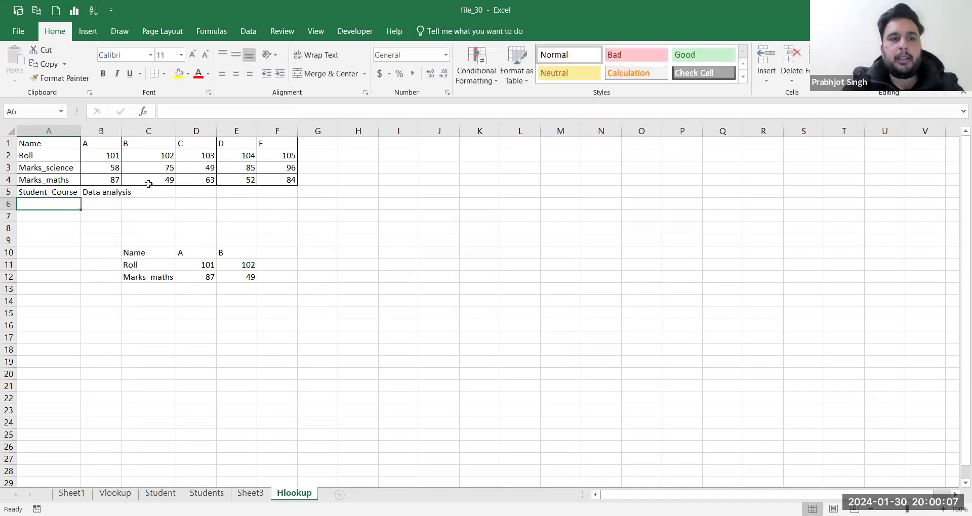
Step: Widen column B and make the Sheet3 table range in B5's formula absolute with $ anchors
{"action": "double_click", "coordinate": [119, 132]}
{"action": "left_click", "coordinate": [126, 192]}
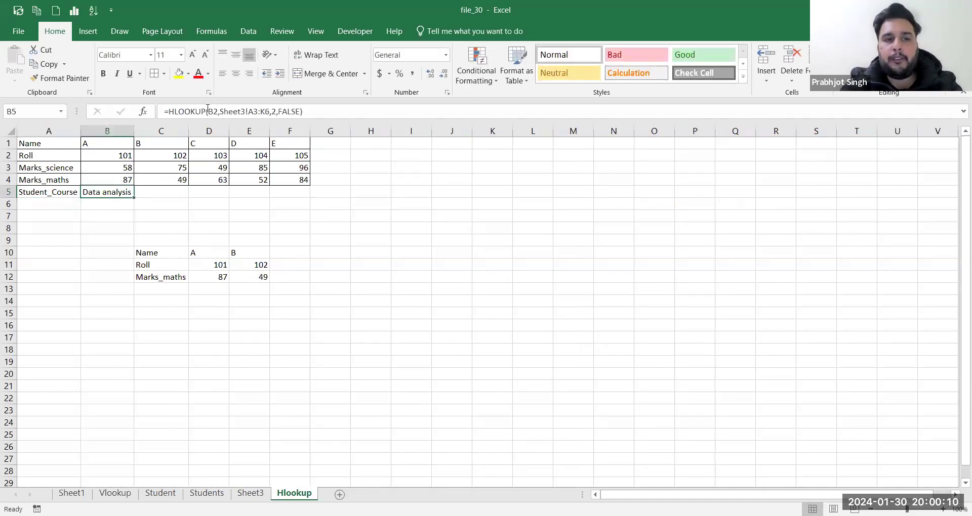
{"action": "left_click", "coordinate": [250, 113]}
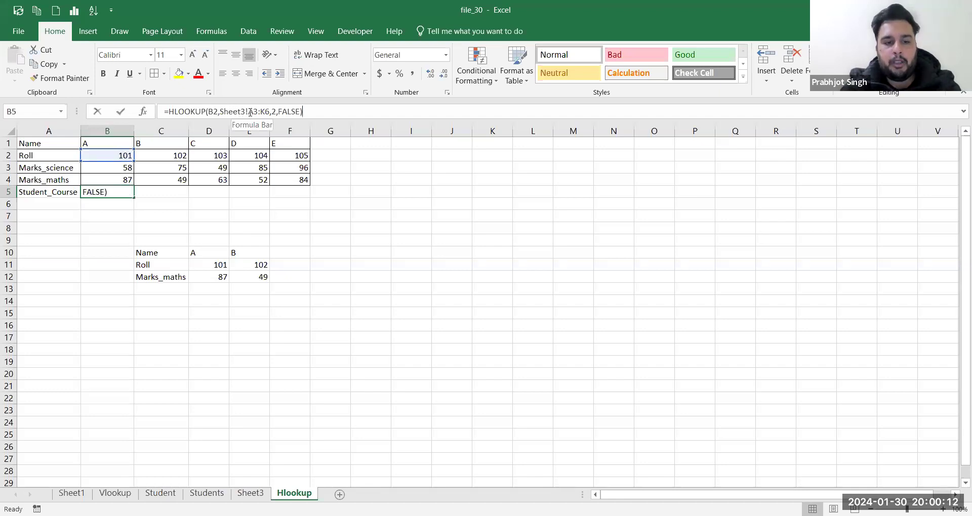
{"action": "left_click", "coordinate": [250, 112]}
{"action": "type", "text": "$A$"}
{"action": "key", "text": "Right"}
{"action": "key", "text": "Right"}
{"action": "type", "text": "$"}
{"action": "key", "text": "Right"}
{"action": "type", "text": "$"}
{"action": "key", "text": "Return"}
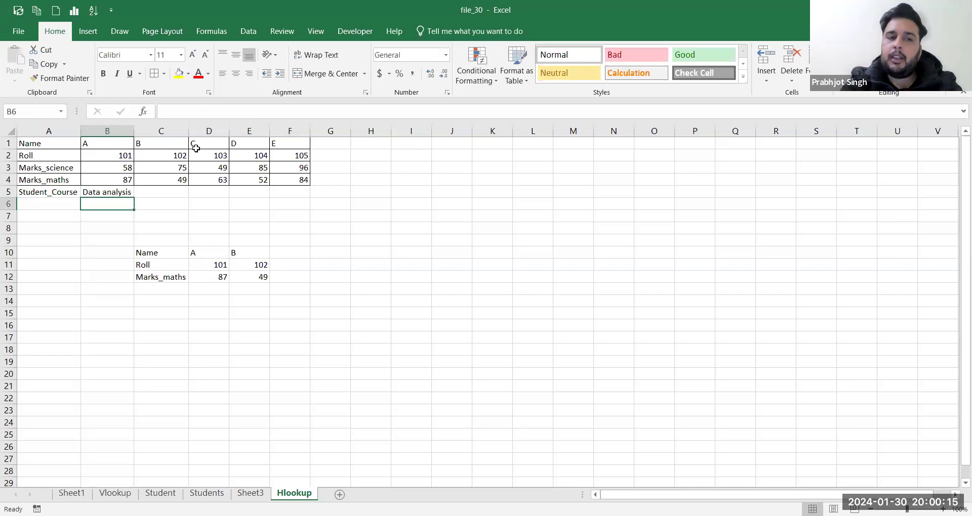
Step: Copy the B5 lookup formula across C5:F5 and autofit all columns so every course name shows
{"action": "left_click", "coordinate": [130, 194]}
{"action": "left_click_drag", "start_coordinate": [134, 197], "coordinate": [302, 201]}
{"action": "left_click", "coordinate": [252, 192]}
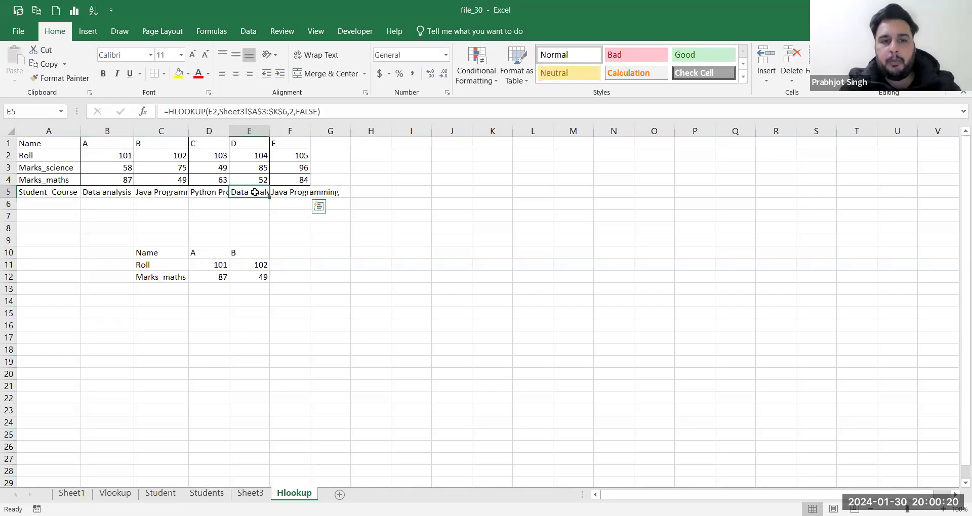
{"action": "key", "text": "ctrl+a"}
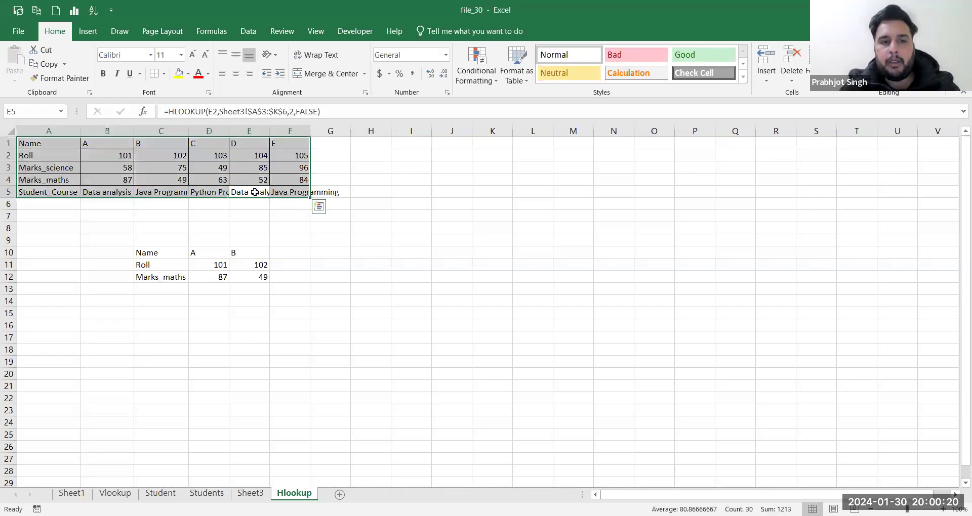
{"action": "double_click", "coordinate": [229, 132]}
{"action": "key", "text": "ctrl+a"}
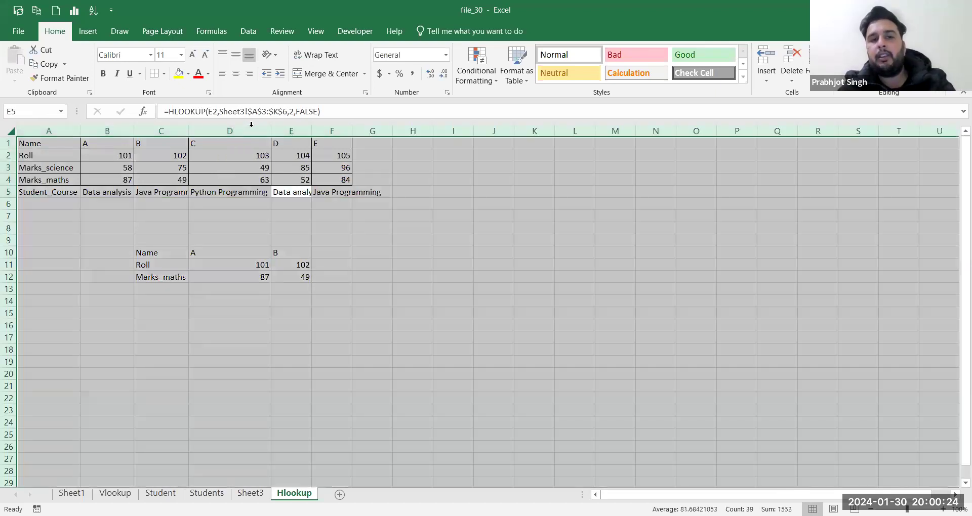
{"action": "double_click", "coordinate": [270, 131]}
{"action": "left_click", "coordinate": [375, 202]}
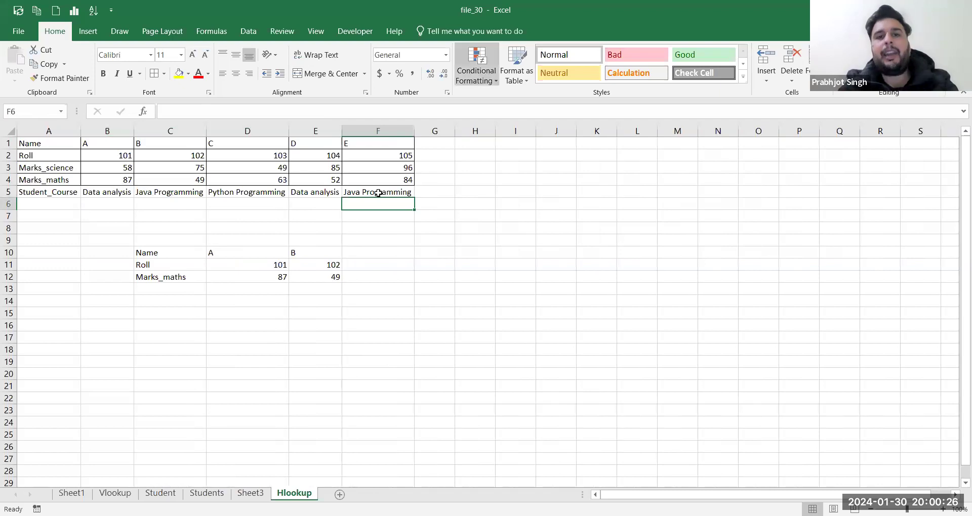
{"action": "key", "text": "alt+Tab"}
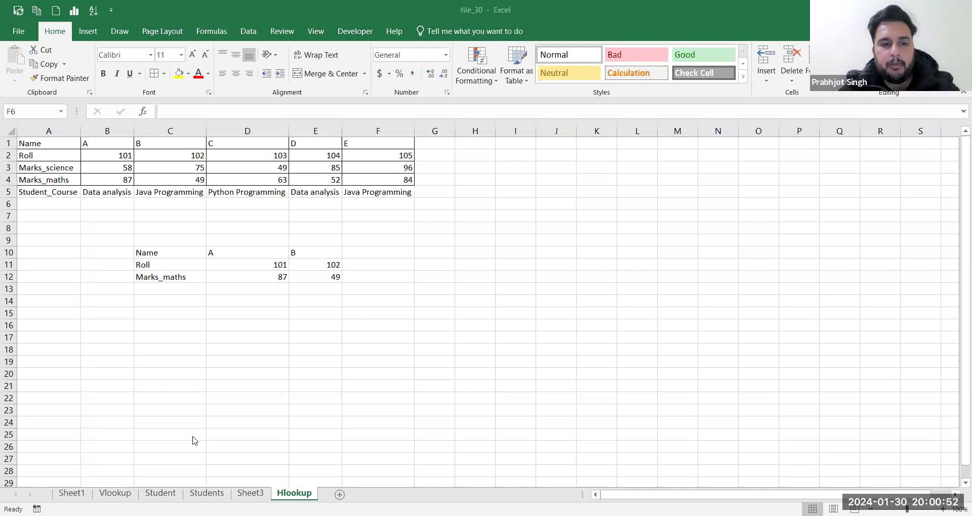
Step: On Sheet1, autofit column B to fit 'Exploratory data analysis', then select cell A20
{"action": "left_click", "coordinate": [69, 496]}
{"action": "left_click", "coordinate": [70, 495]}
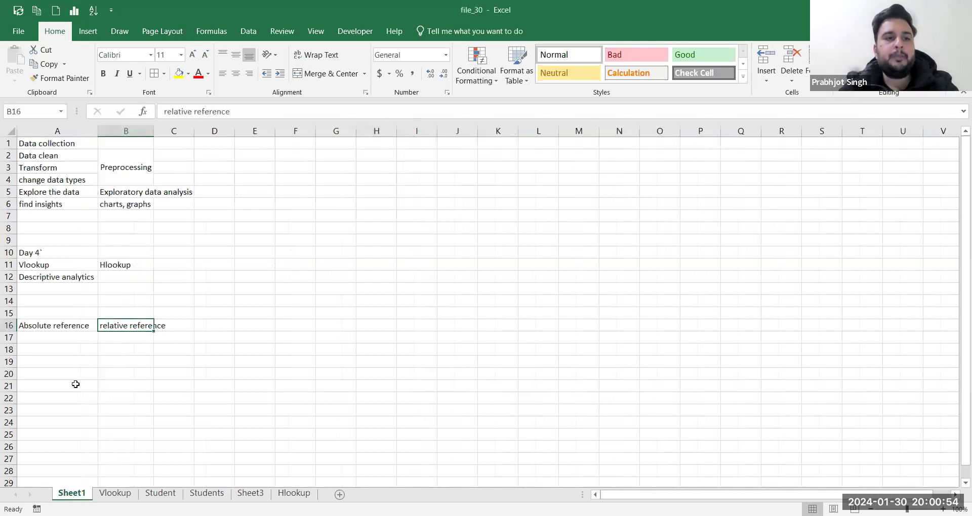
{"action": "left_click_drag", "start_coordinate": [63, 324], "coordinate": [151, 326]}
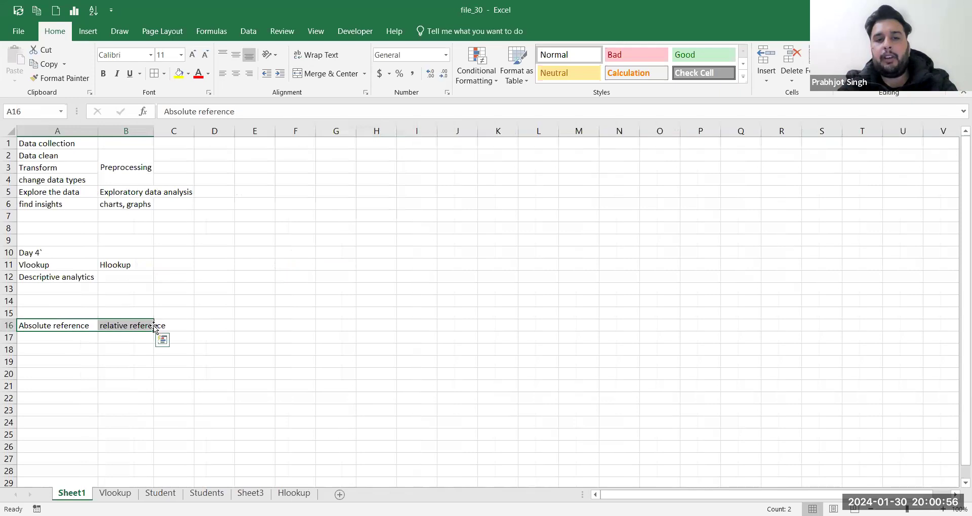
{"action": "double_click", "coordinate": [156, 128]}
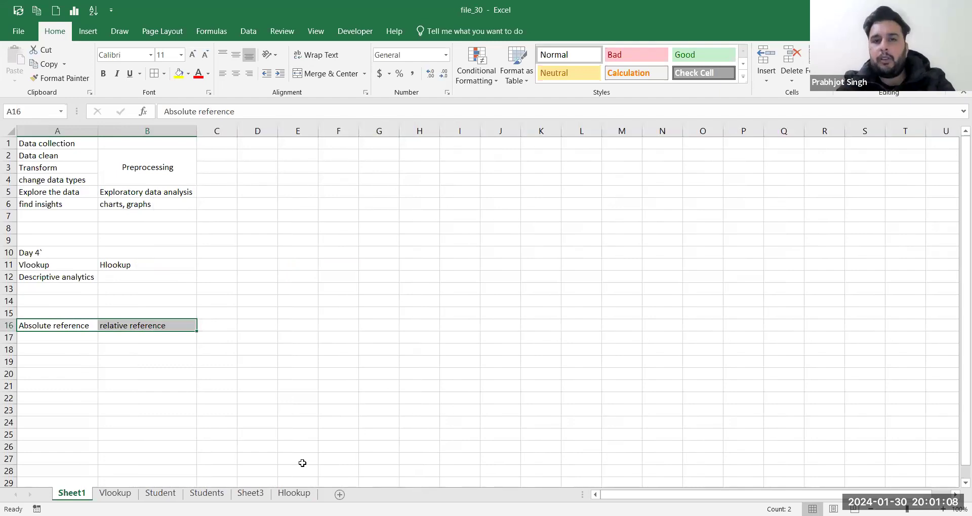
{"action": "key", "text": "alt+Tab"}
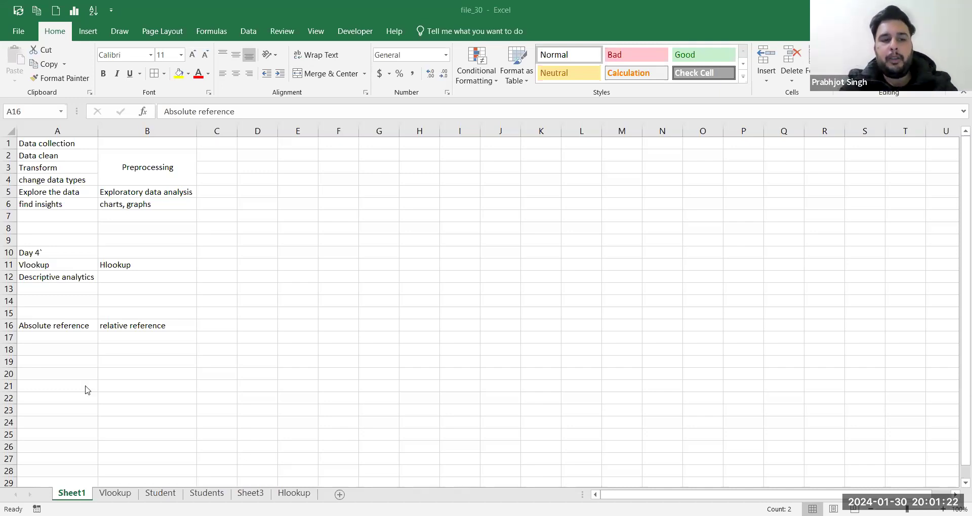
{"action": "double_click", "coordinate": [58, 376]}
{"action": "left_click", "coordinate": [57, 376]}
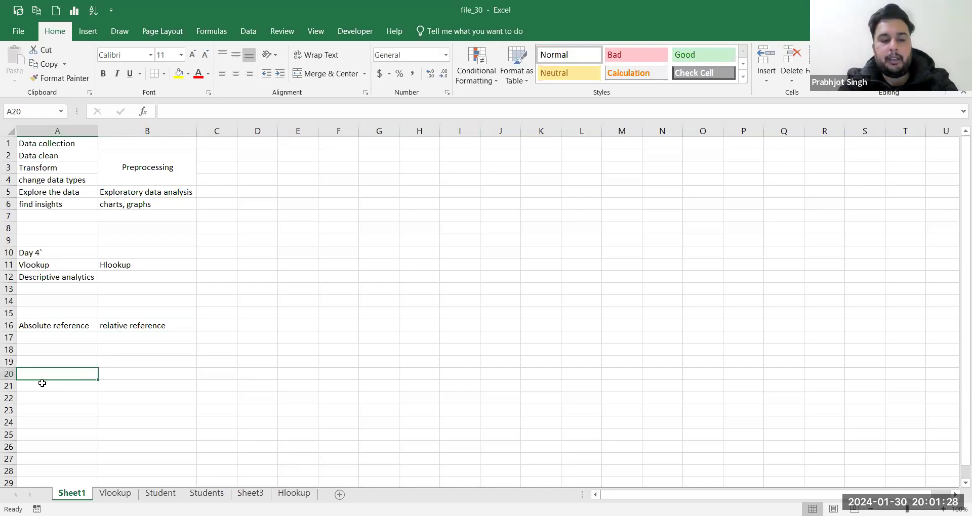
Step: Enter 'Data Analysis' in A20 and 'find the insights' in B20
{"action": "type", "text": "Data Analysis"}
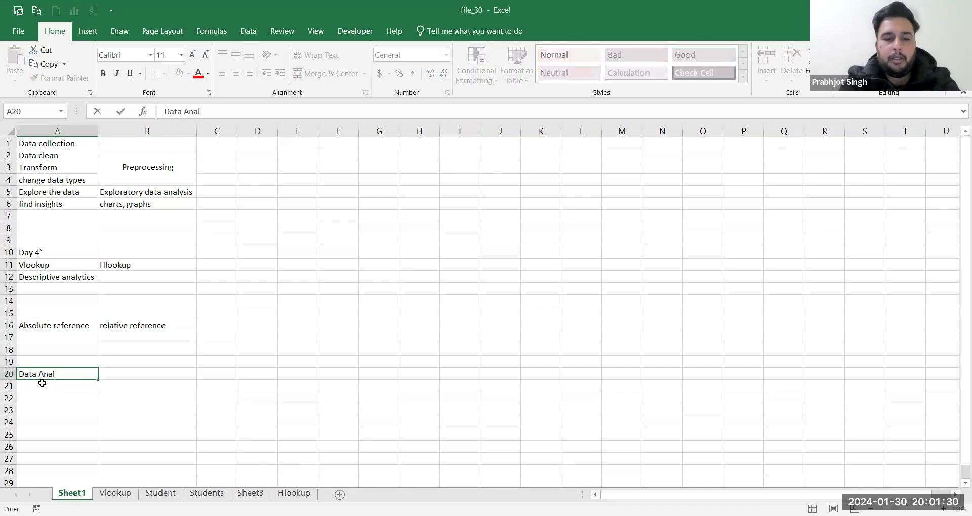
{"action": "key", "text": "Tab"}
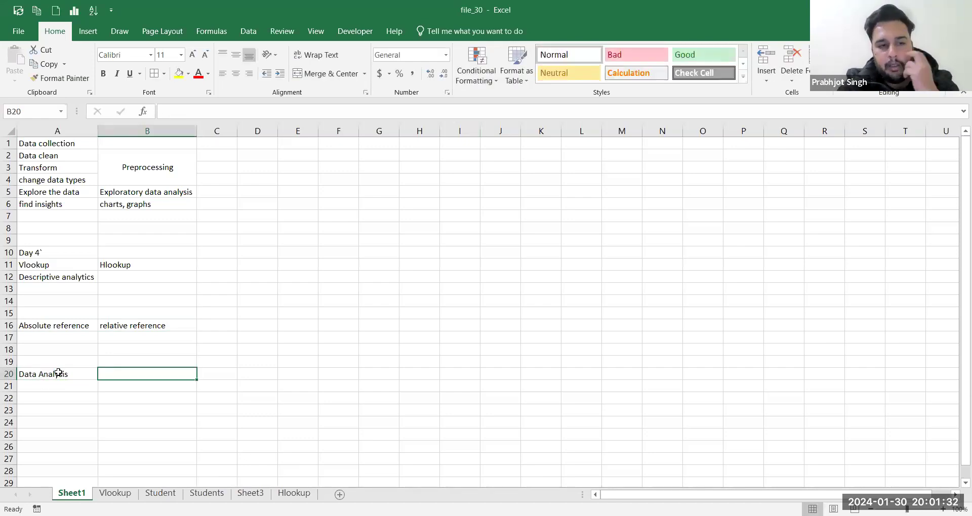
{"action": "left_click", "coordinate": [59, 373]}
{"action": "left_click", "coordinate": [106, 374]}
{"action": "type", "text": "Insights"}
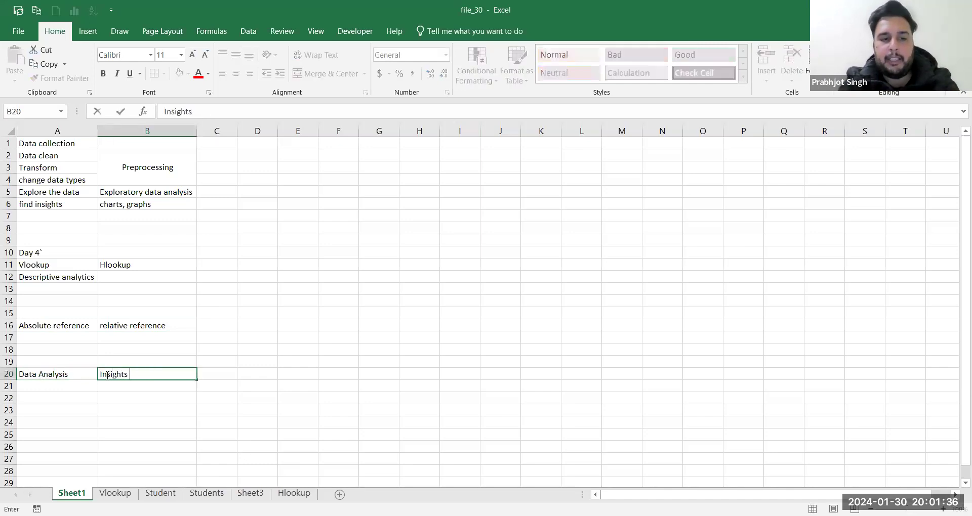
{"action": "key", "text": "BackSpace"}
{"action": "key", "text": "BackSpace"}
{"action": "key", "text": "BackSpace"}
{"action": "key", "text": "BackSpace"}
{"action": "key", "text": "BackSpace"}
{"action": "key", "text": "BackSpace"}
{"action": "key", "text": "BackSpace"}
{"action": "key", "text": "BackSpace"}
{"action": "type", "text": "find the insig"}
{"action": "key", "text": "BackSpace"}
{"action": "type", "text": "ghts"}
{"action": "key", "text": "Tab"}
Step: After a failed Subtotal attempt, enter 'Subgroups' in B21 and 'Pivot tables' in C21
{"action": "left_click", "coordinate": [106, 374]}
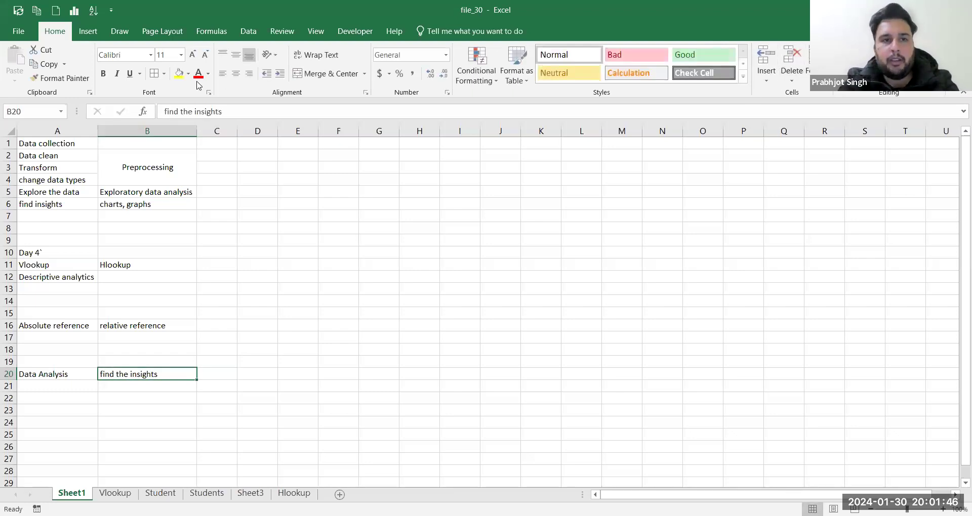
{"action": "left_click", "coordinate": [248, 31]}
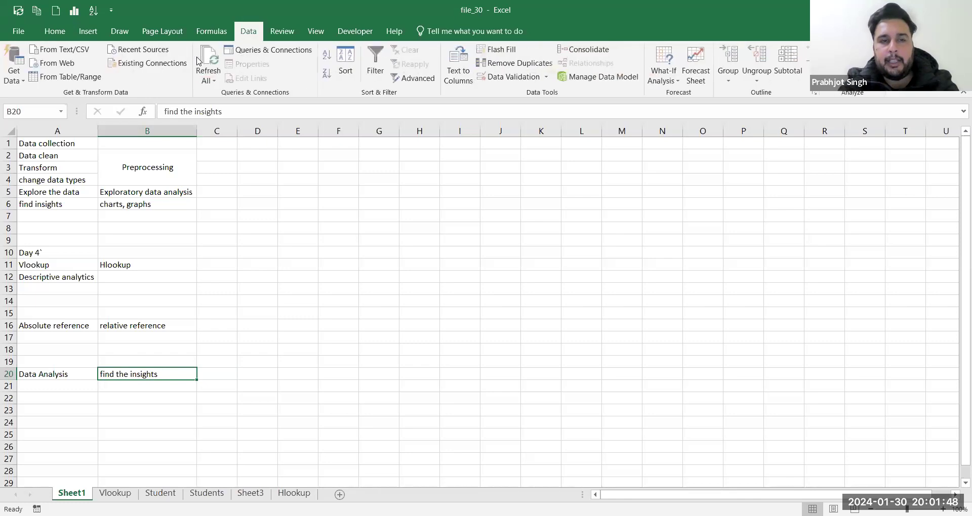
{"action": "left_click", "coordinate": [789, 77]}
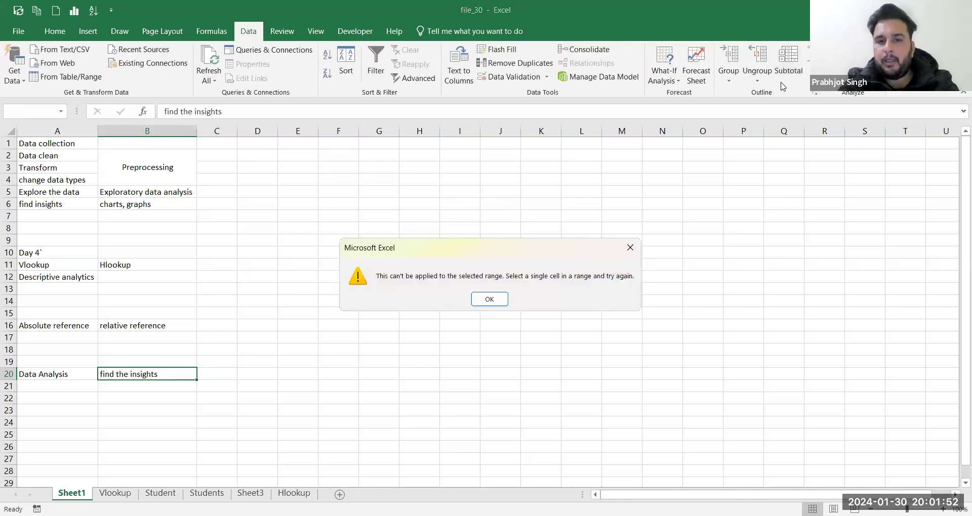
{"action": "left_click", "coordinate": [489, 299]}
{"action": "left_click", "coordinate": [138, 386]}
{"action": "type", "text": "S"}
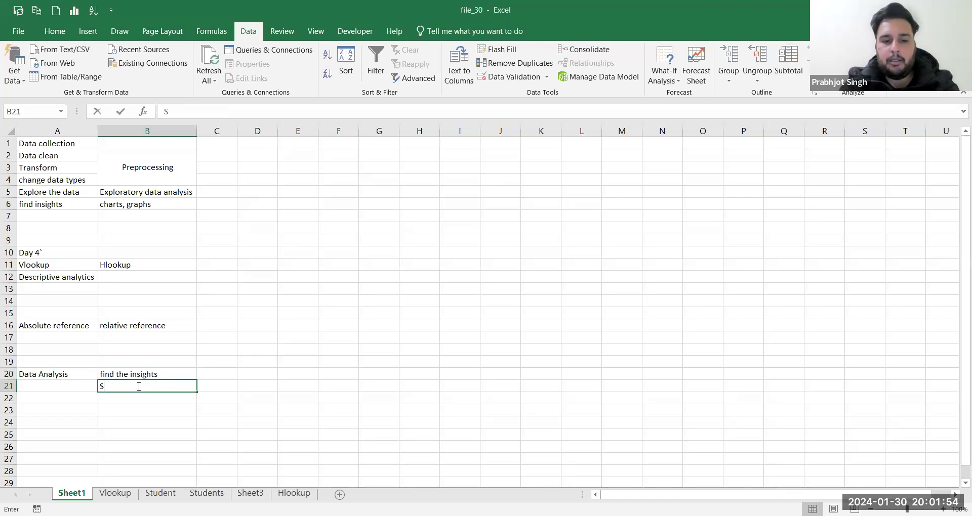
{"action": "type", "text": "ubgroups"}
{"action": "key", "text": "Tab"}
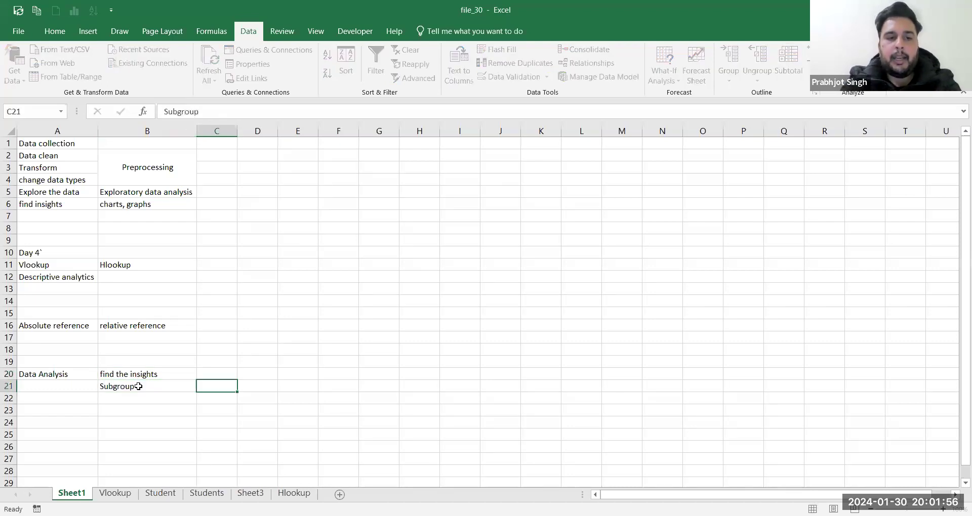
{"action": "type", "text": "Pivot tables"}
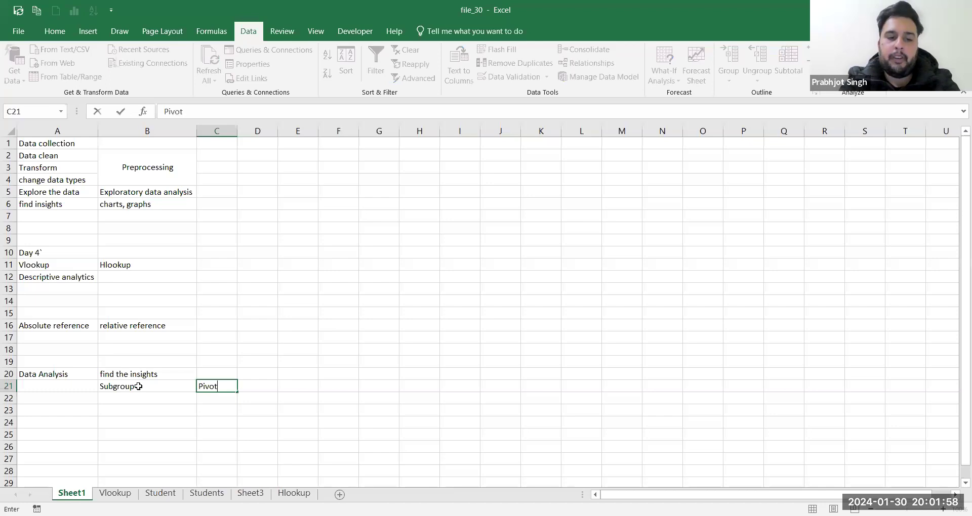
{"action": "key", "text": "Tab"}
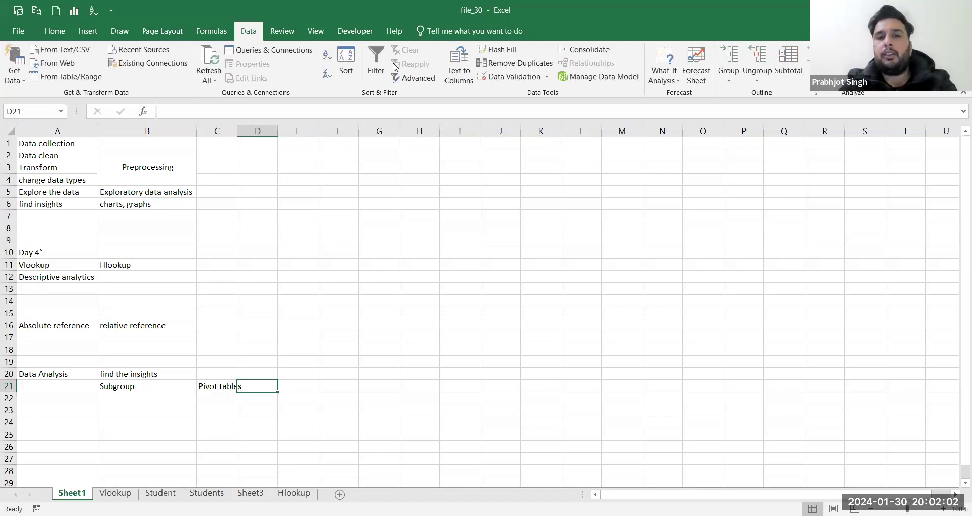
{"action": "left_click_drag", "start_coordinate": [119, 386], "coordinate": [217, 387]}
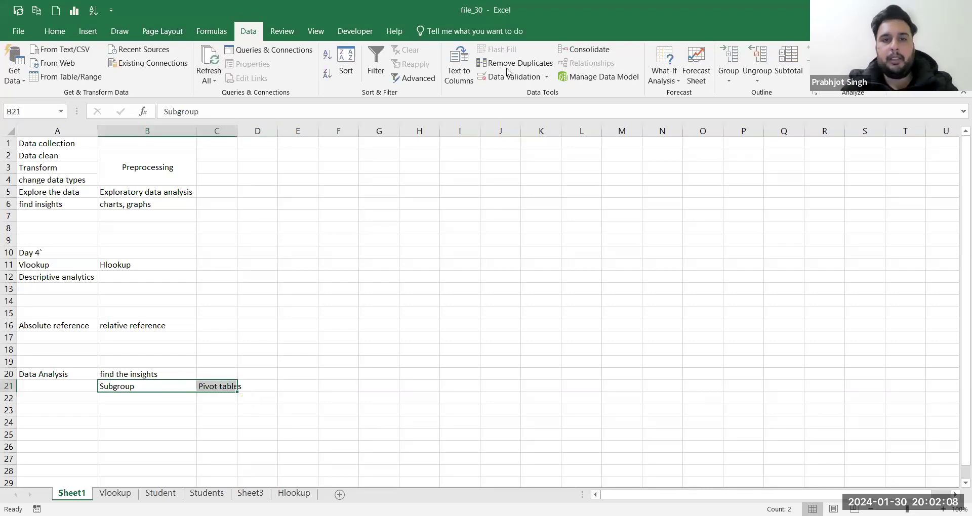
Step: Clear Descriptive analytics from A12 and move the absolute and relative reference notes into row 12
{"action": "left_click", "coordinate": [103, 262]}
{"action": "left_click_drag", "start_coordinate": [38, 262], "coordinate": [149, 277]}
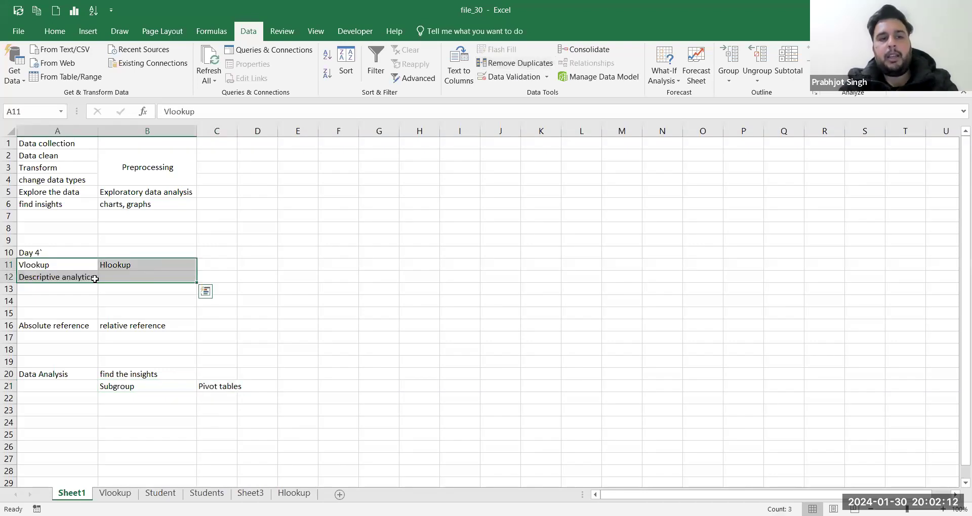
{"action": "left_click", "coordinate": [83, 278]}
{"action": "key", "text": "Delete"}
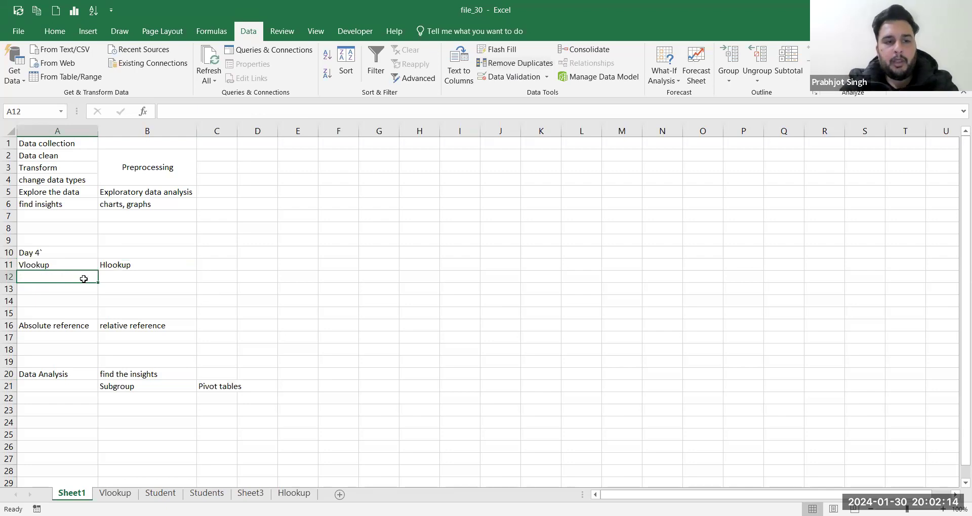
{"action": "left_click_drag", "start_coordinate": [52, 325], "coordinate": [121, 326]}
{"action": "key", "text": "ctrl+c"}
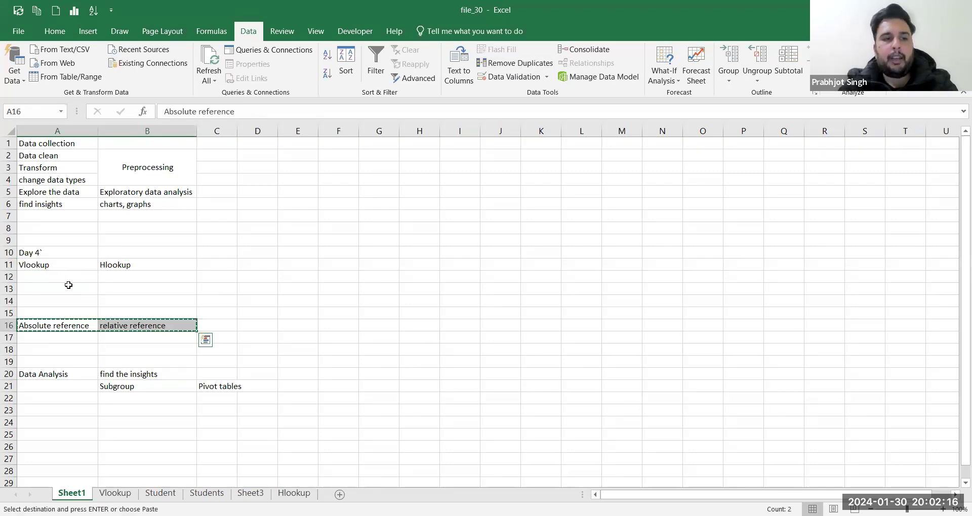
{"action": "left_click", "coordinate": [54, 278]}
{"action": "key", "text": "ctrl+v"}
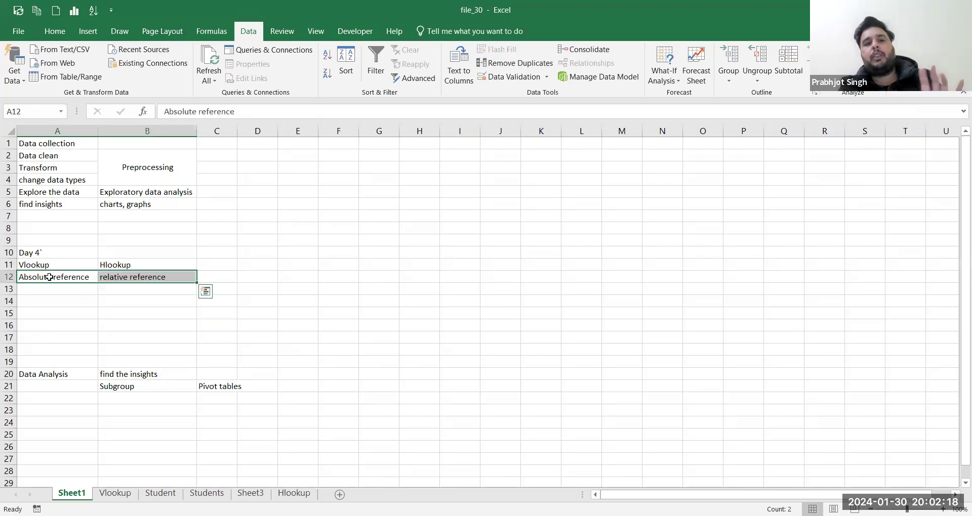